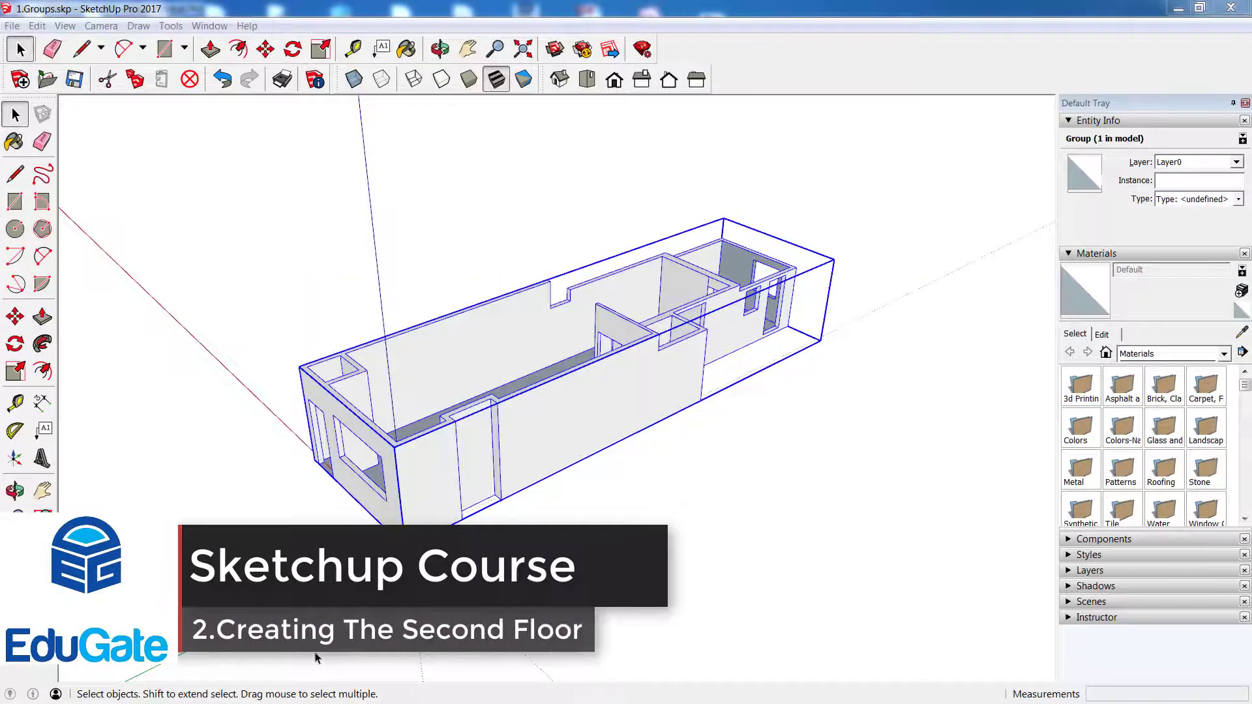
Open the dimensioned sketch PDF and pan toward the top of the plan with the Hand Tool
click(400, 688)
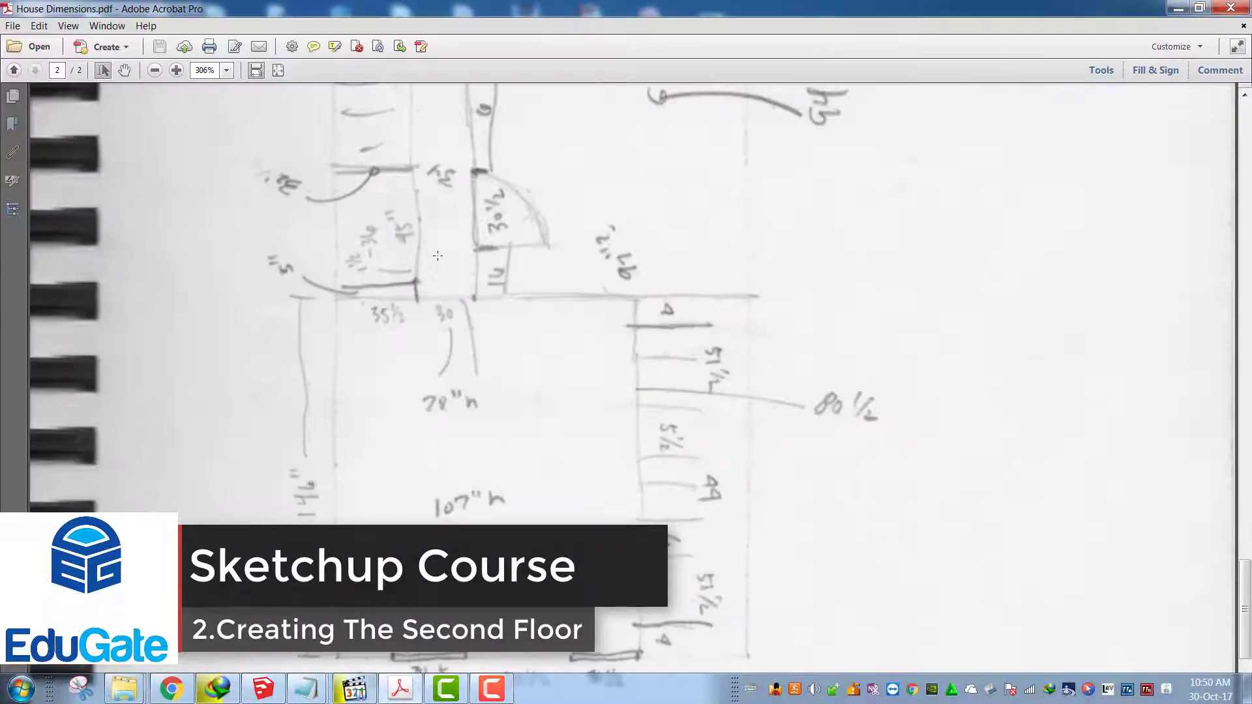
scroll(438, 255, down, 2)
right_click(320, 132)
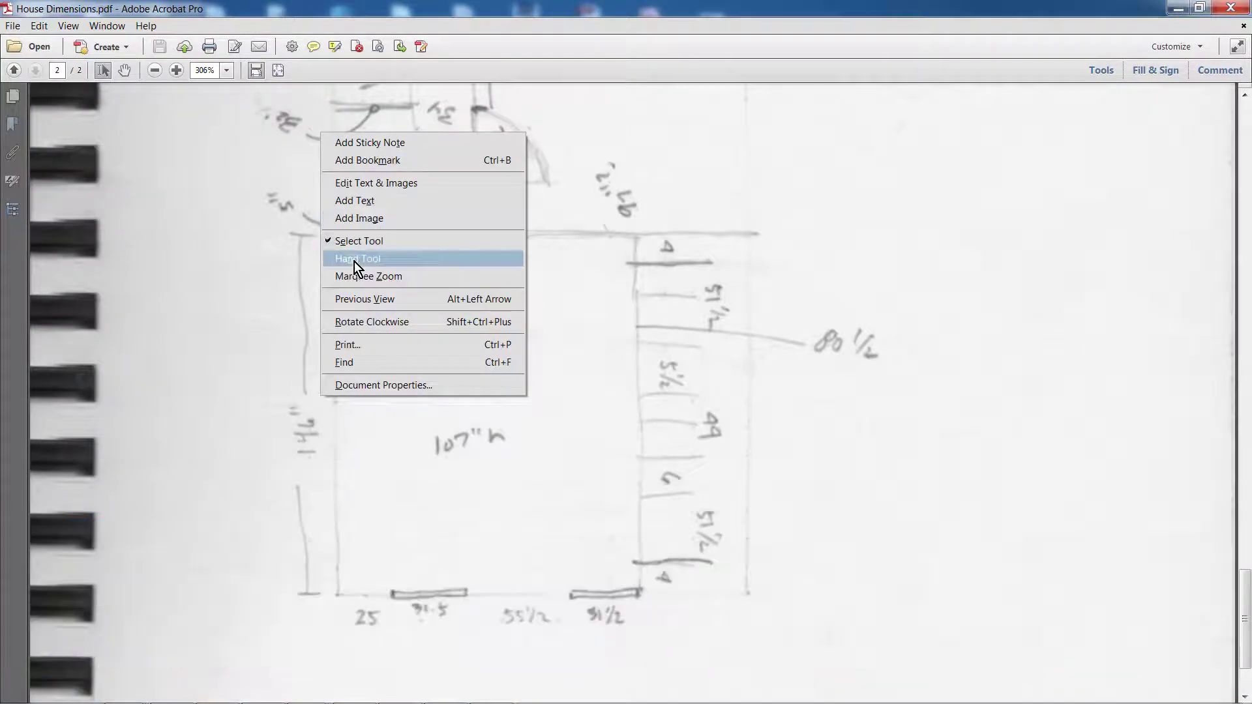
click(354, 260)
mouse_move(421, 425)
mouse_down()
mouse_move(421, 549)
mouse_move(421, 458)
mouse_up()
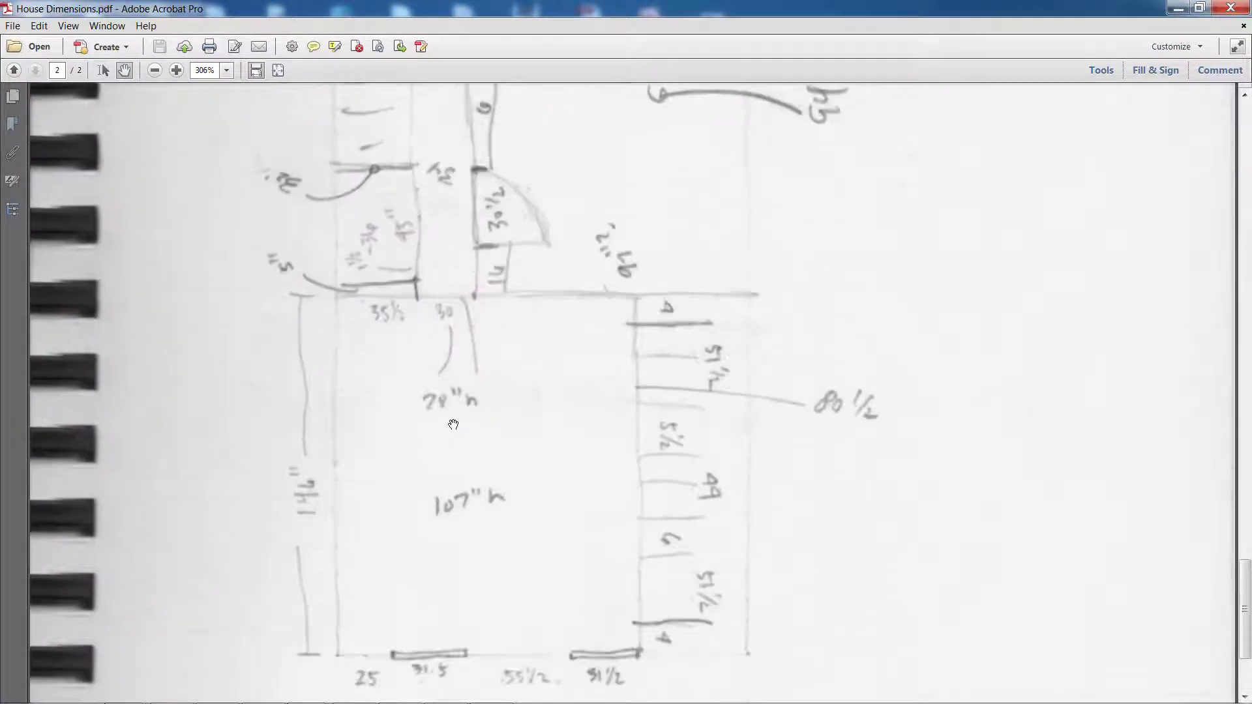
drag(453, 195, 453, 544)
drag(453, 274, 453, 422)
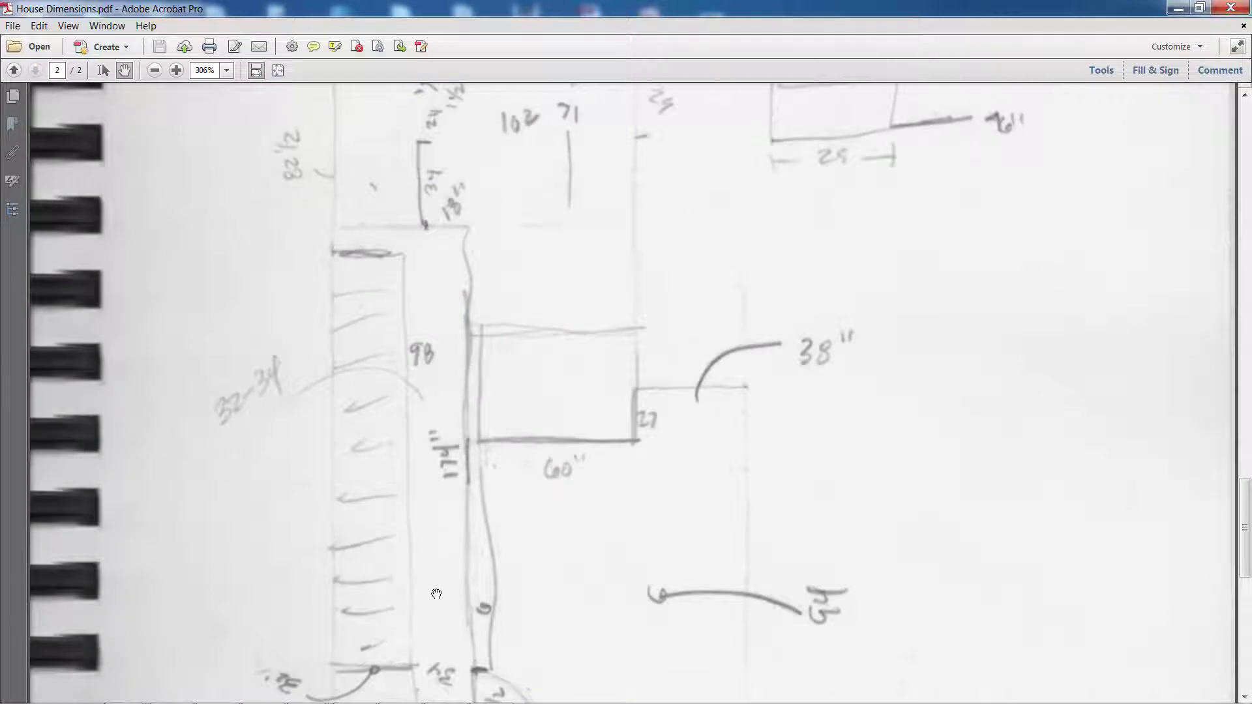
Zoom to 200% and review the lower rooms' measurements, then return to SketchUp
ctrl+scroll(535, 544, down, 2)
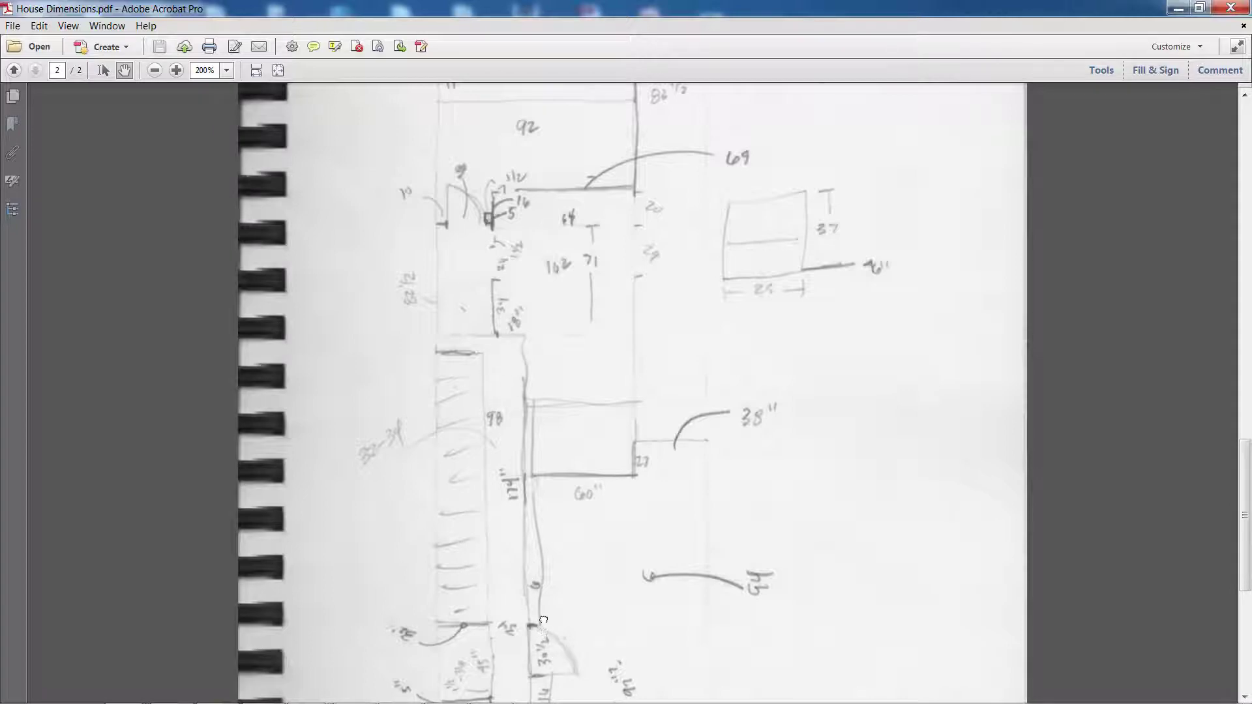
drag(543, 620, 531, 396)
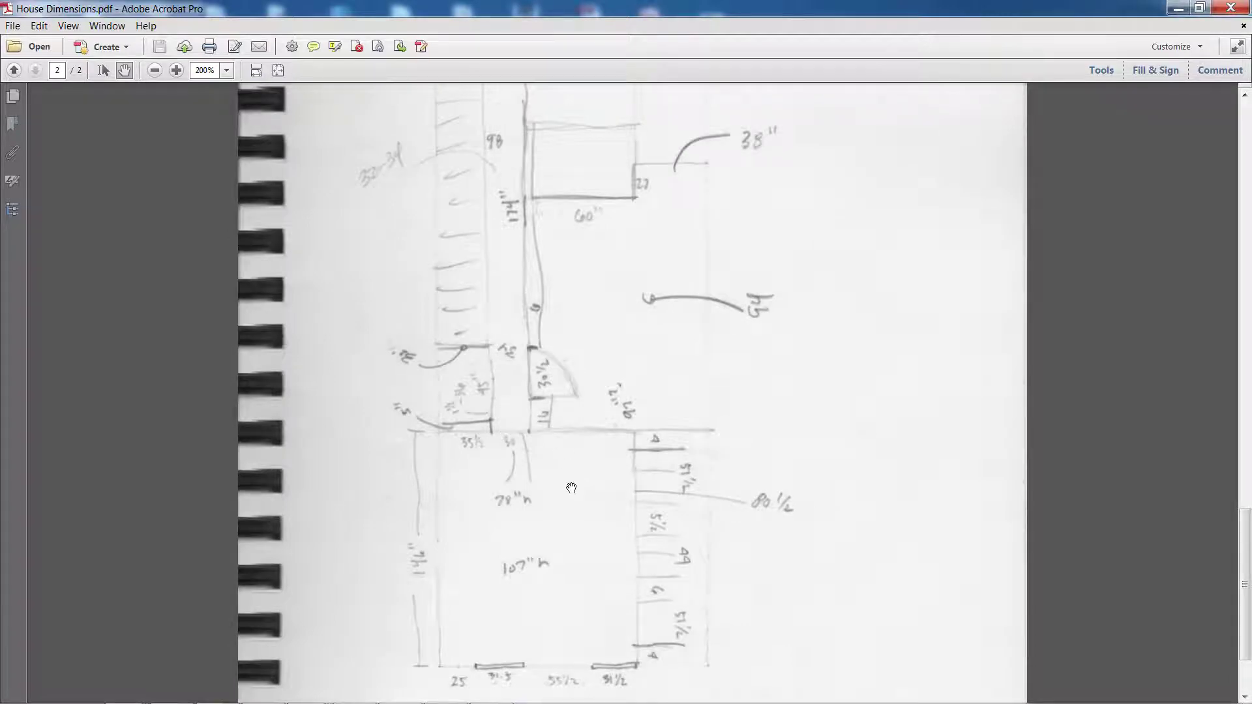
scroll(557, 442, up, 4)
scroll(628, 504, up, 6)
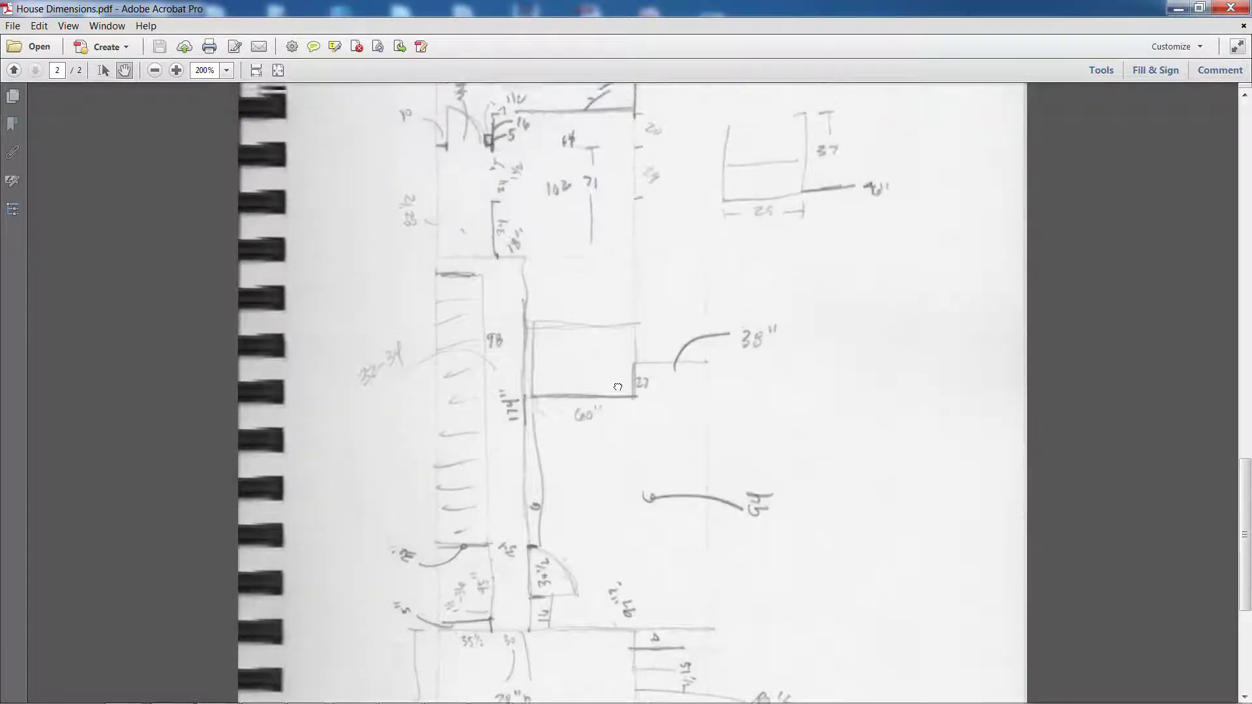
scroll(629, 504, up, 2)
scroll(573, 348, up, 1)
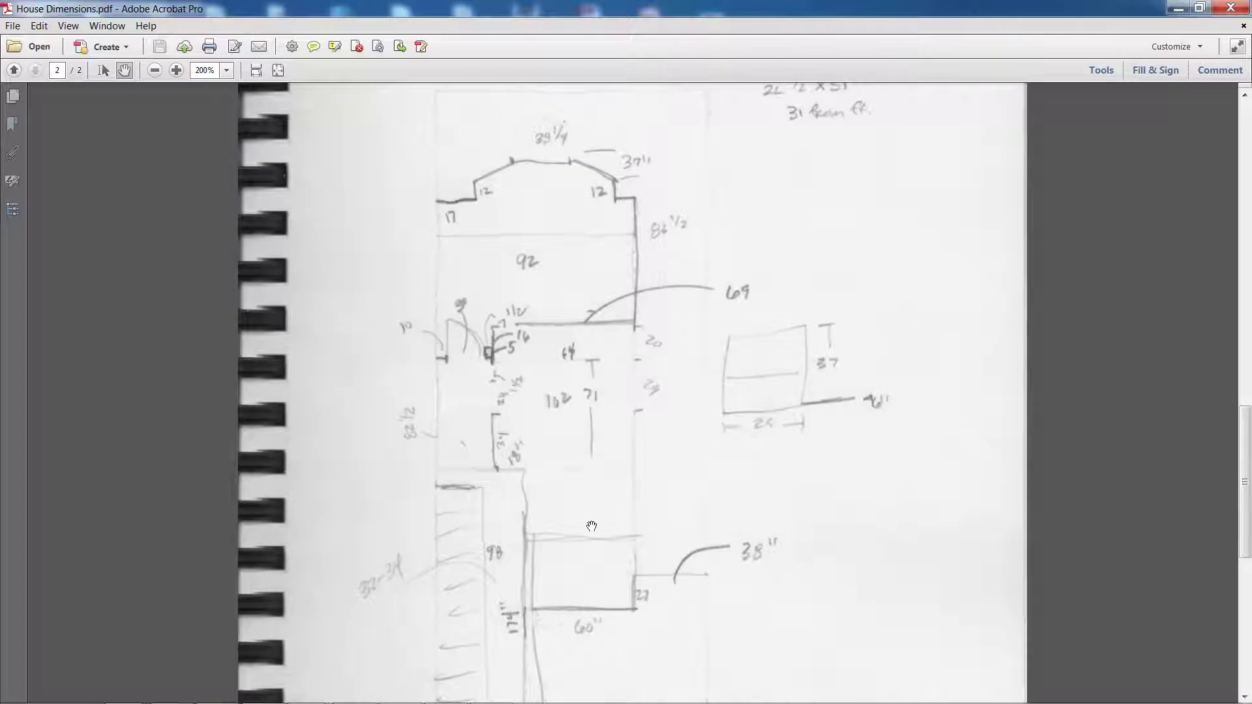
drag(591, 525, 565, 379)
drag(585, 475, 543, 260)
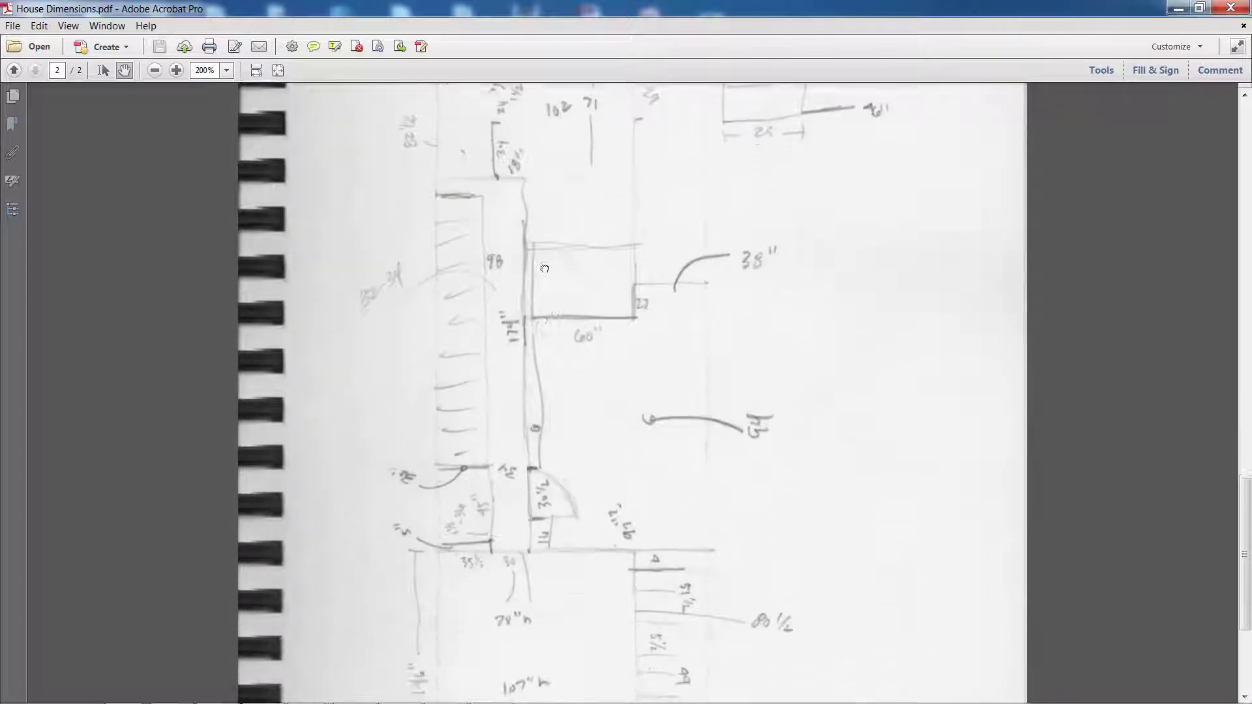
drag(545, 446, 541, 307)
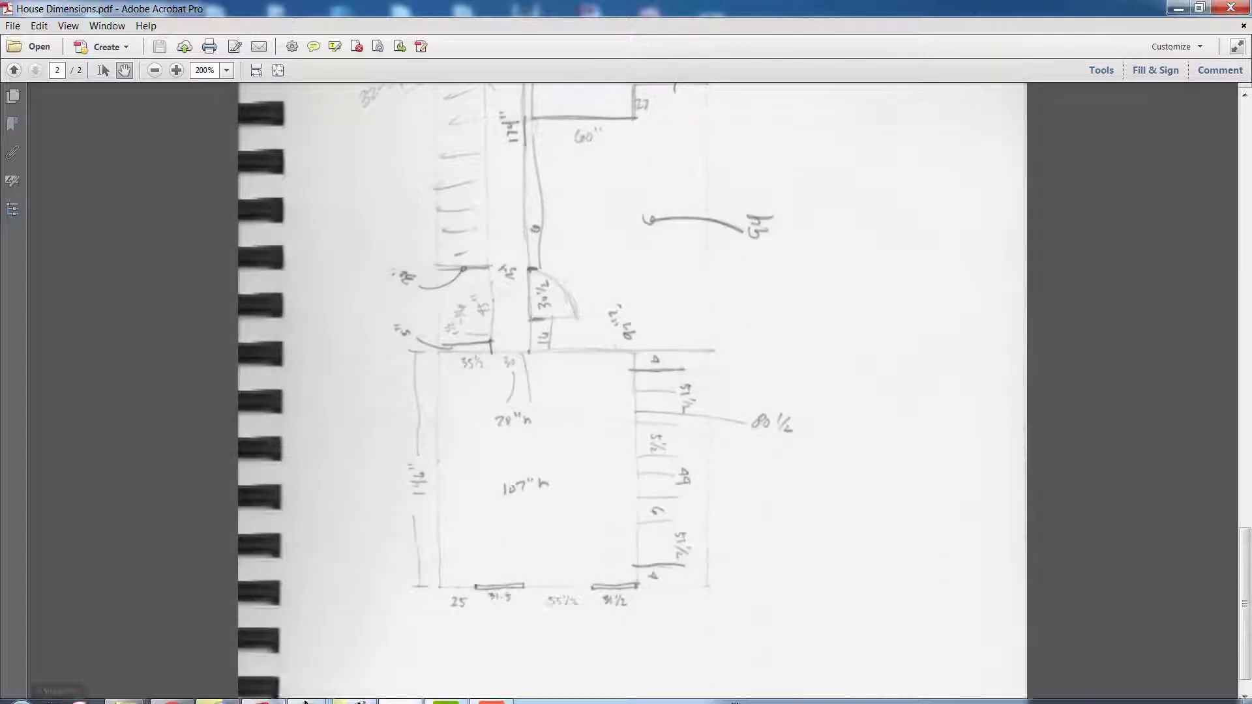
click(263, 688)
Deselect the house group and orbit to look down into the front rooms
click(238, 307)
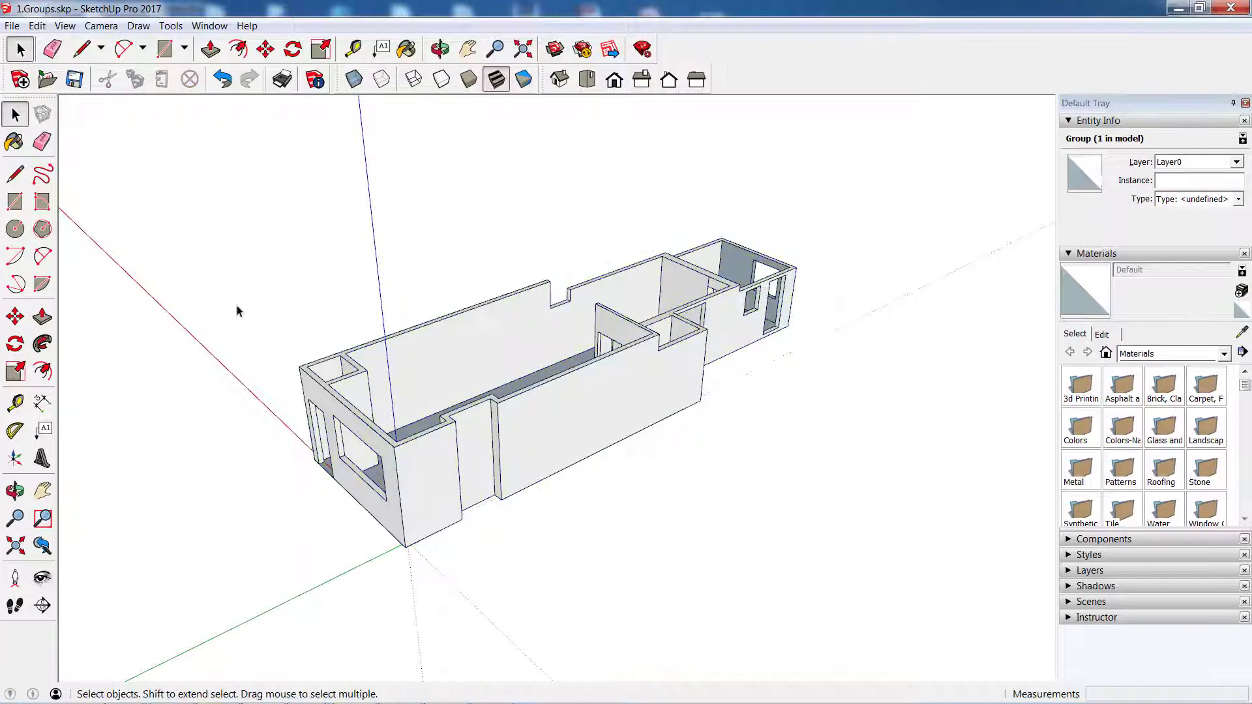
mouse_move(238, 307)
middle_down()
mouse_move(781, 477)
mouse_move(833, 445)
mouse_move(833, 425)
middle_up()
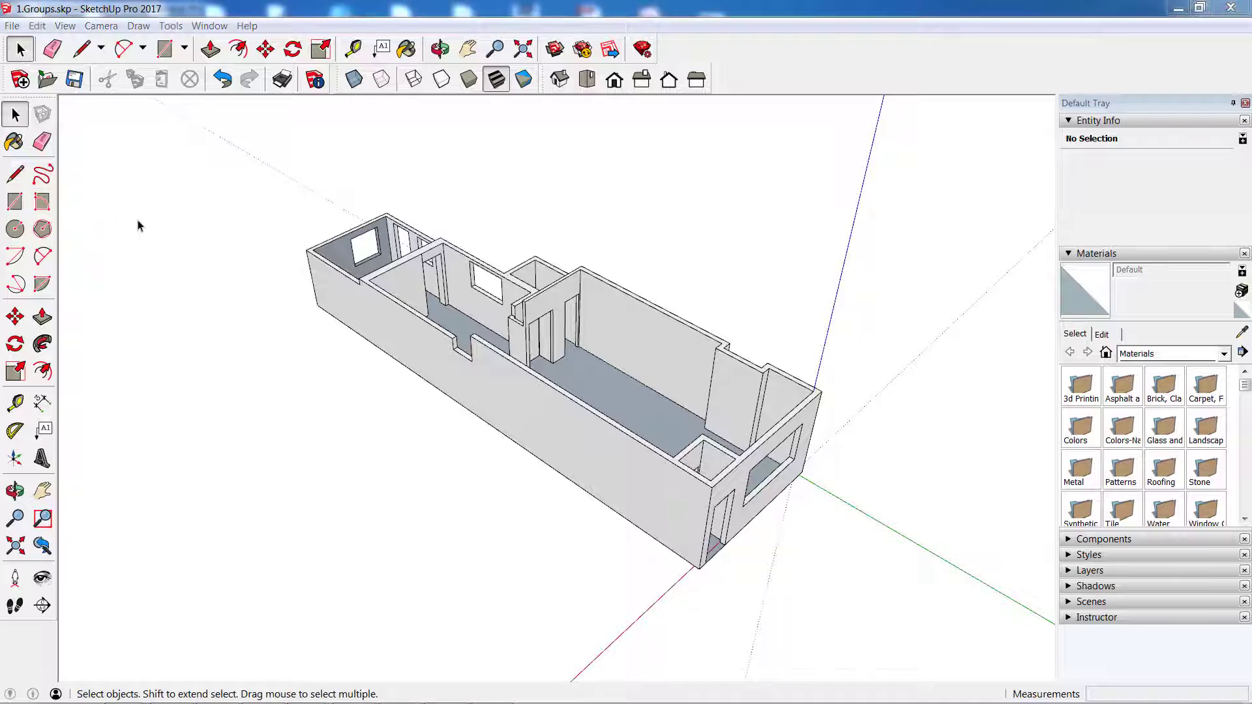
mouse_move(854, 373)
middle_down()
mouse_move(712, 403)
mouse_move(125, 447)
mouse_move(460, 615)
mouse_move(718, 492)
mouse_move(561, 420)
middle_up()
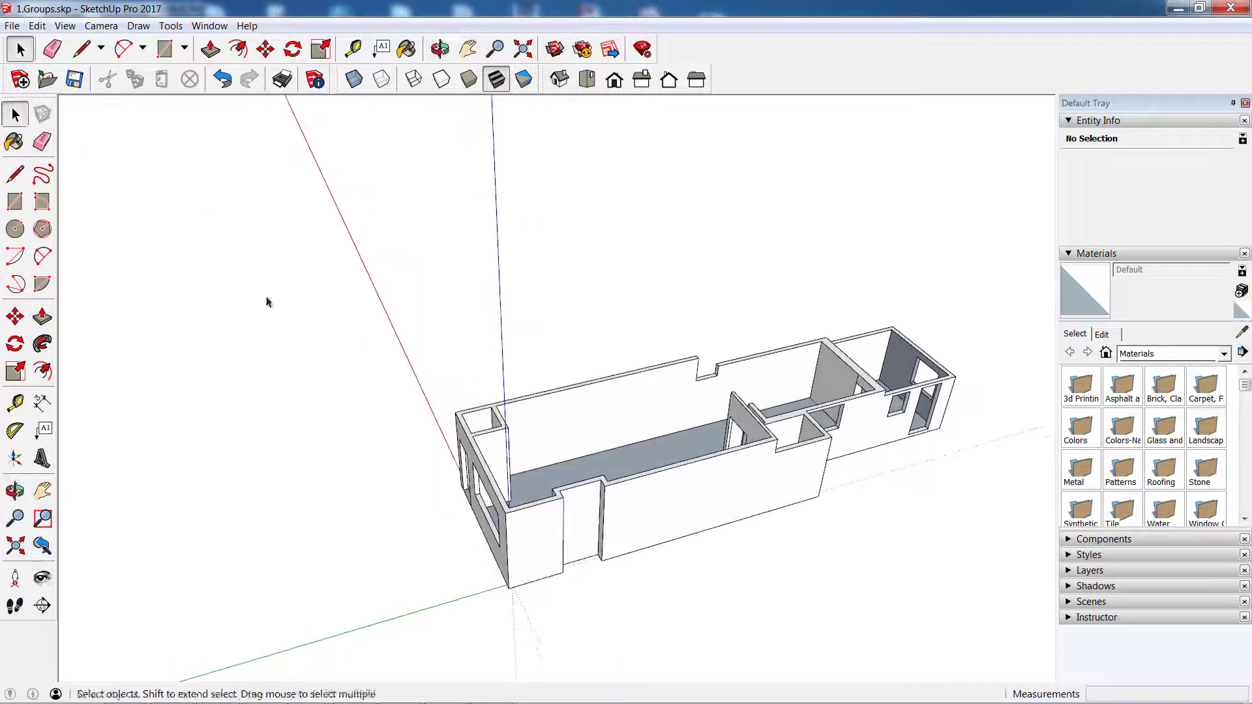
Draw a rectangular slab from the outer wall corner to the interior wall corner
click(16, 200)
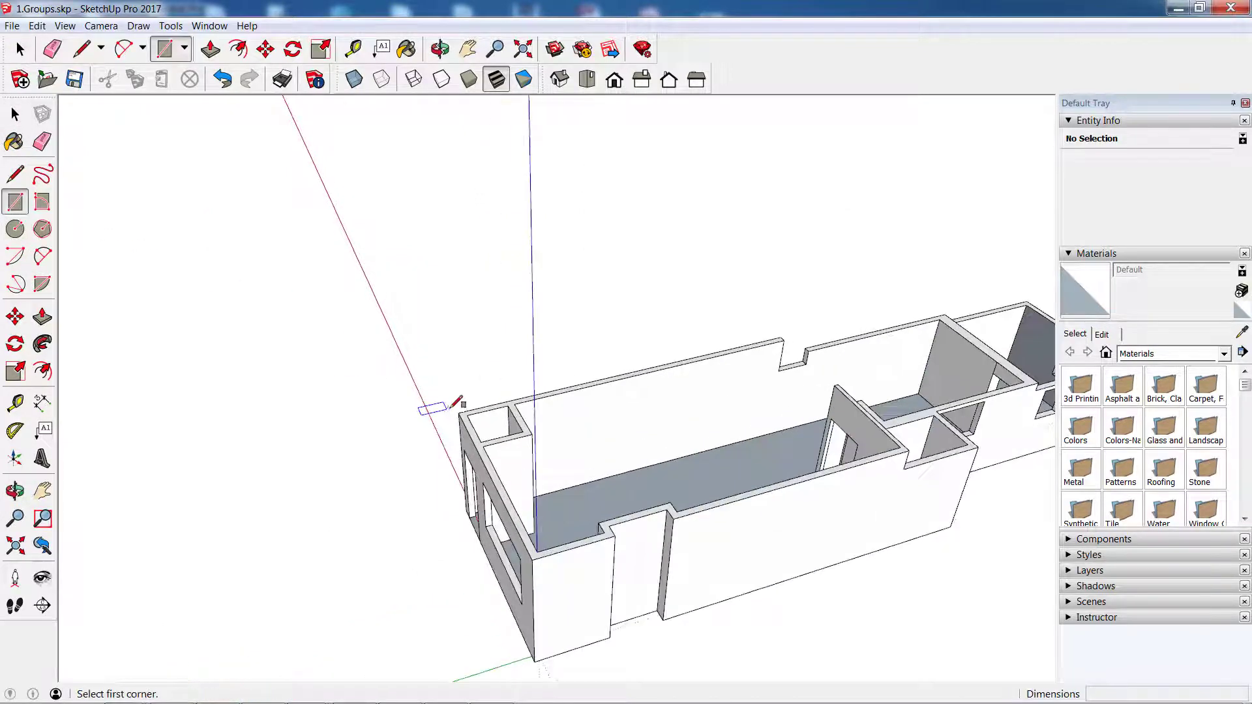
scroll(449, 405, up, 3)
scroll(463, 409, up, 3)
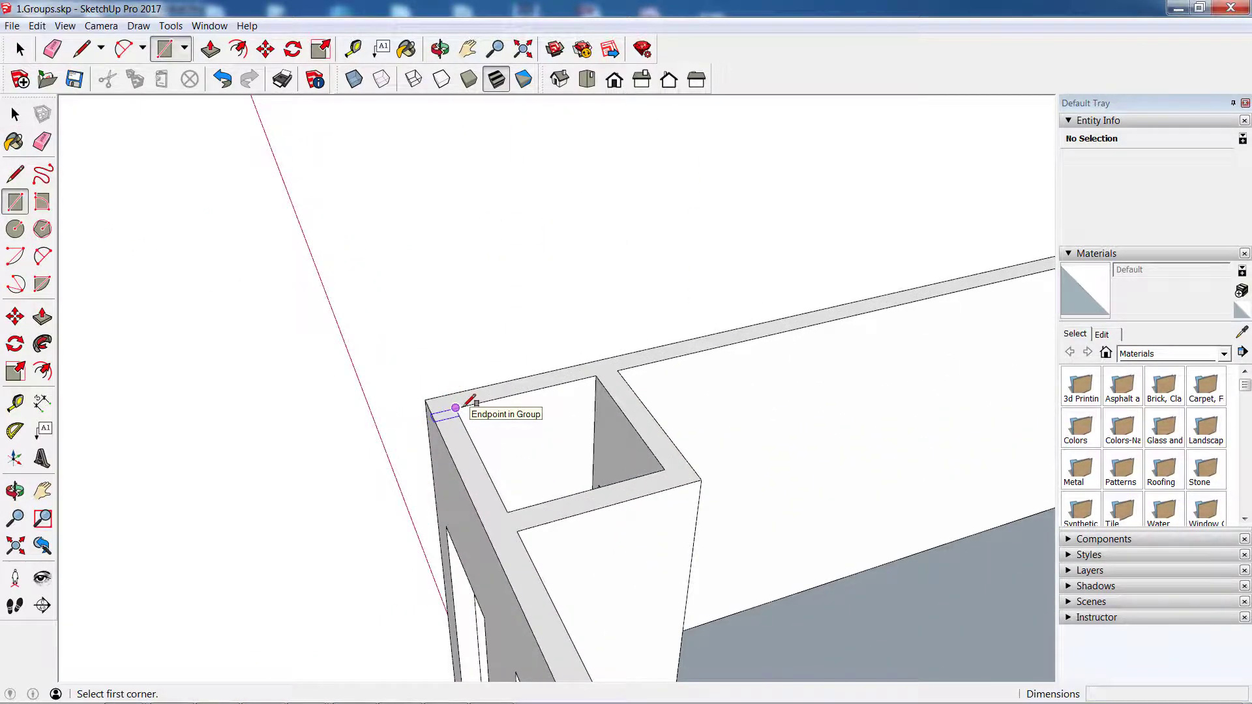
click(455, 407)
scroll(455, 407, down, 3)
scroll(455, 408, down, 3)
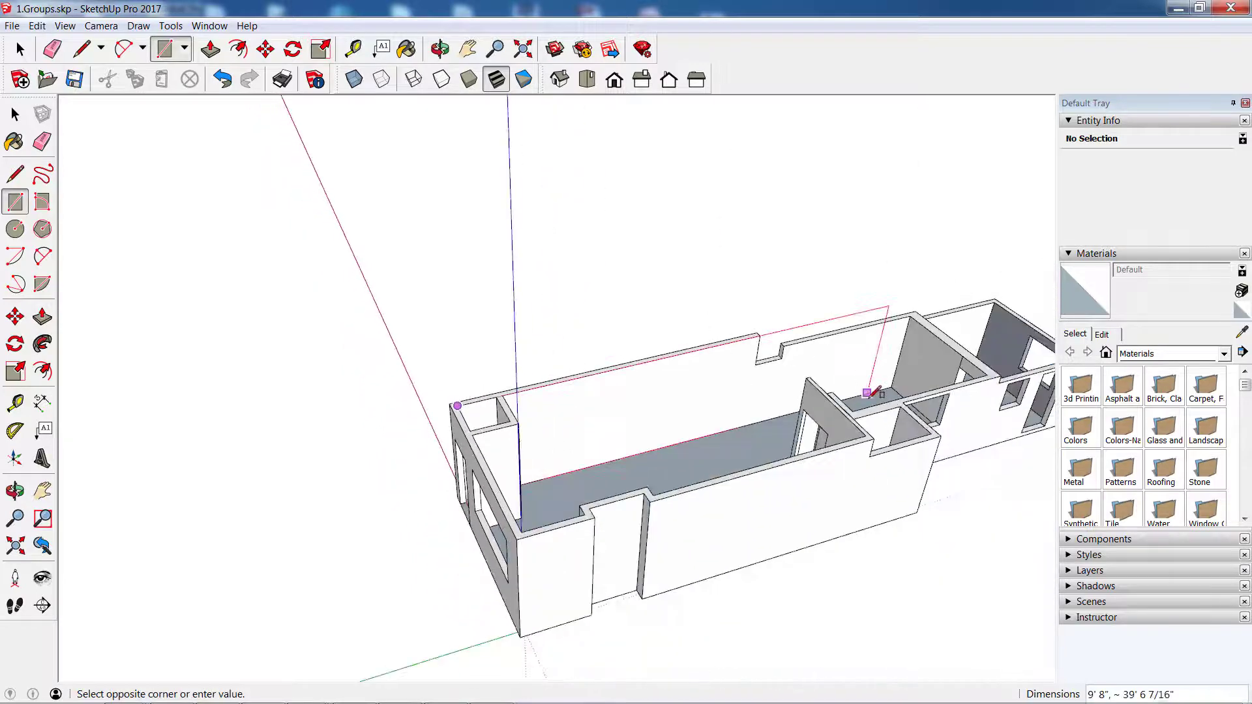
scroll(870, 417, up, 2)
scroll(869, 439, up, 2)
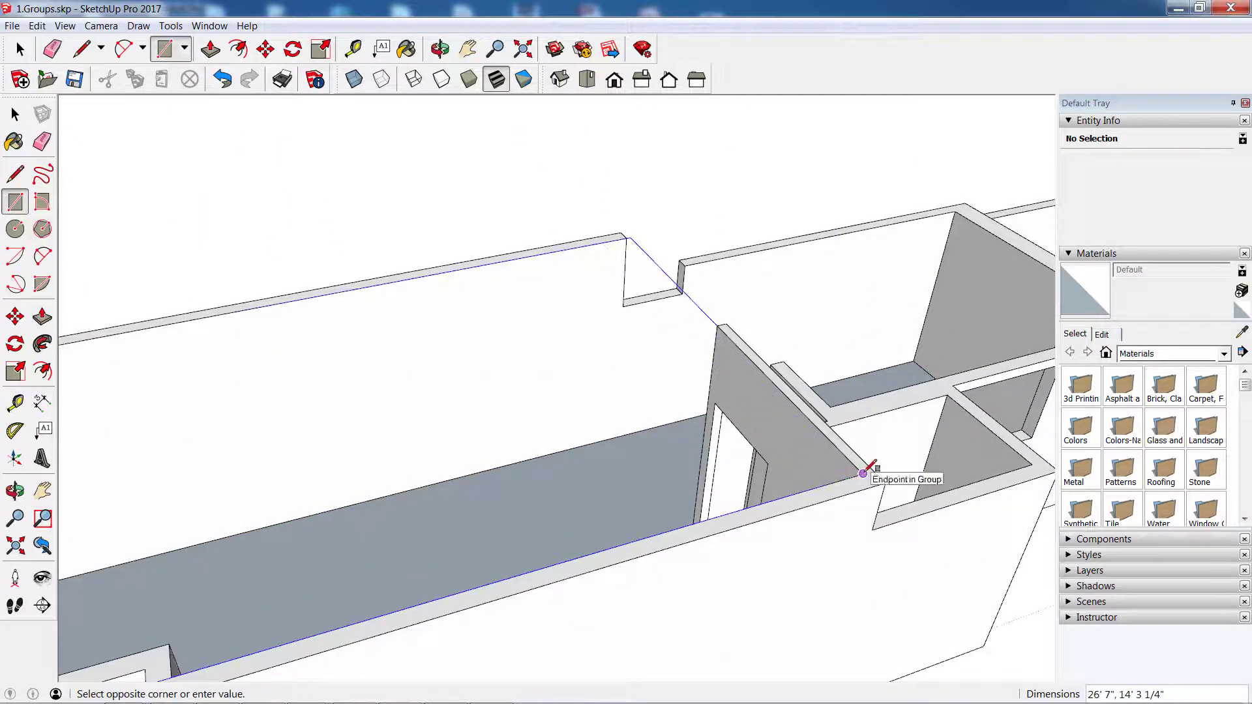
click(863, 473)
scroll(870, 466, down, 2)
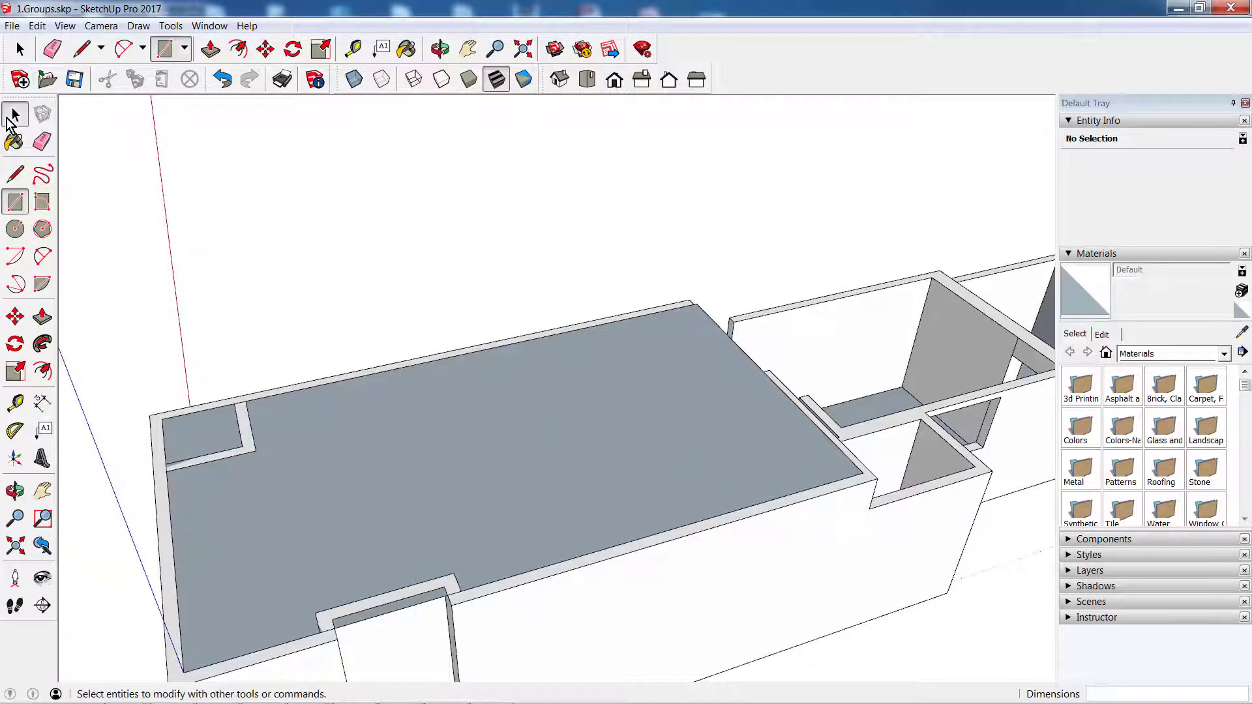
click(11, 120)
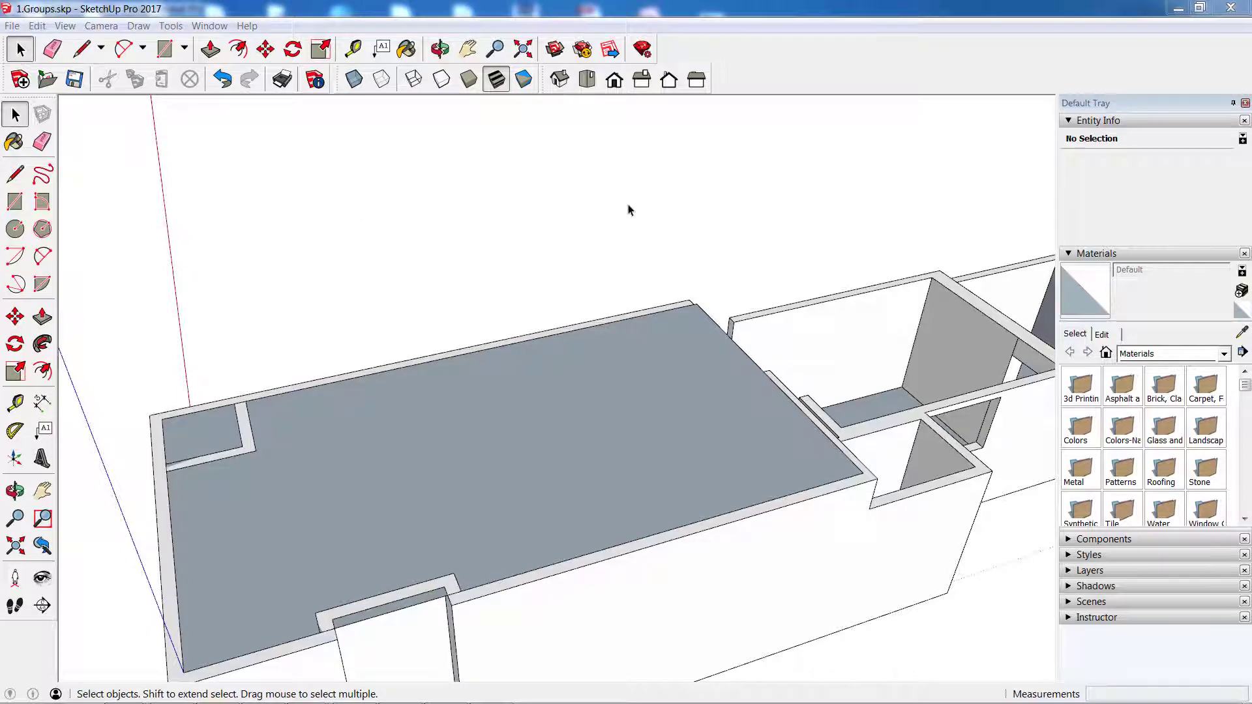
Inspect the new slab from above and below with Push/Pull ready
middle_drag(759, 336, 612, 436)
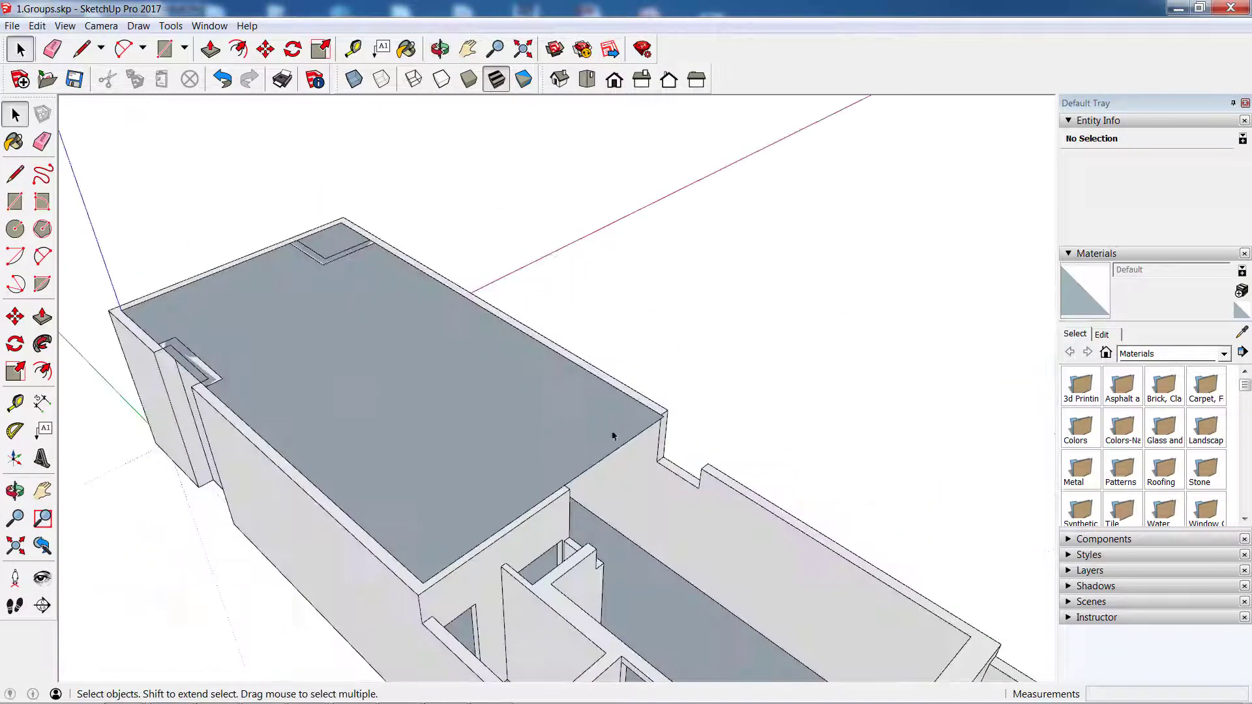
scroll(652, 430, up, 3)
scroll(663, 411, up, 3)
scroll(662, 411, up, 2)
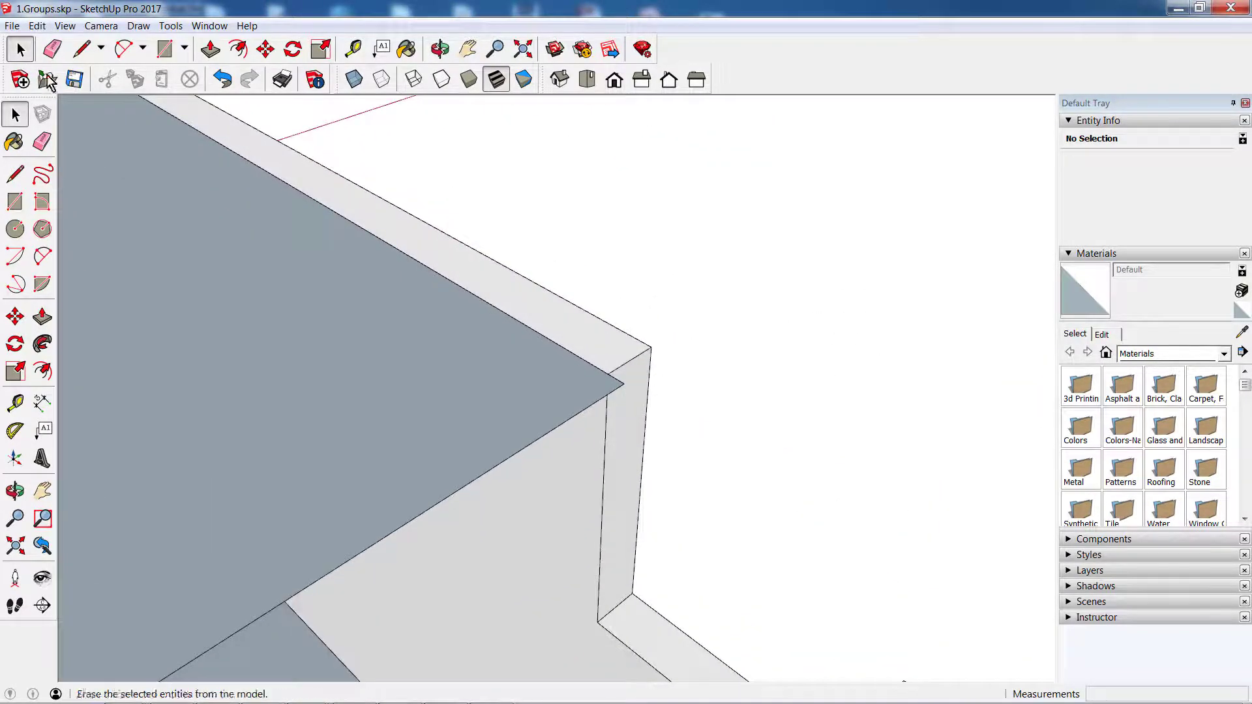
click(42, 316)
scroll(628, 430, up, 1)
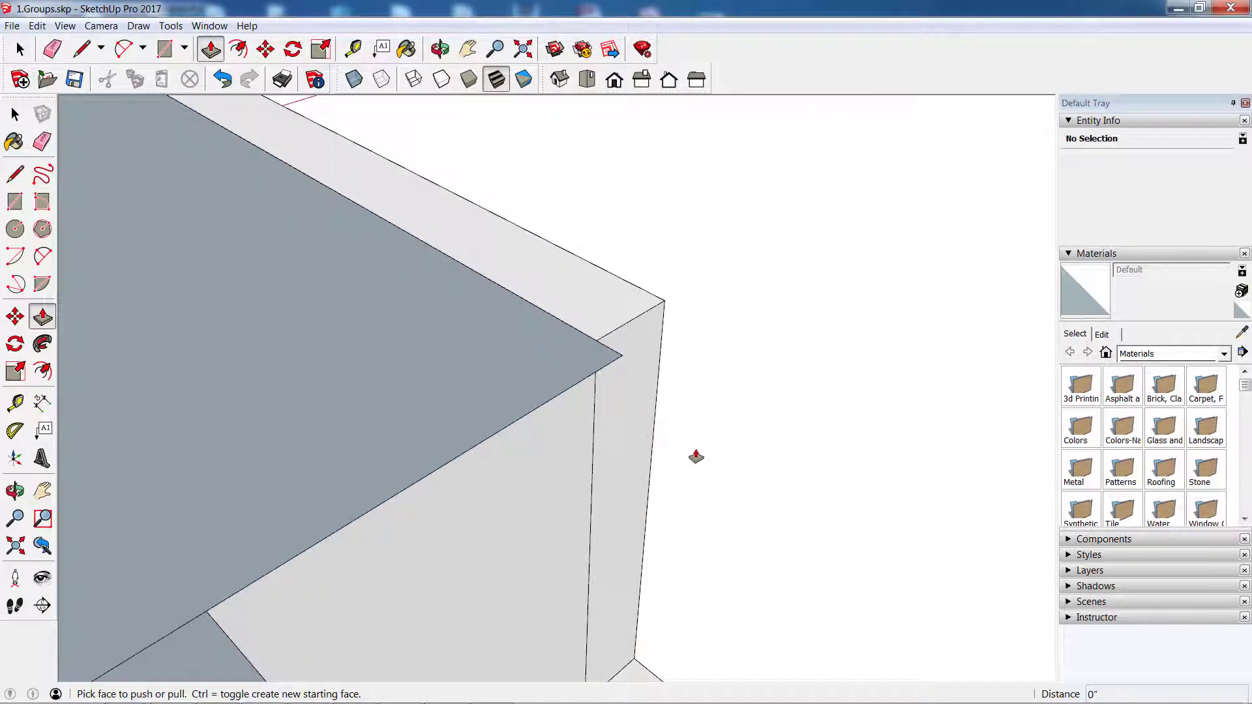
scroll(695, 456, down, 2)
scroll(664, 467, down, 2)
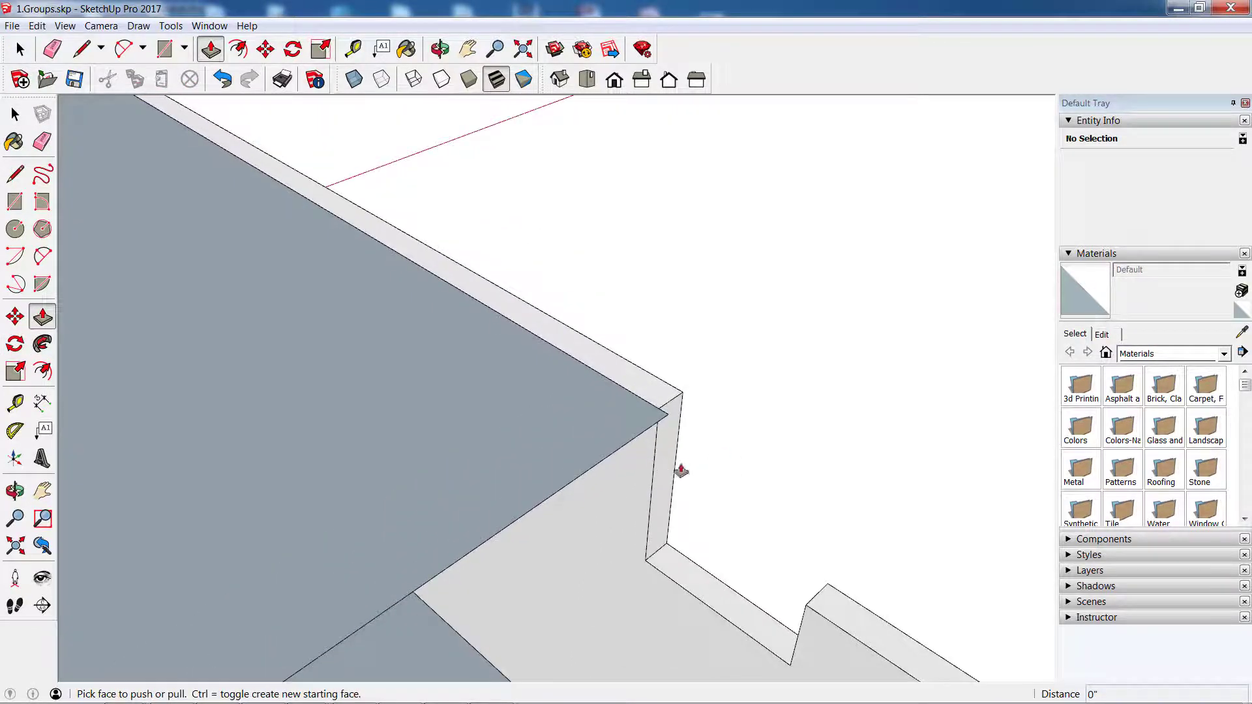
mouse_move(670, 470)
middle_down()
mouse_move(573, 442)
mouse_move(522, 462)
mouse_move(573, 474)
middle_up()
scroll(574, 468, down, 2)
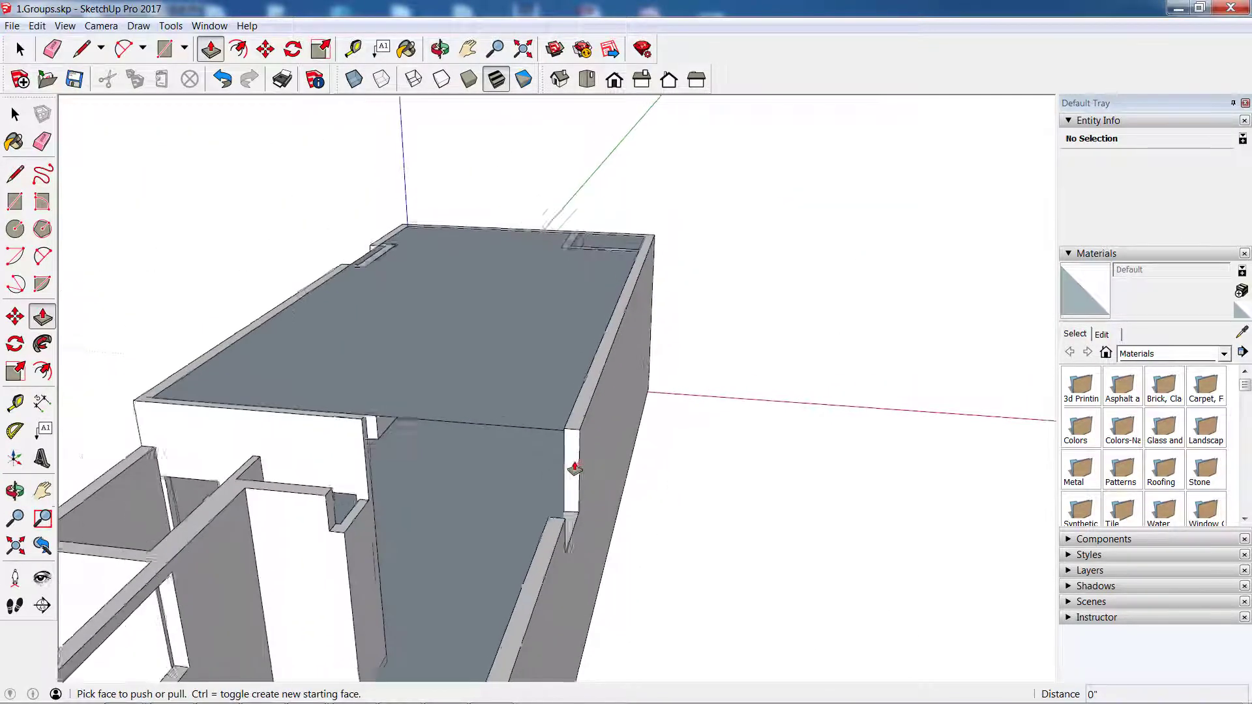
scroll(573, 467, down, 1)
scroll(573, 464, up, 3)
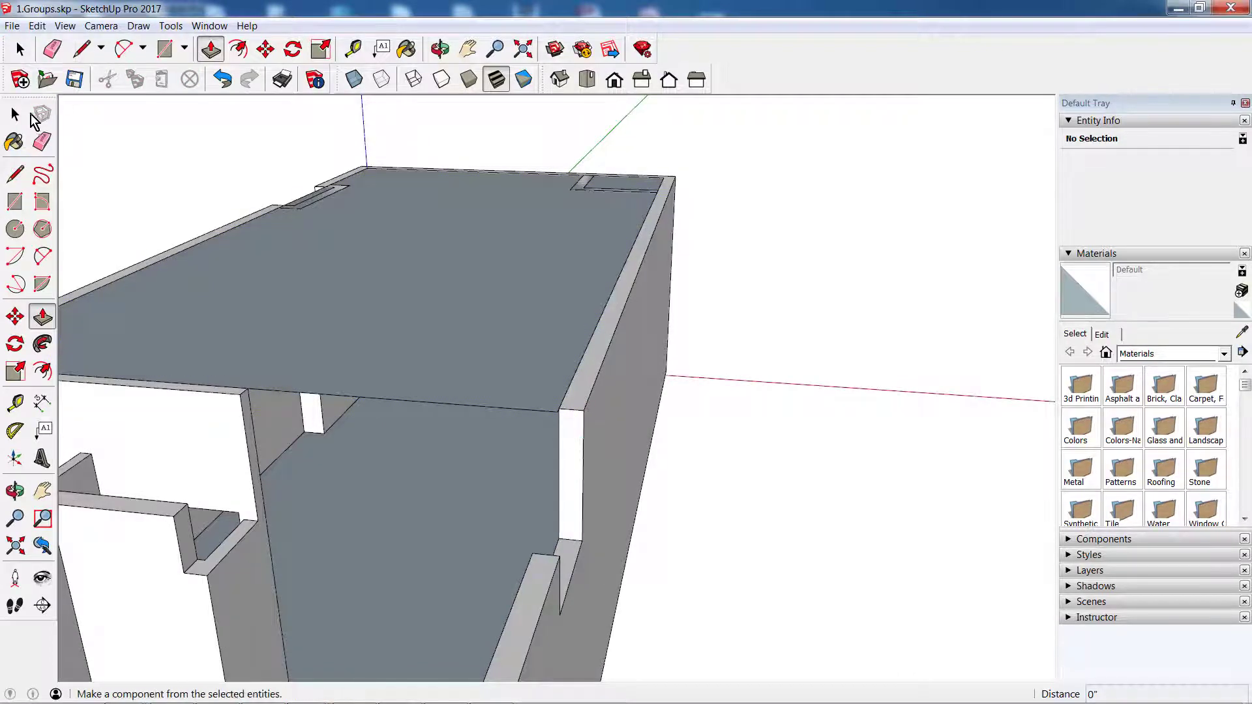
Explode the house group into loose geometry
key(space)
click(571, 461)
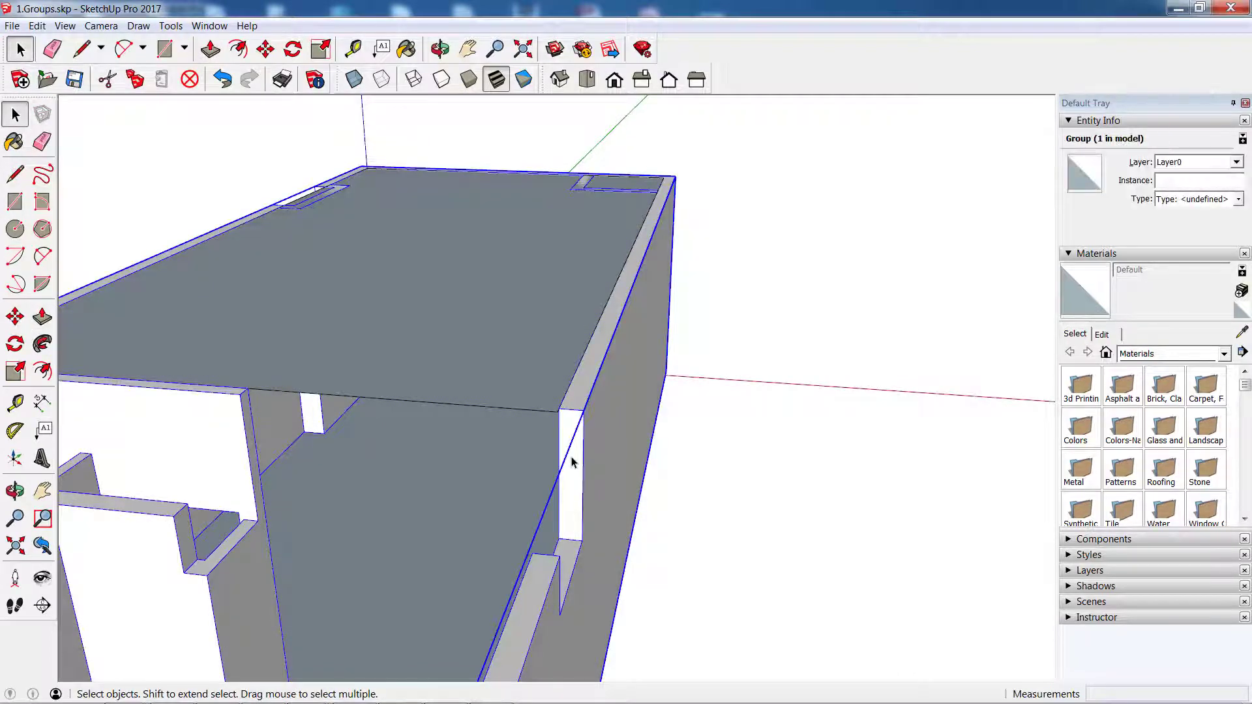
right_click(571, 458)
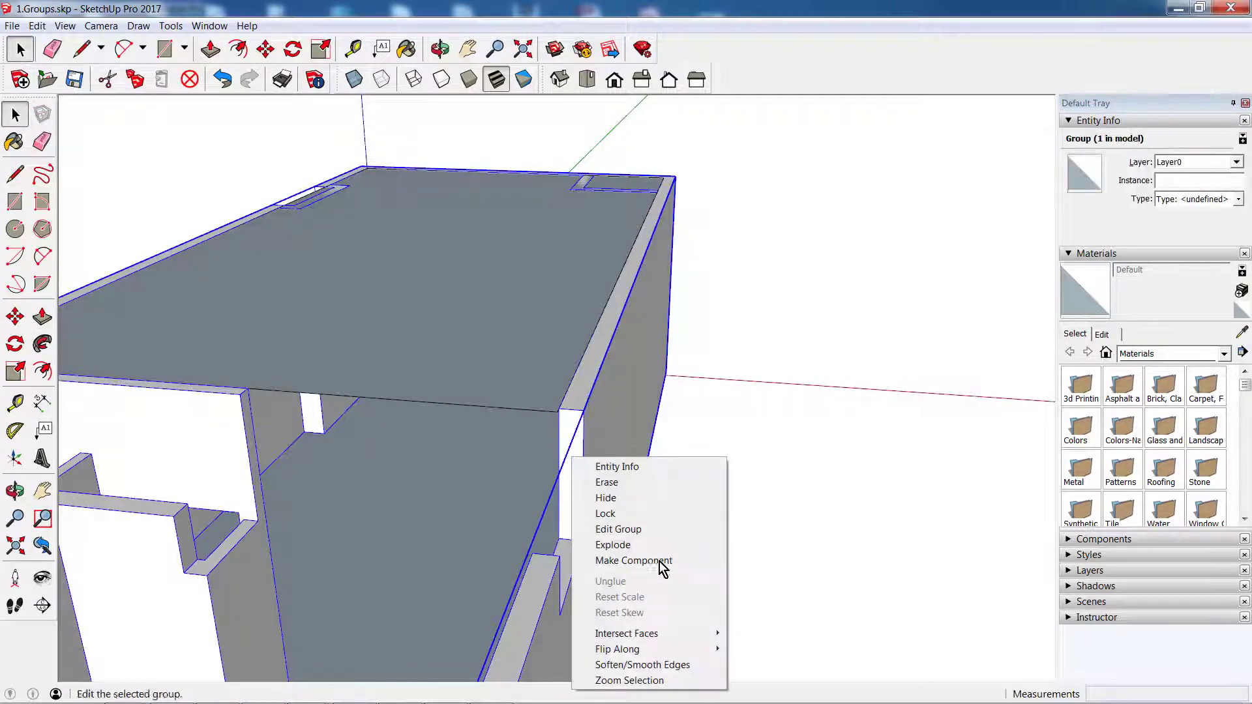
click(623, 545)
click(926, 418)
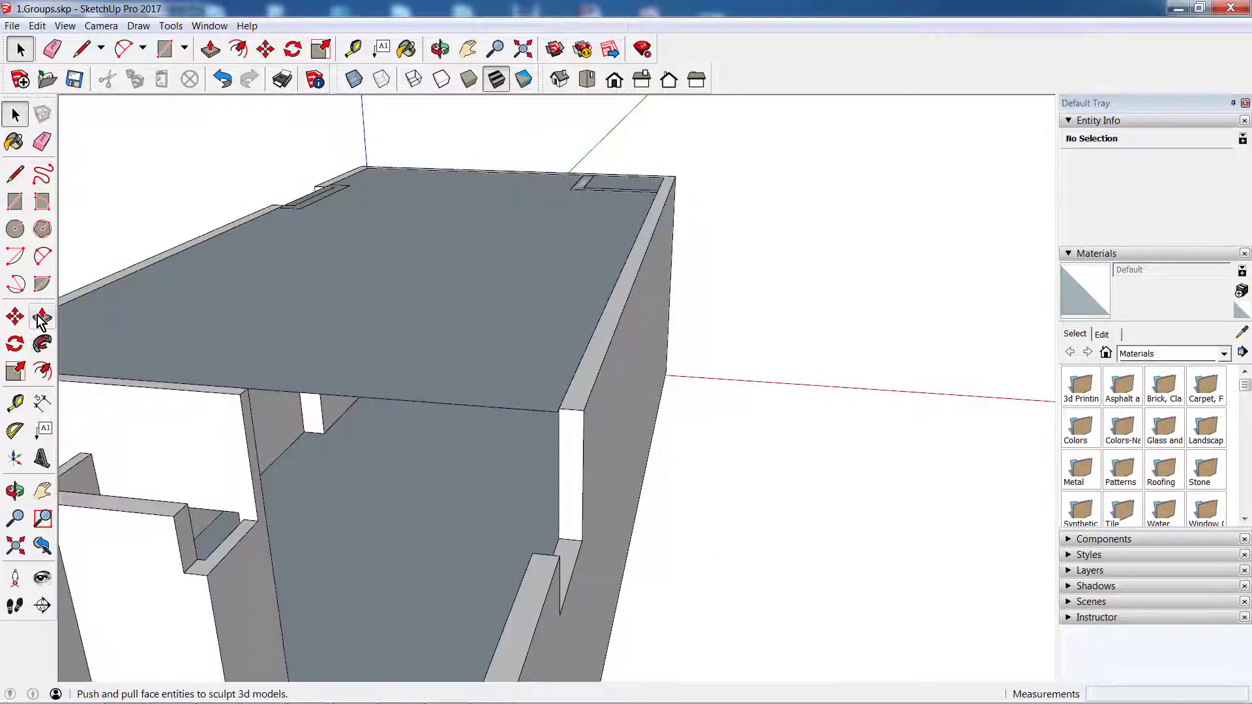
Push/Pull the narrow wall-end face out by 2 inches
click(42, 317)
scroll(565, 419, up, 2)
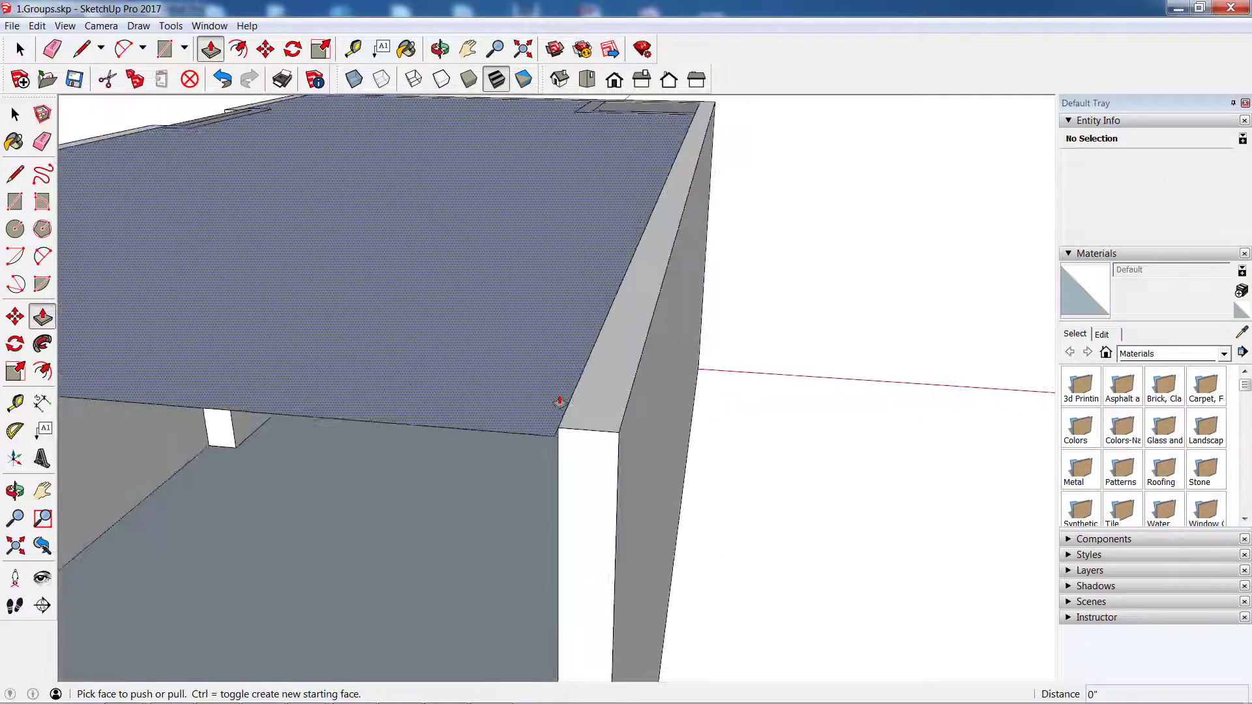
scroll(558, 397, up, 2)
click(606, 475)
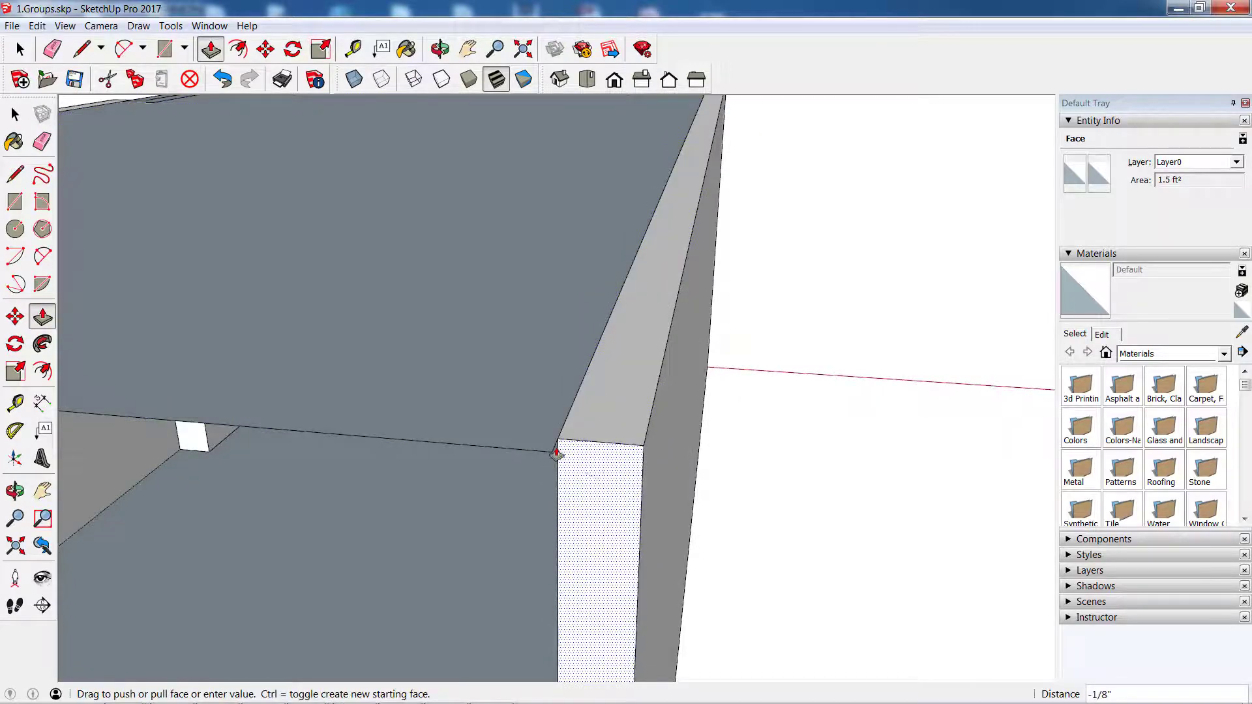
text(2)
key(Return)
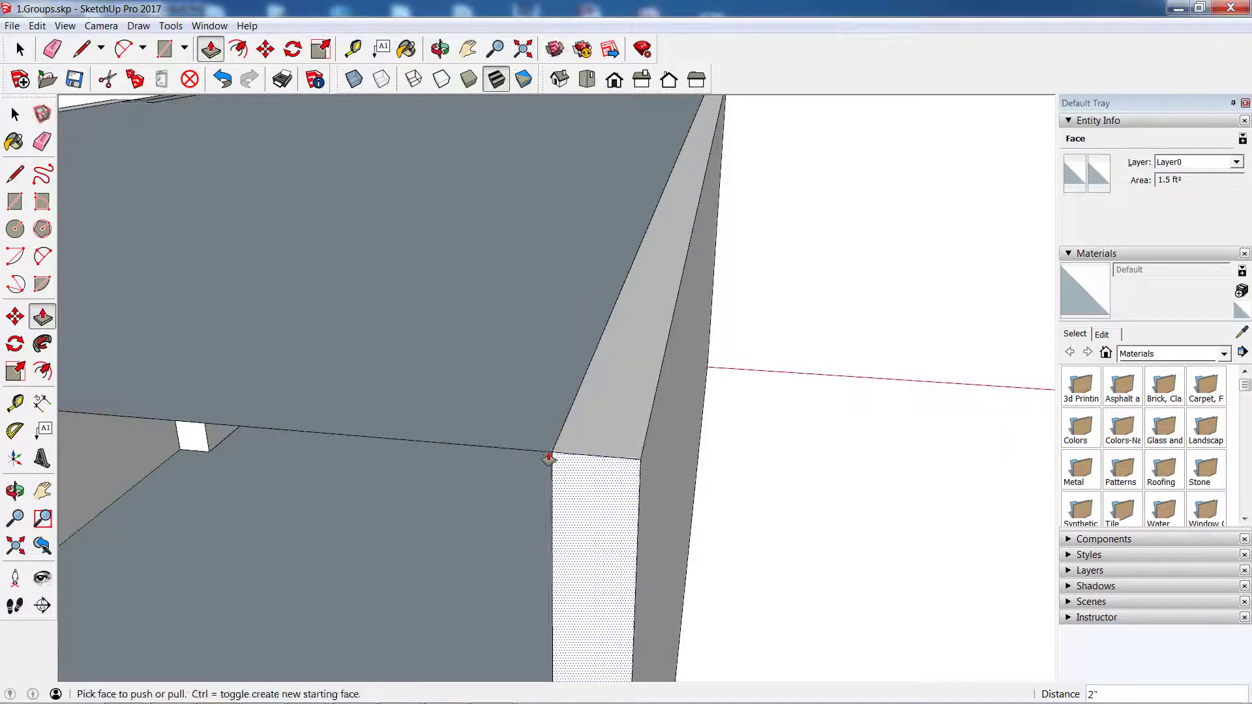
click(15, 114)
scroll(441, 422, down, 2)
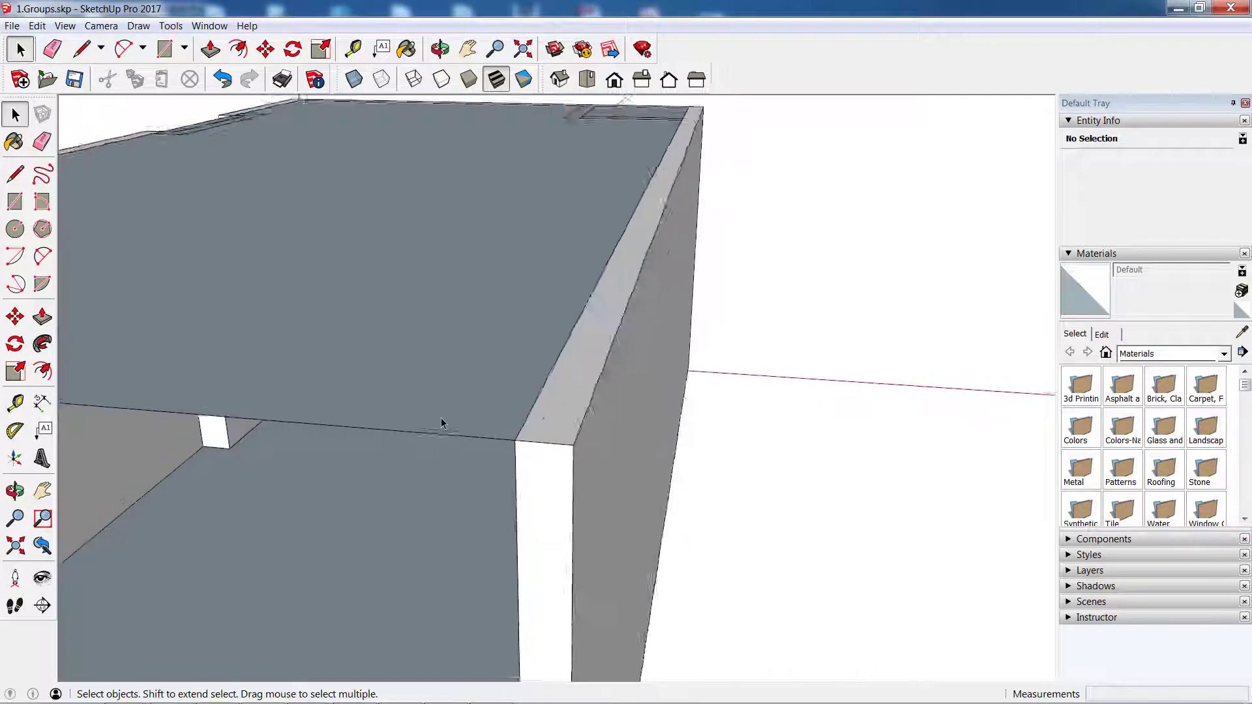
scroll(440, 423, down, 2)
scroll(441, 422, down, 2)
Window-select the building, leaving the roof face out of the selection
middle_drag(331, 451, 578, 488)
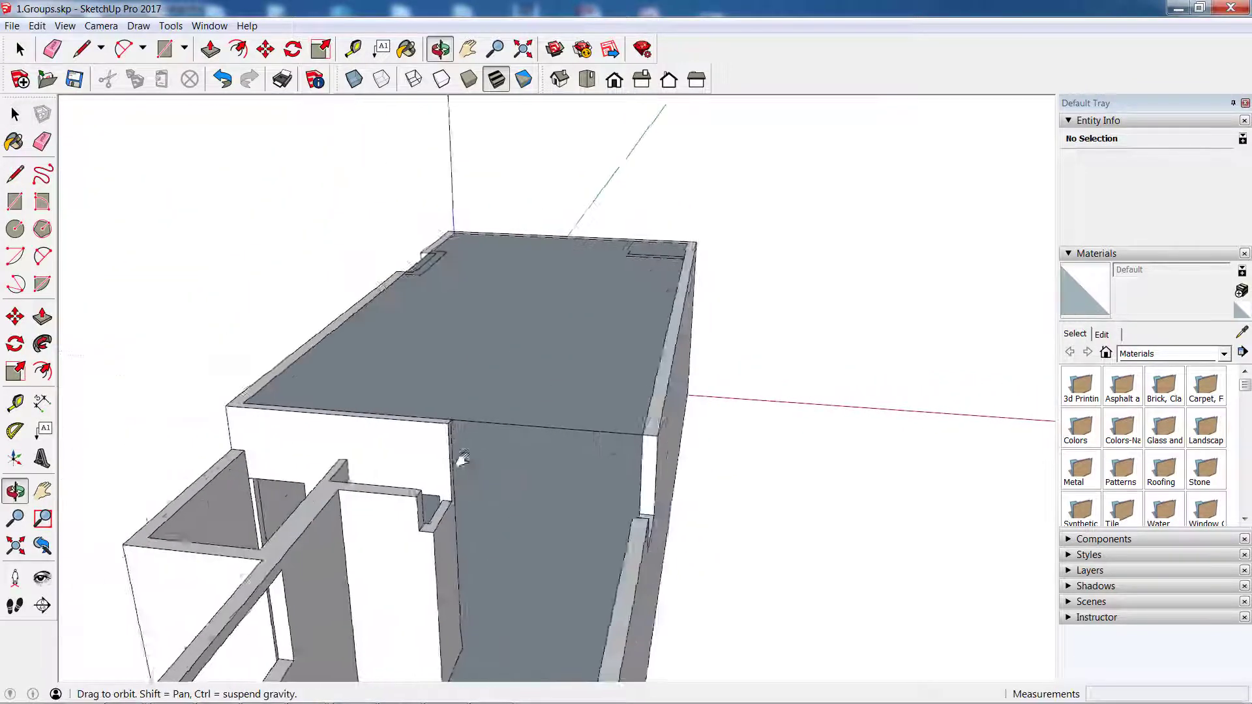
scroll(578, 486, down, 2)
scroll(578, 479, down, 2)
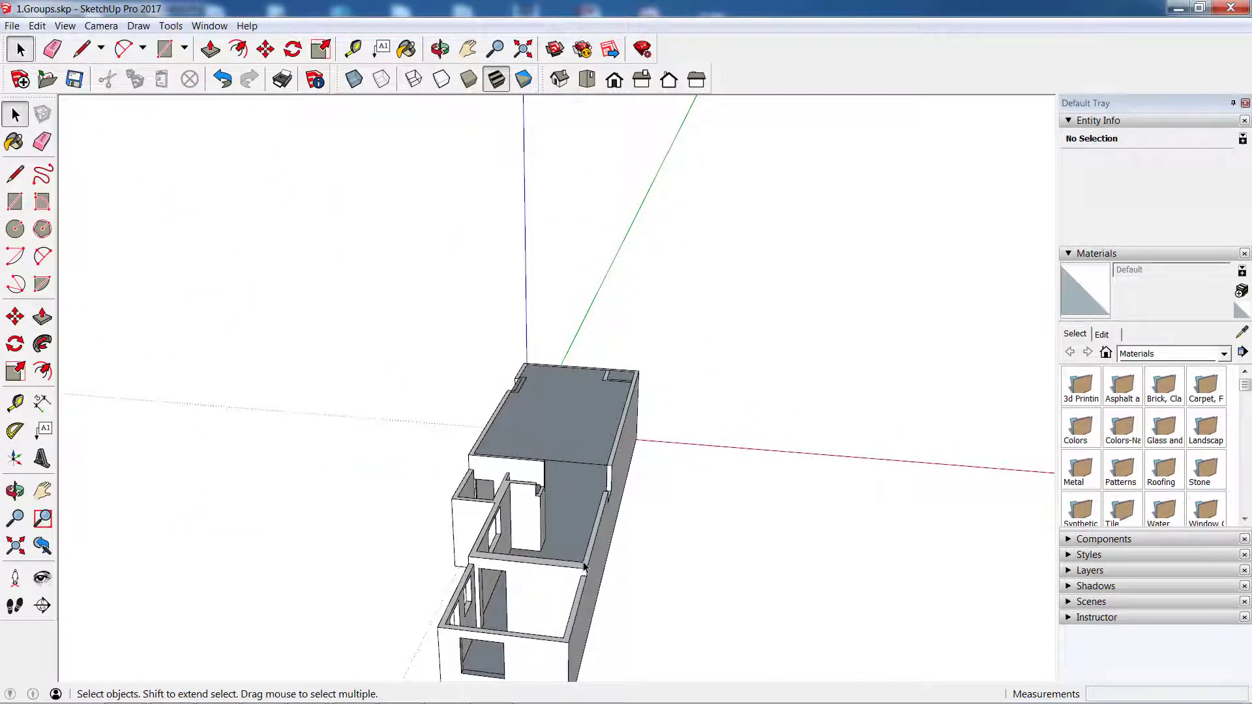
middle_drag(585, 567, 352, 322)
drag(249, 274, 776, 693)
middle_drag(732, 470, 550, 403)
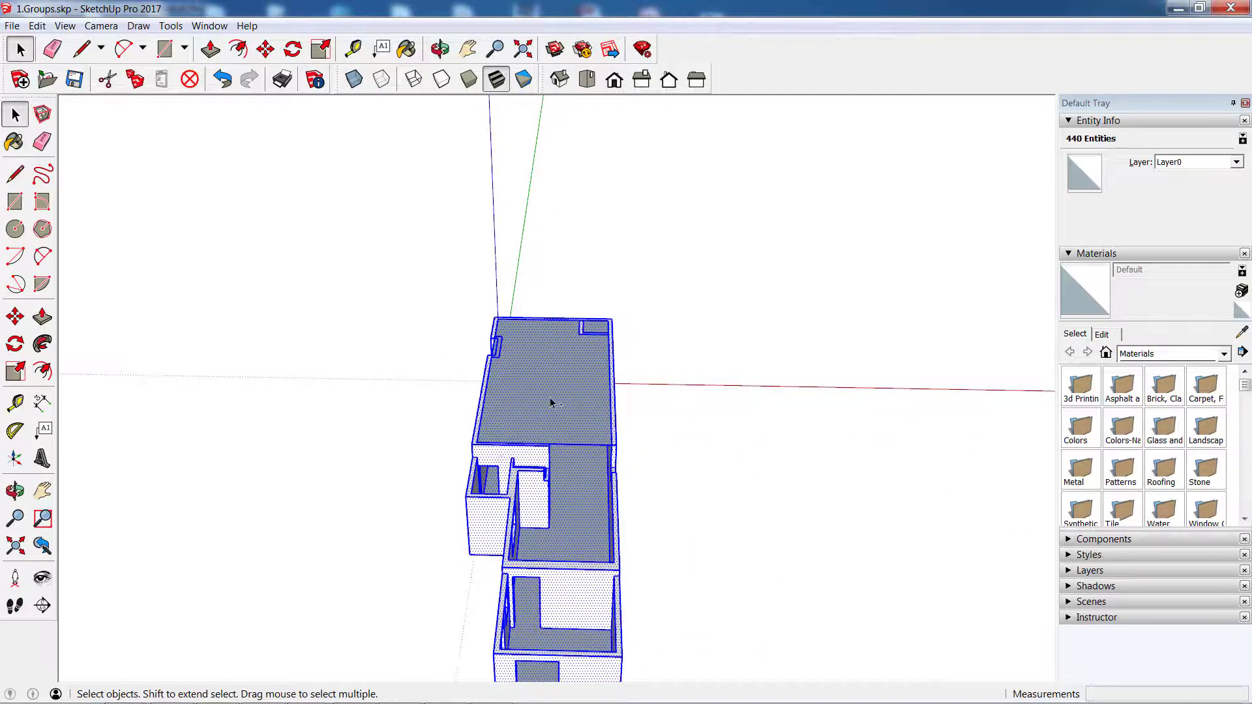
shift+click(568, 344)
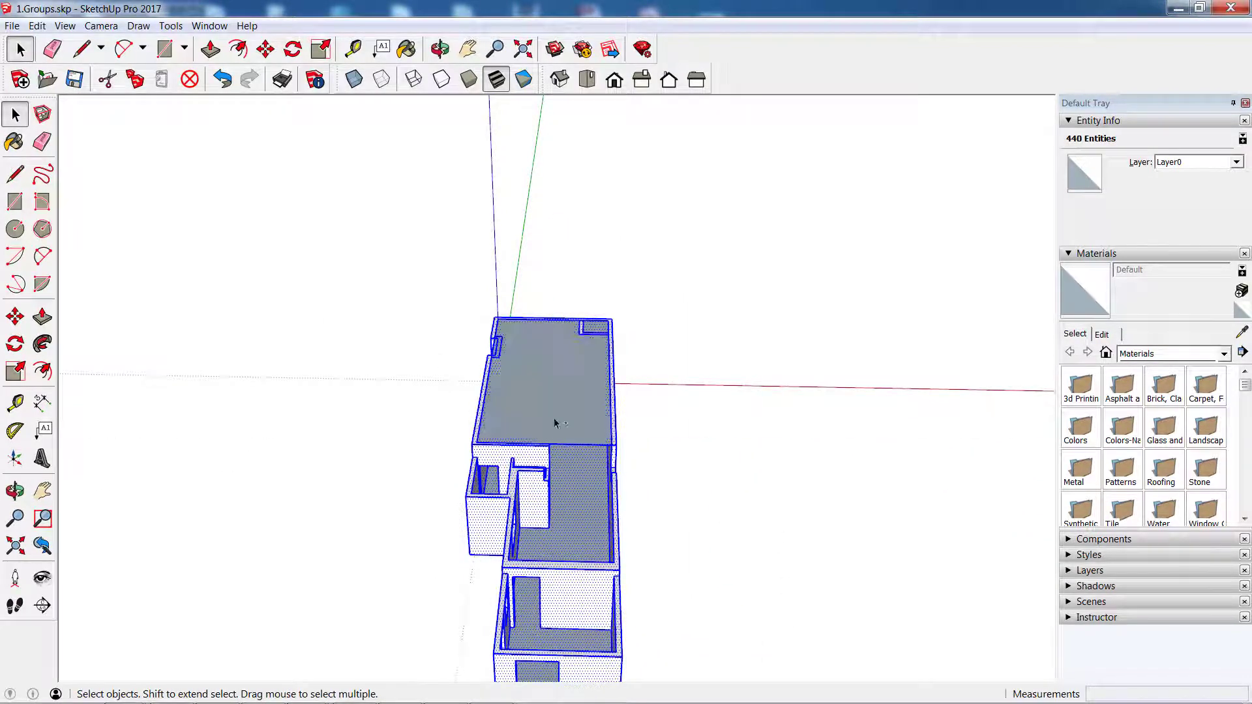
scroll(520, 413, up, 2)
scroll(519, 414, up, 2)
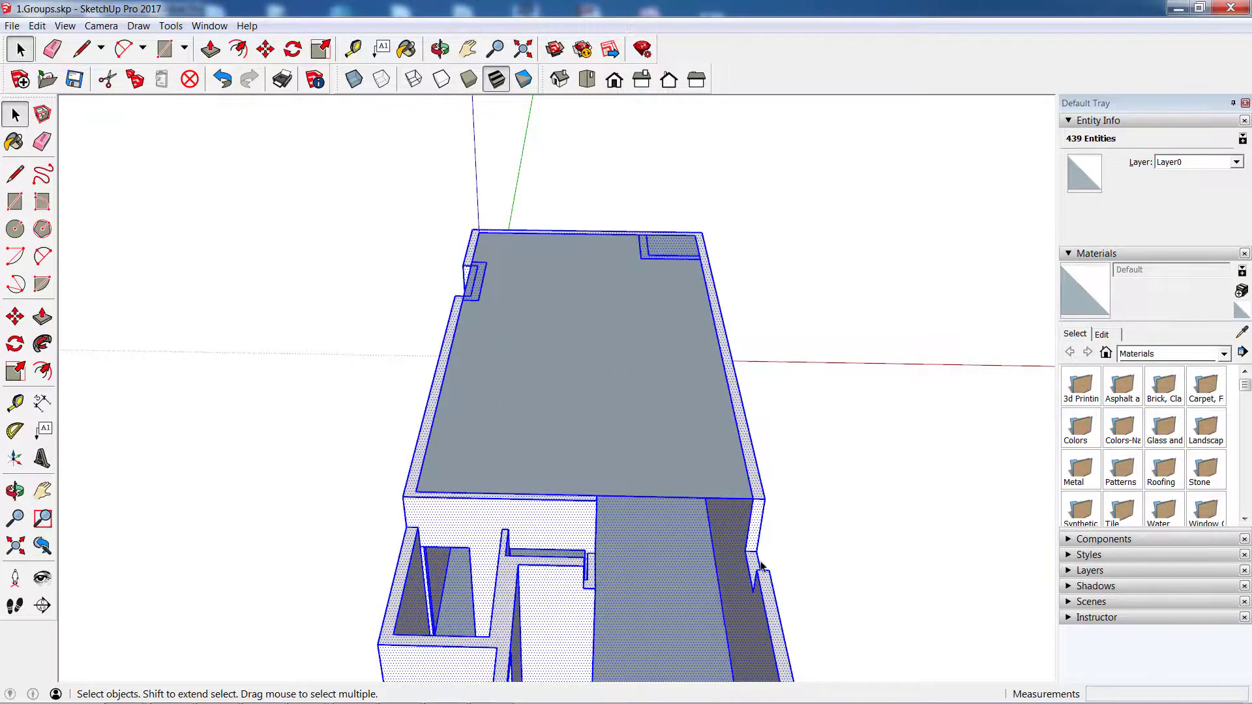
Reselect the entire building with the roof face included and open its context menu
middle_drag(762, 566, 994, 517)
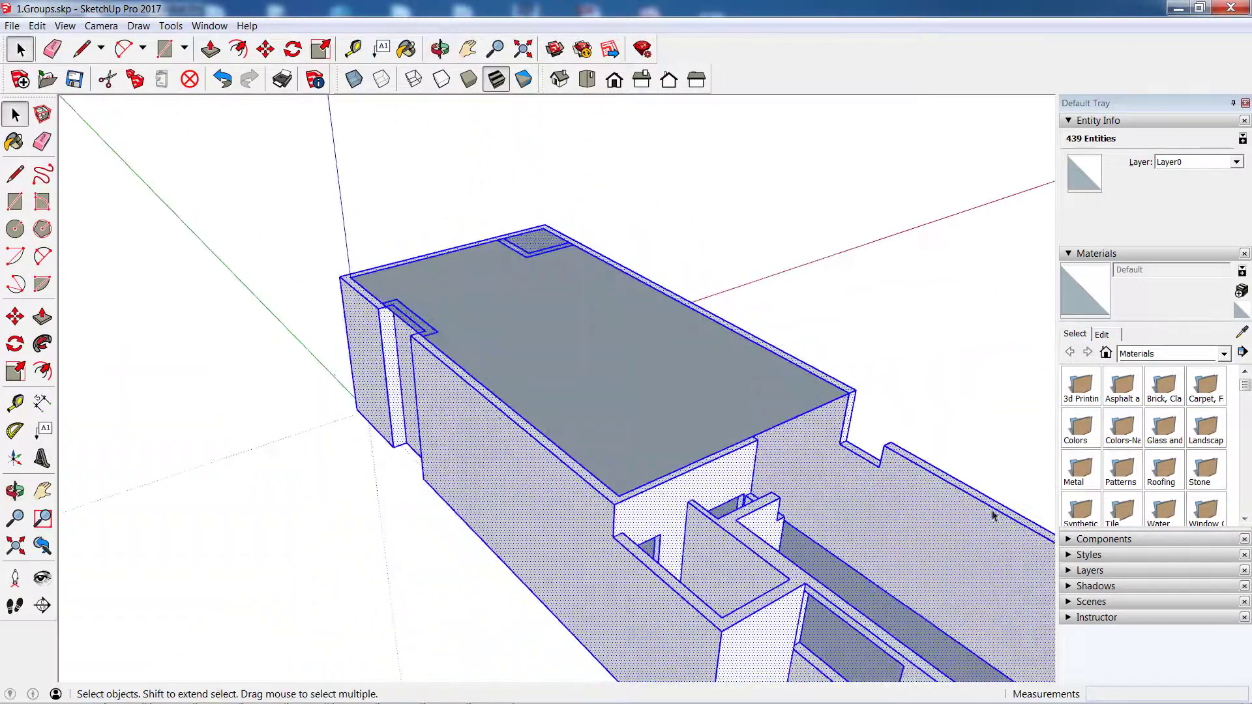
click(874, 335)
scroll(867, 355, down, 2)
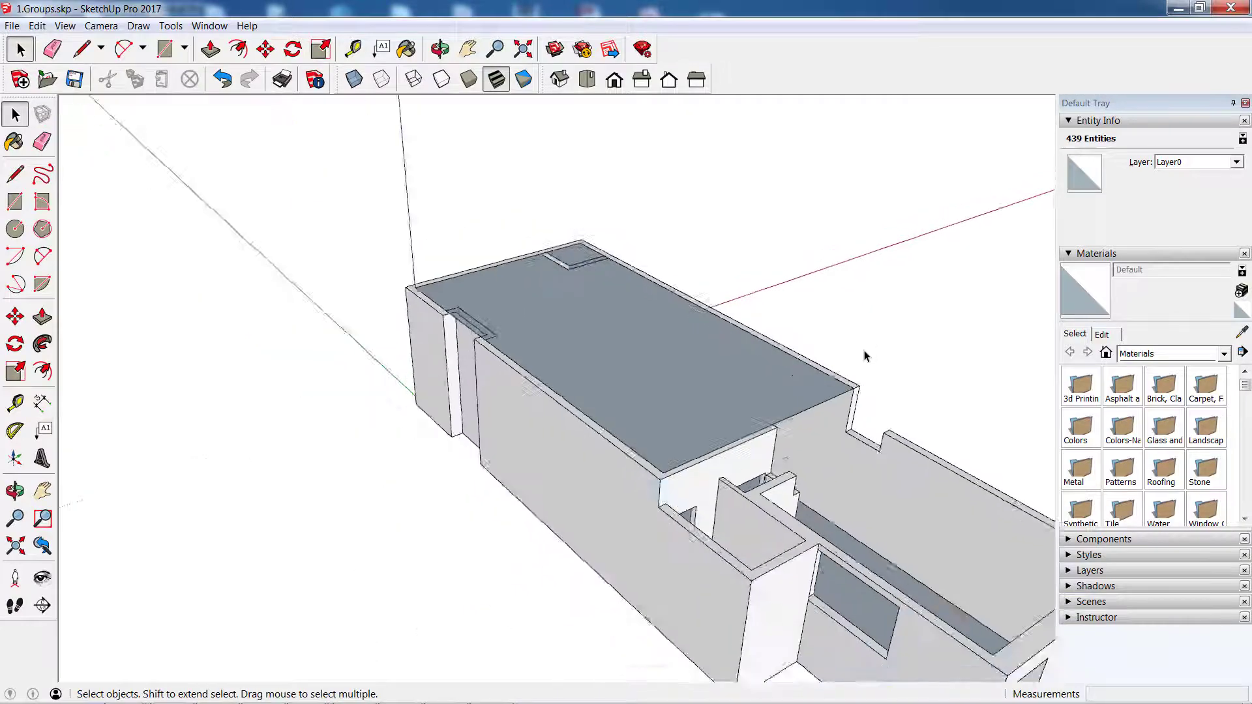
scroll(860, 358, down, 2)
scroll(878, 441, down, 1)
mouse_move(878, 441)
middle_down()
mouse_move(572, 405)
mouse_move(888, 497)
mouse_move(801, 489)
middle_up()
drag(138, 160, 924, 661)
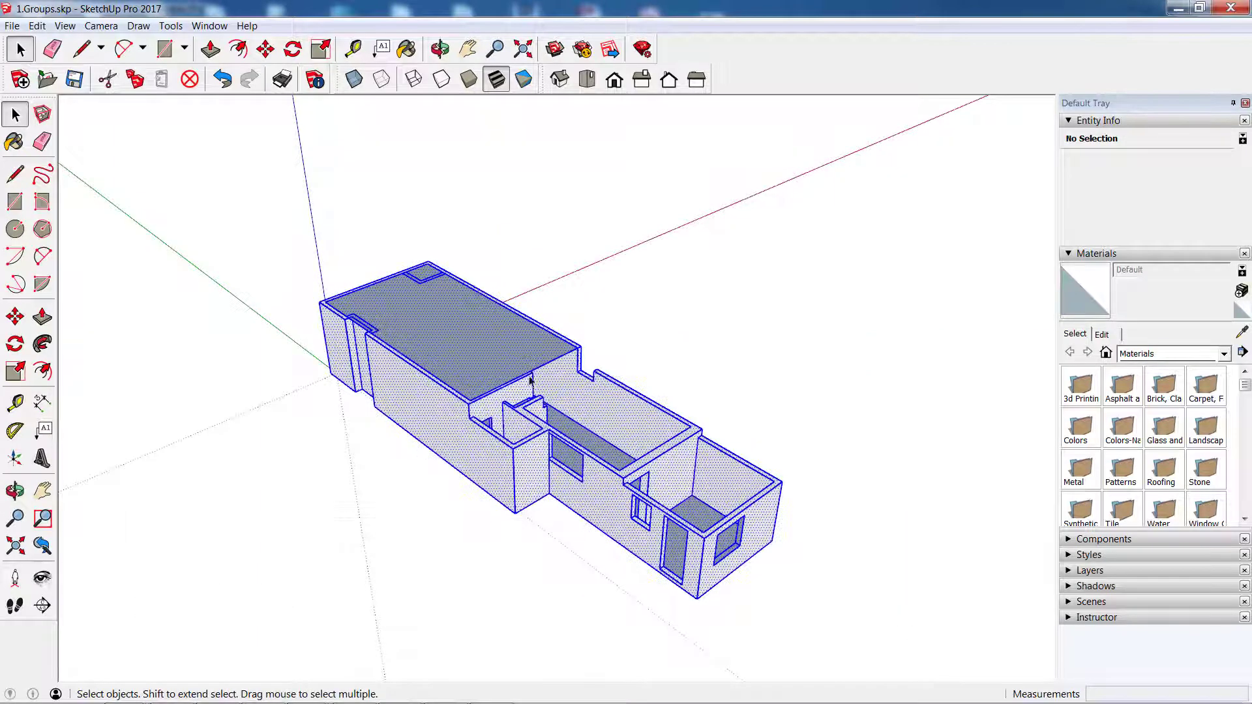
scroll(499, 359, up, 2)
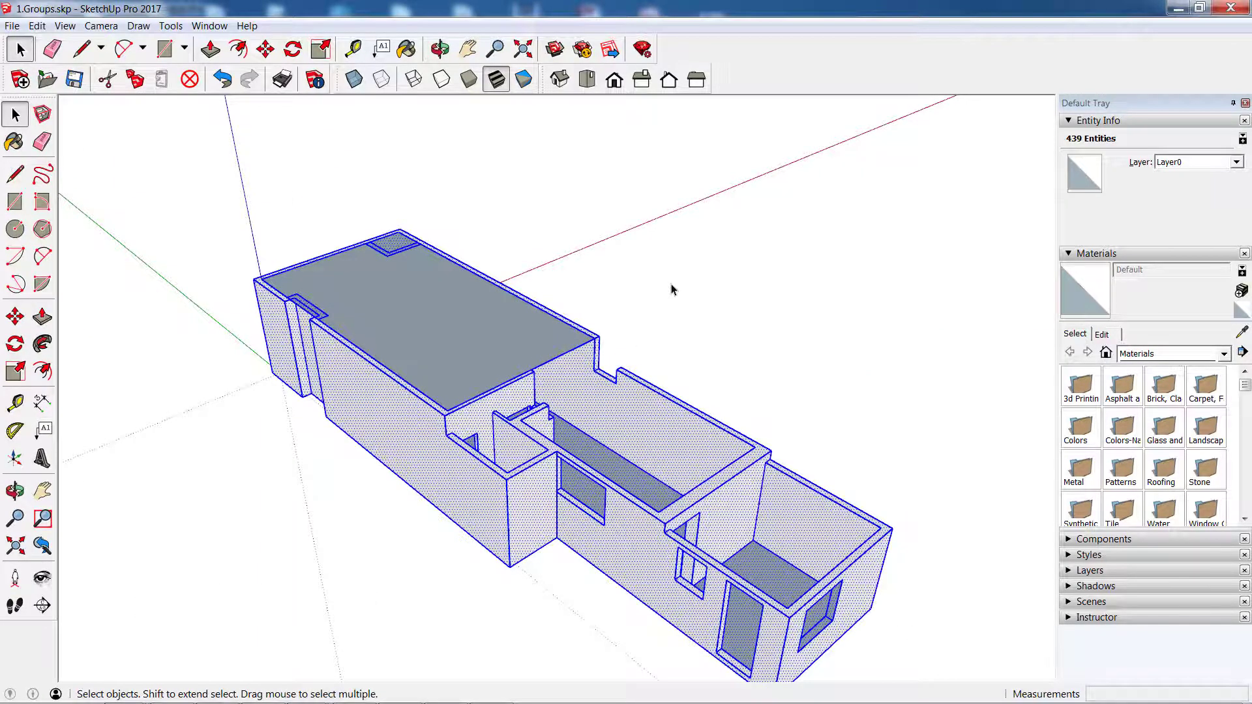
scroll(582, 297, up, 2)
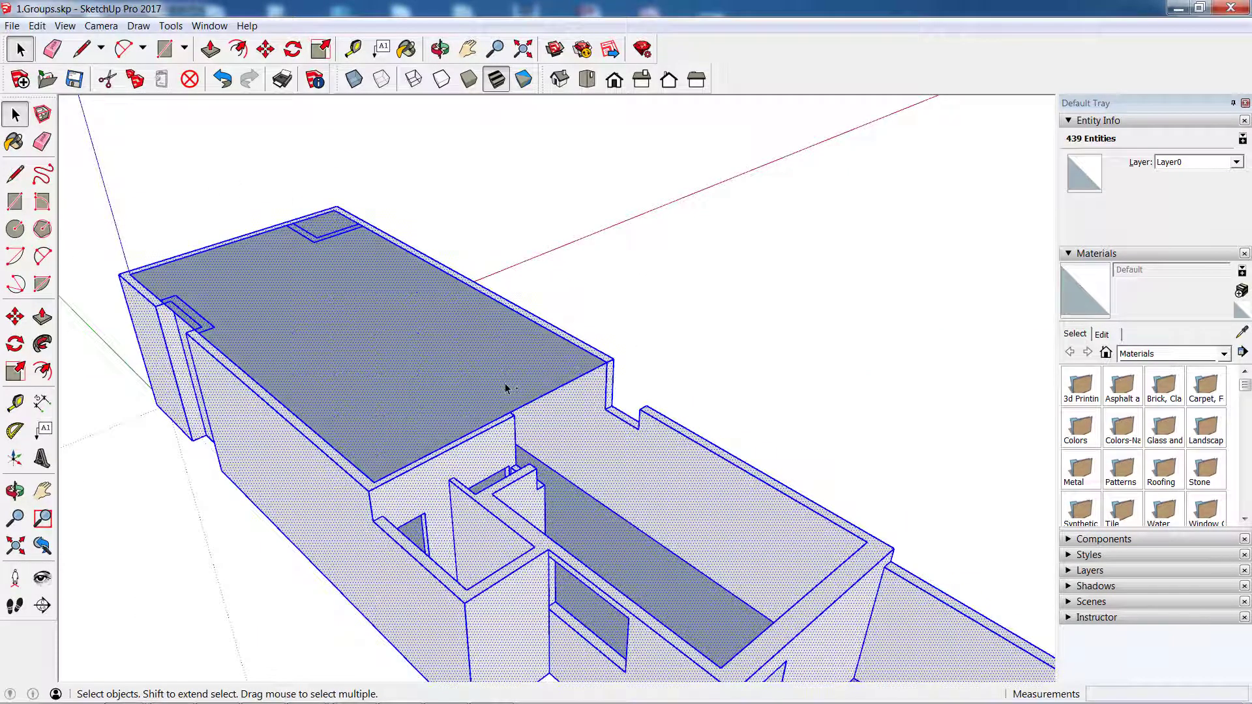
shift+click(430, 381)
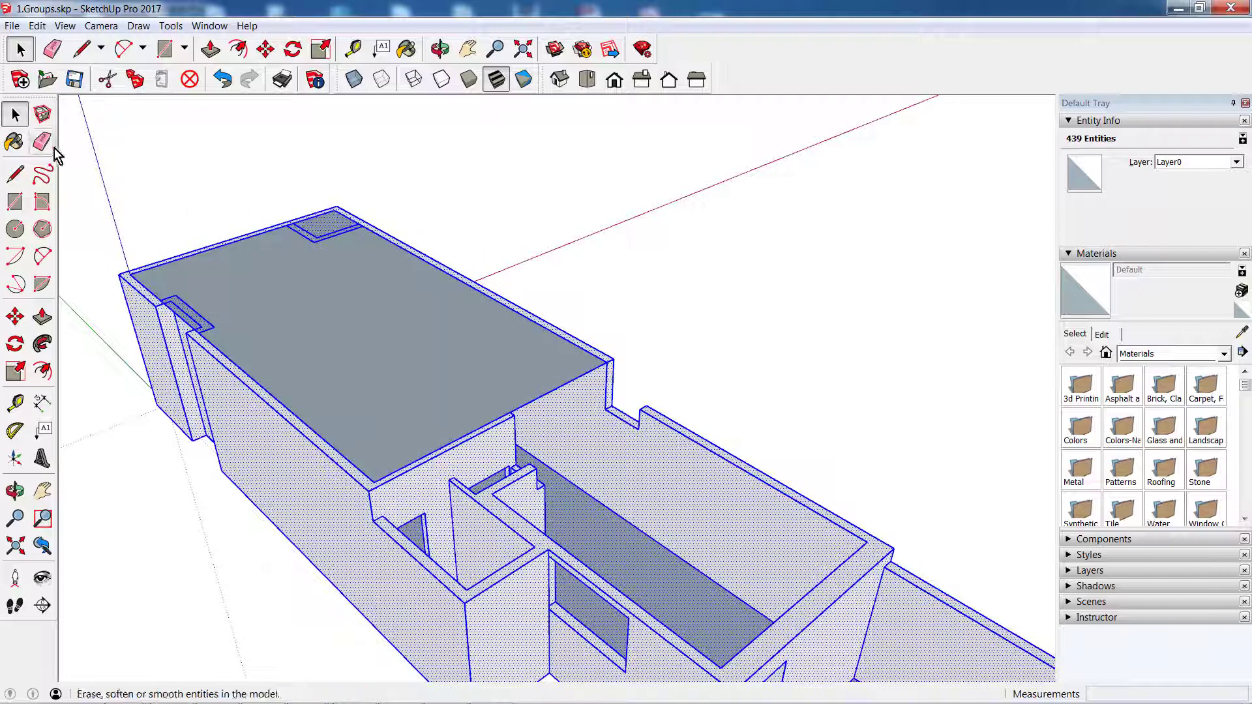
right_click(390, 308)
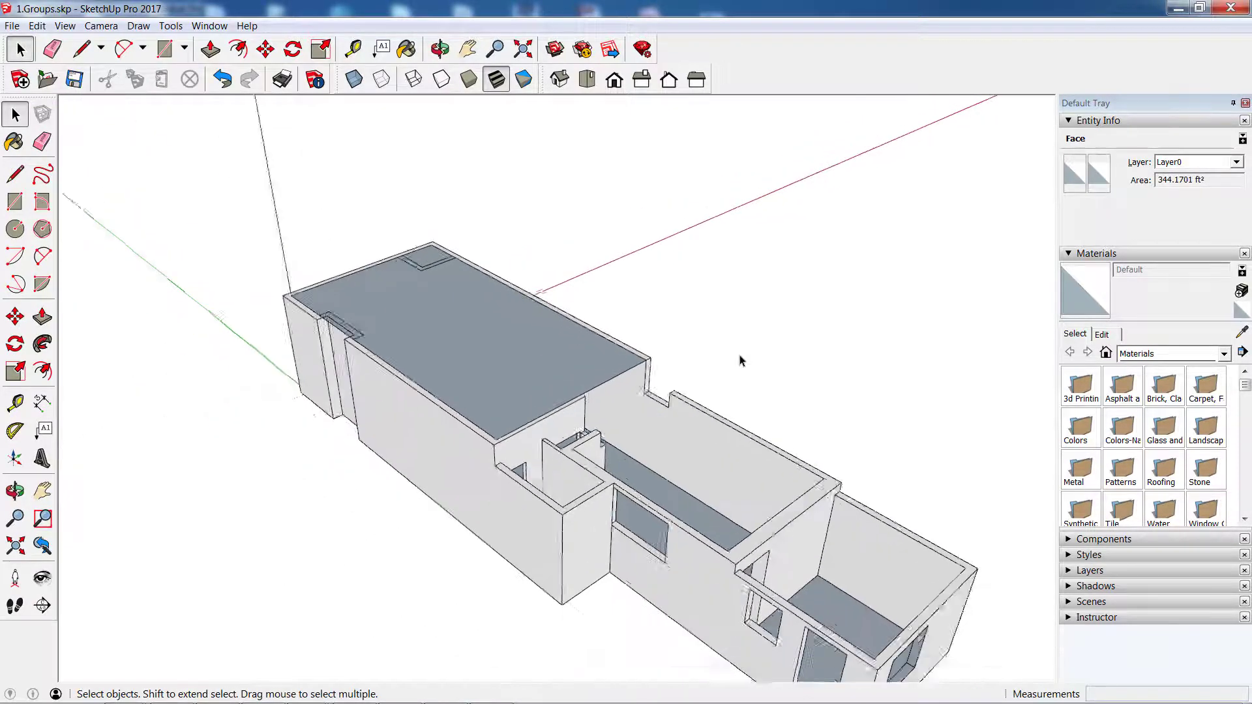
Box-select the whole house and combine it into a single group
scroll(739, 361, down, 5)
drag(407, 189, 877, 560)
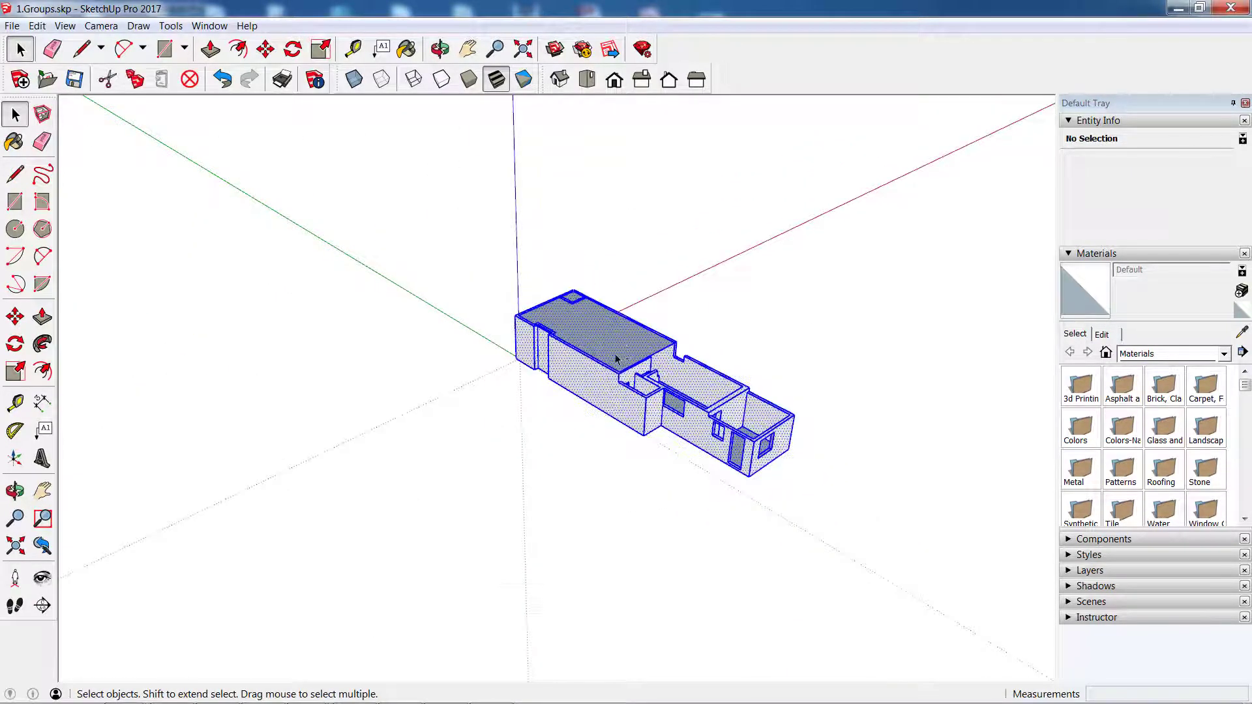
right_click(687, 376)
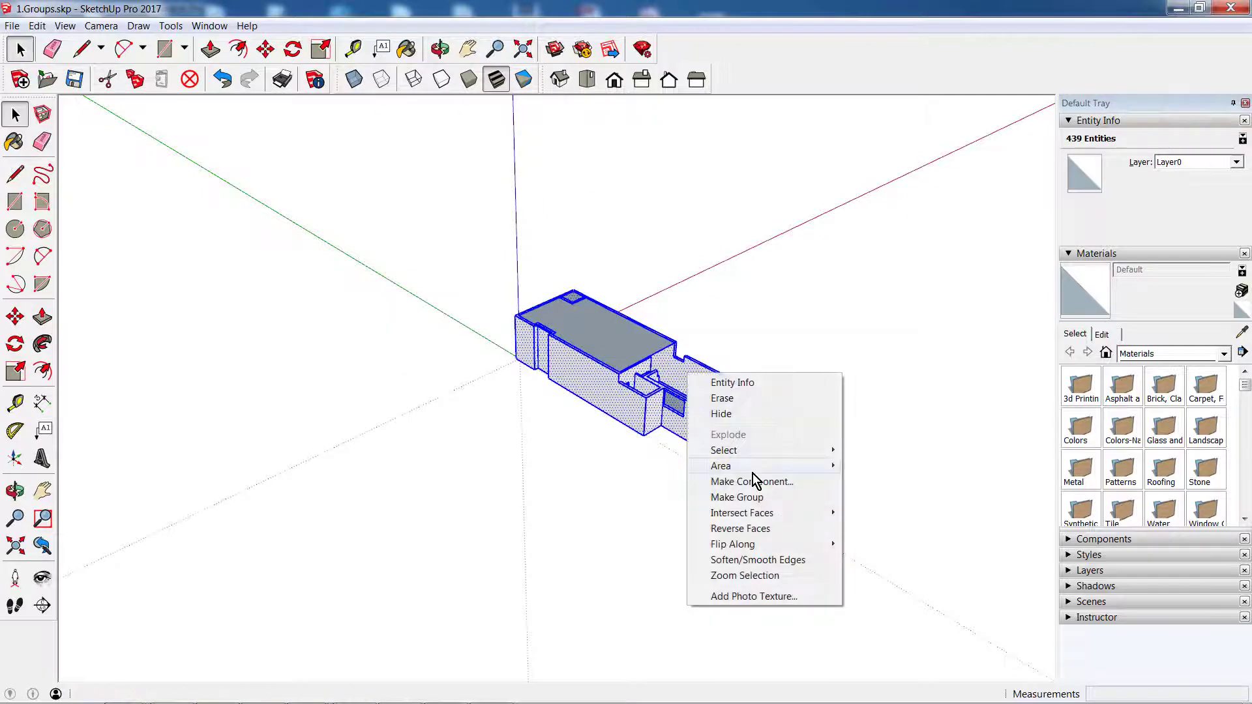
click(754, 496)
Enter the house group and delete the roof face over the upper room
double_click(620, 340)
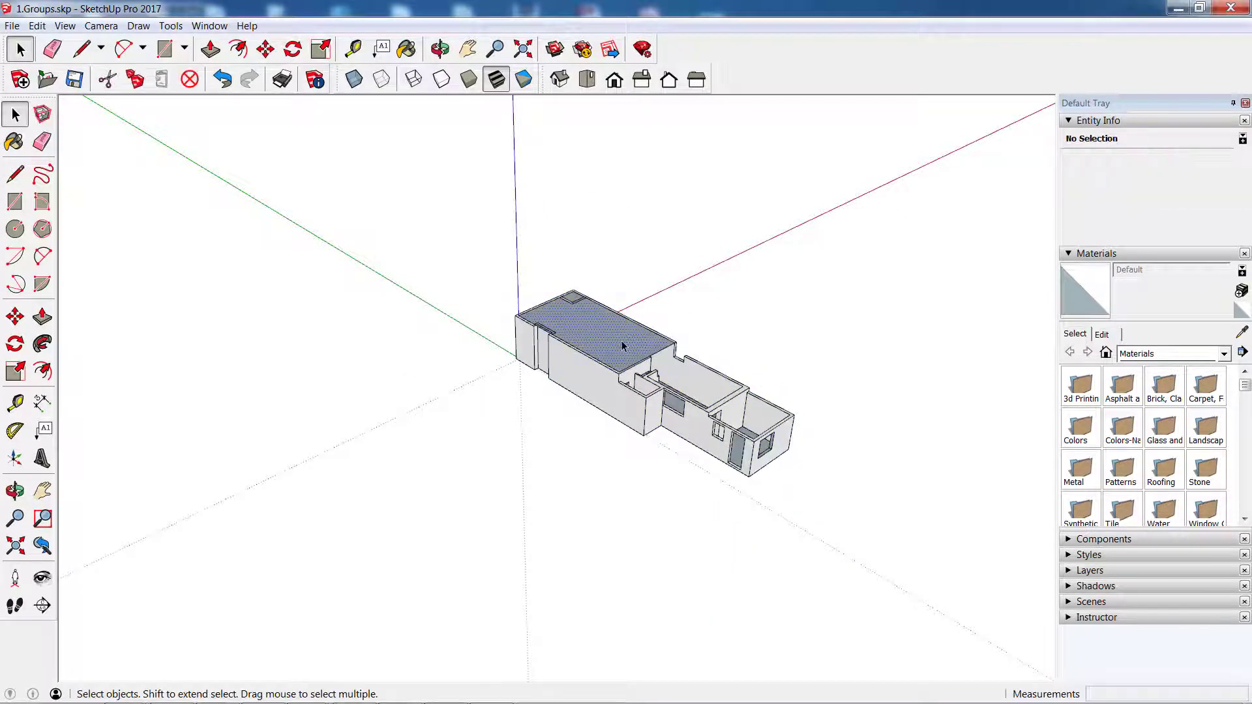
click(620, 341)
scroll(620, 340, up, 2)
key(Delete)
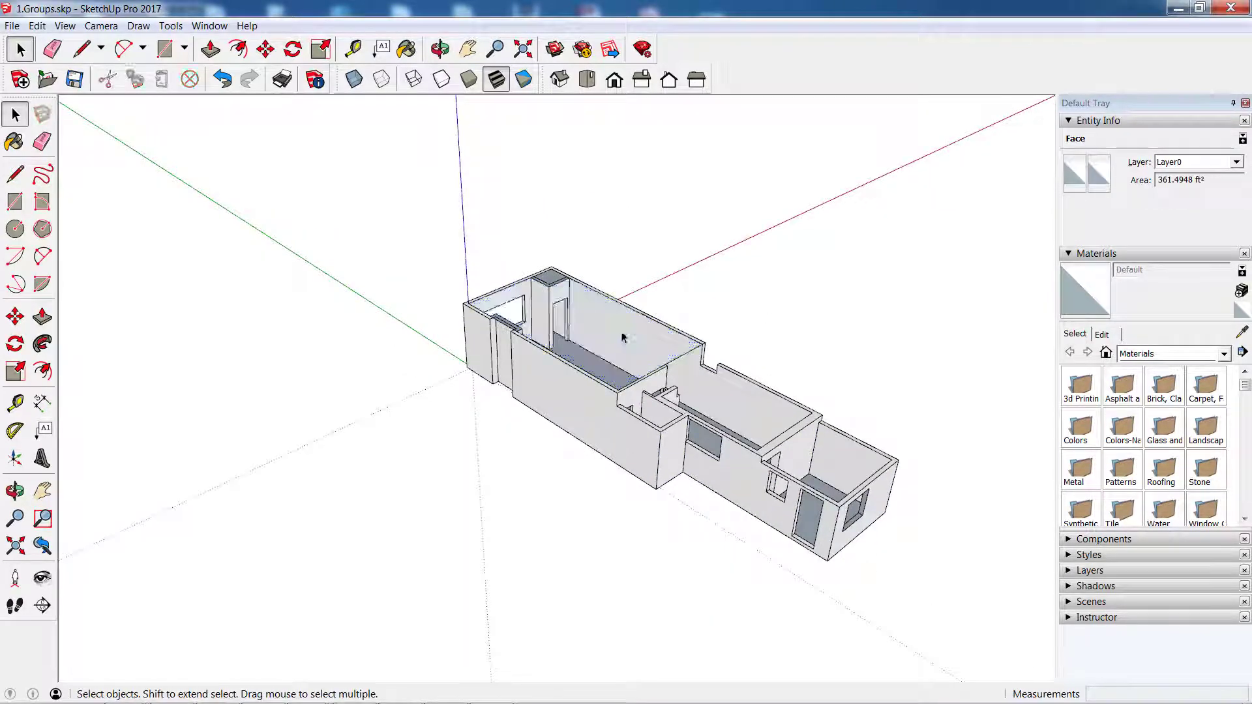
scroll(587, 316, up, 2)
scroll(577, 315, up, 2)
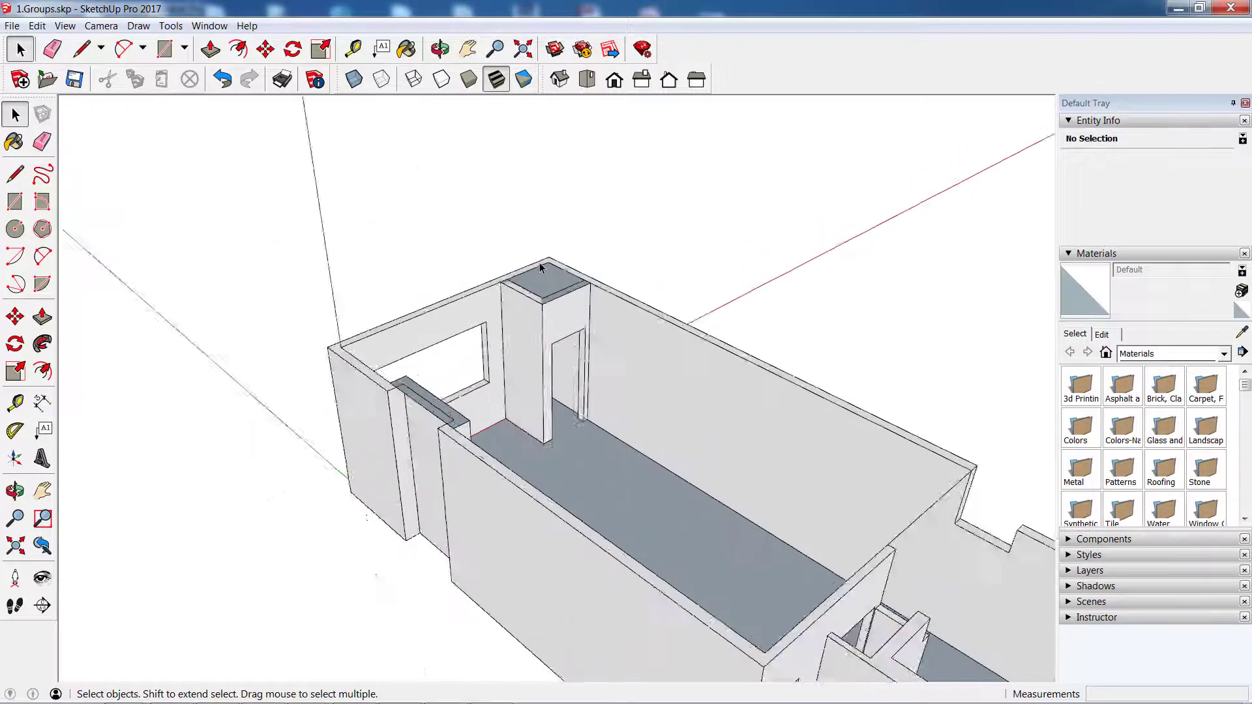
scroll(568, 314, up, 2)
Undo the deletion, then select and delete the roof face again
click(567, 314)
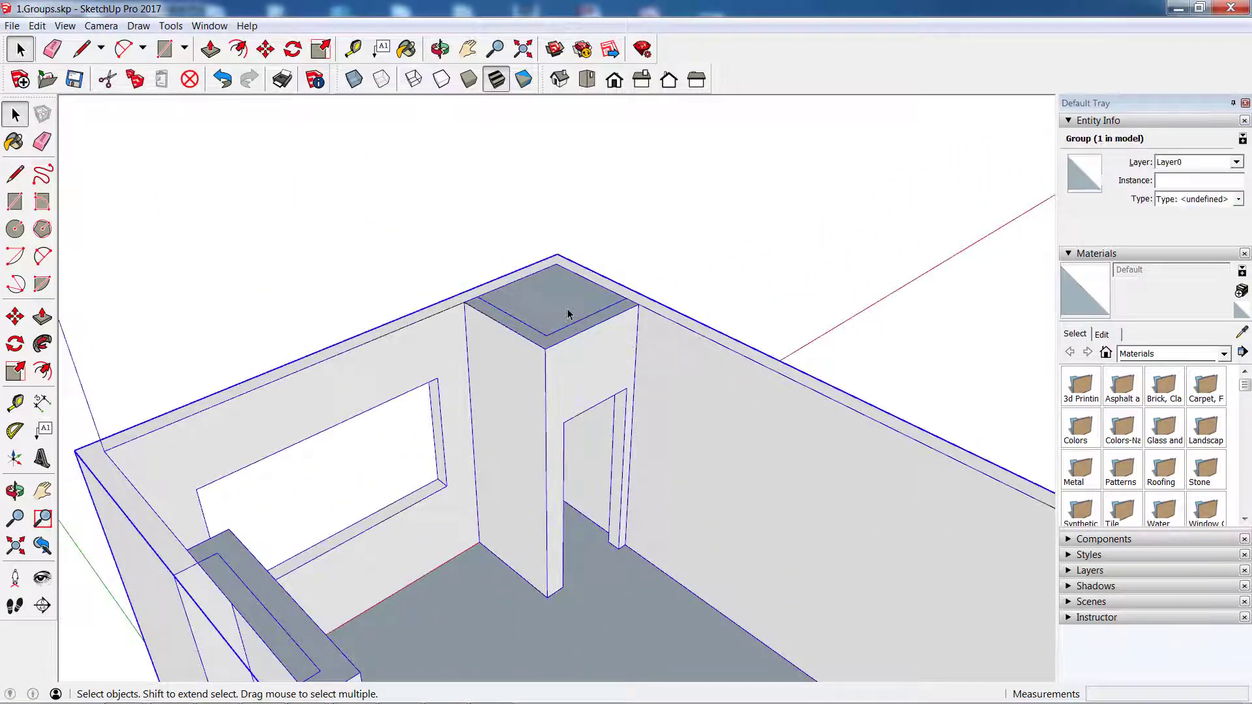
key(ctrl+z)
click(656, 290)
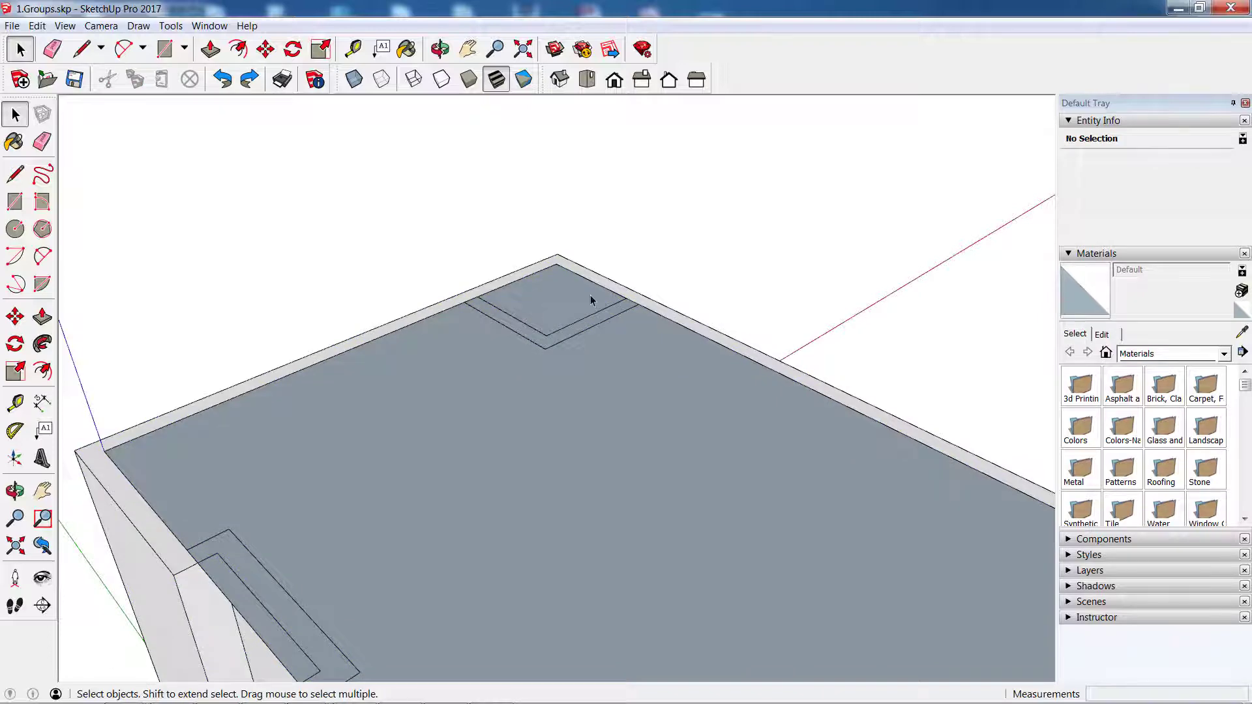
scroll(592, 300, down, 2)
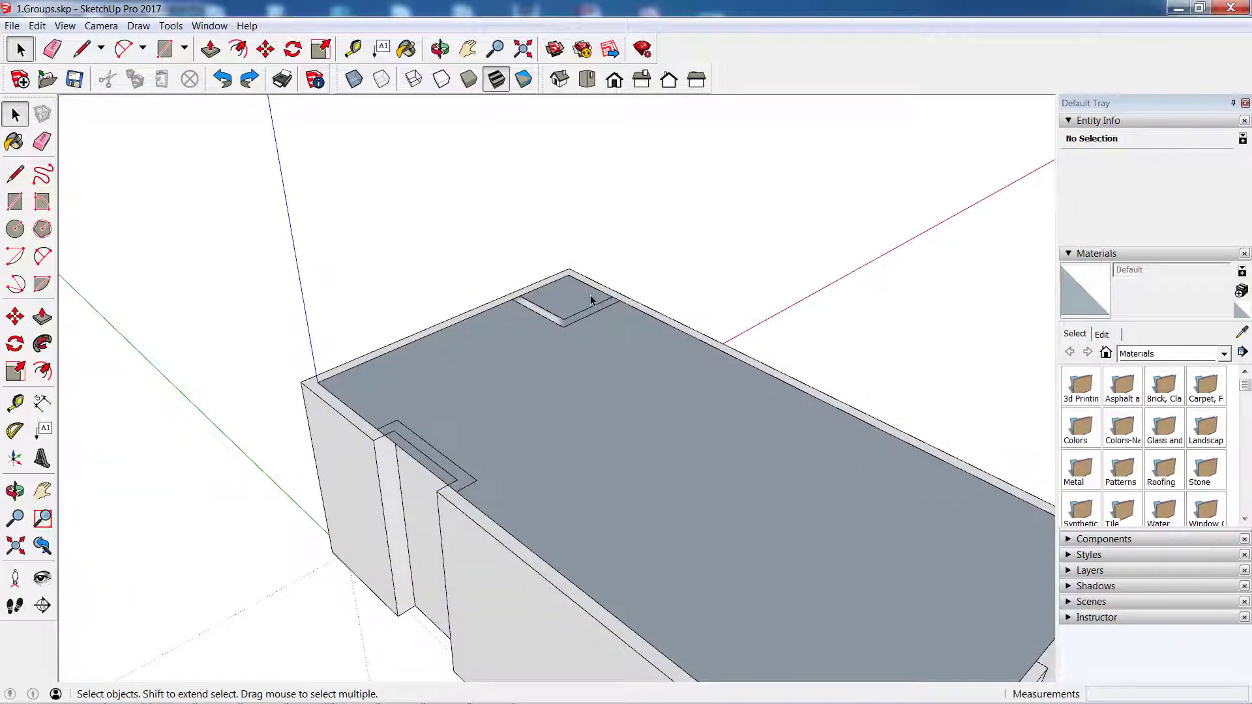
scroll(591, 300, down, 2)
scroll(591, 300, down, 1)
click(670, 405)
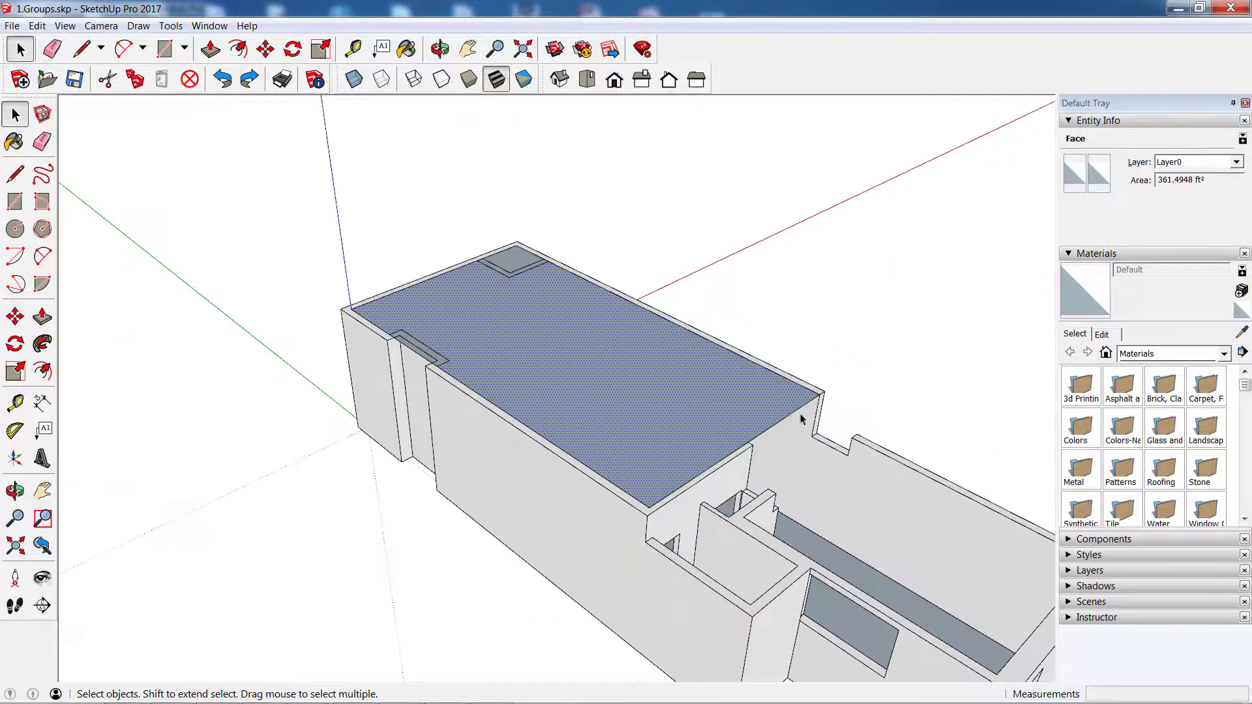
key(Delete)
scroll(527, 280, up, 2)
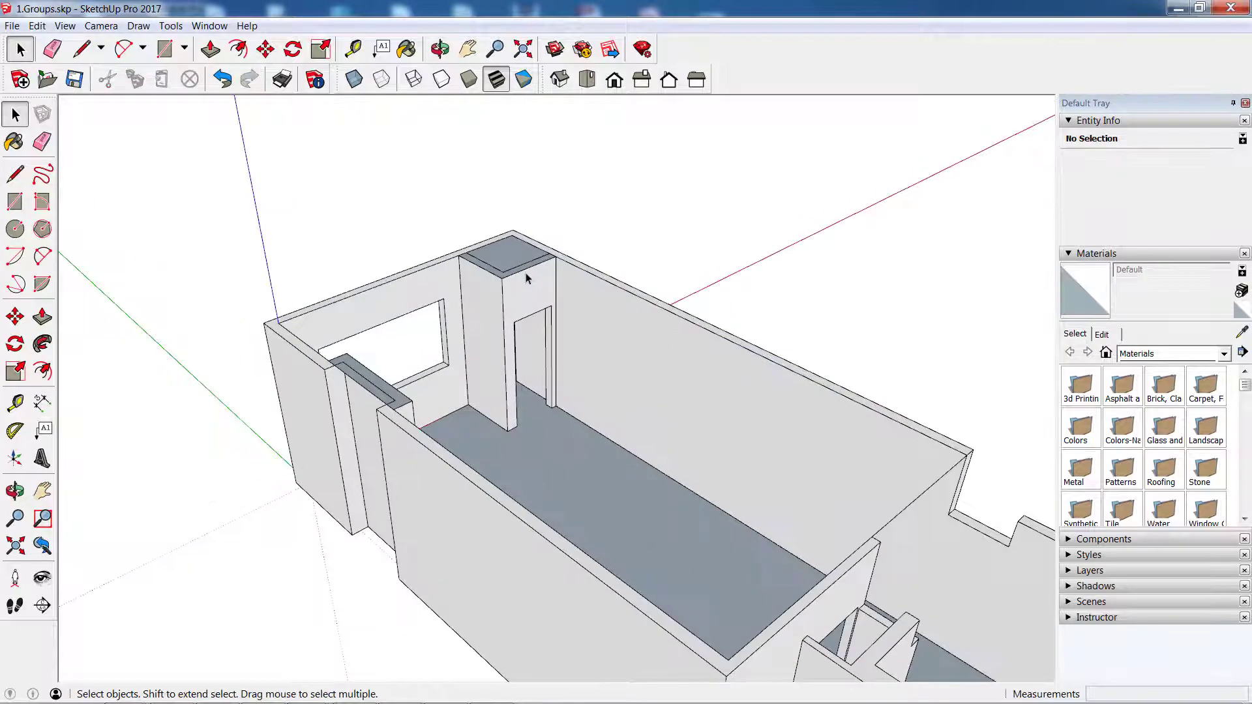
scroll(491, 266, up, 2)
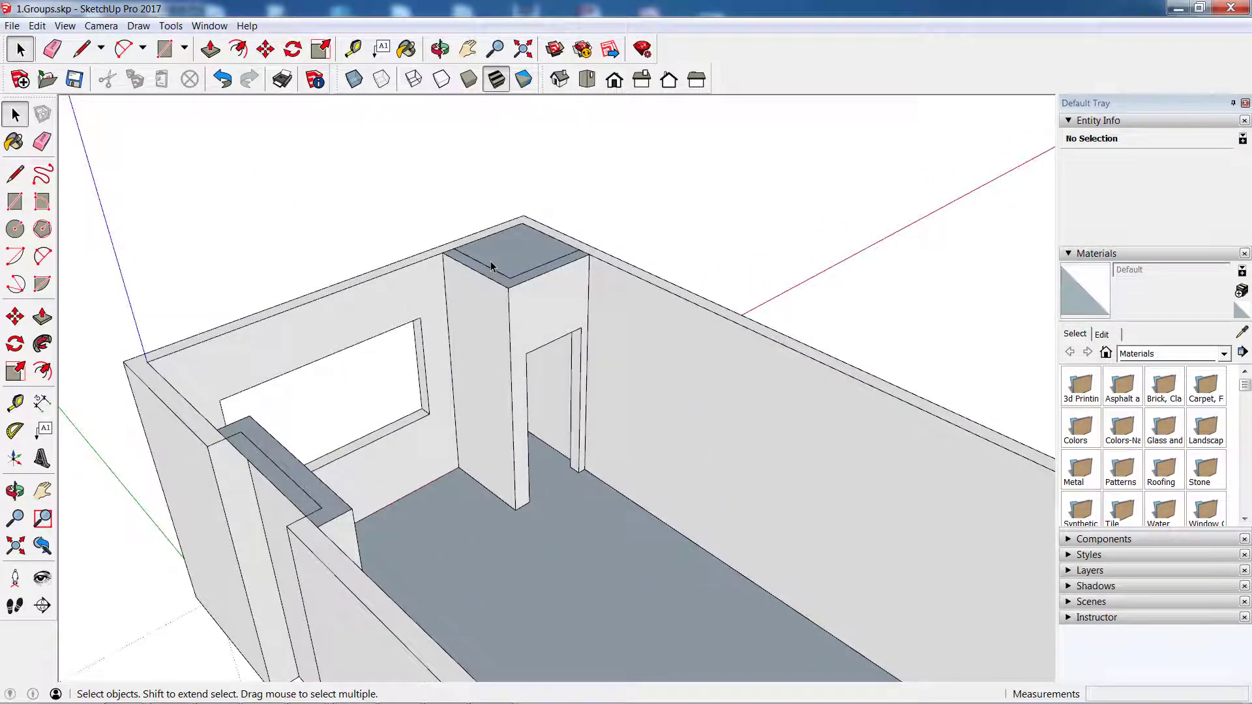
scroll(491, 266, down, 2)
scroll(491, 265, down, 1)
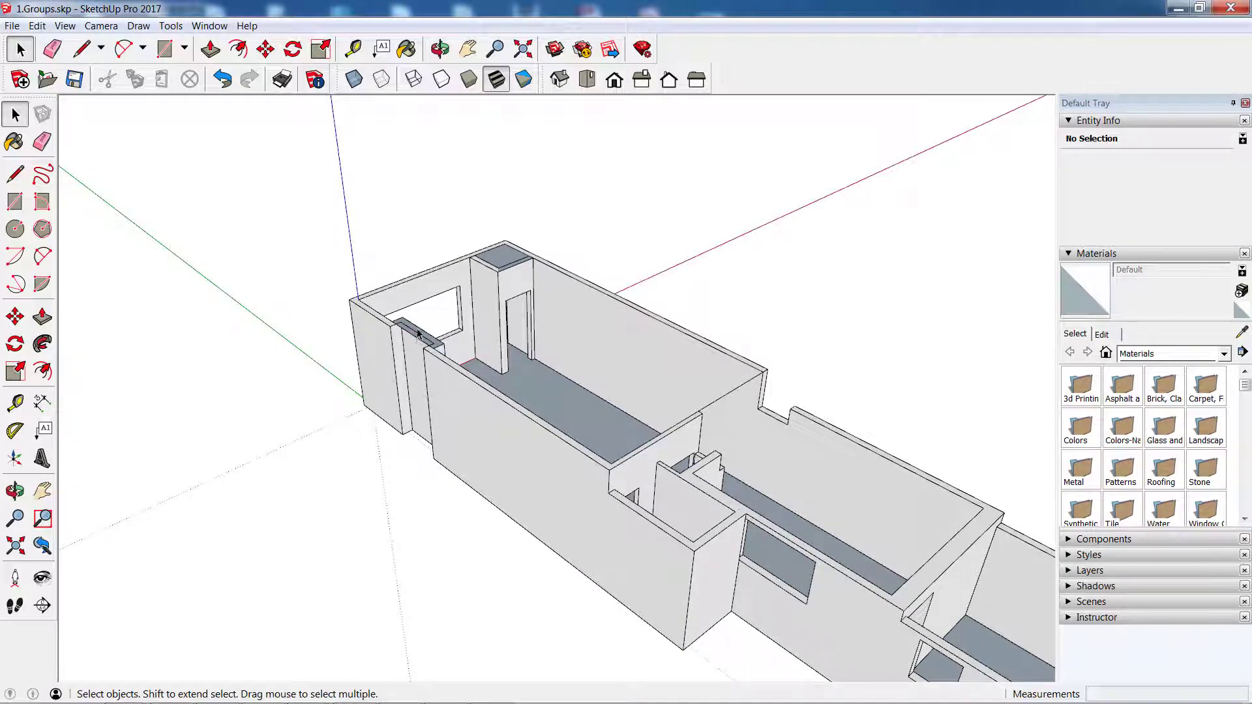
Compare the room with and without its roof face using Ctrl+Z and Ctrl+Y
key(ctrl+z)
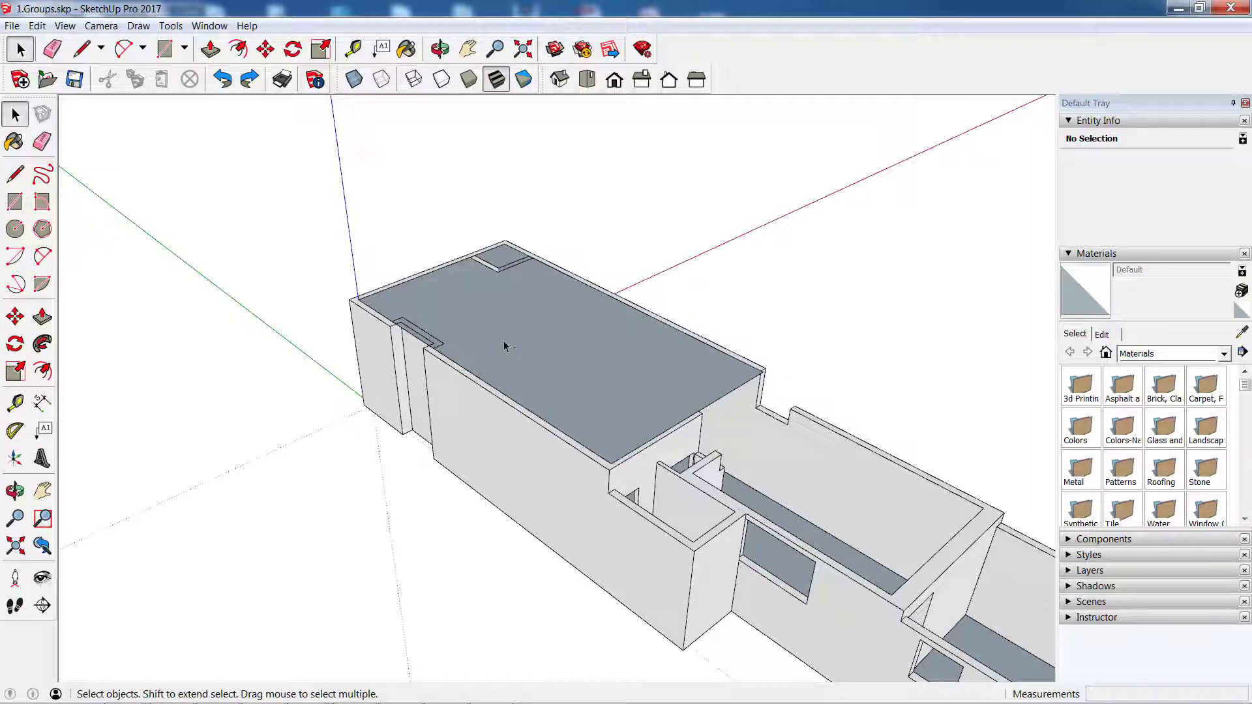
key(ctrl+y)
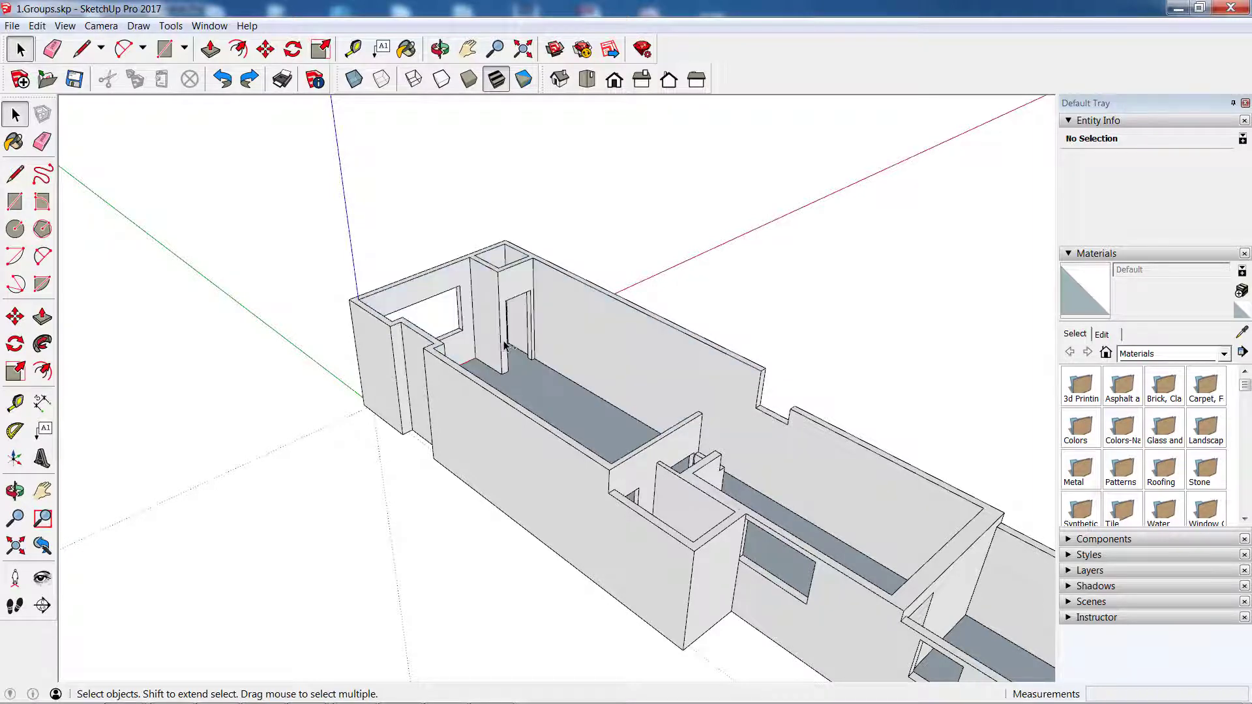
scroll(785, 427, up, 2)
scroll(785, 425, up, 2)
scroll(766, 361, up, 2)
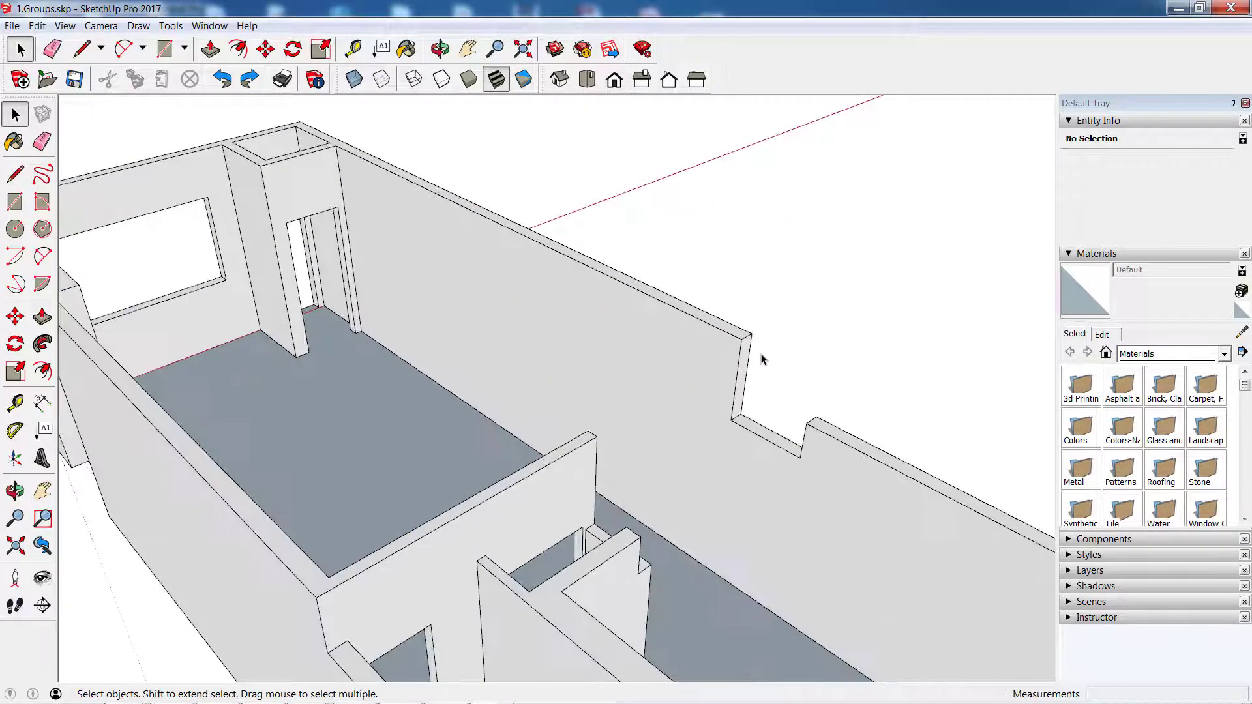
Explode the house group and pull the wall's end face out to the endpoint
click(665, 371)
right_click(664, 371)
click(714, 455)
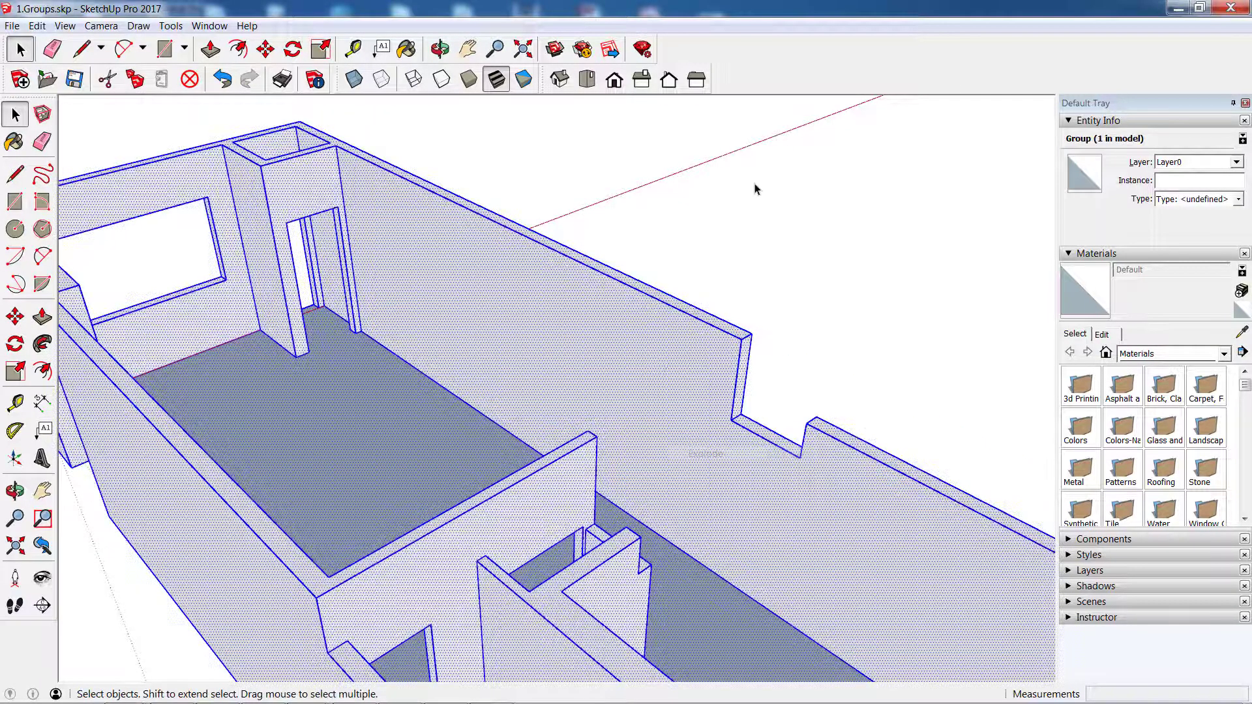
click(755, 189)
click(42, 316)
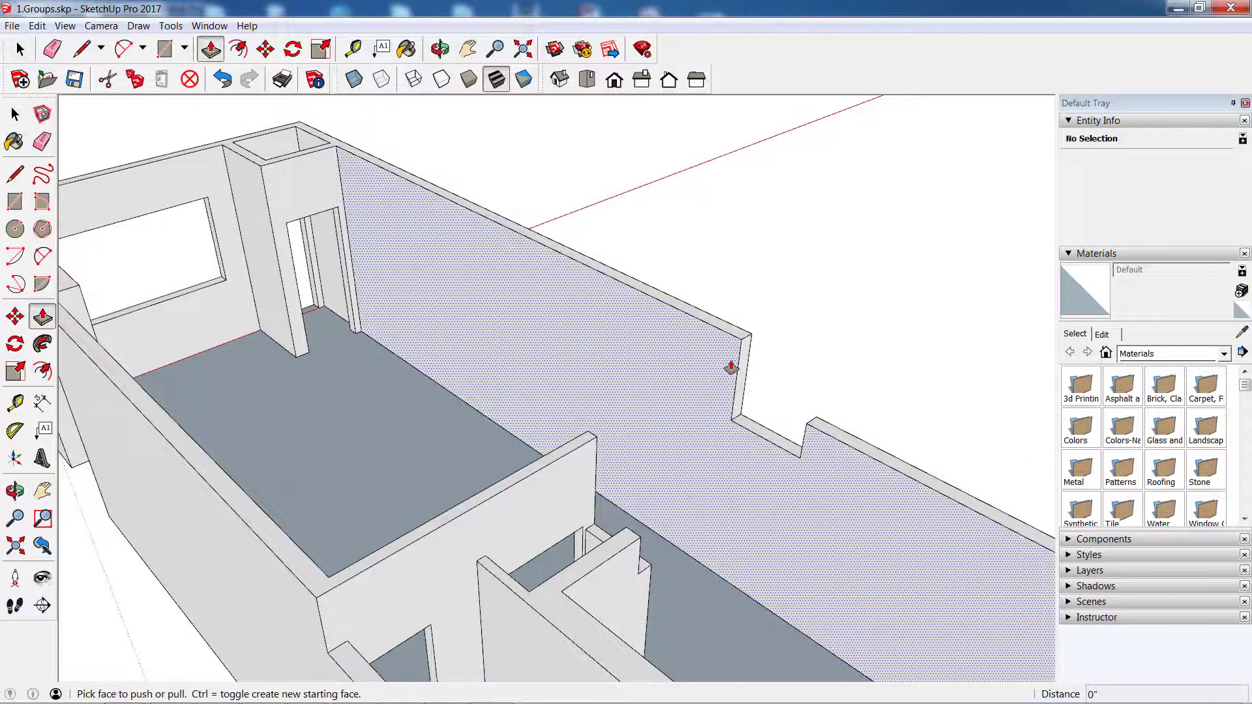
click(745, 364)
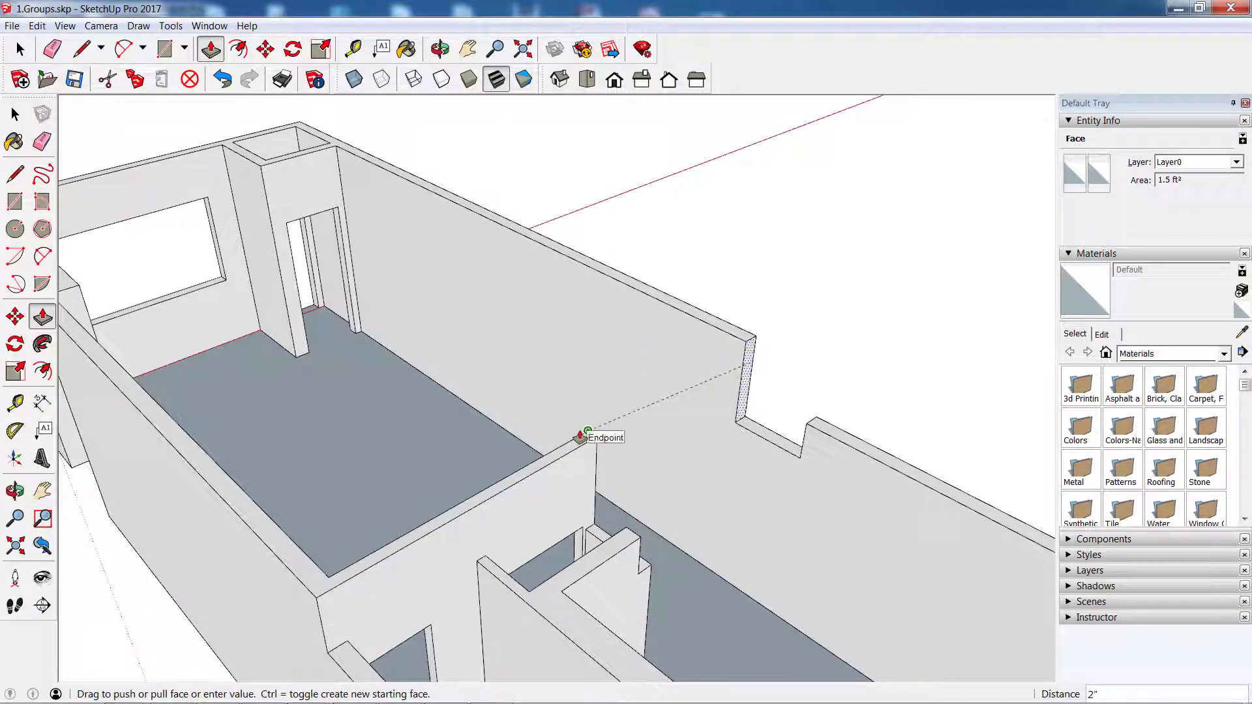
click(580, 435)
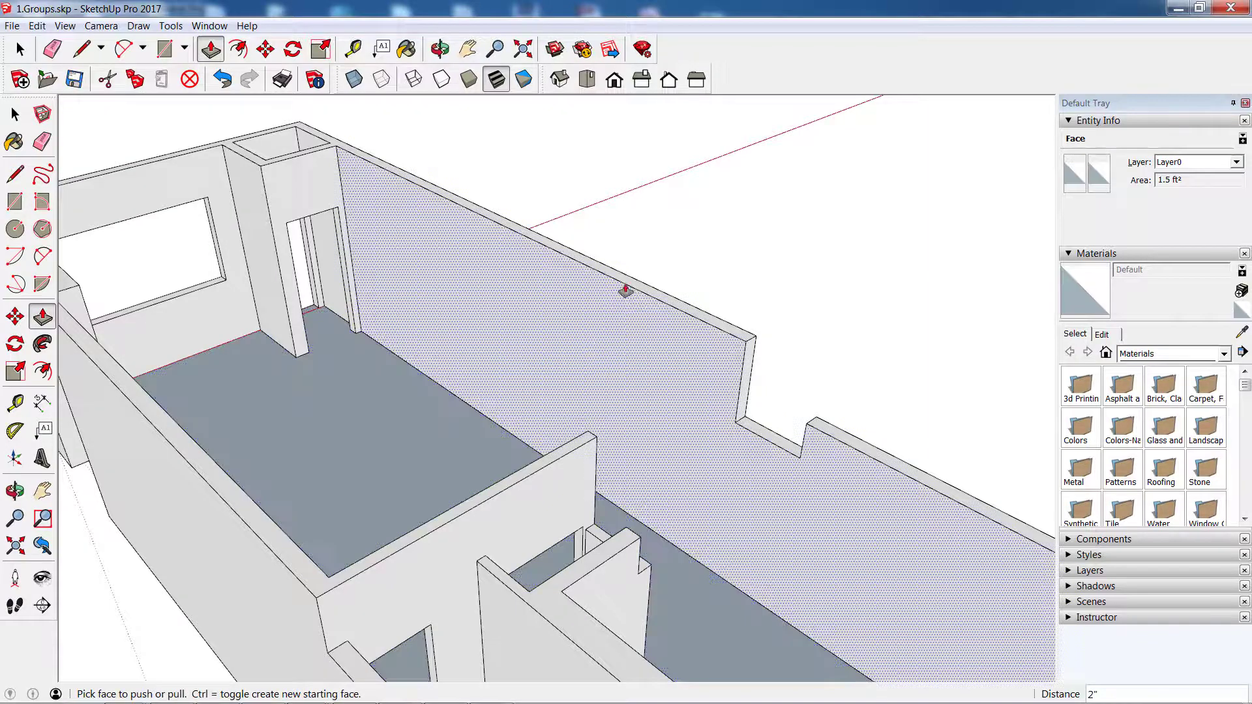
Box-select the whole building and make it one group
click(15, 114)
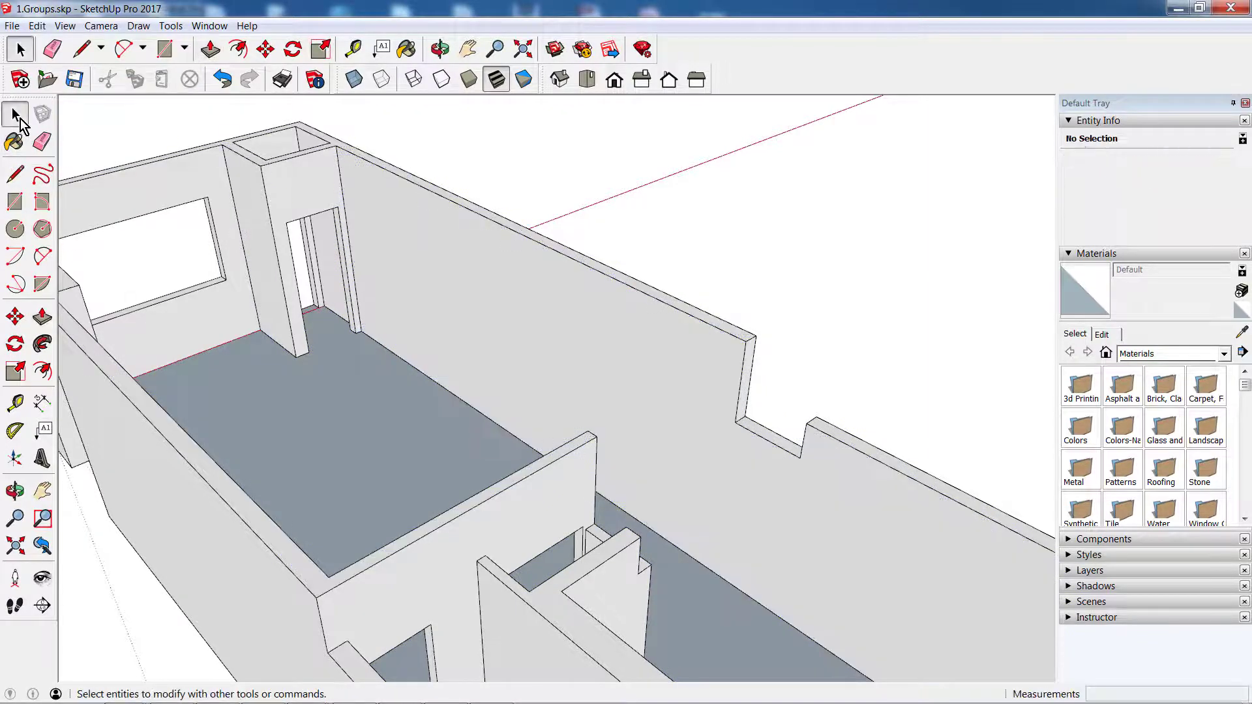
scroll(300, 384, down, 3)
scroll(168, 274, down, 2)
drag(148, 262, 665, 675)
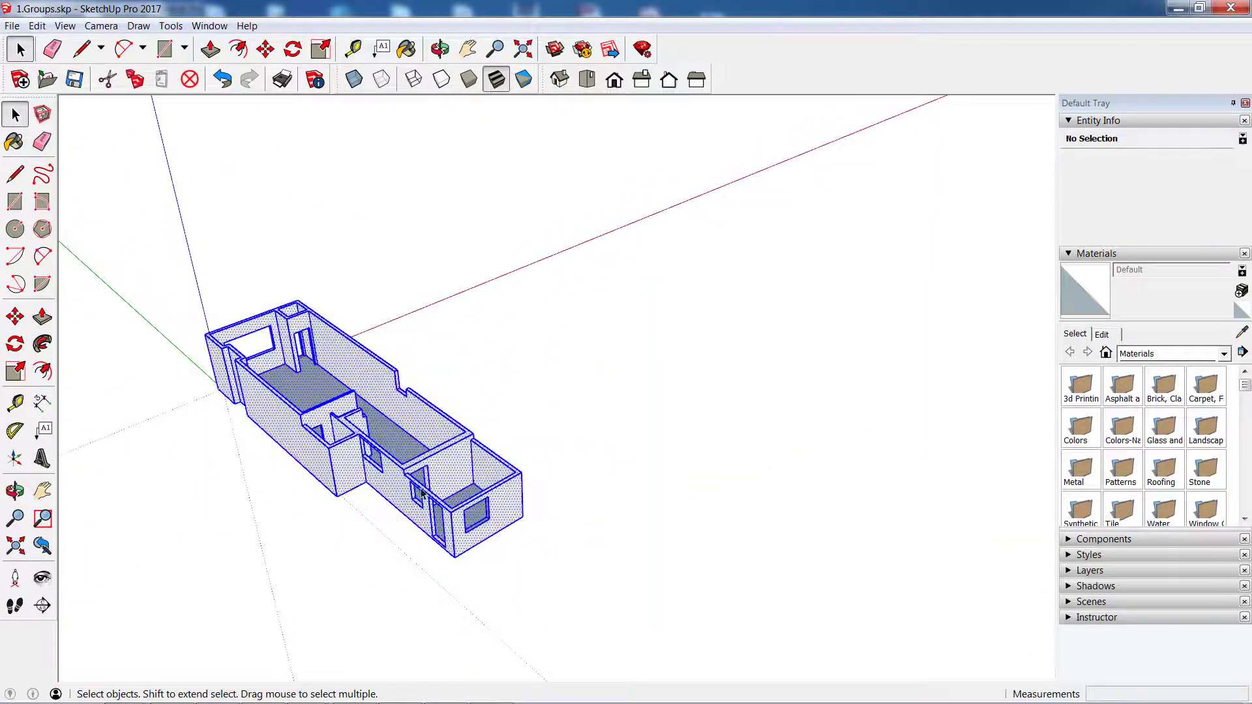
right_click(421, 255)
click(474, 378)
click(506, 307)
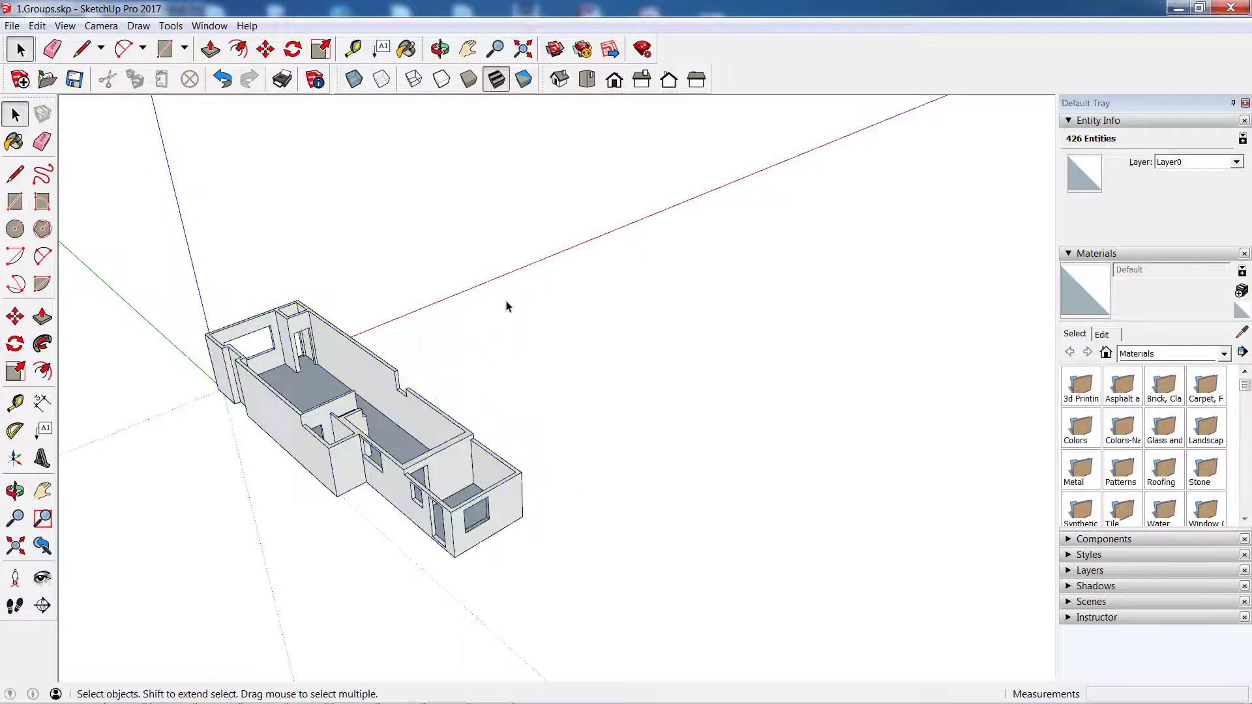
Draw a rectangular slab over the main room, spanning opposite wall corners
click(16, 203)
mouse_move(352, 447)
middle_down()
mouse_move(489, 452)
mouse_move(505, 436)
middle_up()
scroll(463, 363, up, 2)
scroll(464, 363, up, 3)
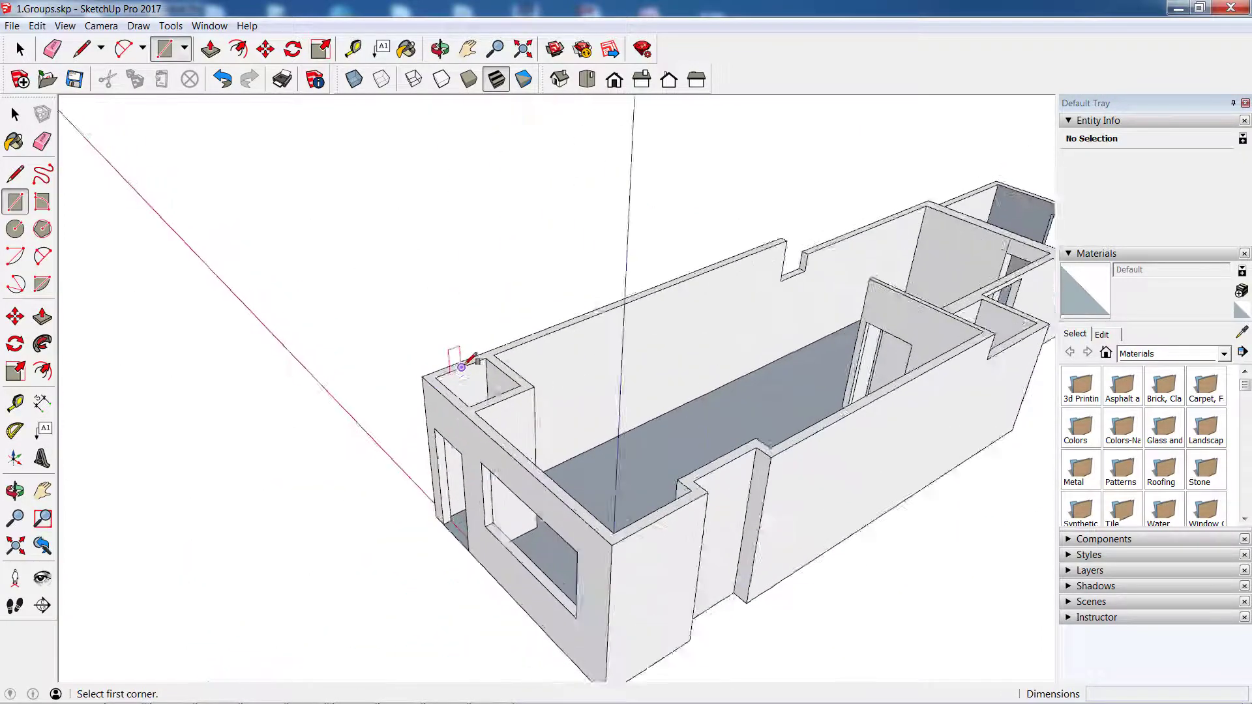
scroll(439, 363, up, 3)
click(425, 382)
scroll(425, 382, down, 2)
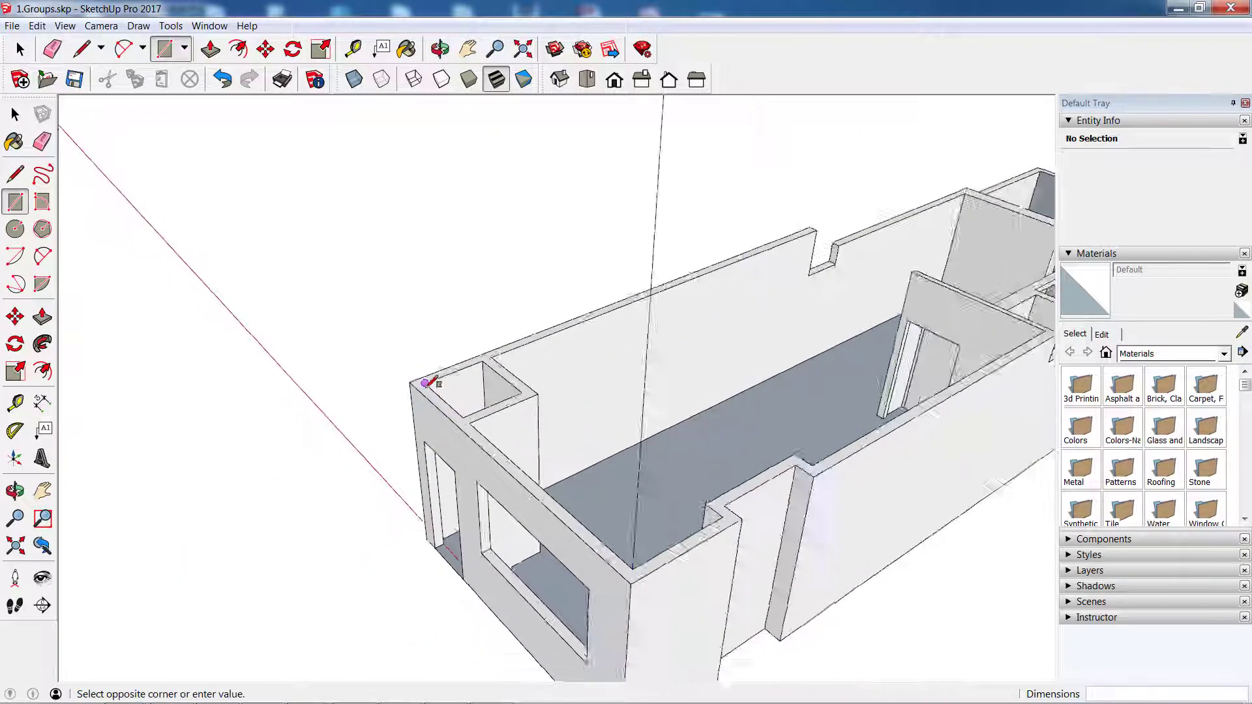
scroll(425, 382, down, 3)
scroll(747, 332, up, 3)
scroll(756, 349, up, 3)
scroll(776, 371, up, 1)
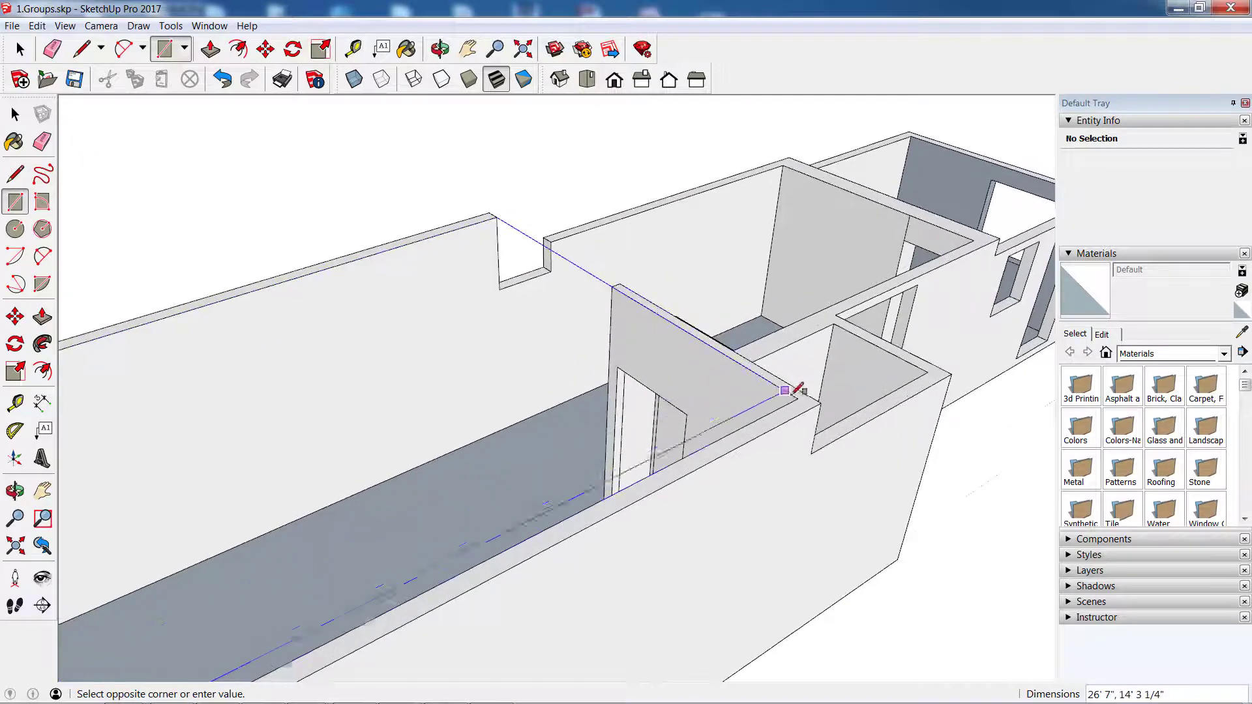
click(800, 394)
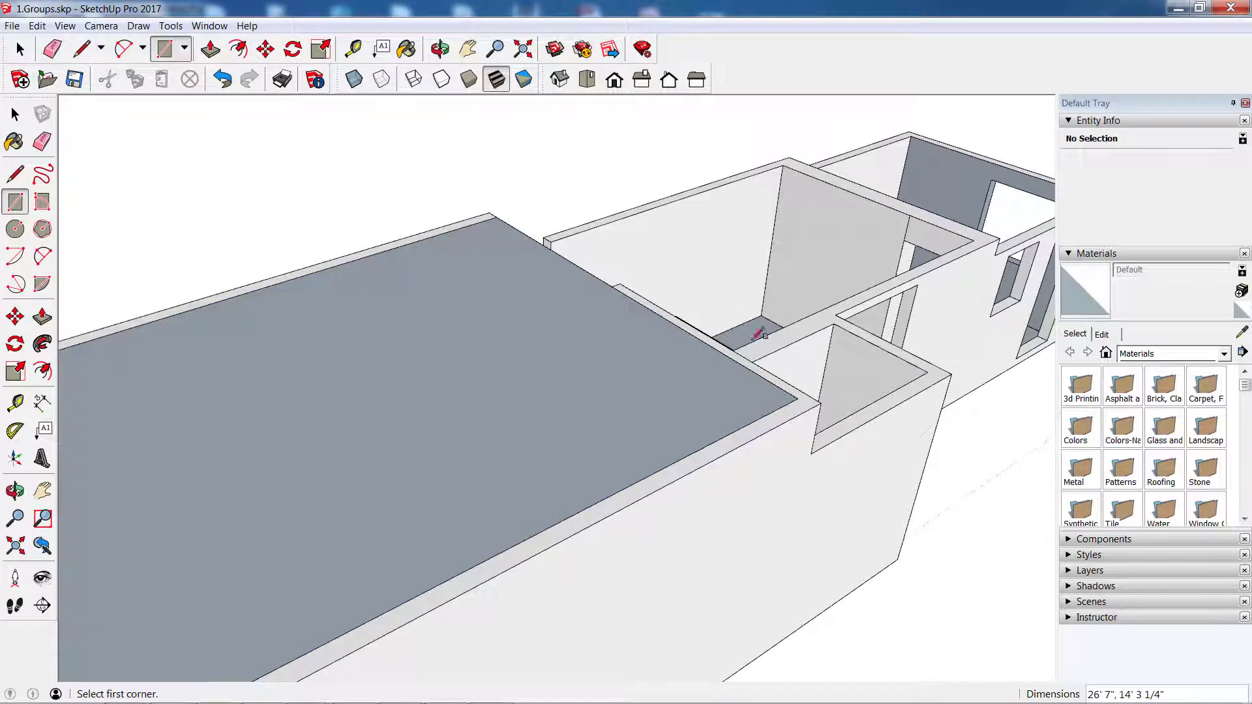
scroll(531, 271, down, 3)
scroll(190, 201, down, 3)
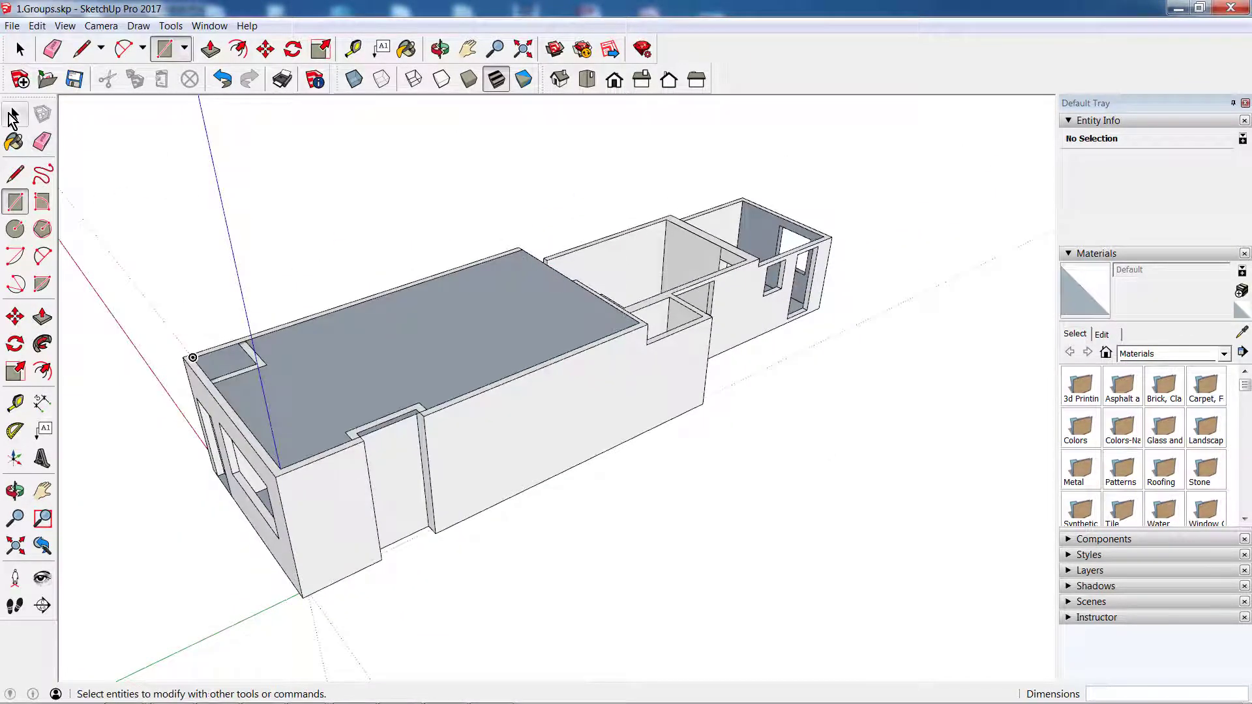
Draw a second rectangular slab over the middle room, from wall endpoint to opposite corner
click(14, 116)
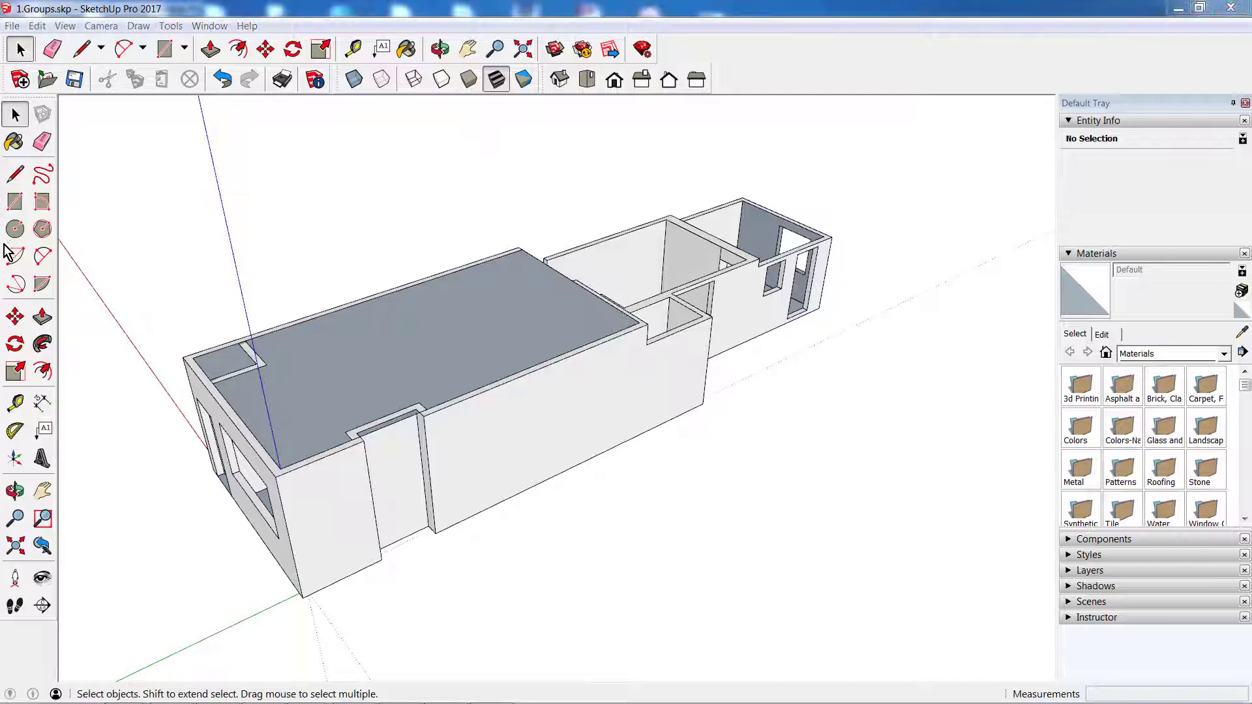
click(16, 204)
middle_drag(686, 362, 967, 480)
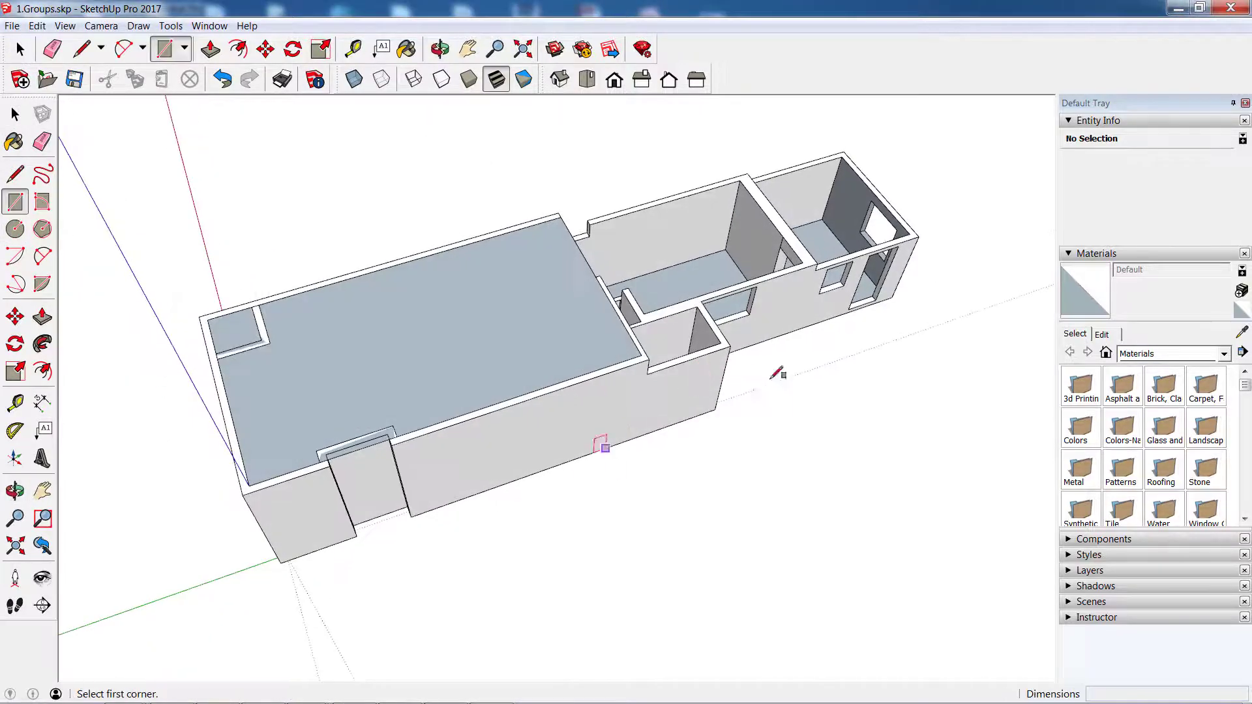
scroll(965, 481, up, 3)
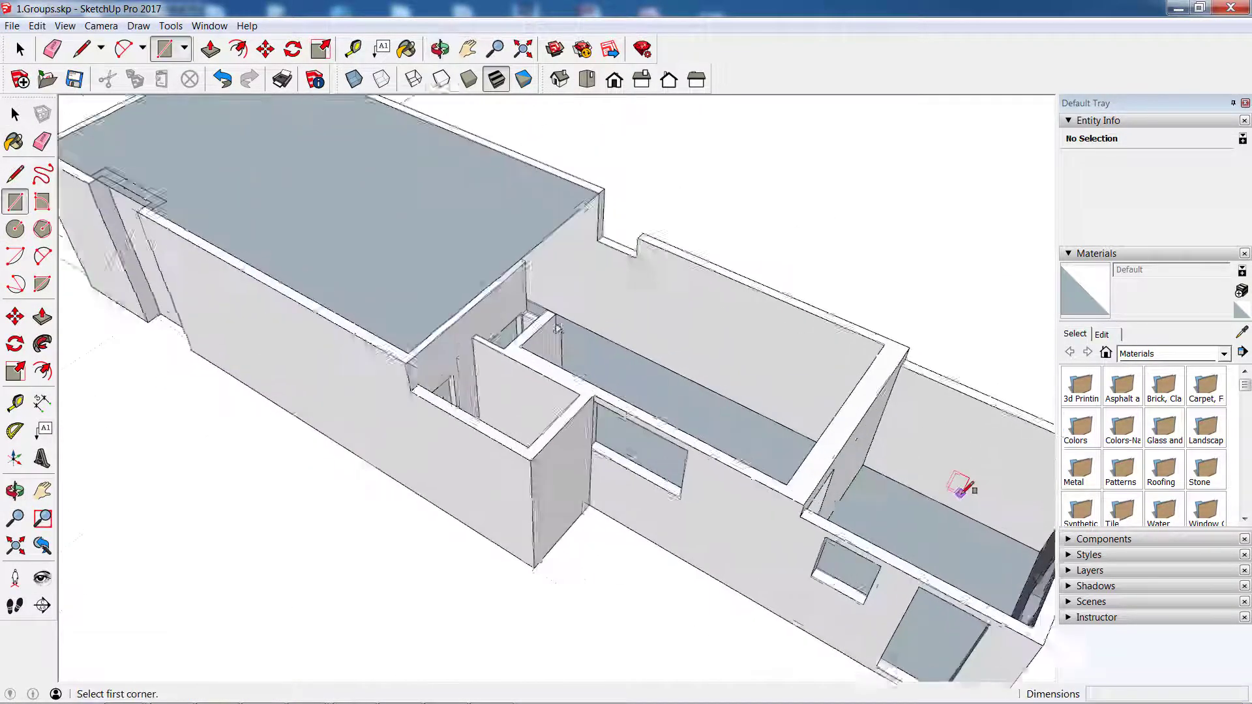
scroll(958, 481, up, 2)
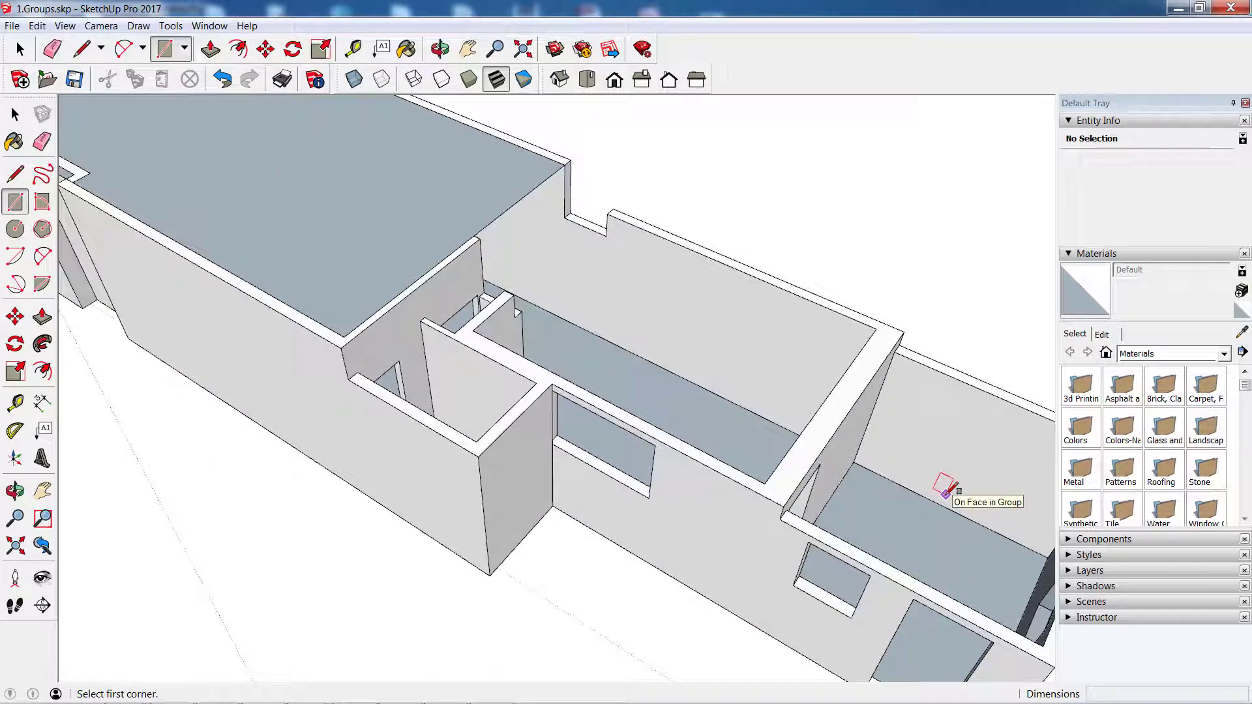
scroll(943, 486, up, 2)
middle_drag(806, 500, 665, 499)
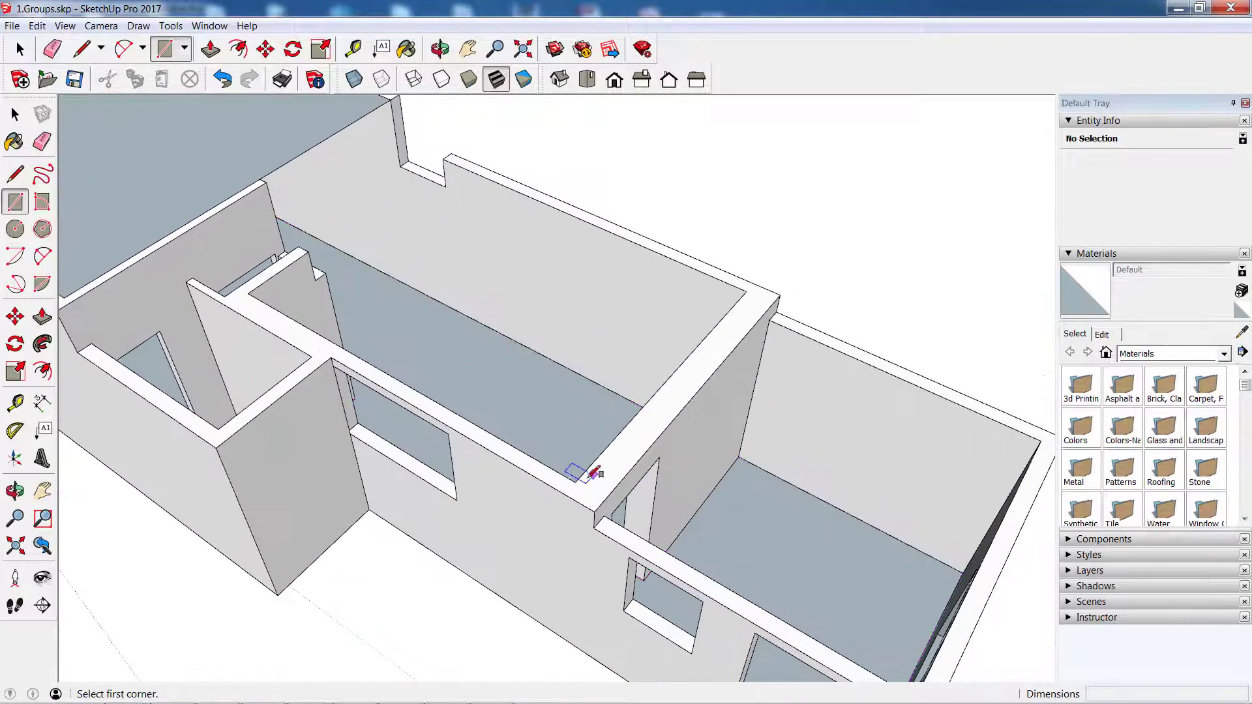
click(575, 482)
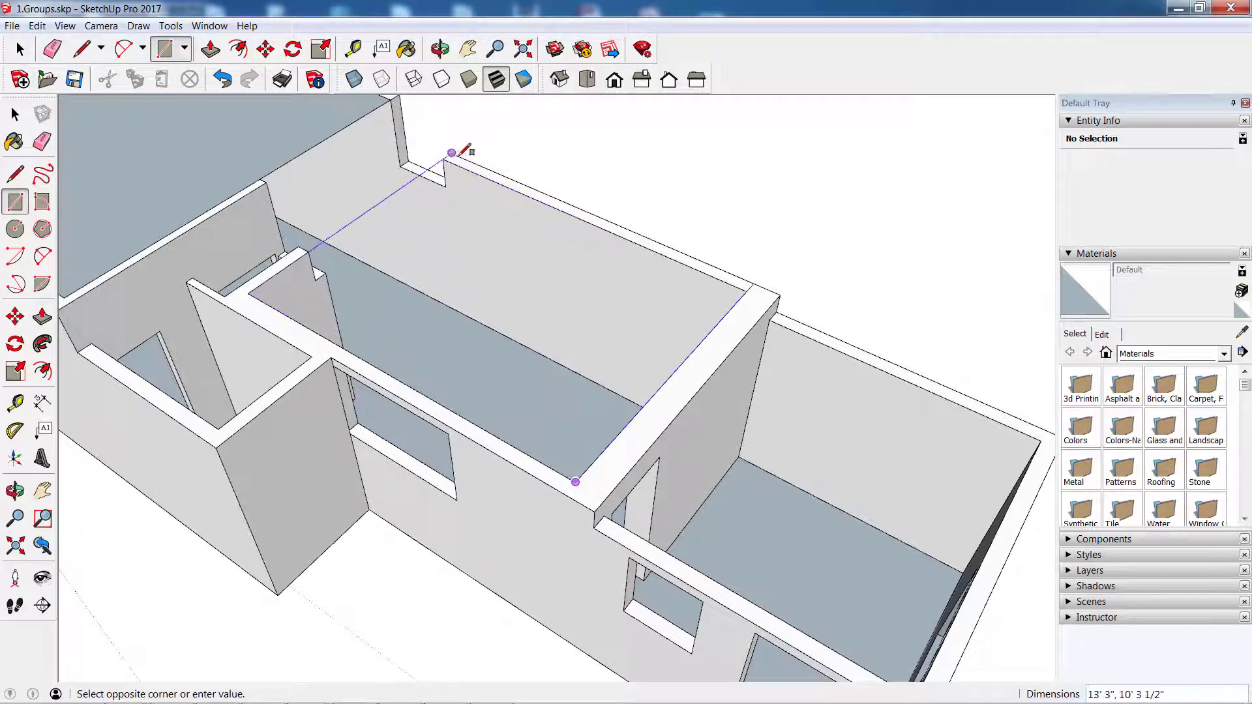
click(451, 152)
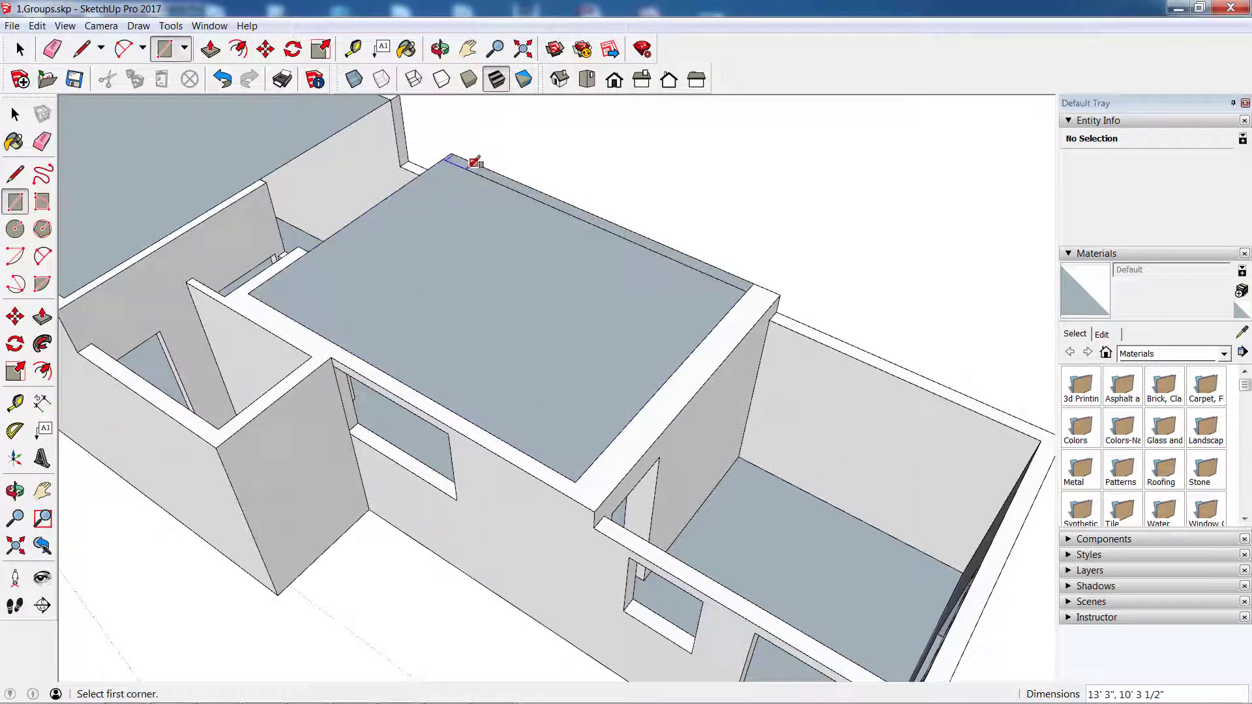
click(15, 114)
scroll(142, 184, down, 3)
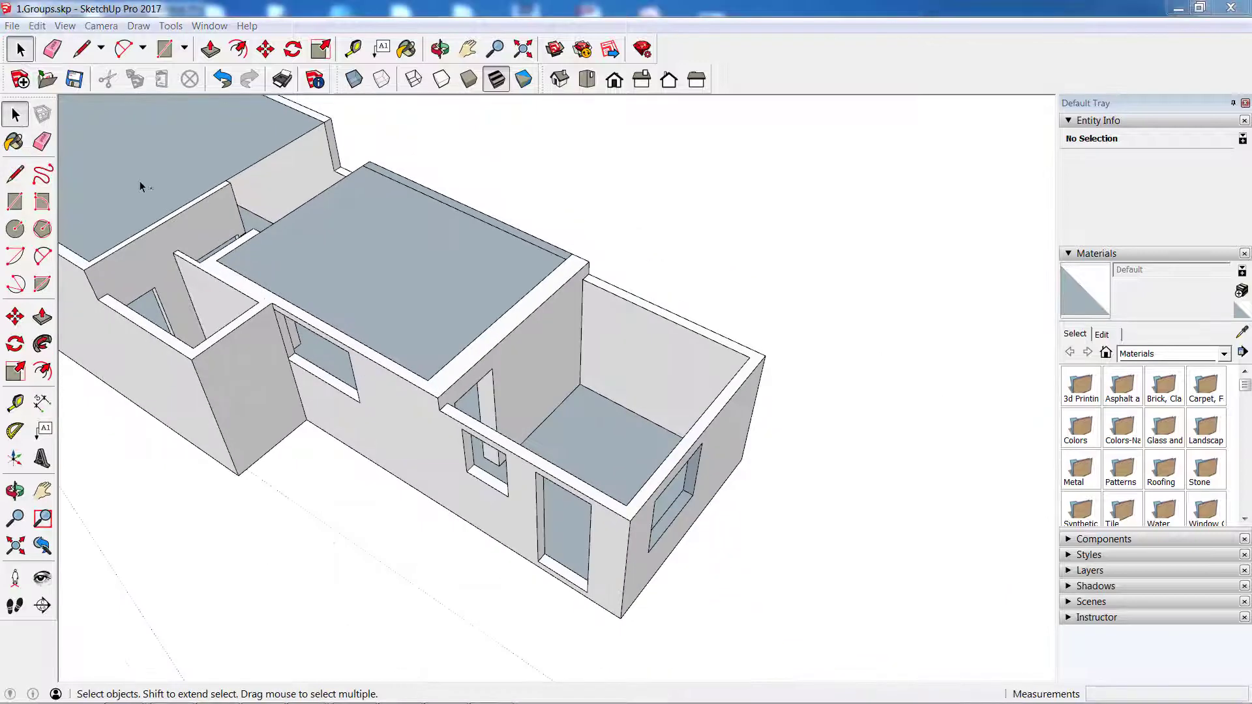
Lift the main-room slab 13 units straight up the blue axis, above the walls
scroll(193, 205, down, 2)
mouse_move(194, 205)
middle_down()
mouse_move(341, 280)
mouse_move(350, 251)
middle_up()
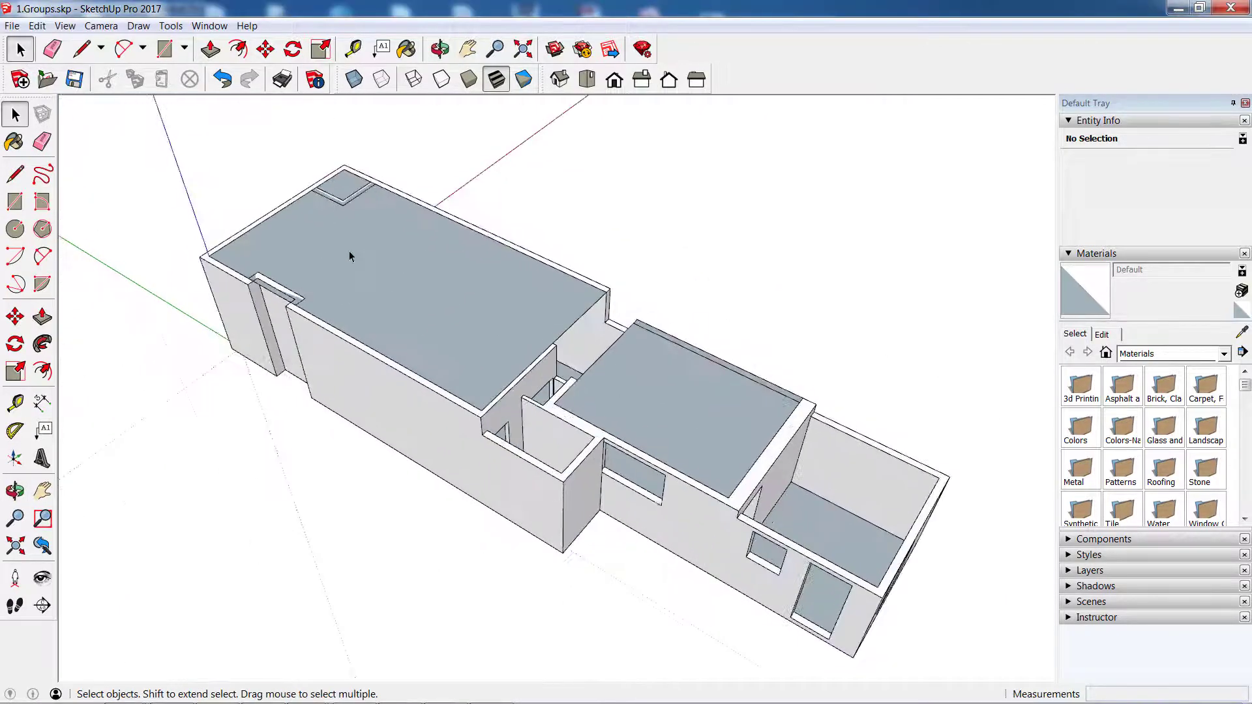
click(382, 362)
middle_drag(380, 307, 440, 304)
scroll(441, 304, up, 3)
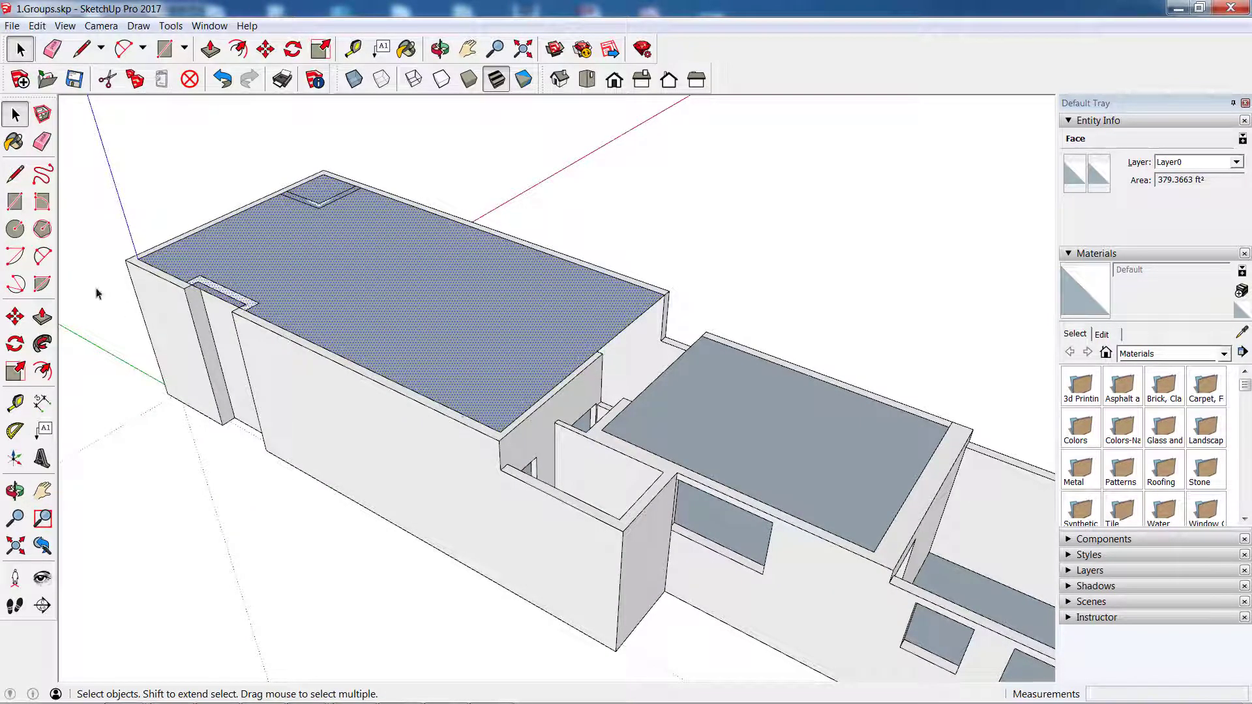
click(15, 316)
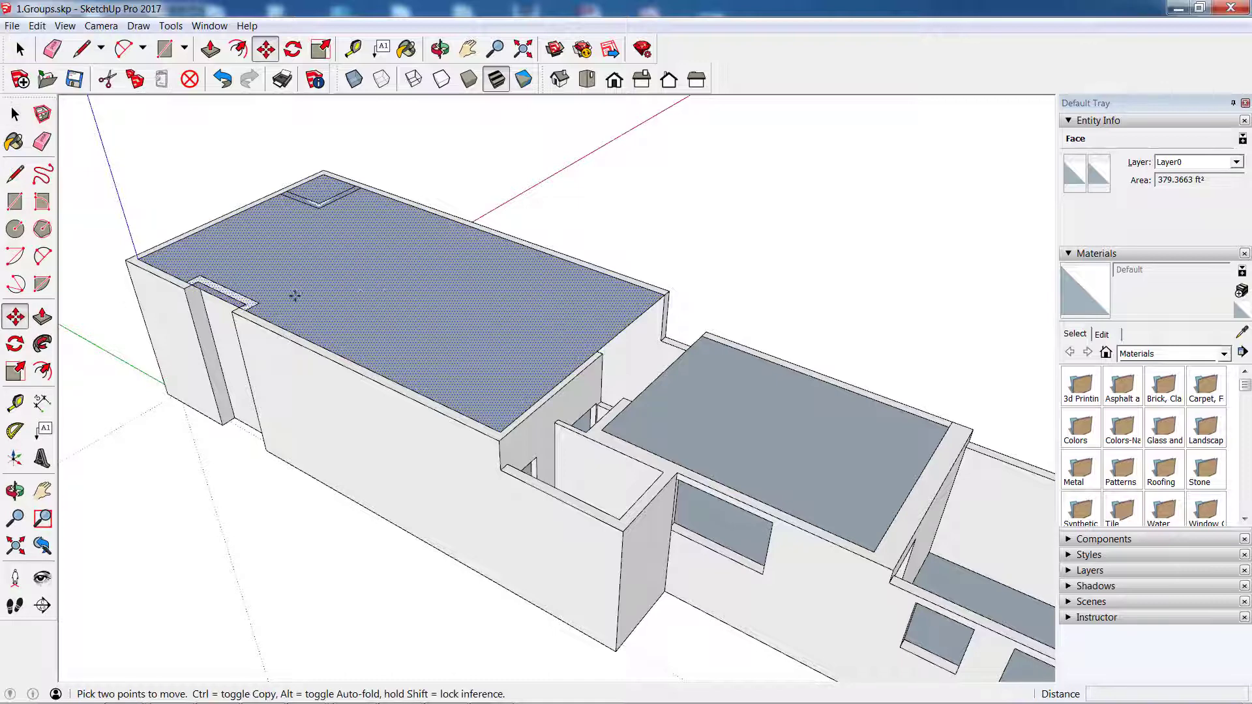
click(386, 296)
text(13)
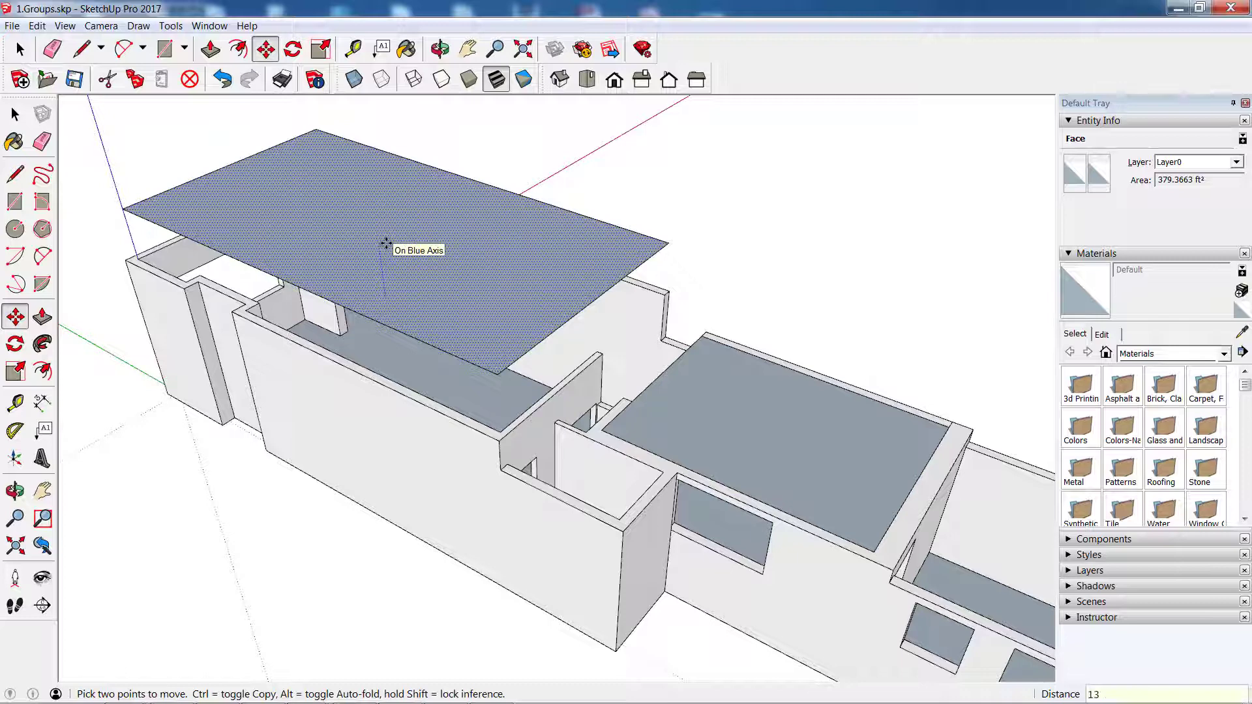
key(Return)
key(space)
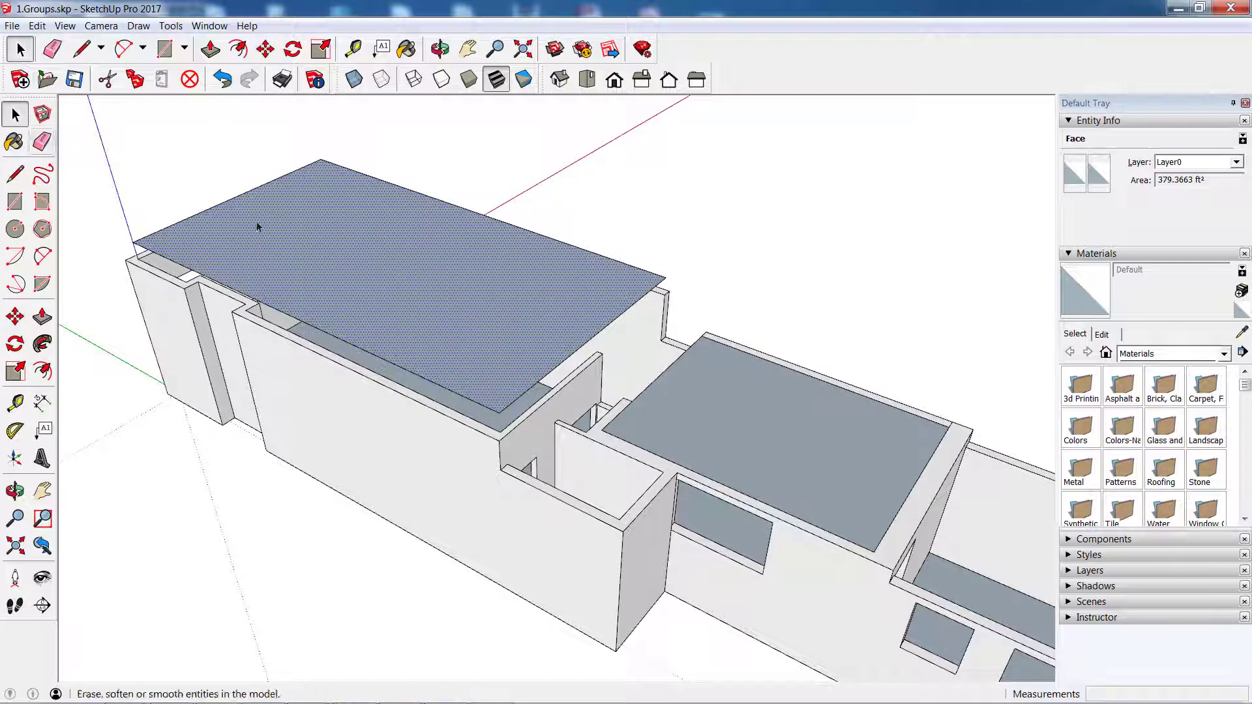
mouse_move(413, 424)
middle_down()
mouse_move(438, 251)
mouse_move(517, 326)
middle_up()
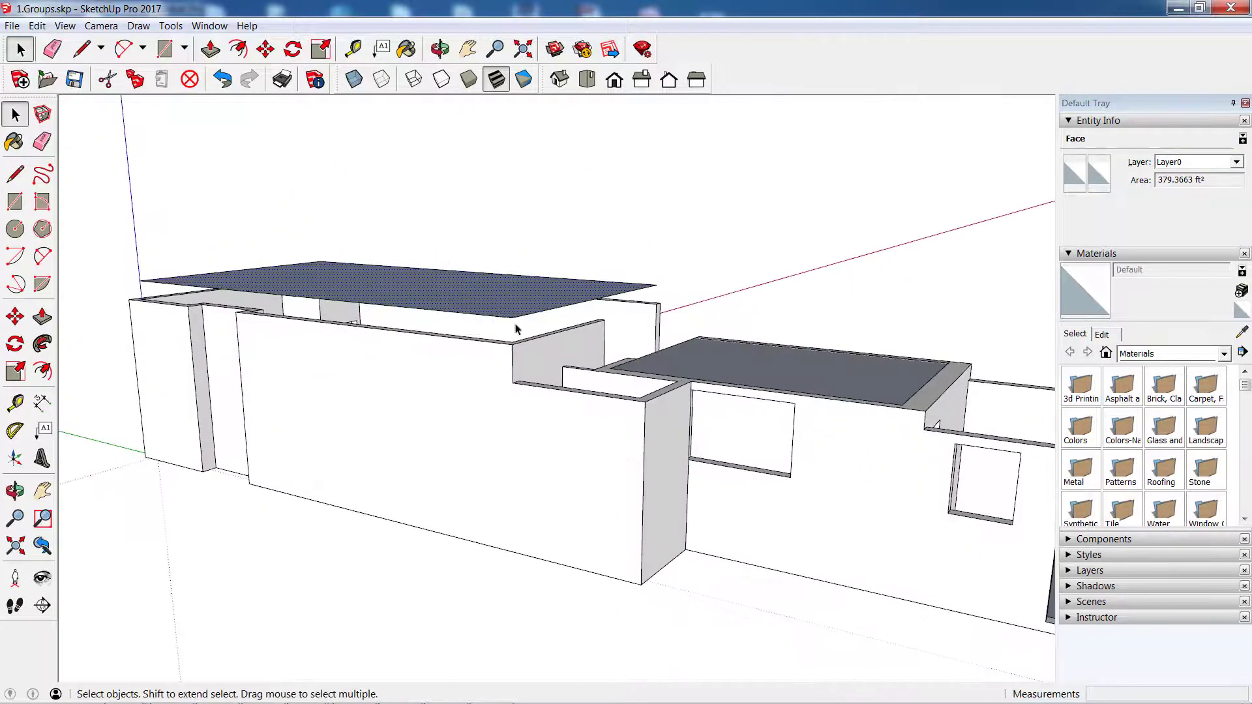
scroll(515, 329, up, 3)
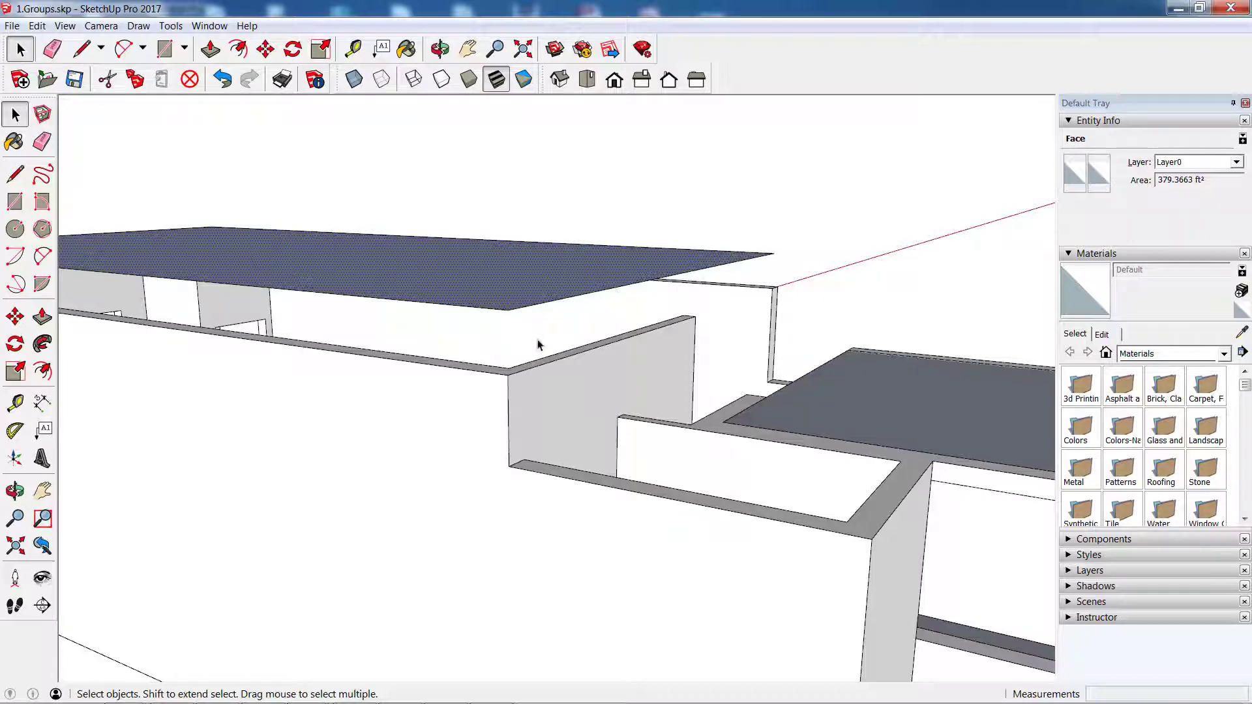
scroll(538, 344, down, 3)
middle_drag(597, 346, 597, 352)
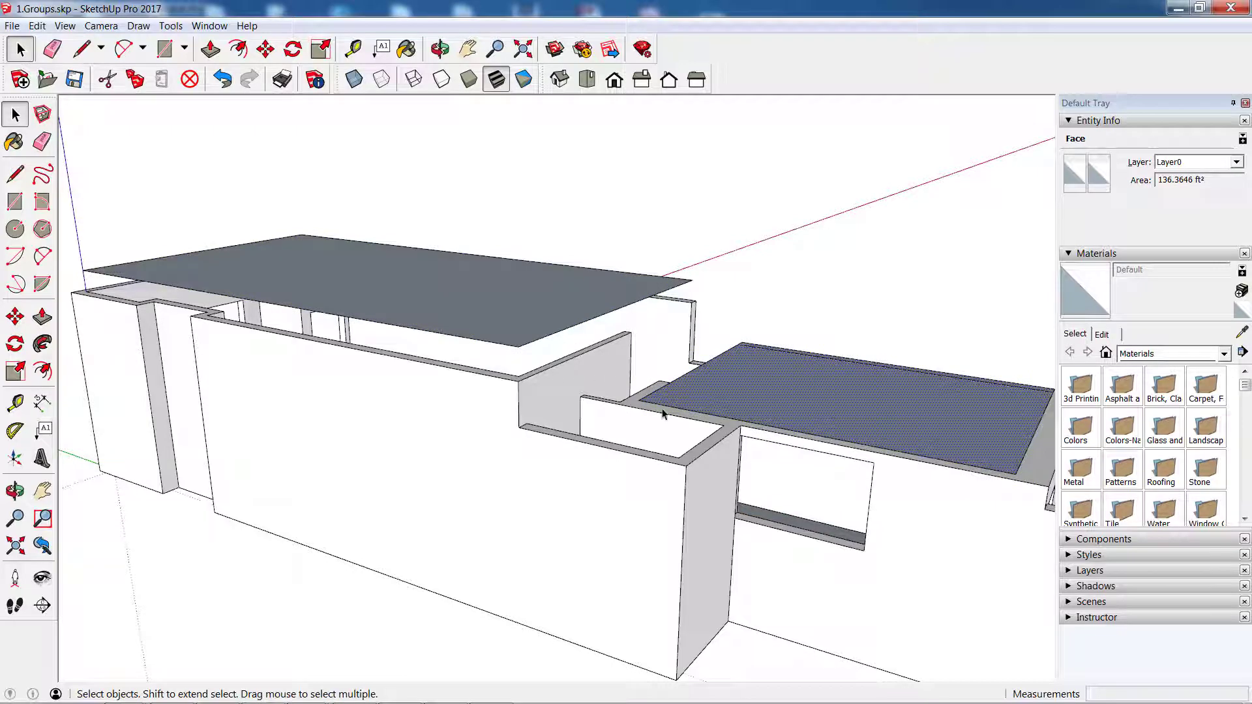
middle_drag(708, 397, 696, 384)
key(m)
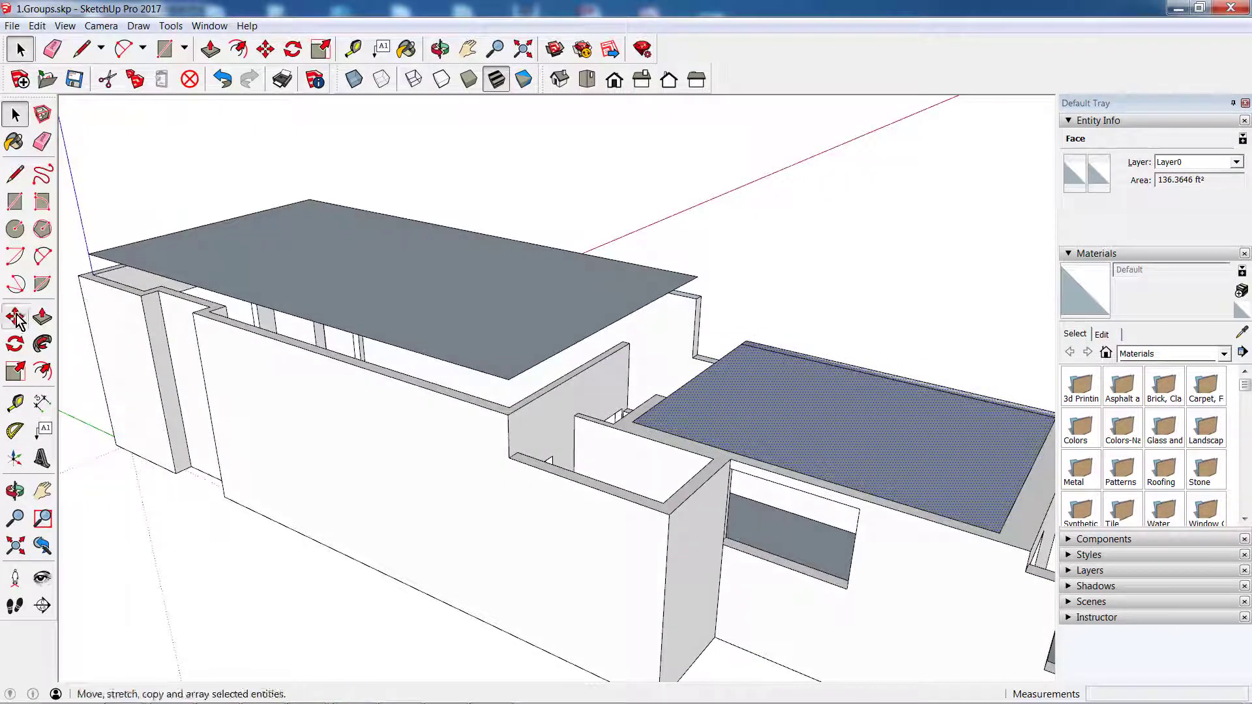
click(805, 417)
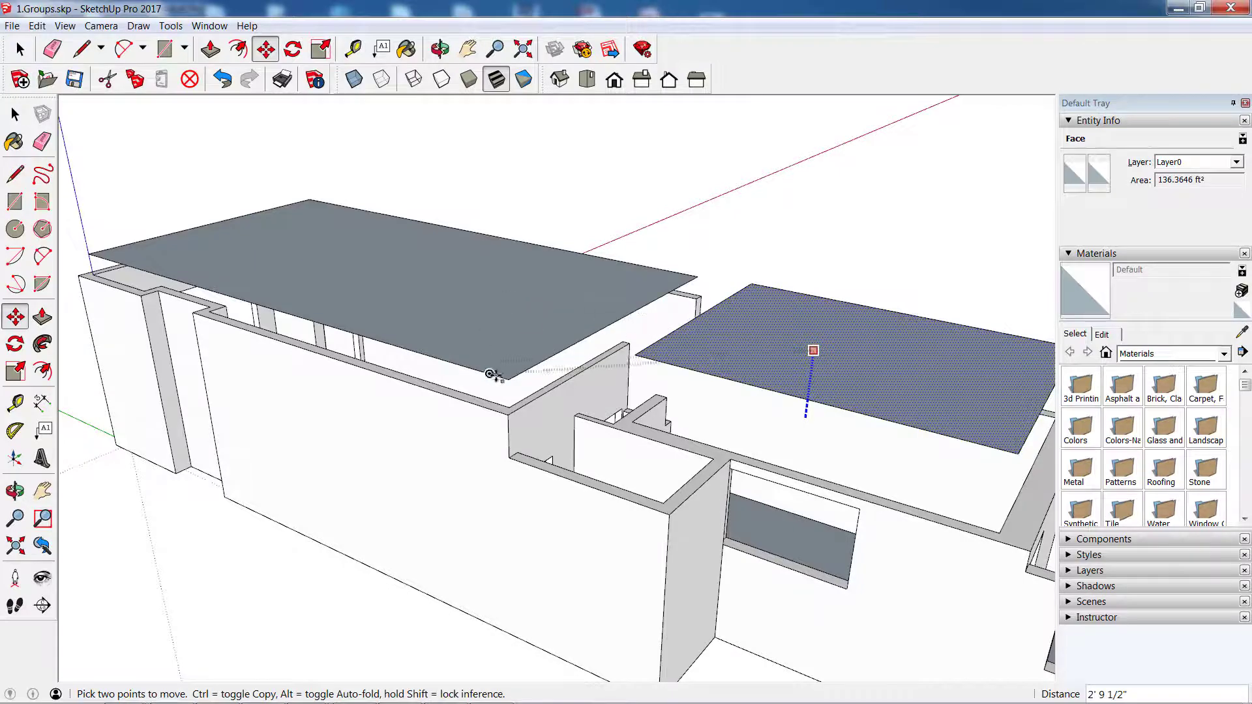
click(508, 378)
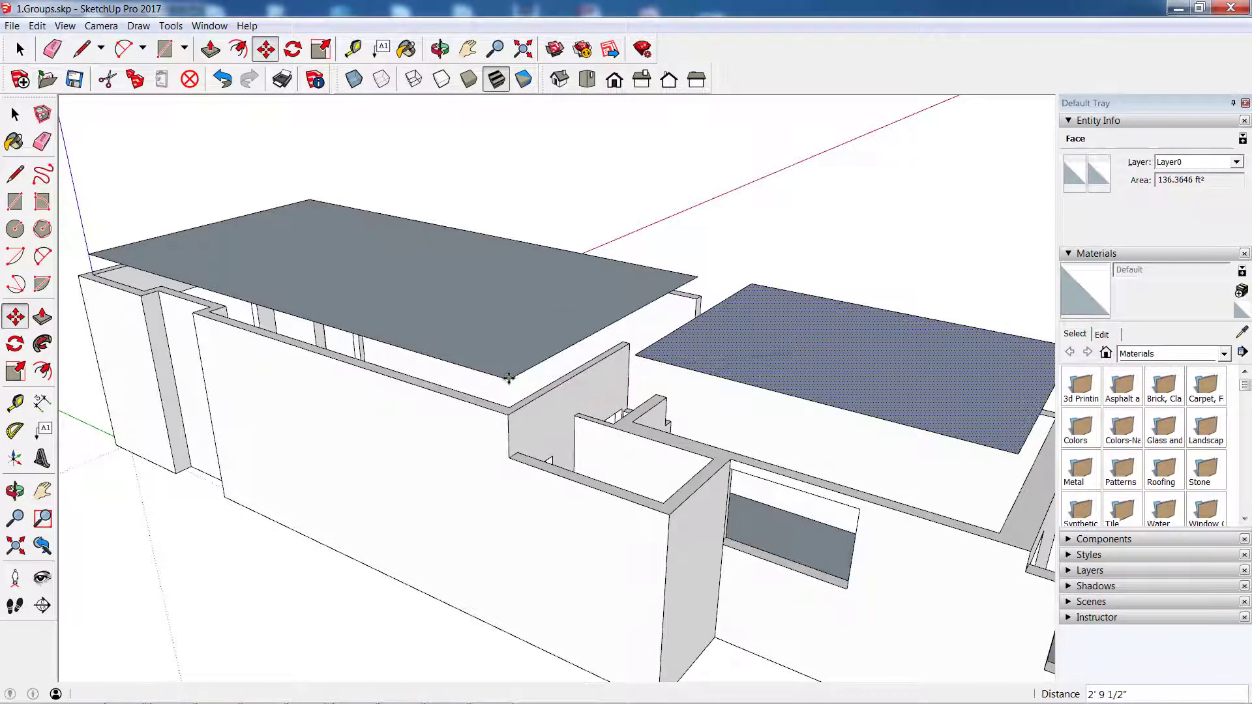
mouse_move(712, 411)
middle_down()
mouse_move(679, 372)
mouse_move(681, 344)
mouse_move(716, 298)
mouse_move(564, 517)
mouse_move(483, 489)
mouse_move(721, 502)
mouse_move(628, 486)
middle_up()
scroll(773, 332, up, 2)
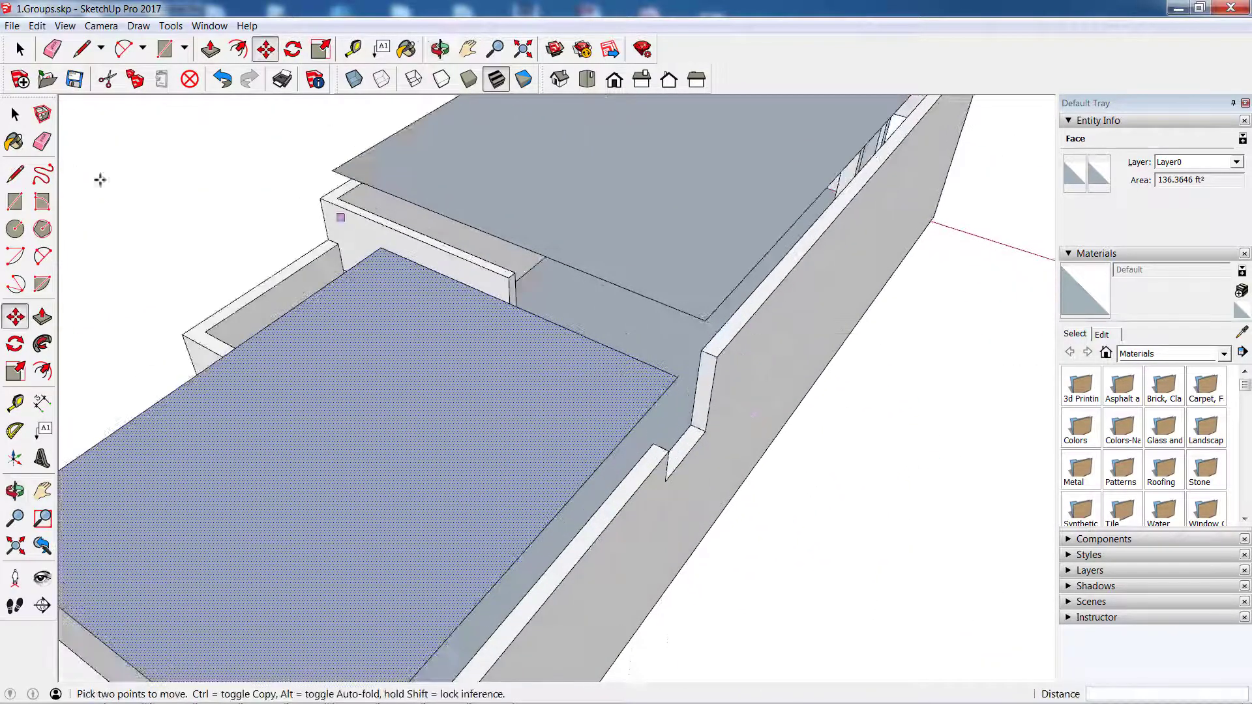
click(15, 114)
mouse_move(265, 279)
middle_down()
mouse_move(391, 330)
mouse_move(522, 217)
mouse_move(550, 217)
middle_up()
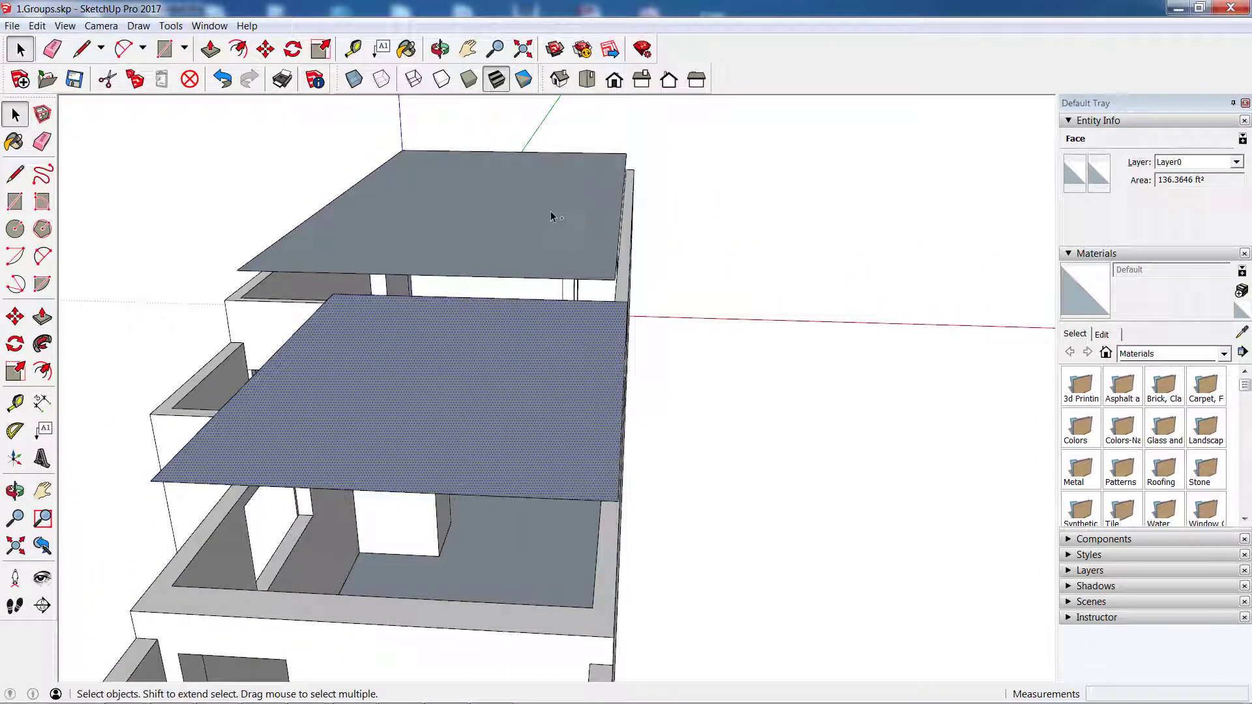
mouse_move(565, 351)
middle_down()
mouse_move(532, 277)
mouse_move(474, 322)
mouse_move(632, 386)
mouse_move(685, 363)
mouse_move(545, 414)
mouse_move(243, 384)
mouse_move(571, 472)
middle_up()
scroll(685, 363, up, 3)
click(694, 394)
scroll(571, 473, up, 2)
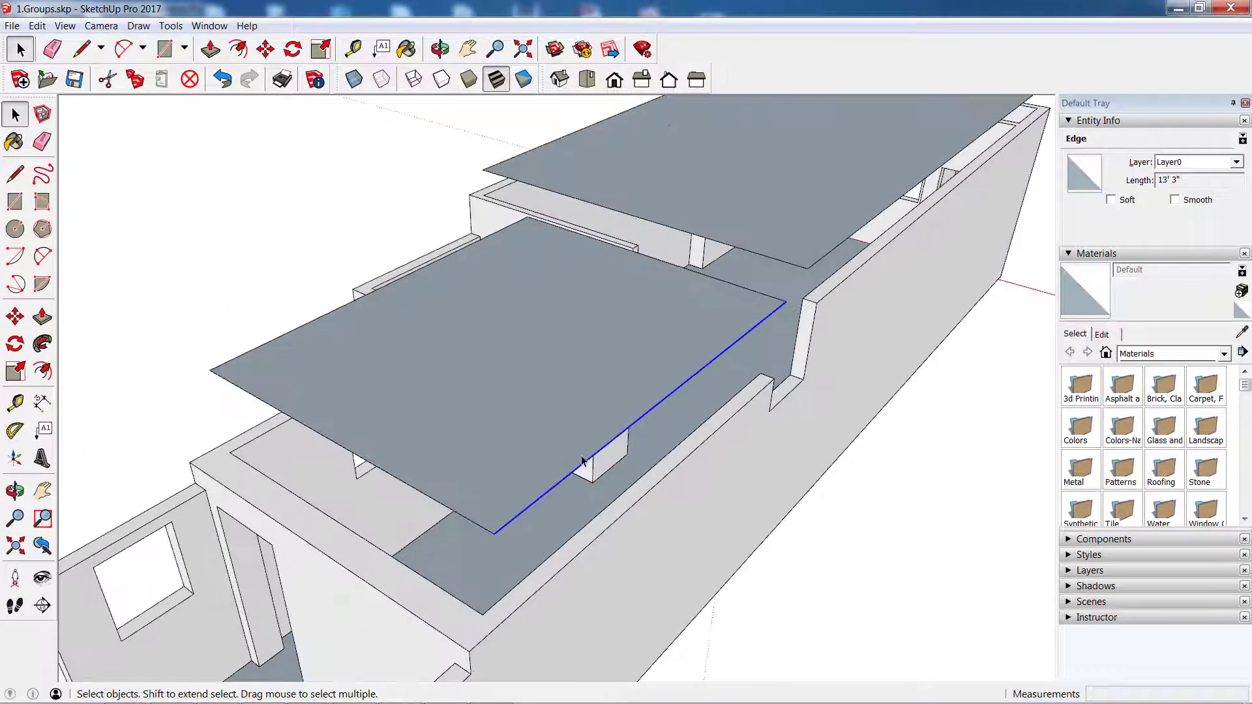
mouse_move(671, 476)
middle_down()
mouse_move(682, 520)
mouse_move(636, 424)
mouse_move(824, 358)
mouse_move(849, 302)
middle_up()
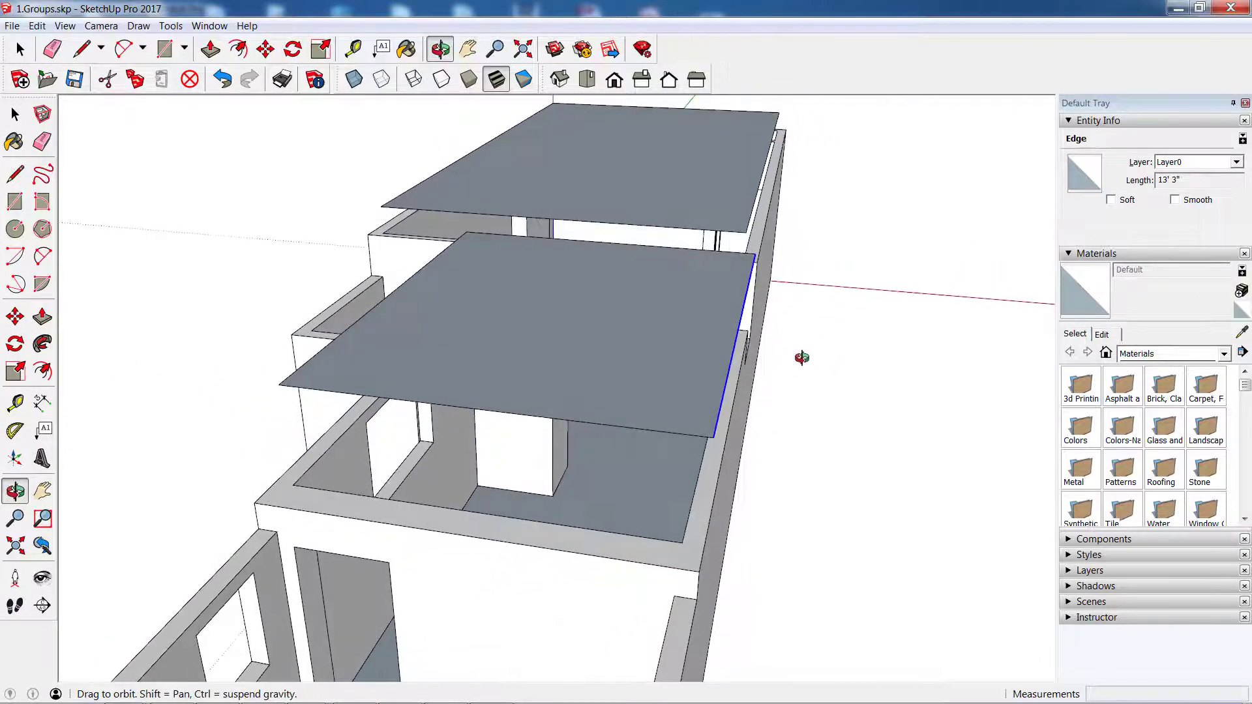
scroll(655, 404, up, 3)
middle_click(655, 404)
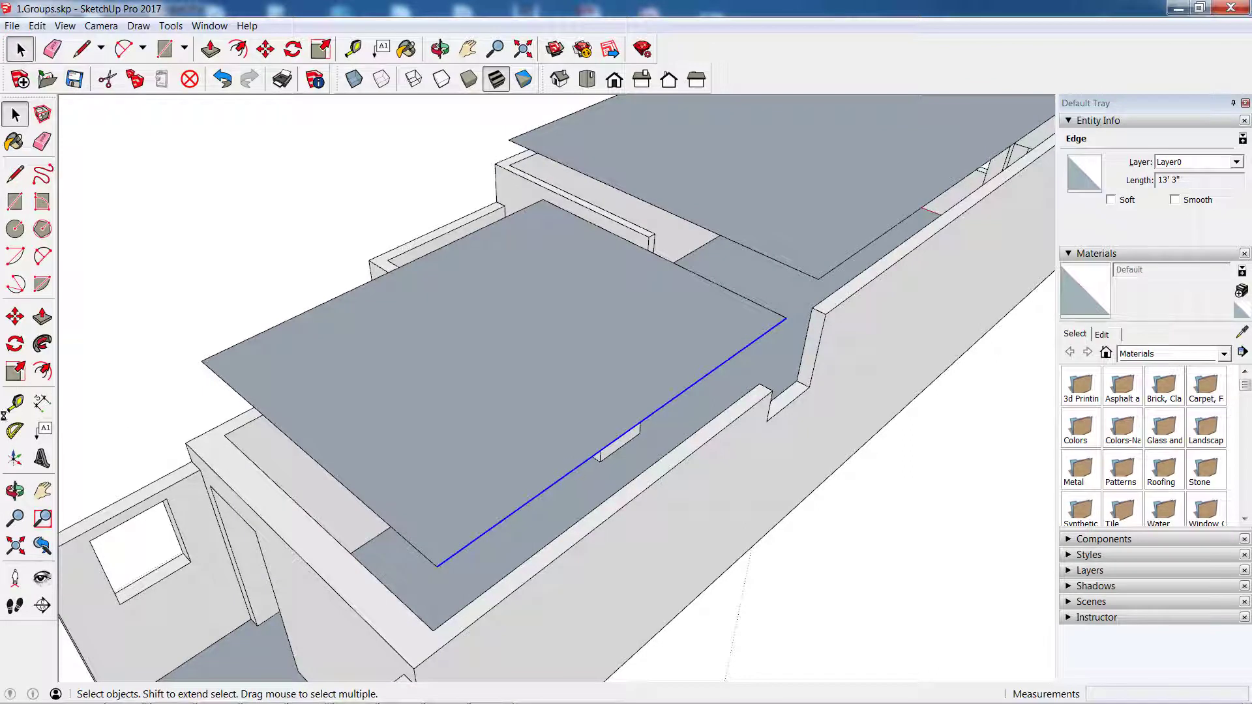
click(15, 316)
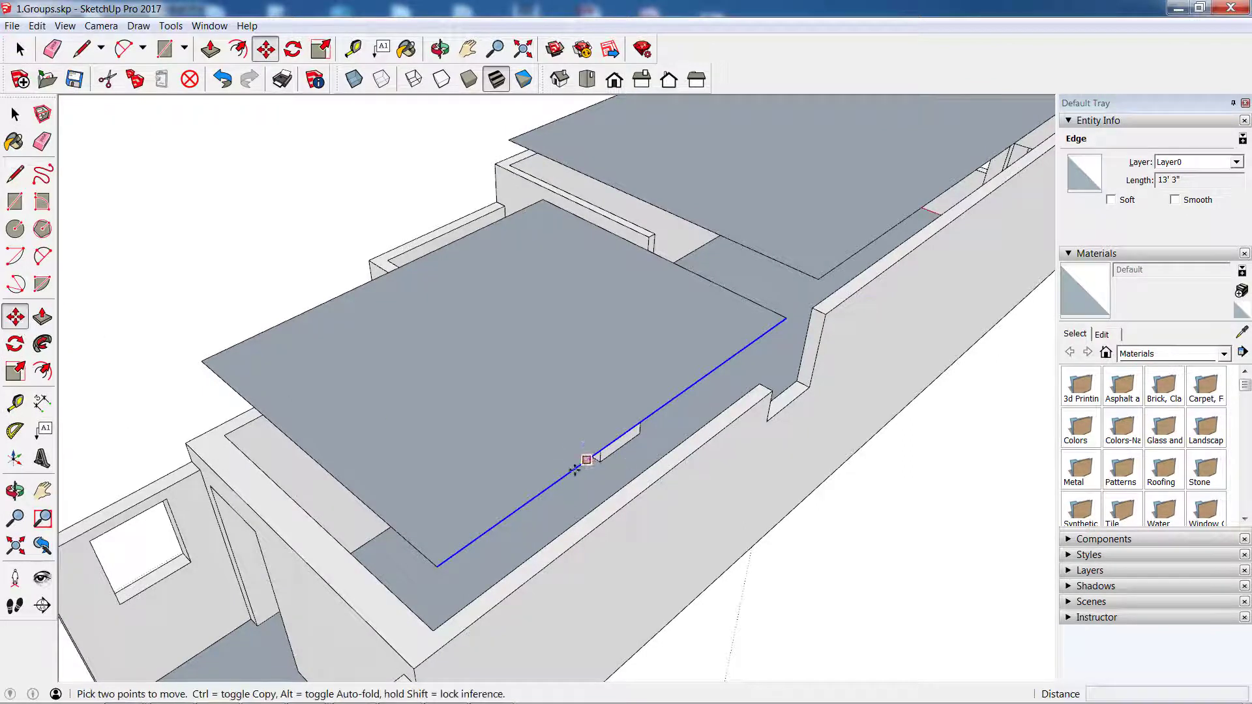
click(435, 568)
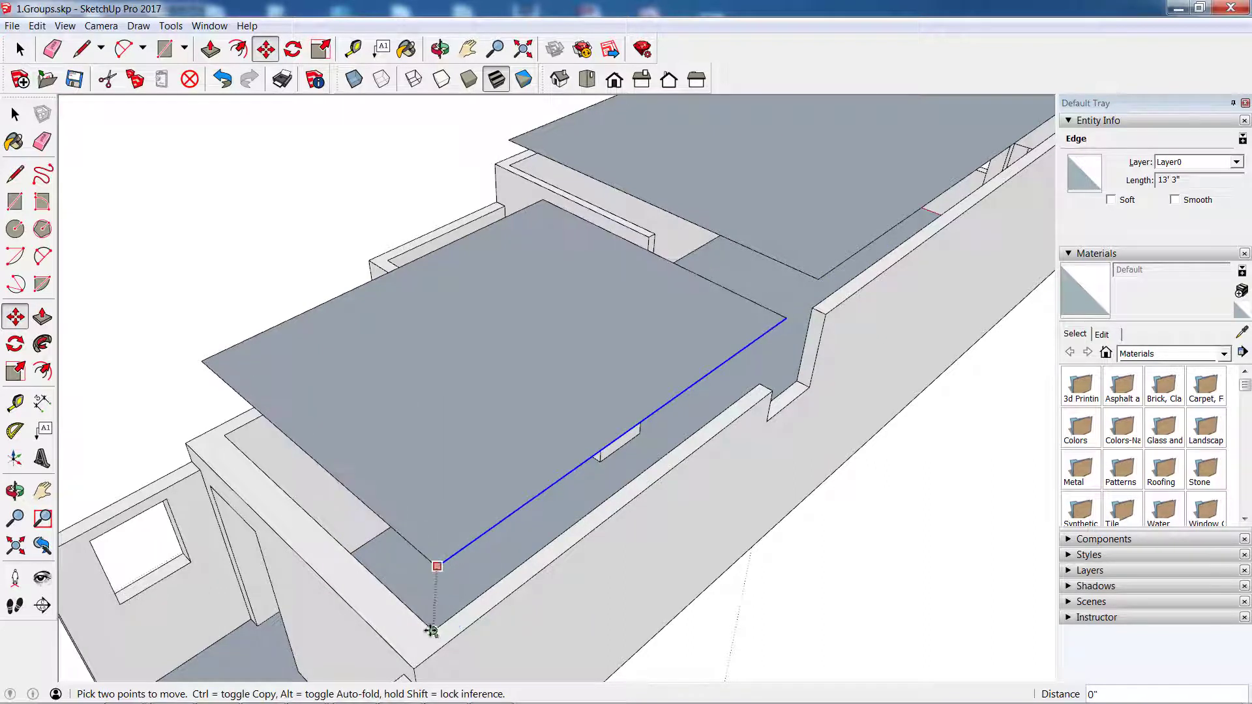
click(431, 629)
click(15, 114)
scroll(346, 291, down, 2)
scroll(346, 291, down, 1)
Select the lower floor slab's face, then cancel the move and deselect it
click(293, 239)
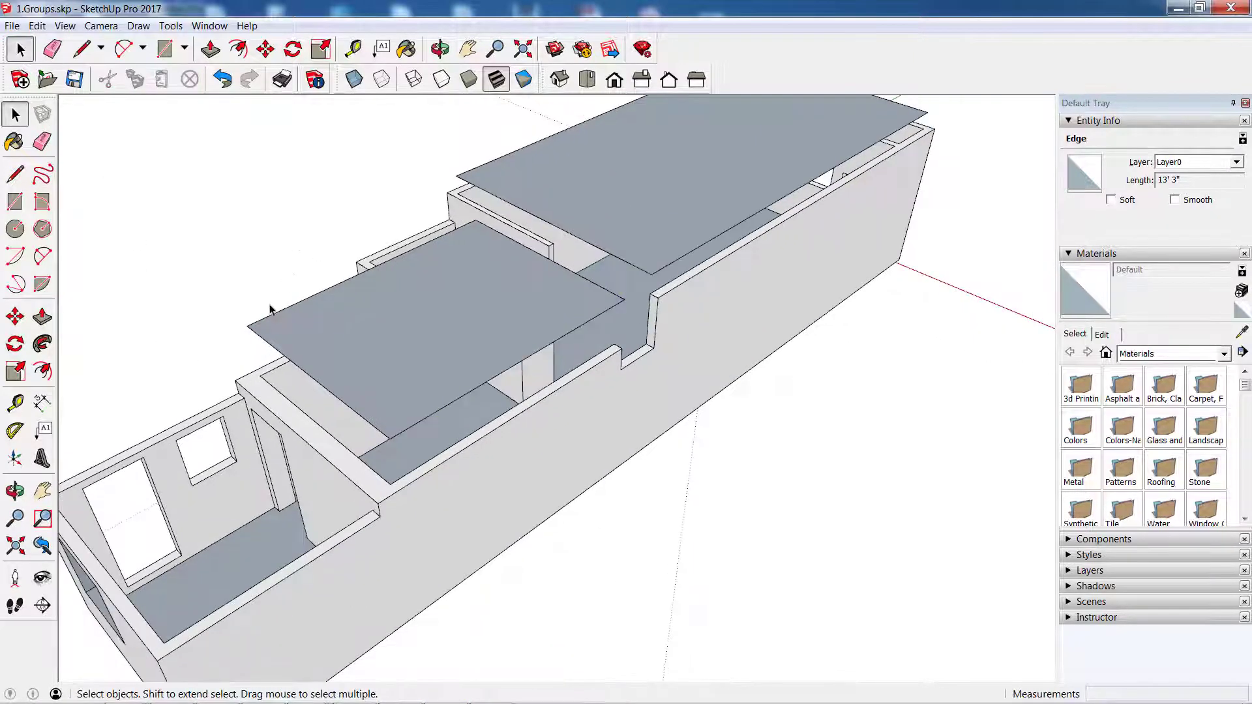
mouse_move(272, 310)
middle_down()
mouse_move(544, 304)
mouse_move(550, 282)
middle_up()
mouse_move(550, 283)
mouse_down()
mouse_move(550, 252)
mouse_move(556, 419)
mouse_move(422, 475)
mouse_move(422, 509)
mouse_move(307, 397)
mouse_move(454, 466)
mouse_up()
key(space)
click(447, 461)
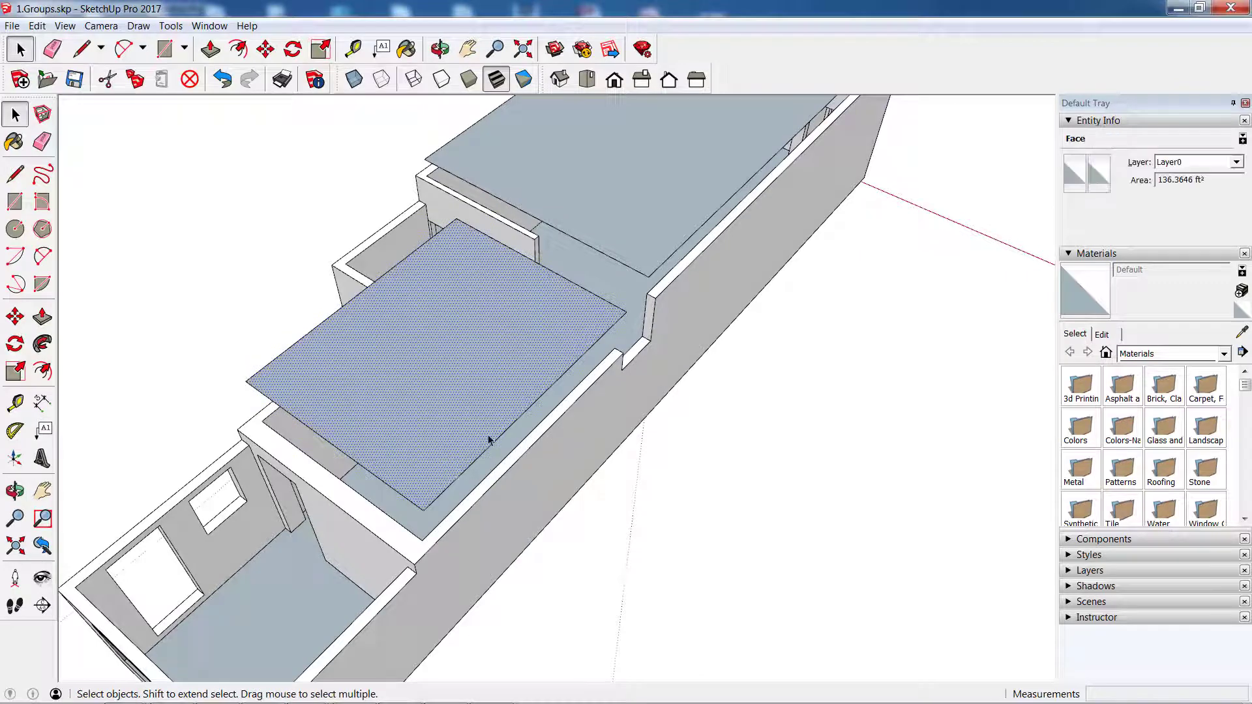
click(528, 415)
click(14, 320)
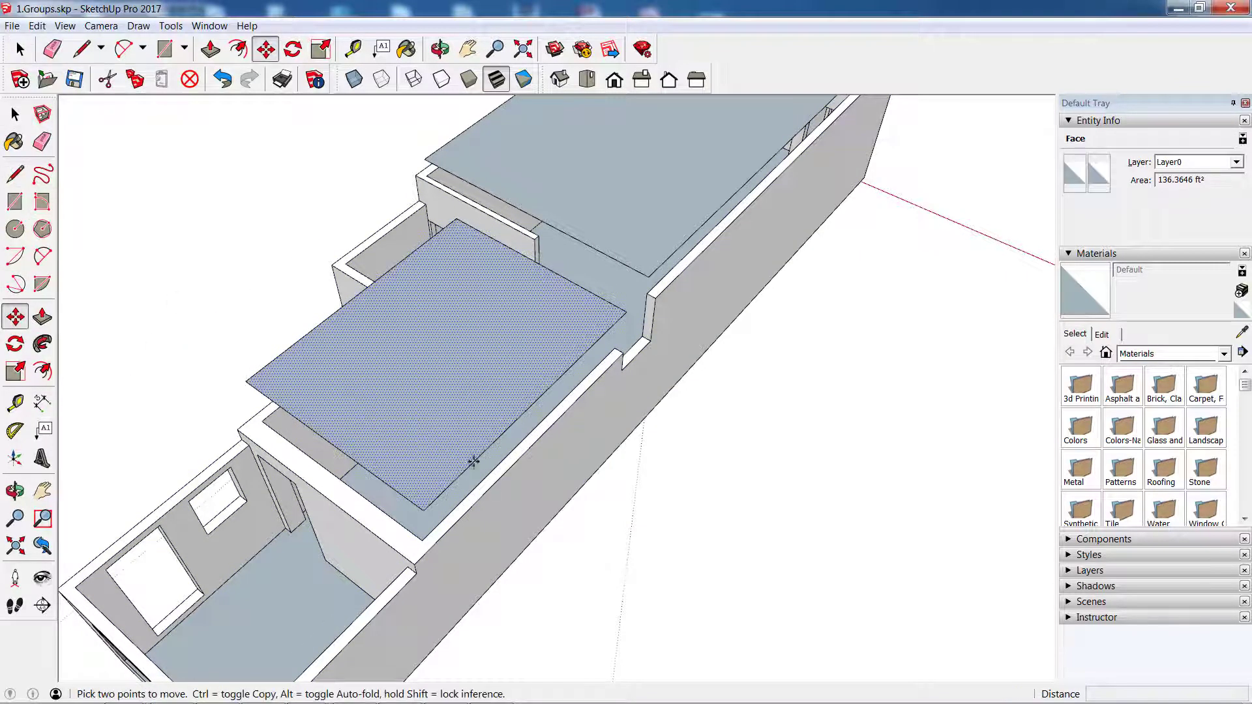
click(14, 114)
click(293, 235)
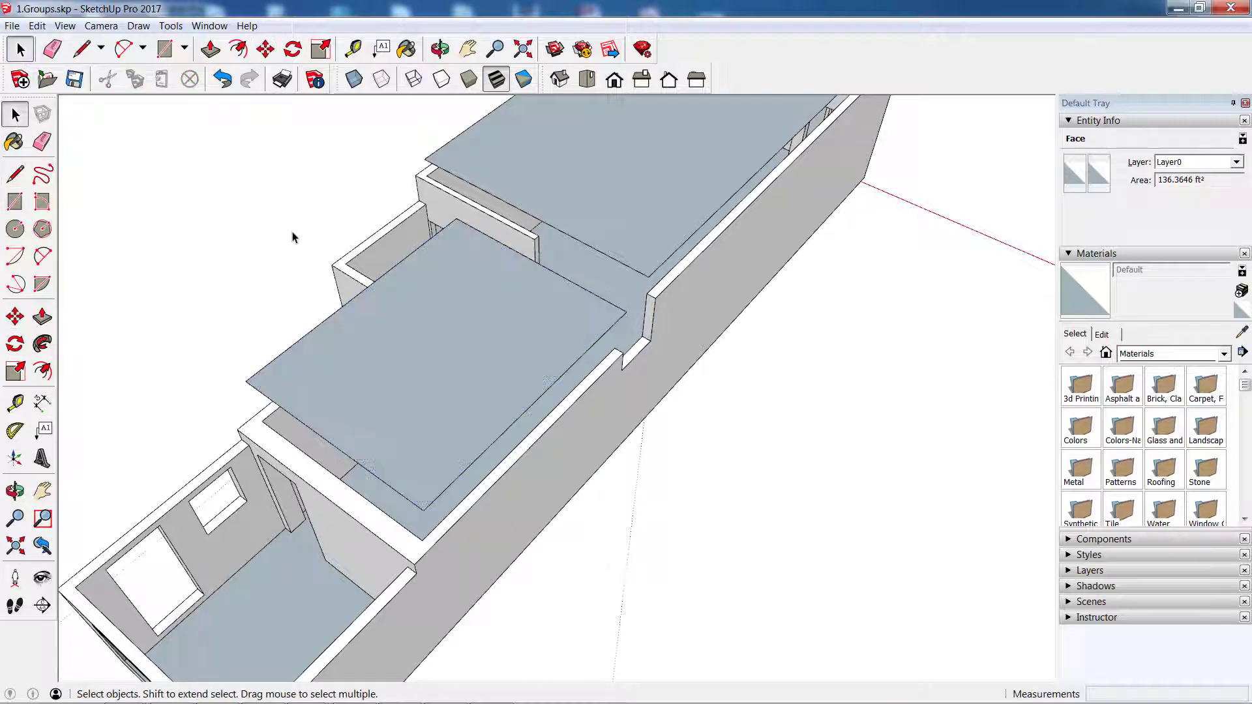
scroll(504, 491, up, 1)
Move the lower slab's long front edge 6 inches
click(493, 451)
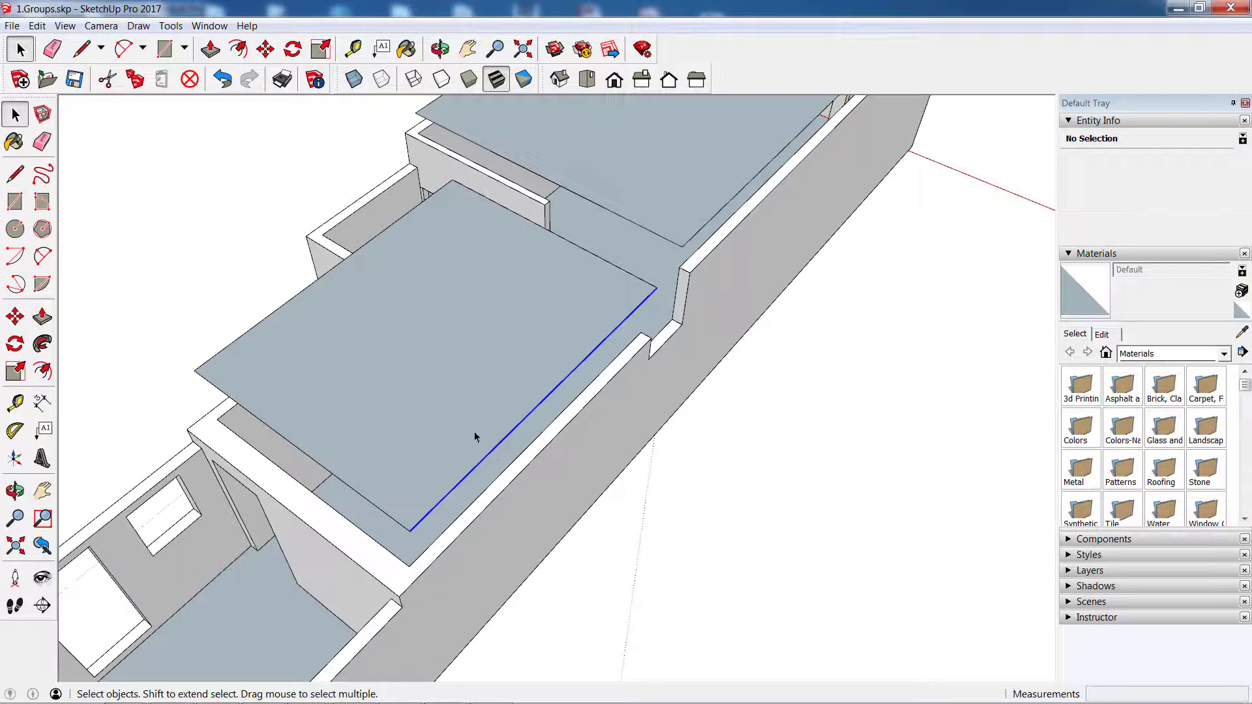
click(16, 319)
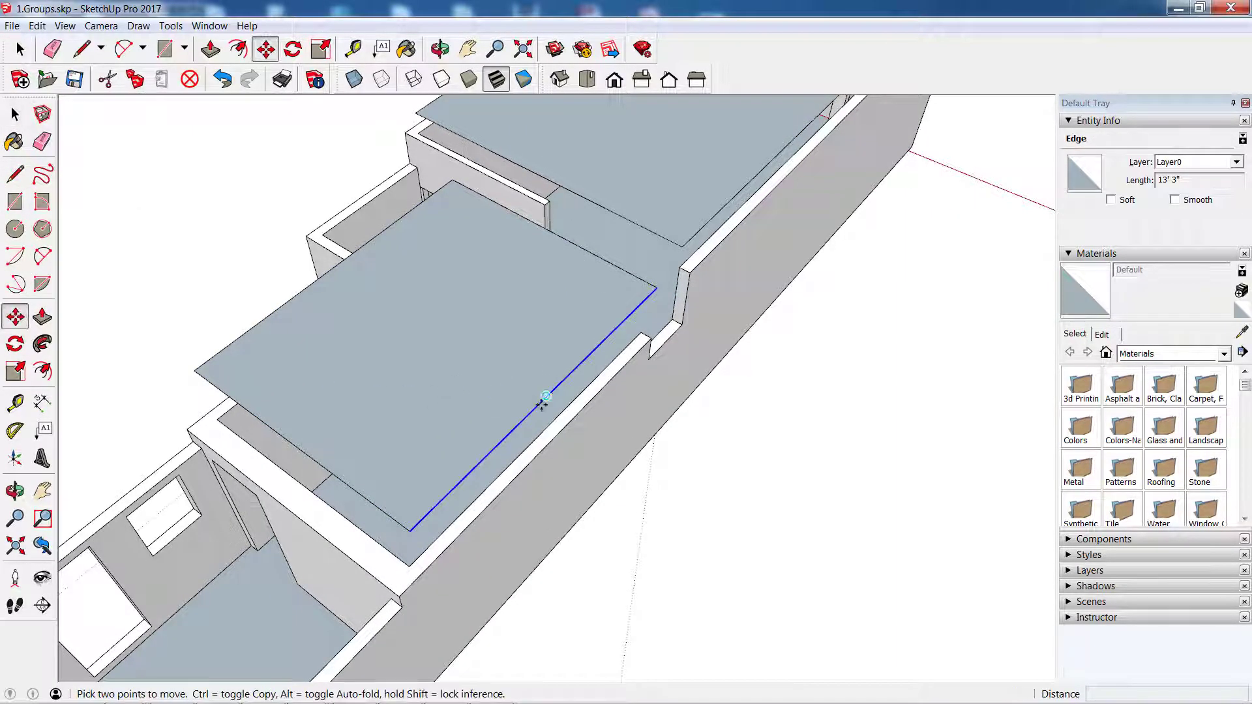
click(526, 418)
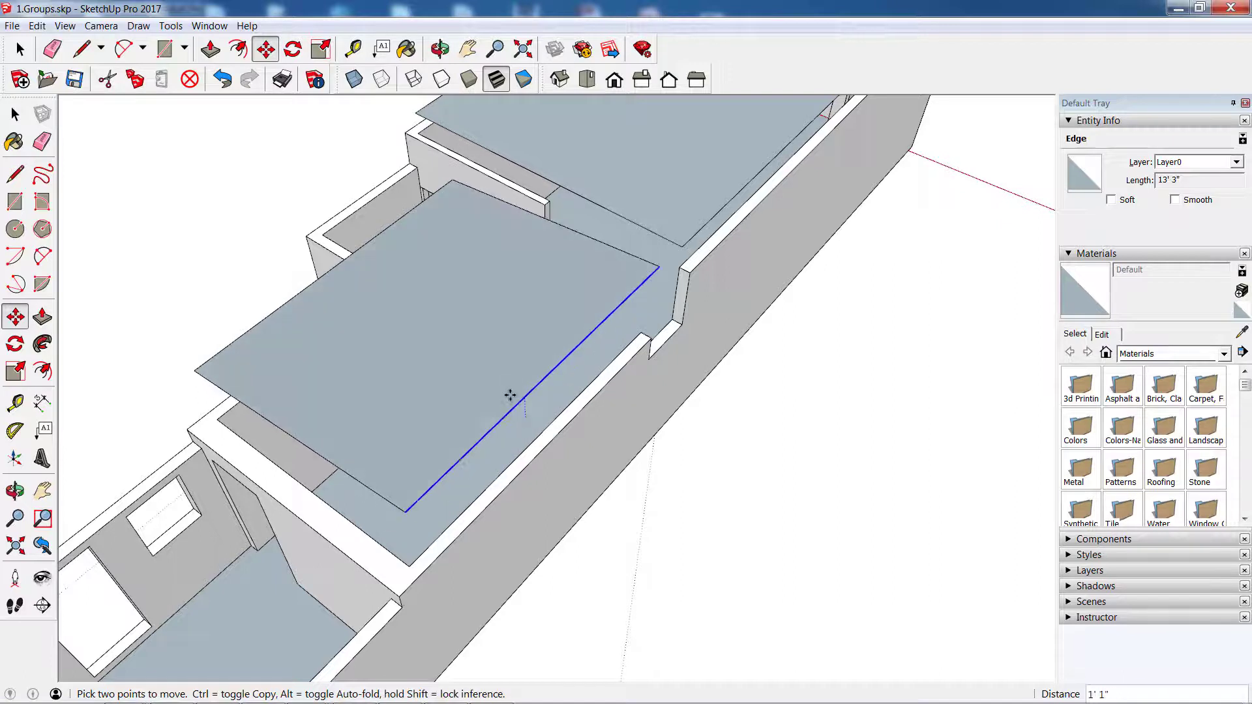
click(15, 117)
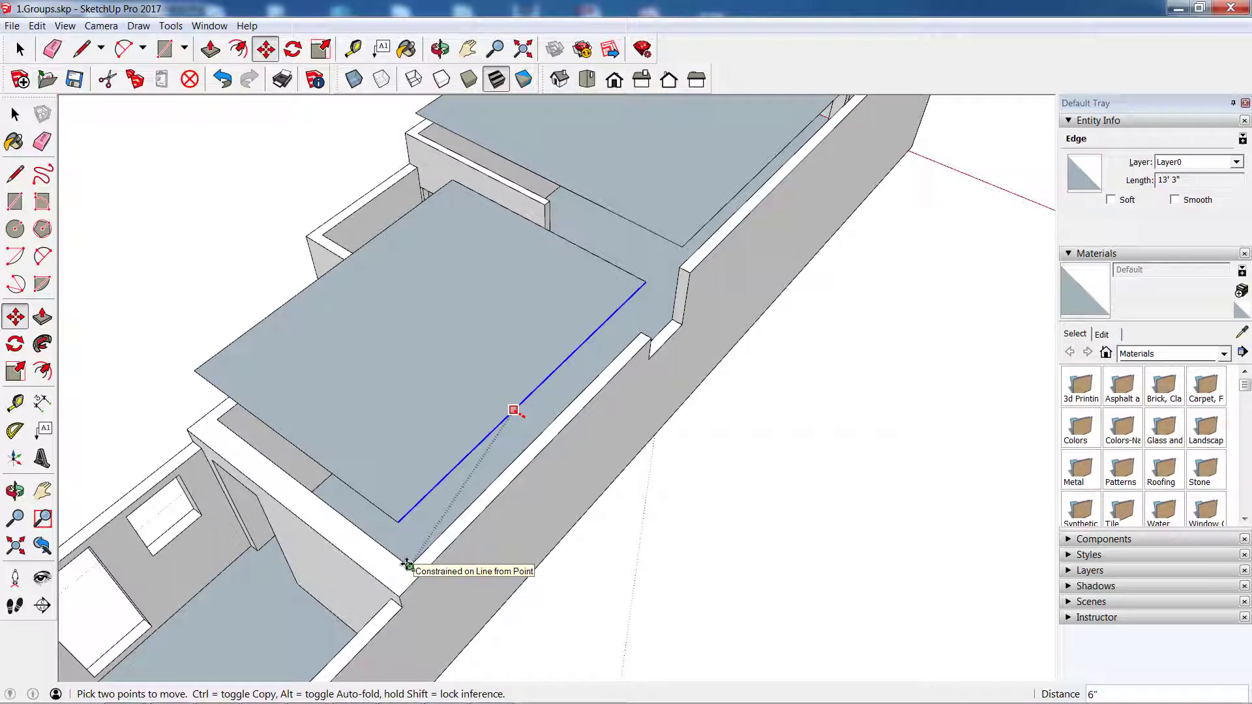
click(405, 564)
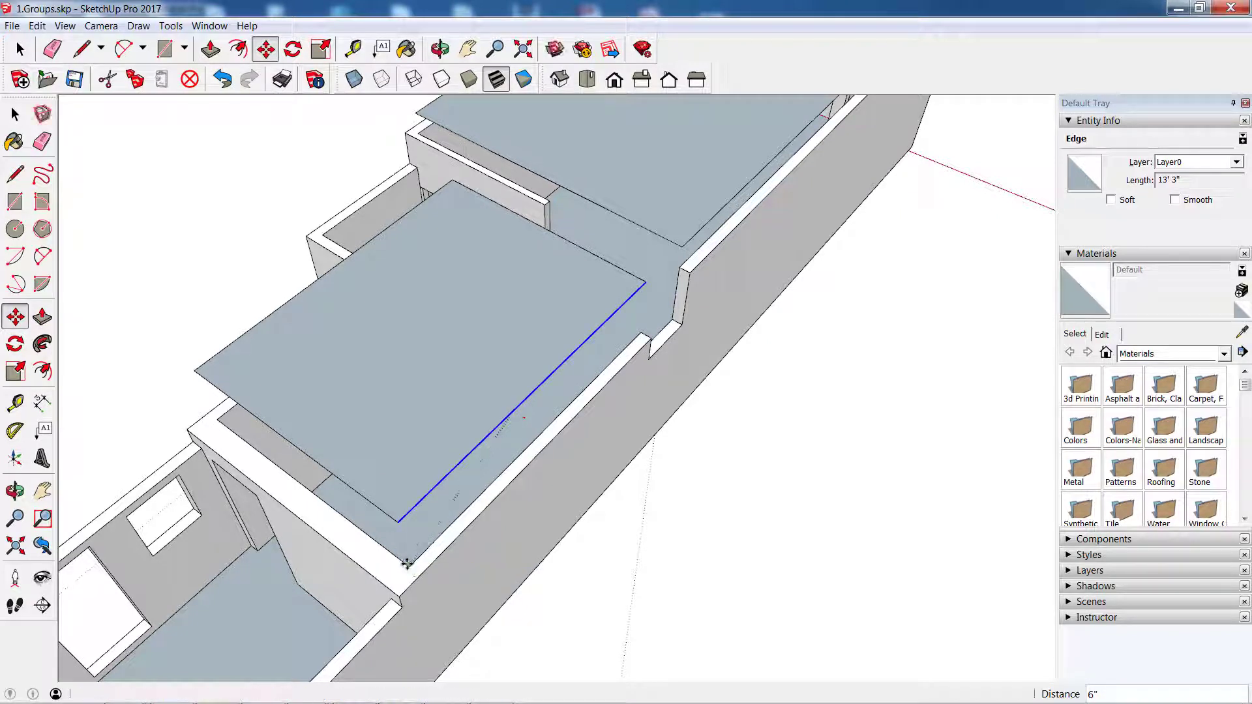
click(16, 115)
click(266, 287)
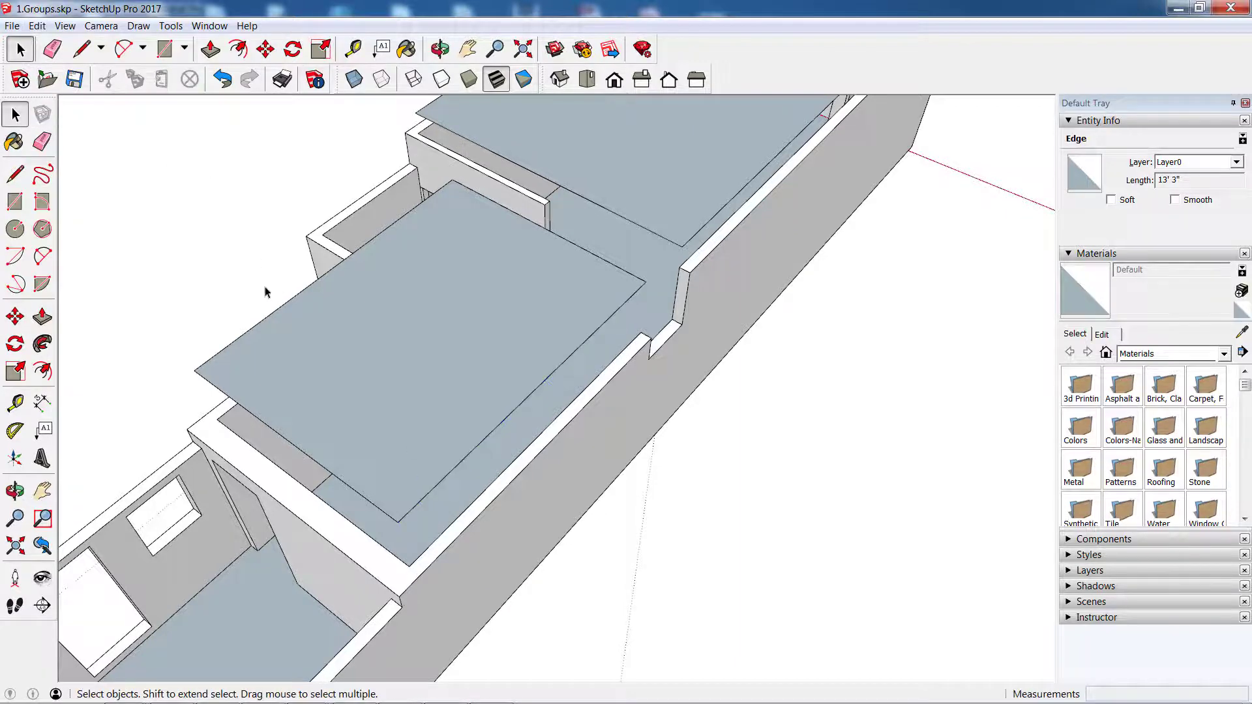
mouse_move(265, 286)
middle_down()
mouse_move(413, 131)
mouse_move(502, 106)
middle_up()
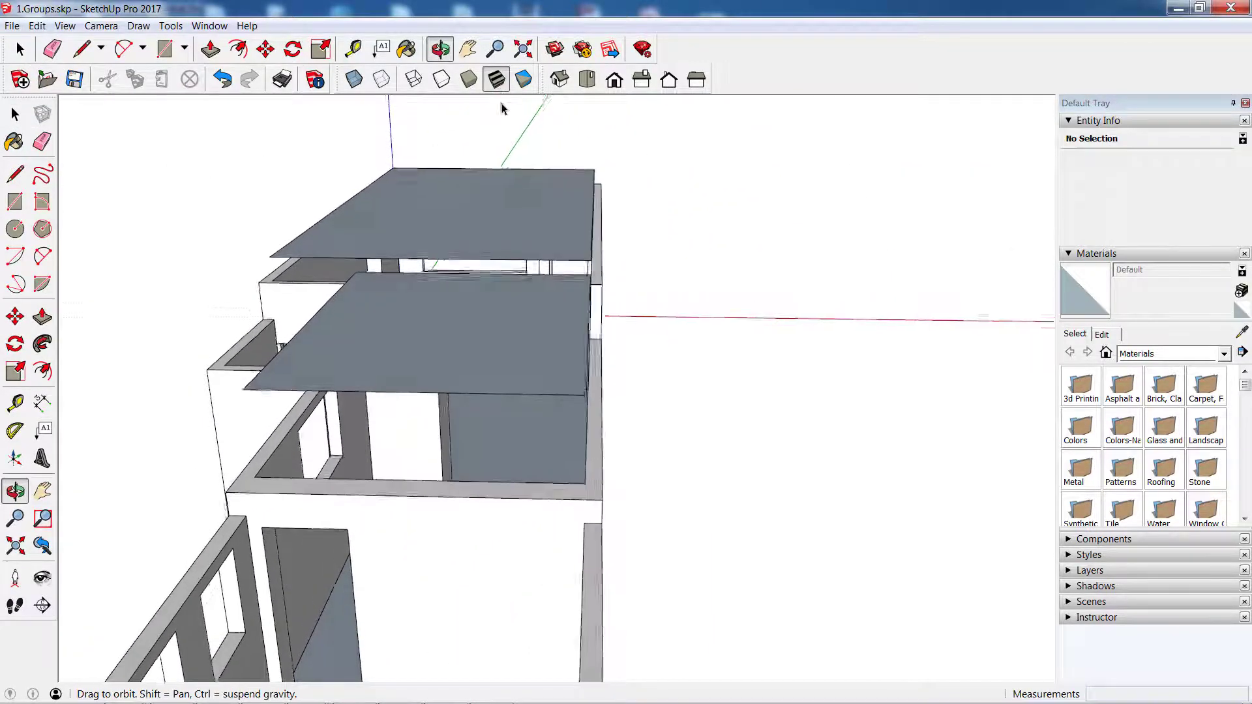
click(588, 81)
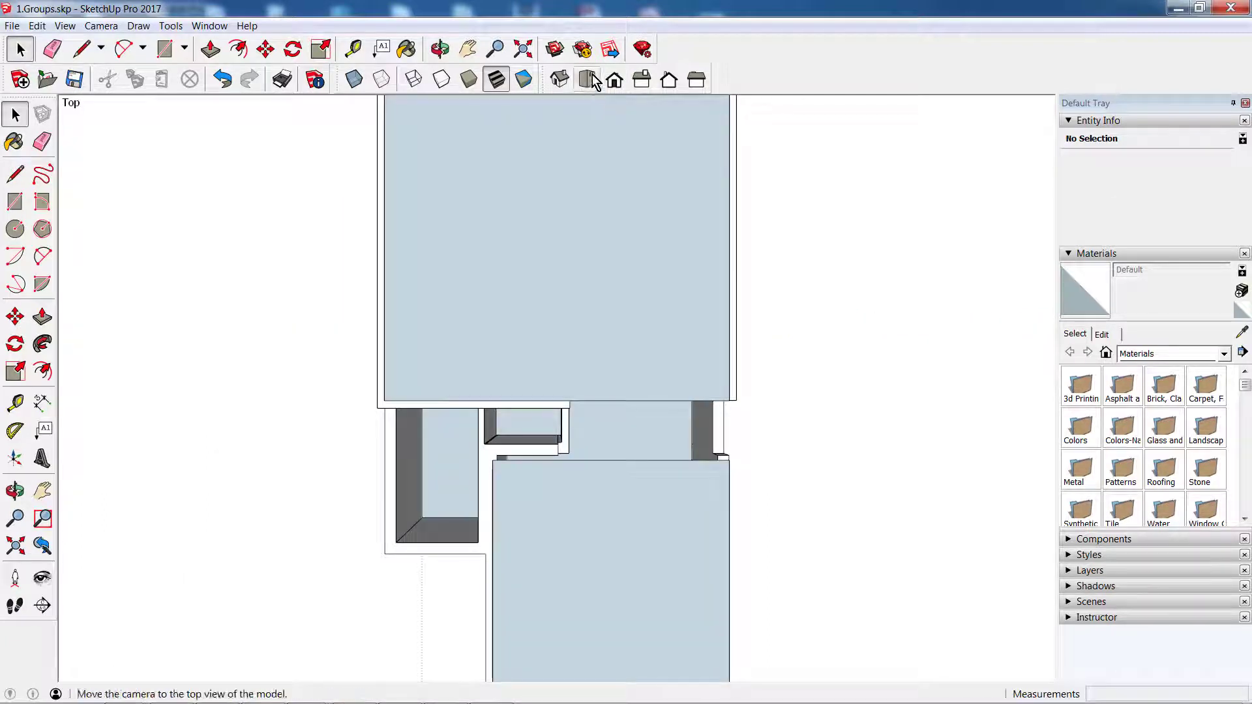
scroll(584, 131, down, 2)
scroll(619, 347, down, 2)
scroll(663, 431, up, 1)
scroll(662, 432, up, 1)
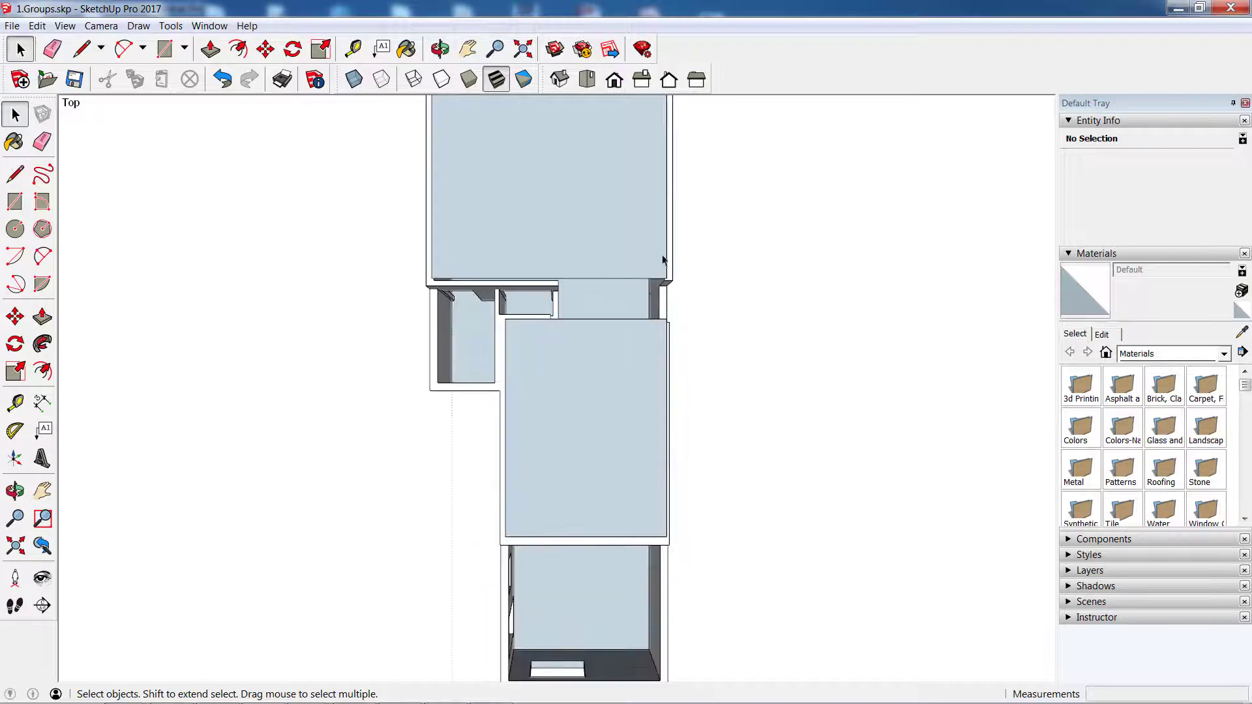
scroll(666, 357, up, 2)
scroll(664, 332, up, 1)
scroll(663, 333, up, 2)
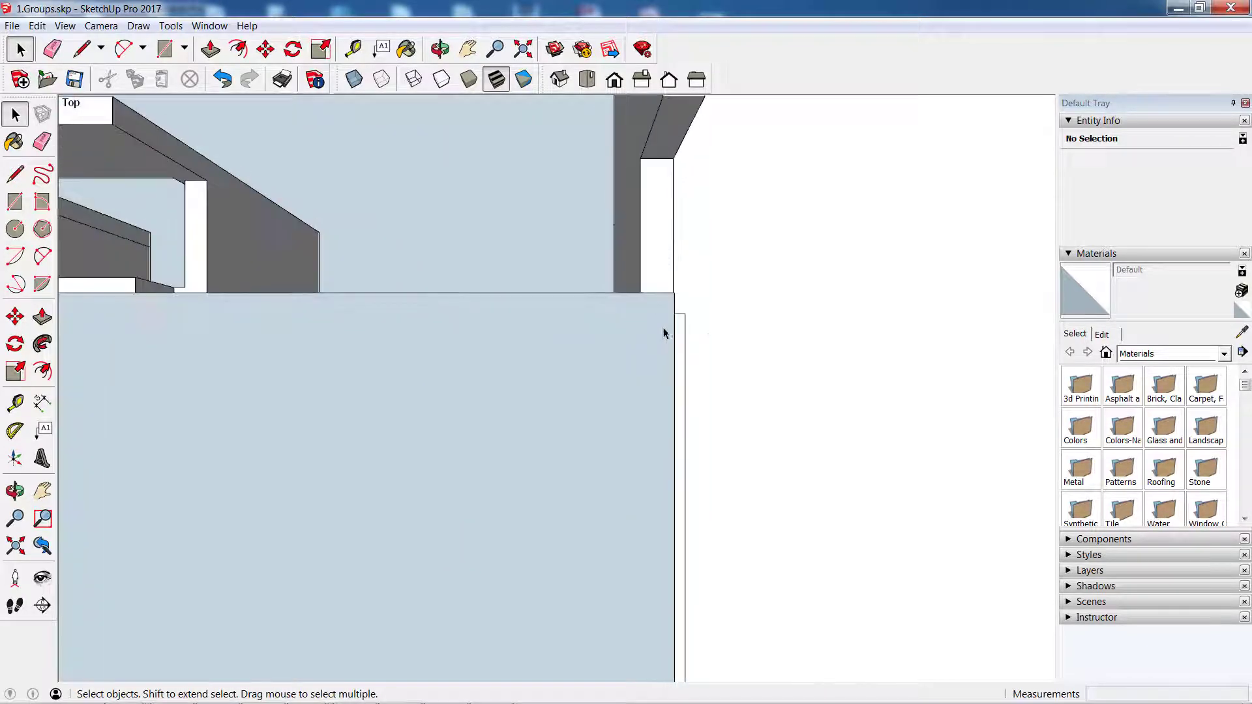
scroll(666, 339, down, 1)
scroll(685, 509, down, 2)
mouse_move(688, 523)
middle_down()
mouse_move(596, 371)
mouse_move(559, 219)
mouse_move(584, 131)
mouse_move(428, 198)
mouse_move(422, 235)
middle_up()
scroll(422, 235, down, 2)
scroll(408, 219, up, 2)
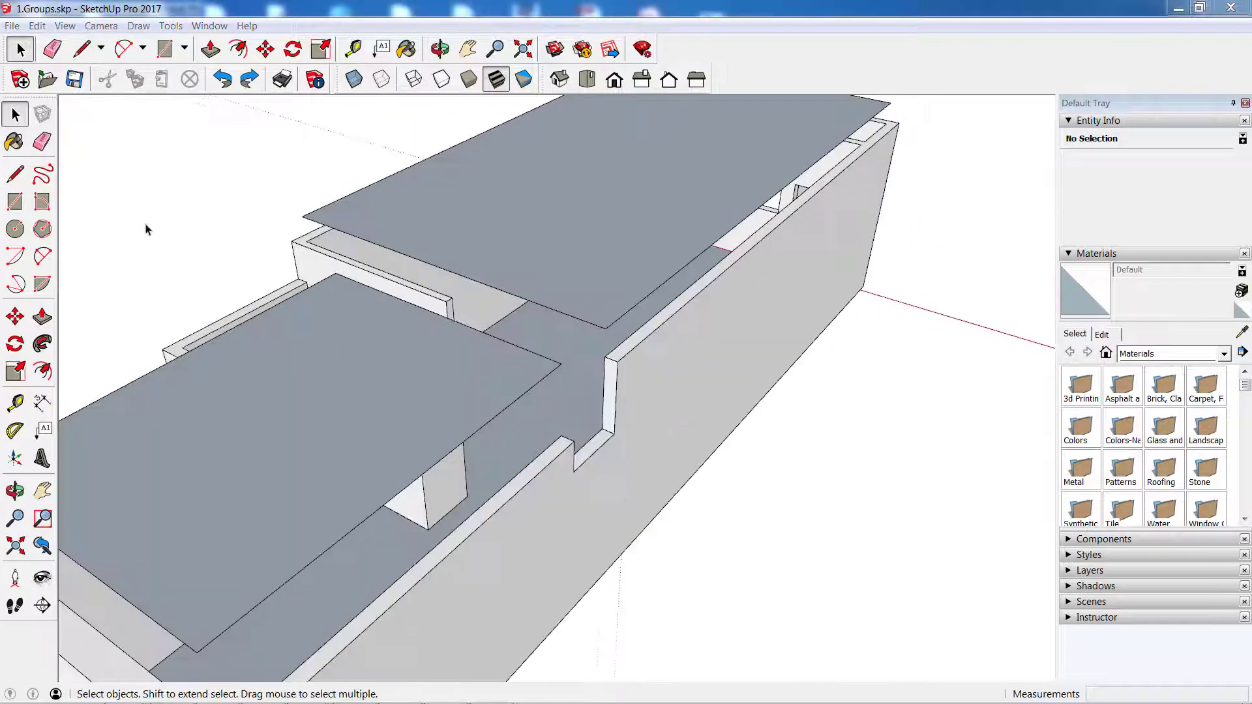
scroll(509, 300, down, 3)
mouse_move(522, 352)
middle_down()
mouse_move(558, 449)
mouse_move(503, 383)
mouse_move(478, 301)
middle_up()
scroll(478, 301, up, 4)
Stretch the lower slab's back edge onto the upper slab's front corner
click(479, 346)
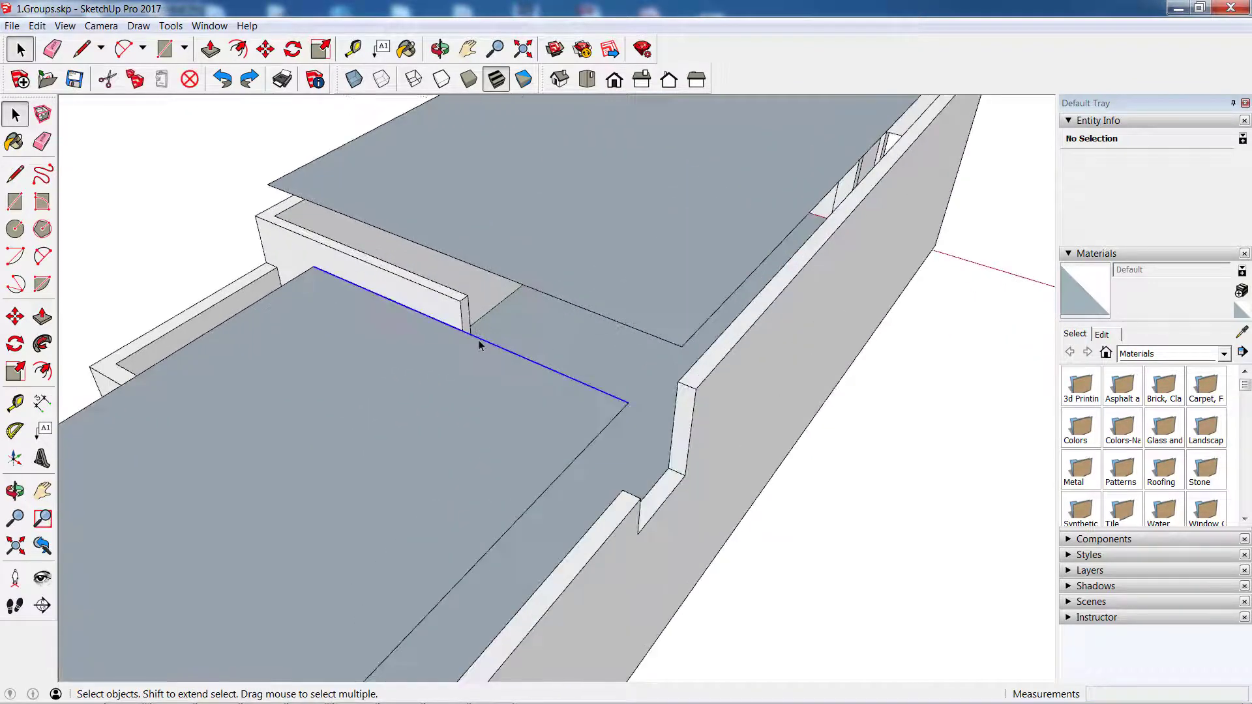
key(m)
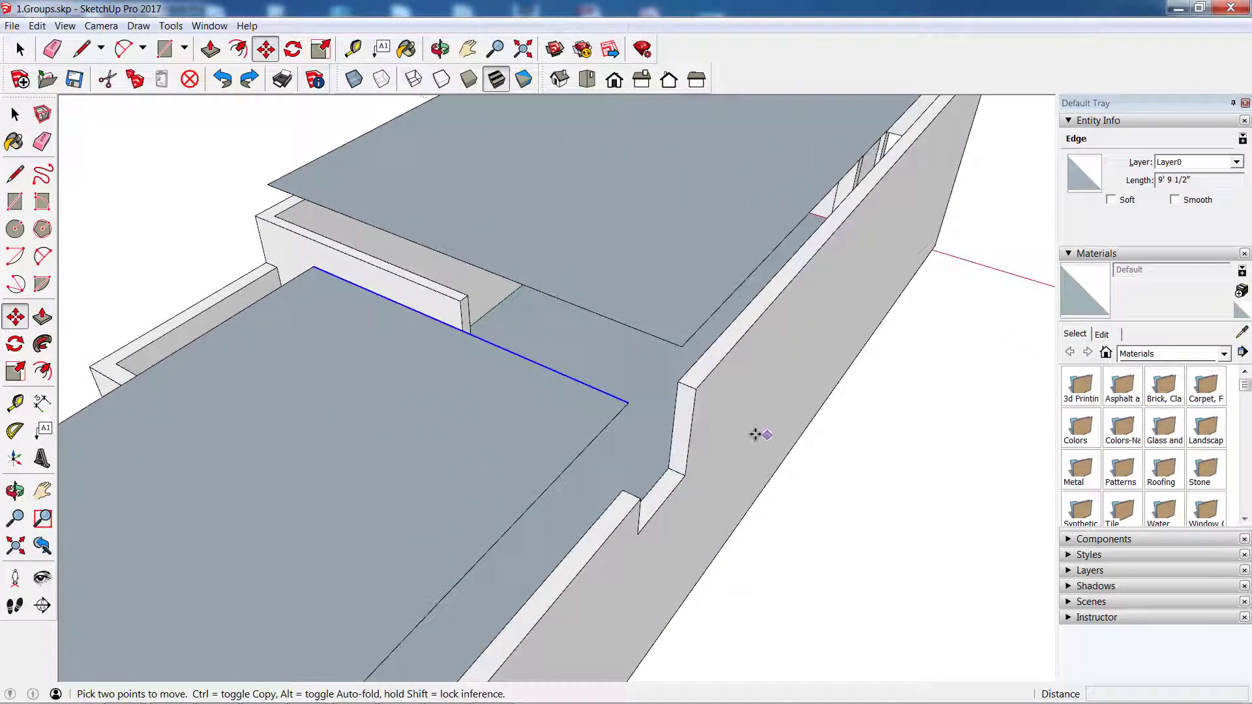
click(628, 402)
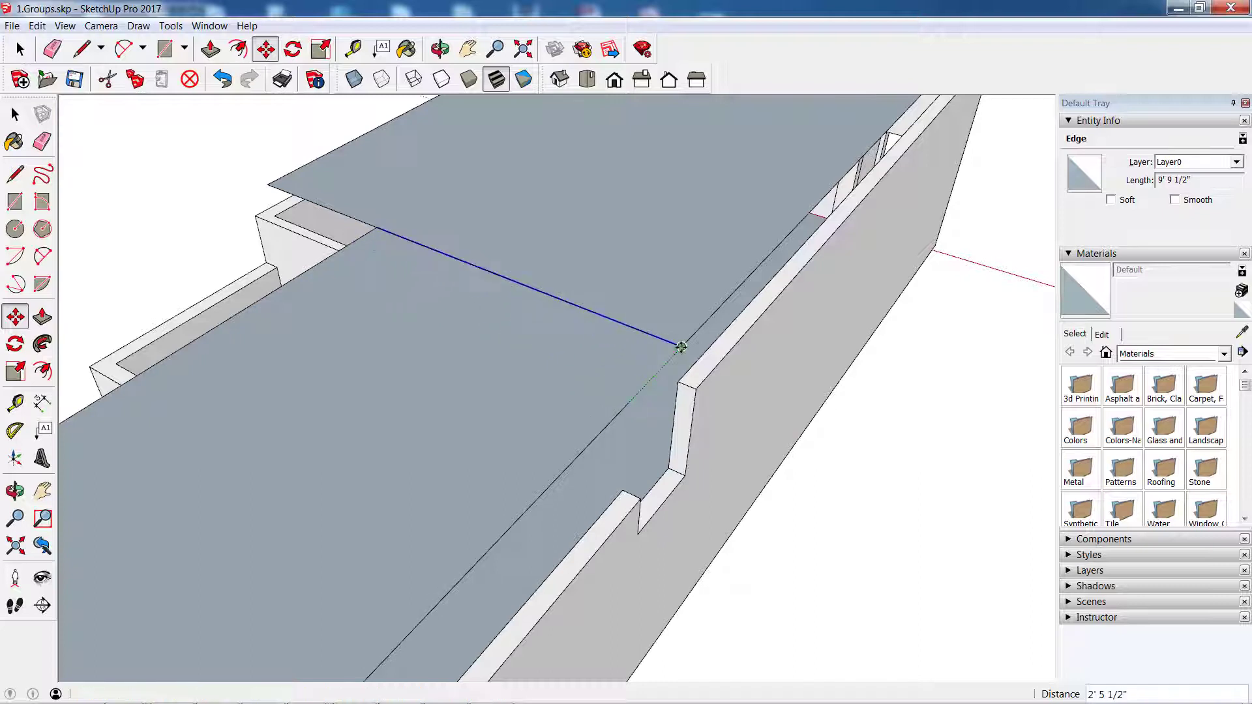
click(682, 345)
Erase the leftover line between the two slabs so they merge
click(42, 140)
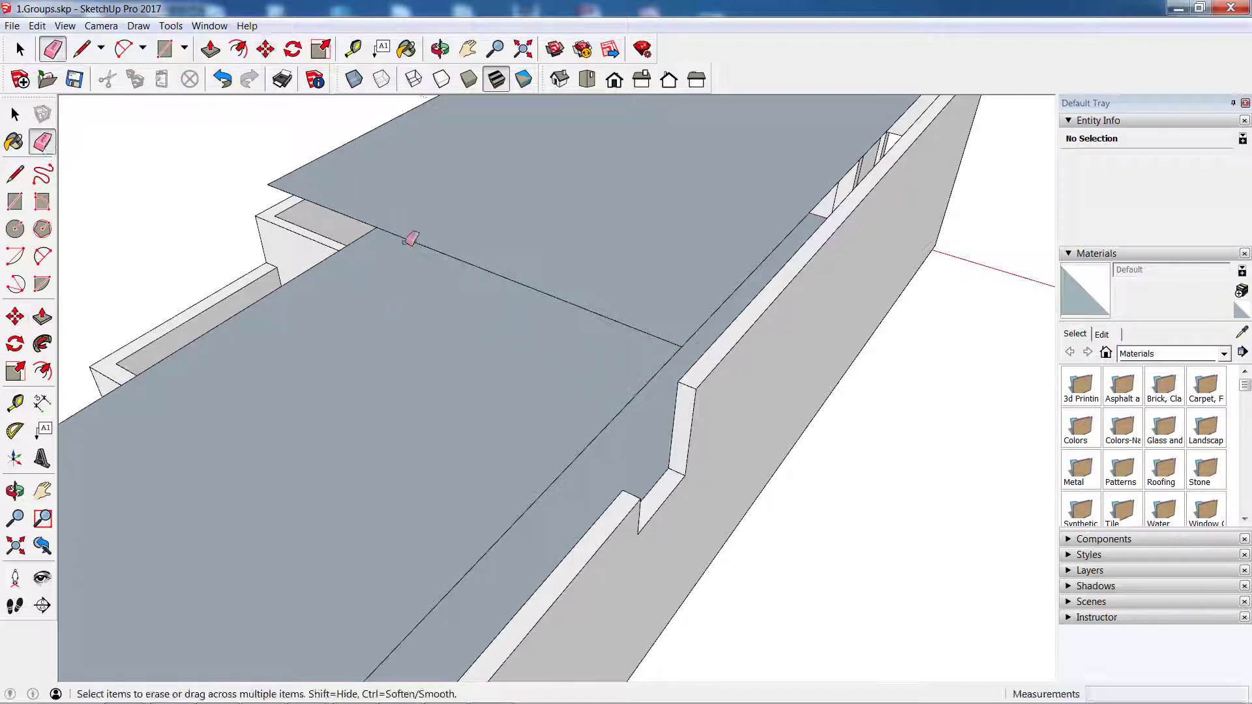
click(421, 240)
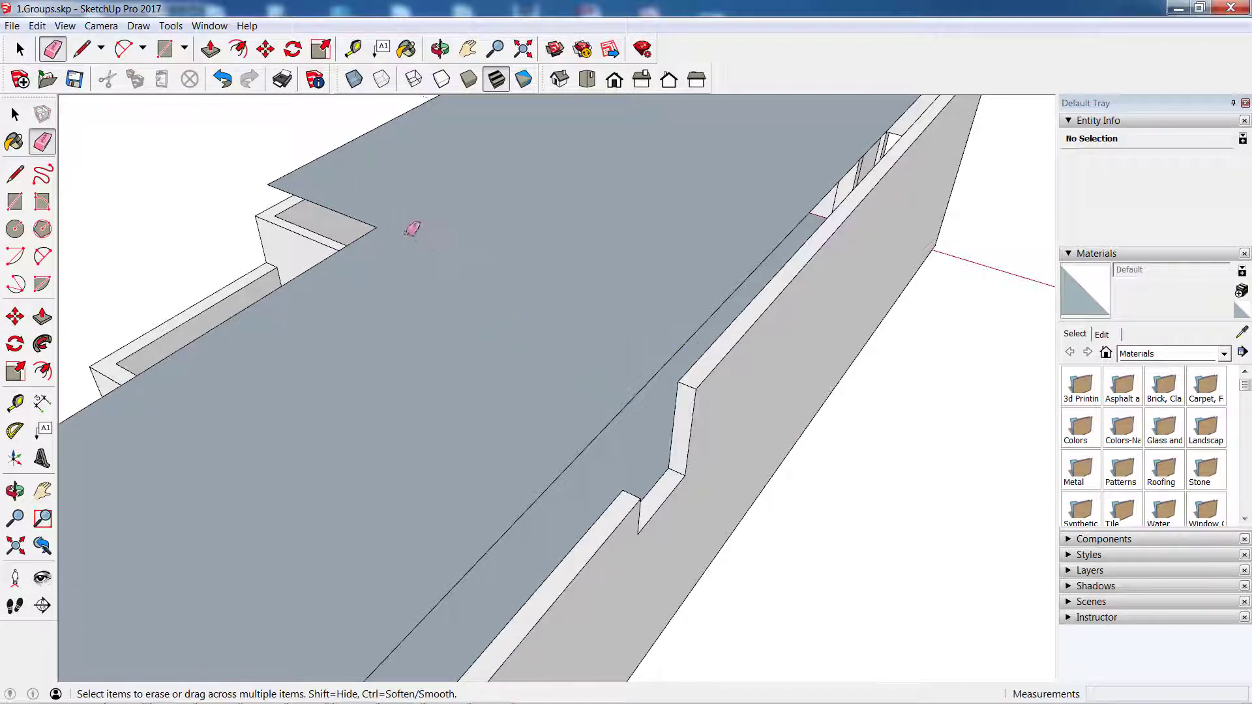
key(space)
mouse_move(172, 187)
middle_down()
mouse_move(693, 73)
mouse_move(303, 305)
middle_up()
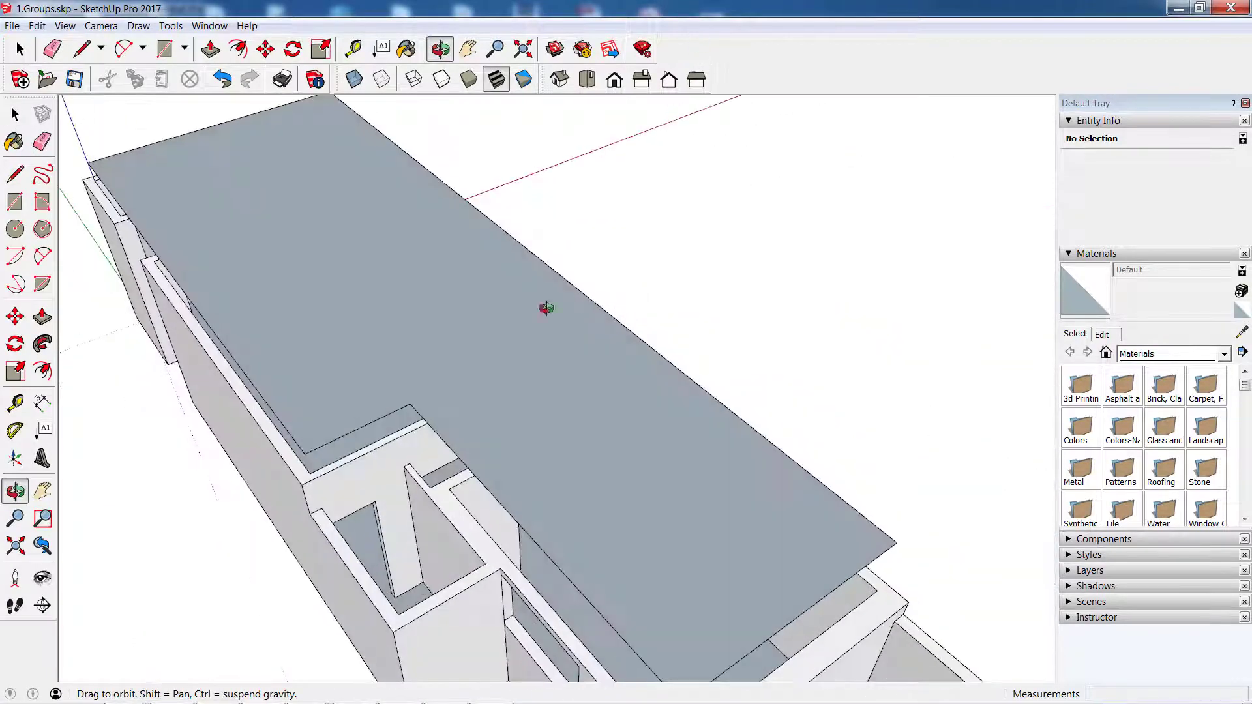
scroll(307, 321, down, 3)
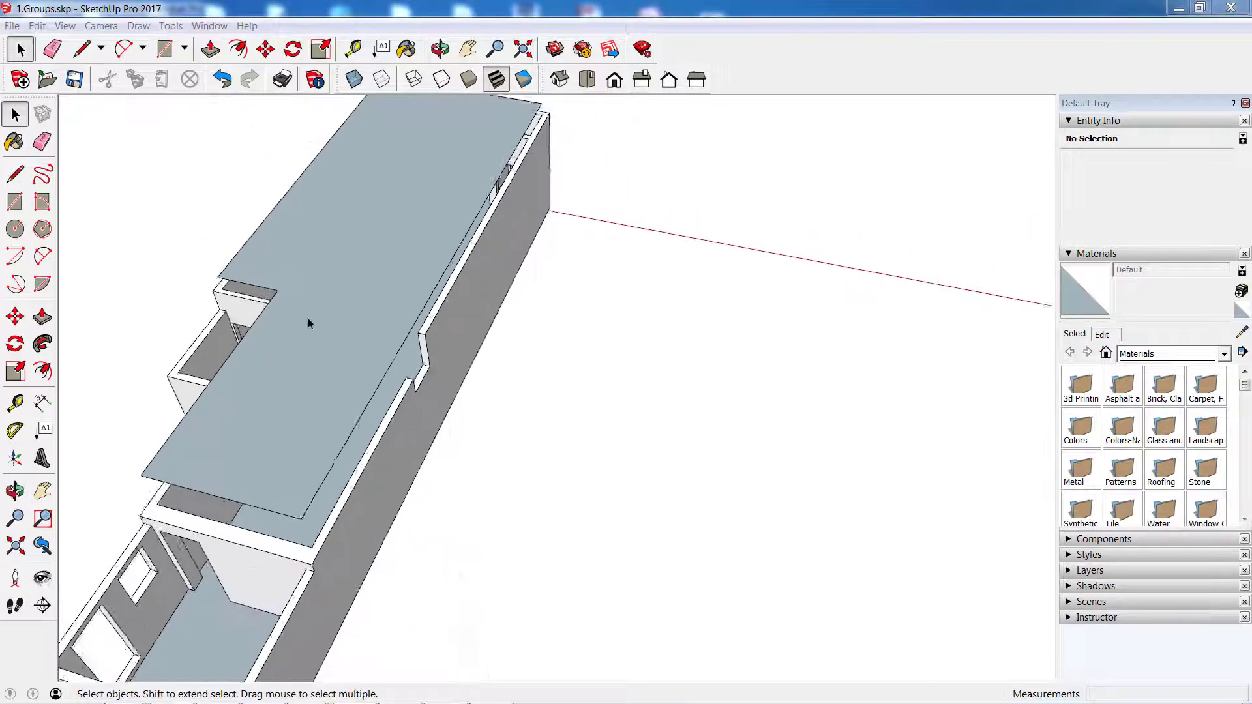
scroll(279, 385, down, 3)
Select the merged L-shaped slab face for offsetting its outline
middle_drag(279, 385, 432, 405)
scroll(404, 365, up, 2)
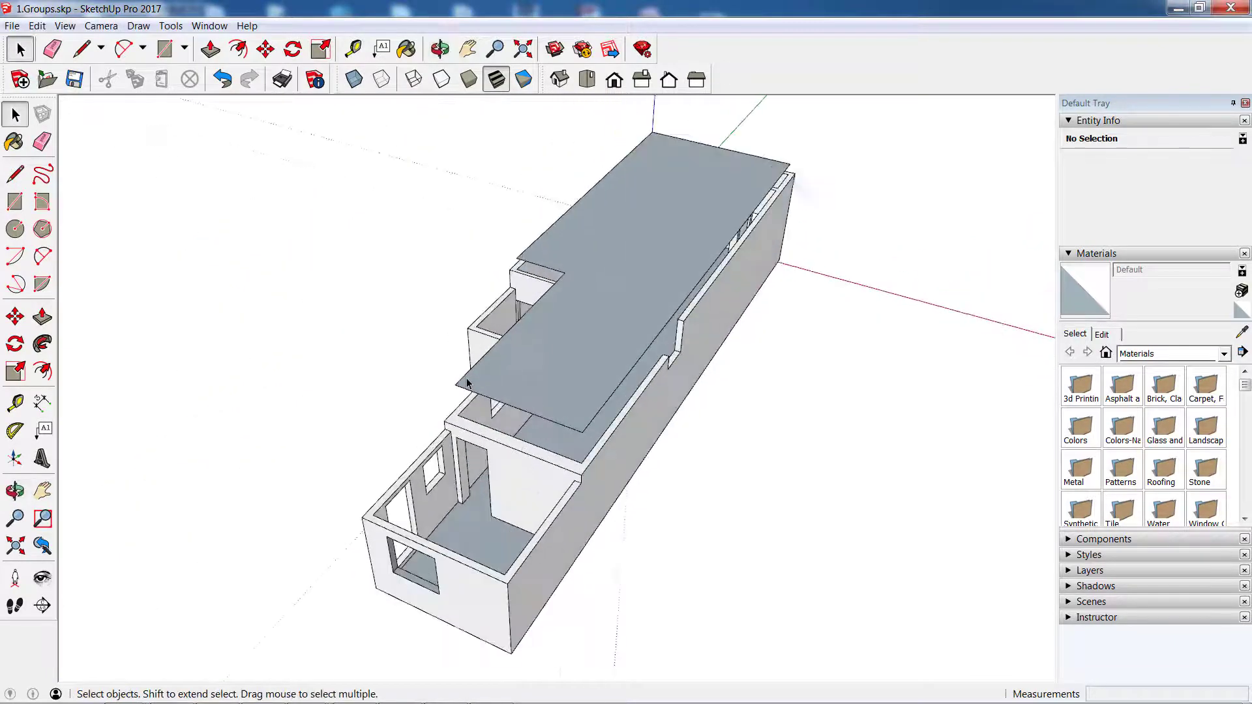
scroll(398, 352, up, 2)
scroll(391, 339, up, 2)
click(417, 365)
scroll(387, 329, up, 1)
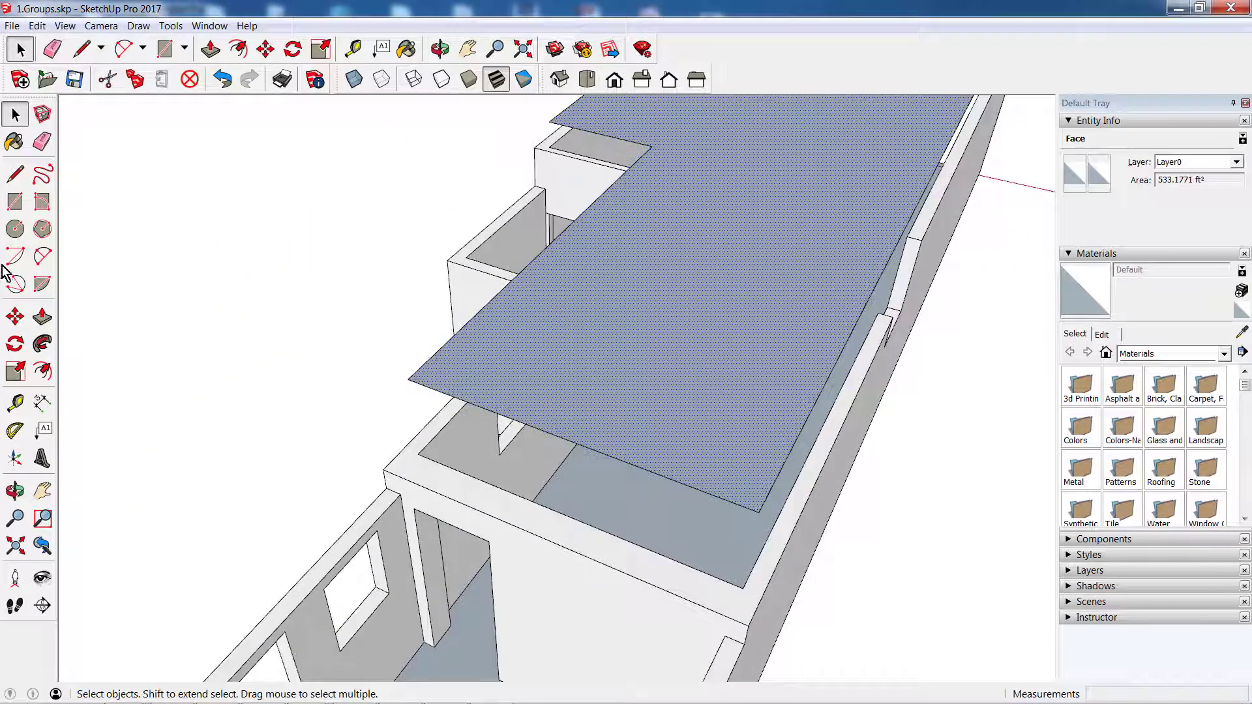
scroll(409, 501, down, 2)
scroll(406, 473, down, 2)
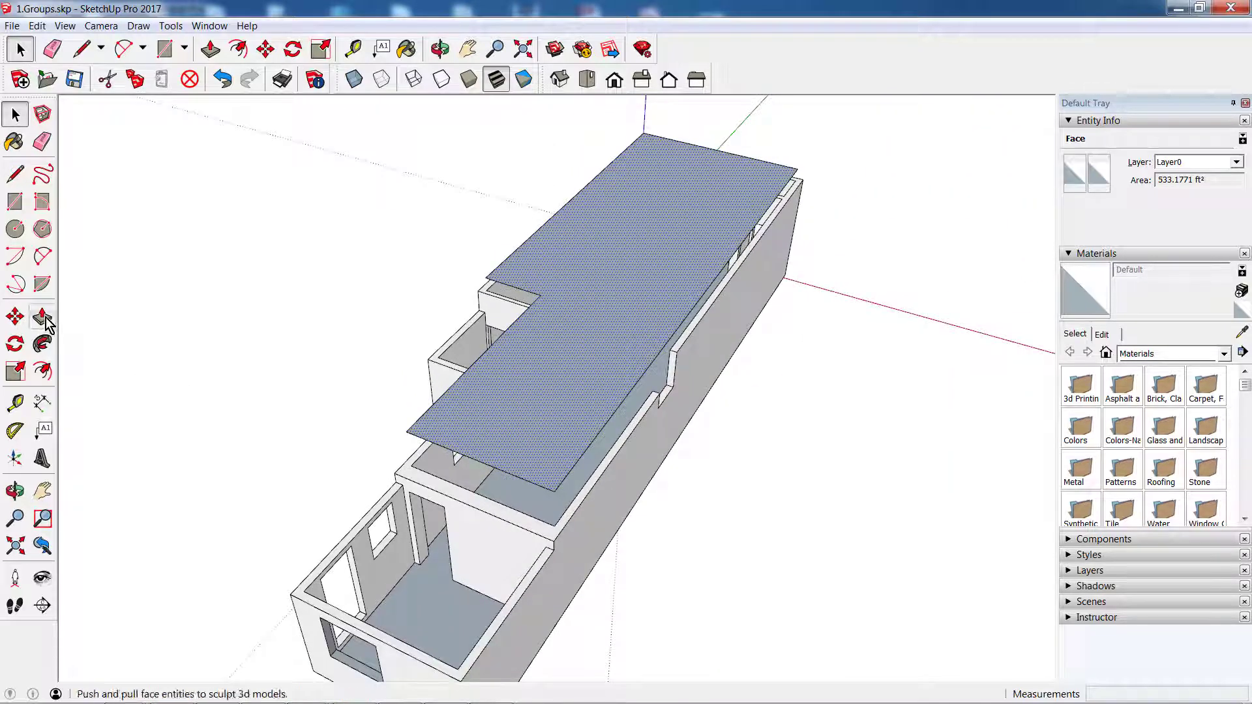
click(43, 372)
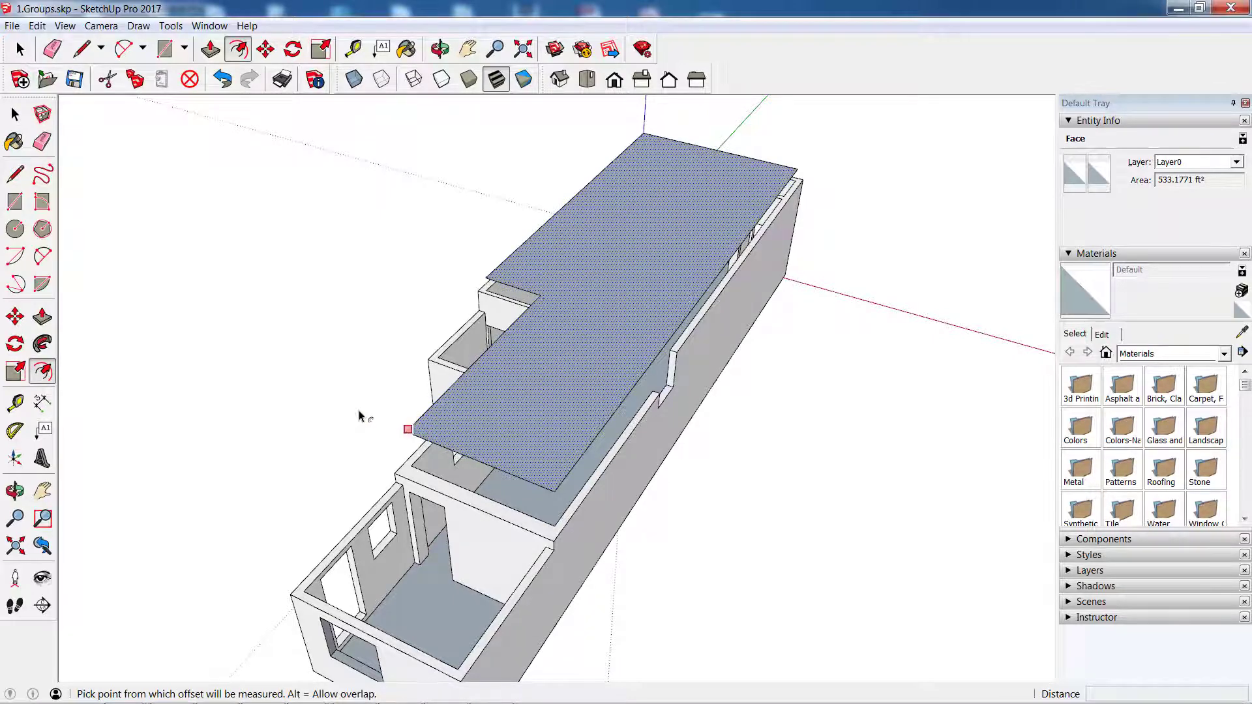
Start an offset from the roof slab's corner, then cancel it
scroll(358, 410, up, 2)
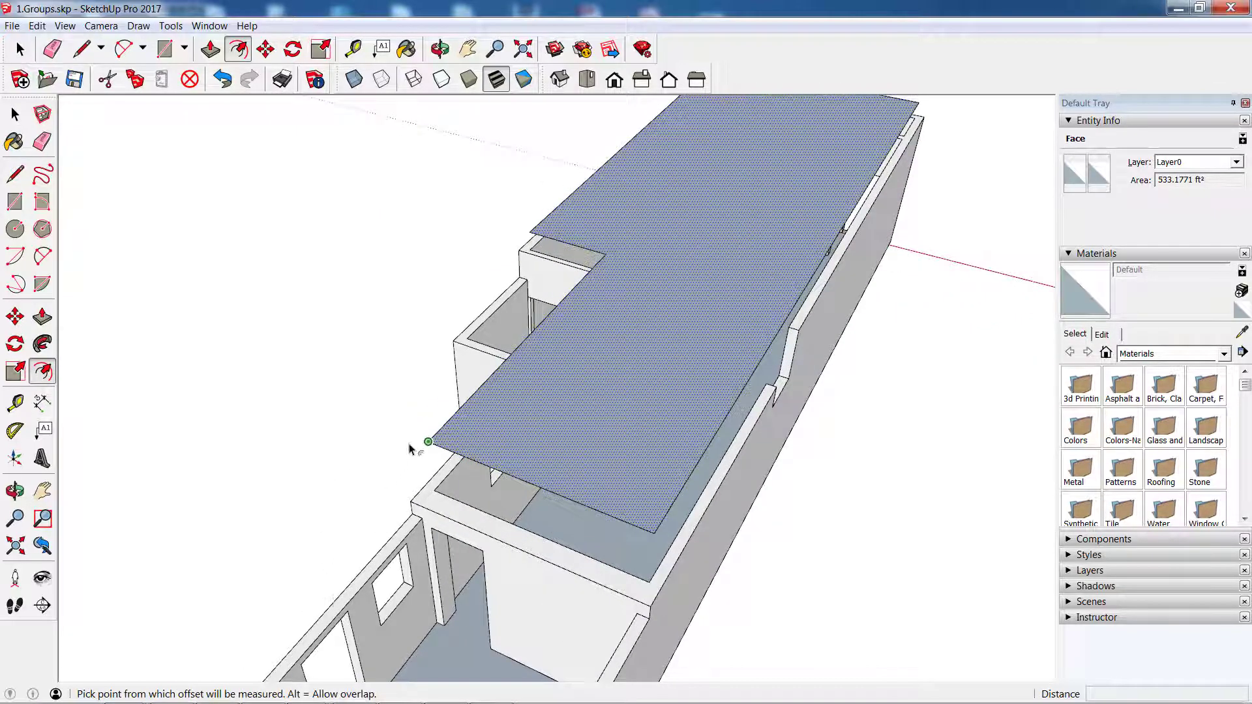
key(alt)
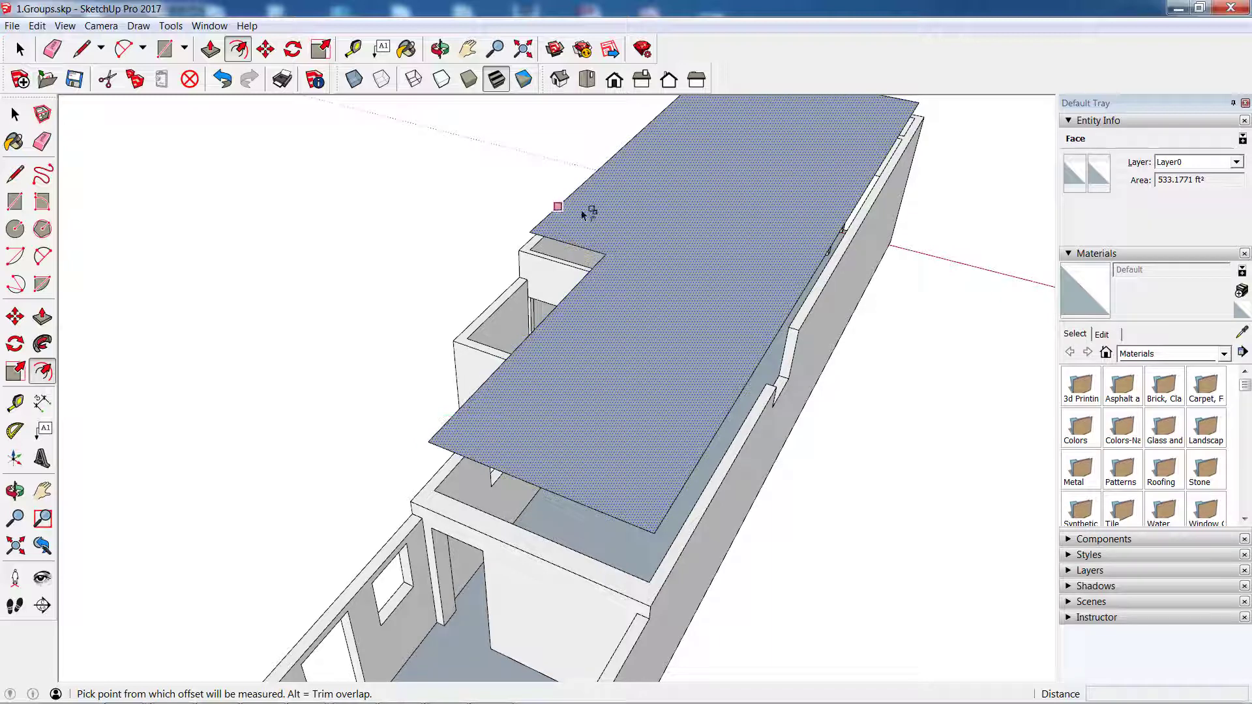
click(429, 441)
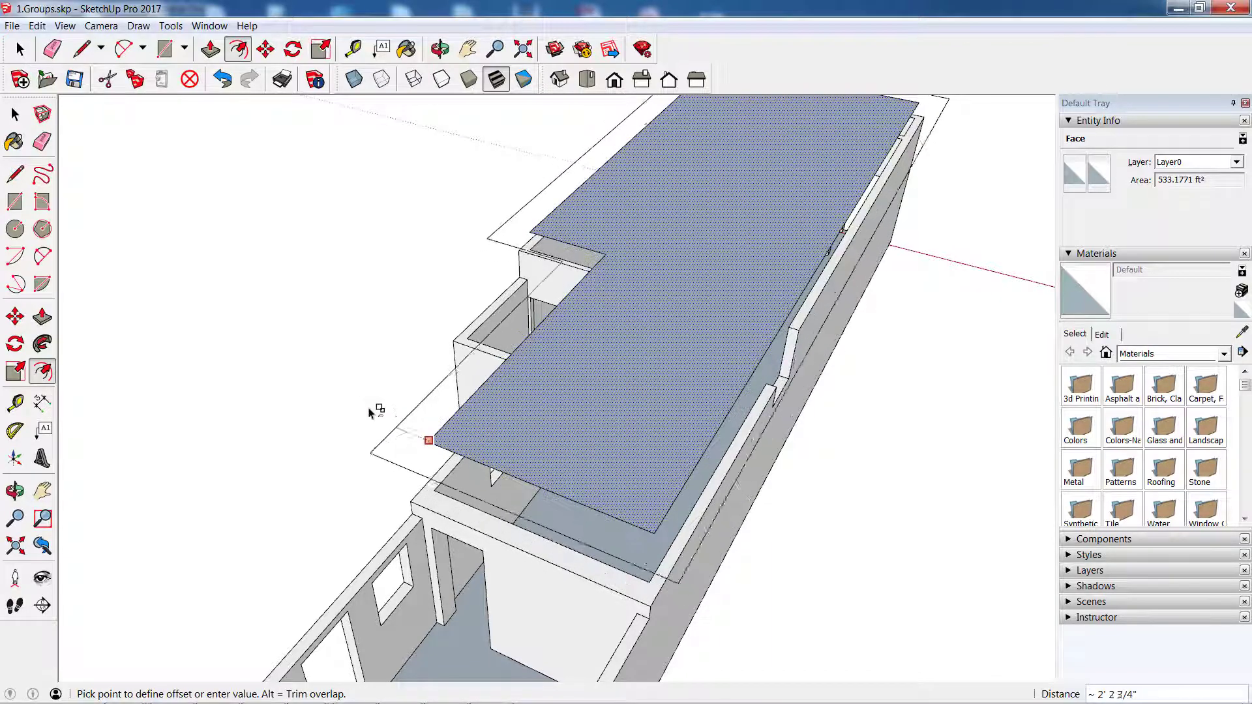
scroll(419, 435, up, 2)
scroll(395, 444, up, 2)
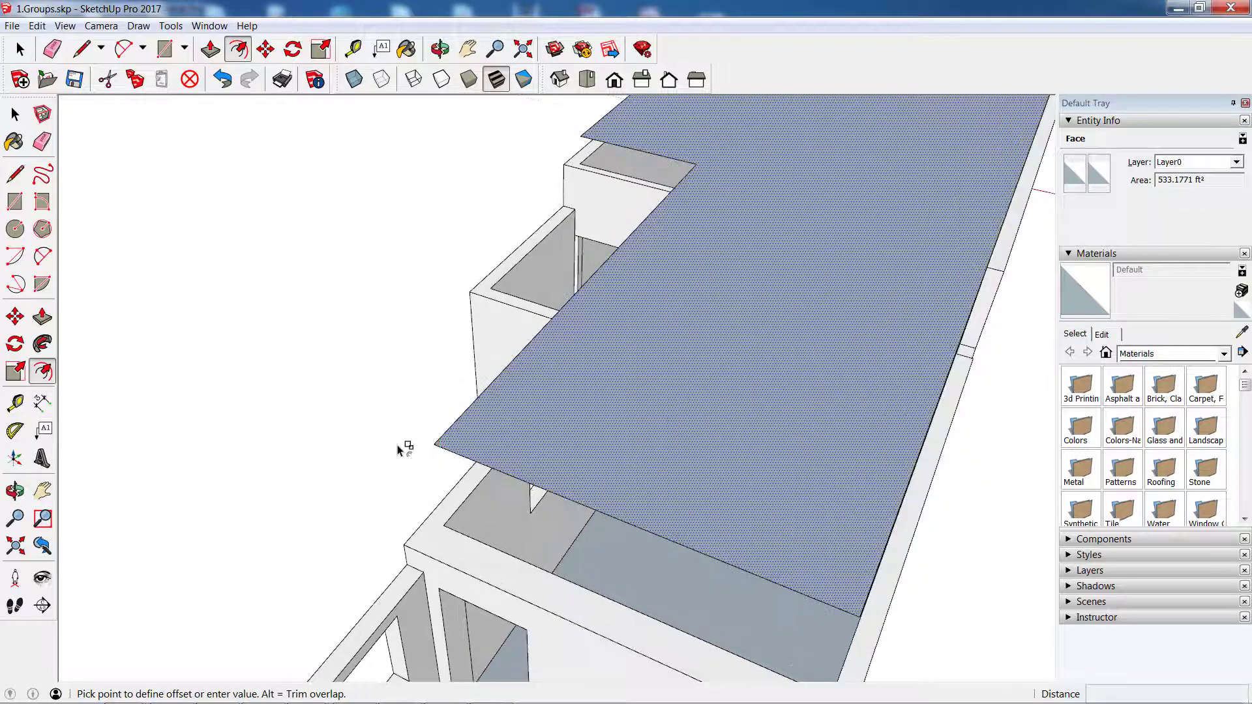
key(Escape)
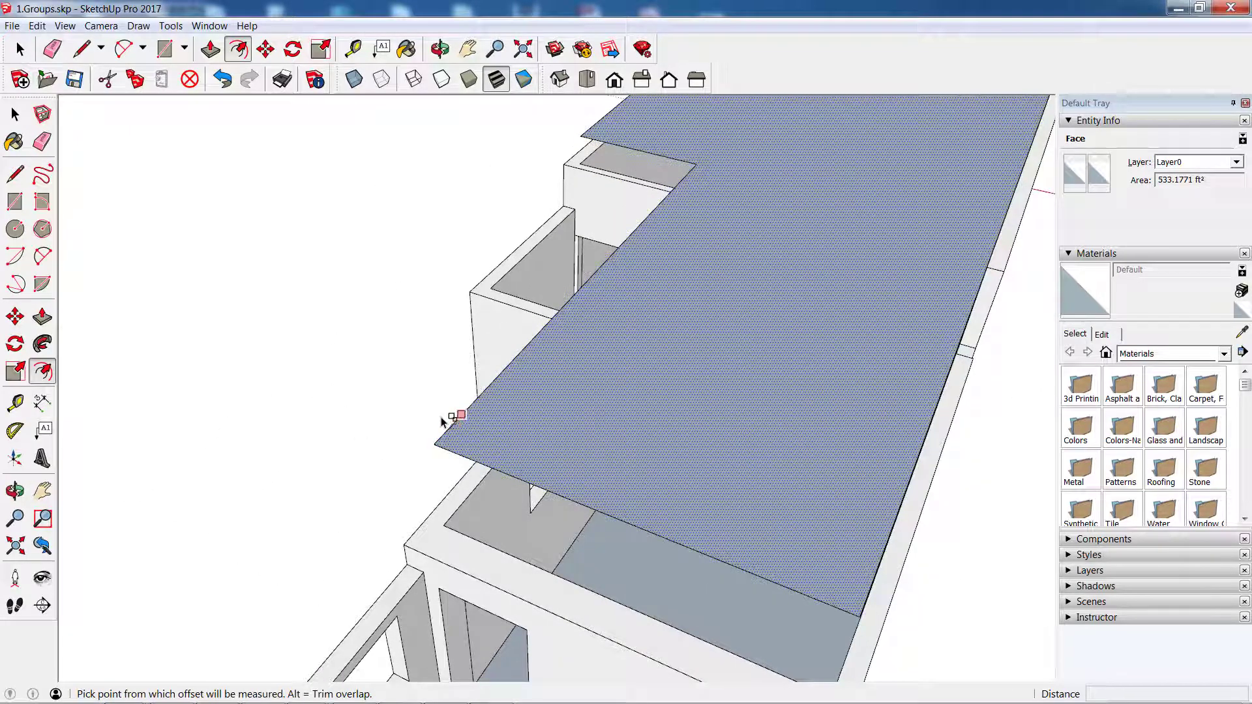
scroll(437, 447, up, 2)
scroll(434, 459, up, 1)
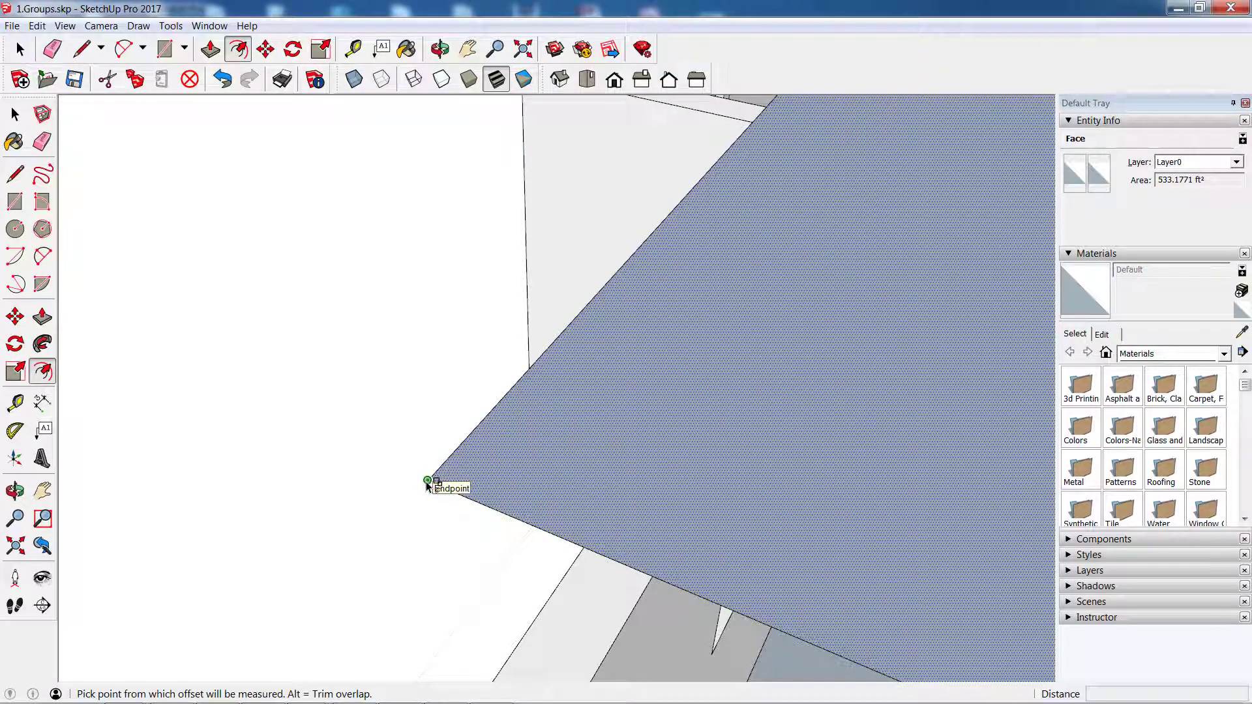
Offset the slab outline by 6 to form a border band, then deselect
click(427, 481)
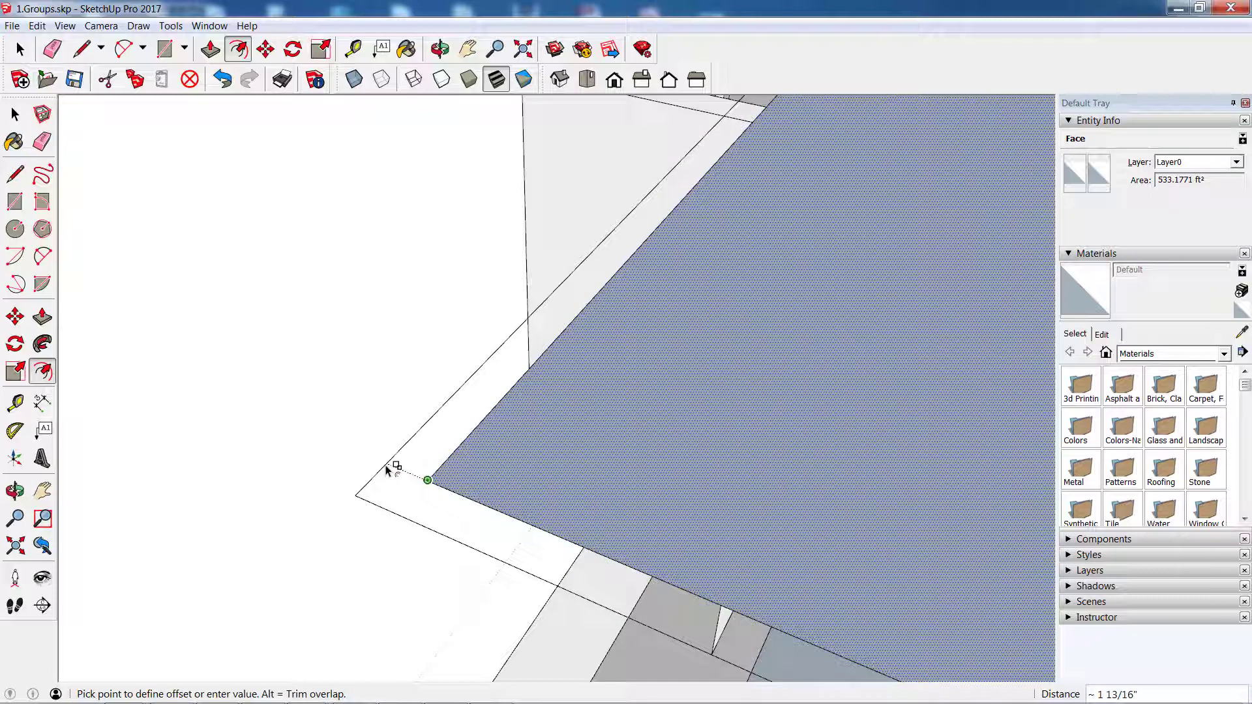
text(6)
key(Return)
scroll(387, 458, down, 2)
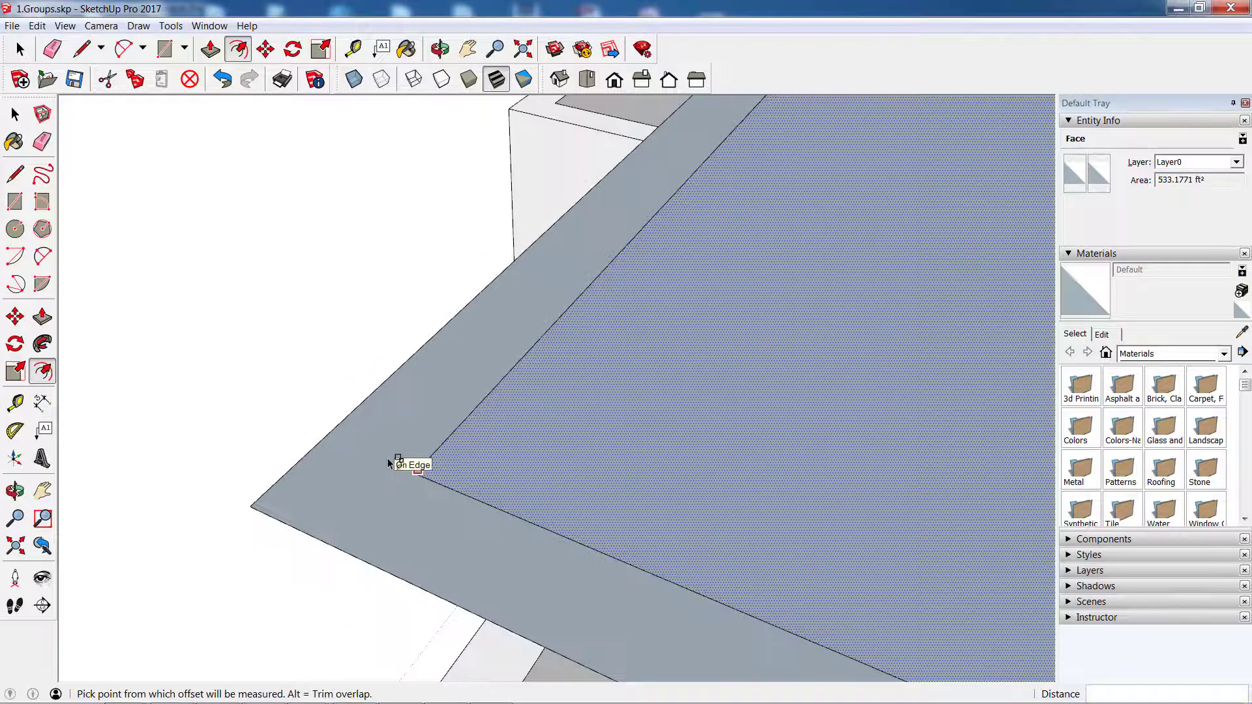
scroll(365, 430, down, 2)
scroll(360, 433, down, 3)
middle_drag(363, 433, 385, 363)
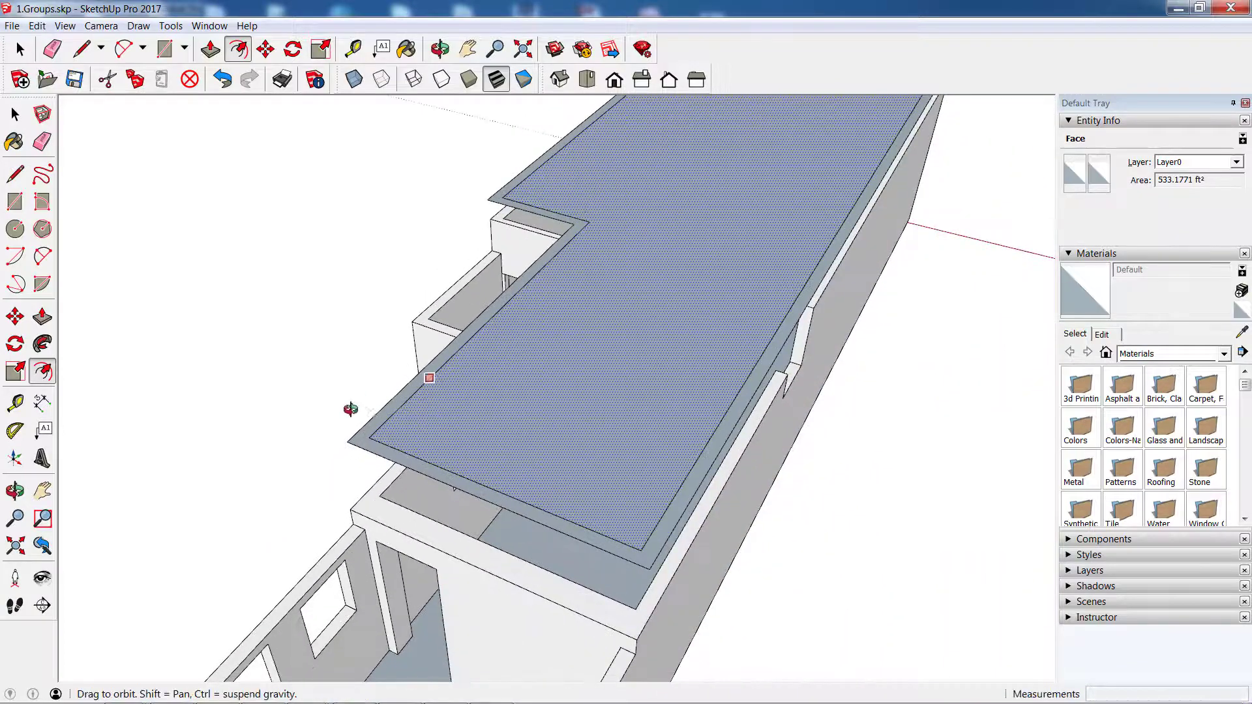
mouse_move(352, 411)
middle_down()
mouse_move(299, 393)
mouse_move(391, 333)
mouse_move(365, 313)
middle_up()
click(15, 114)
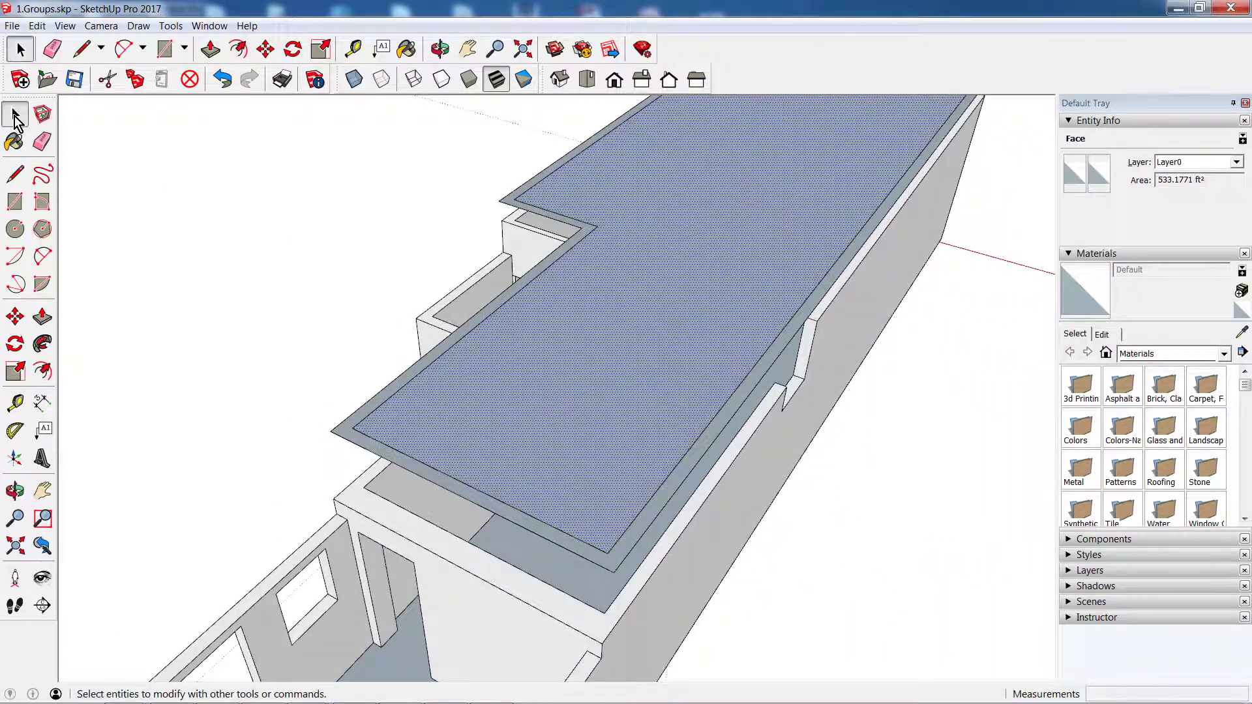
click(168, 230)
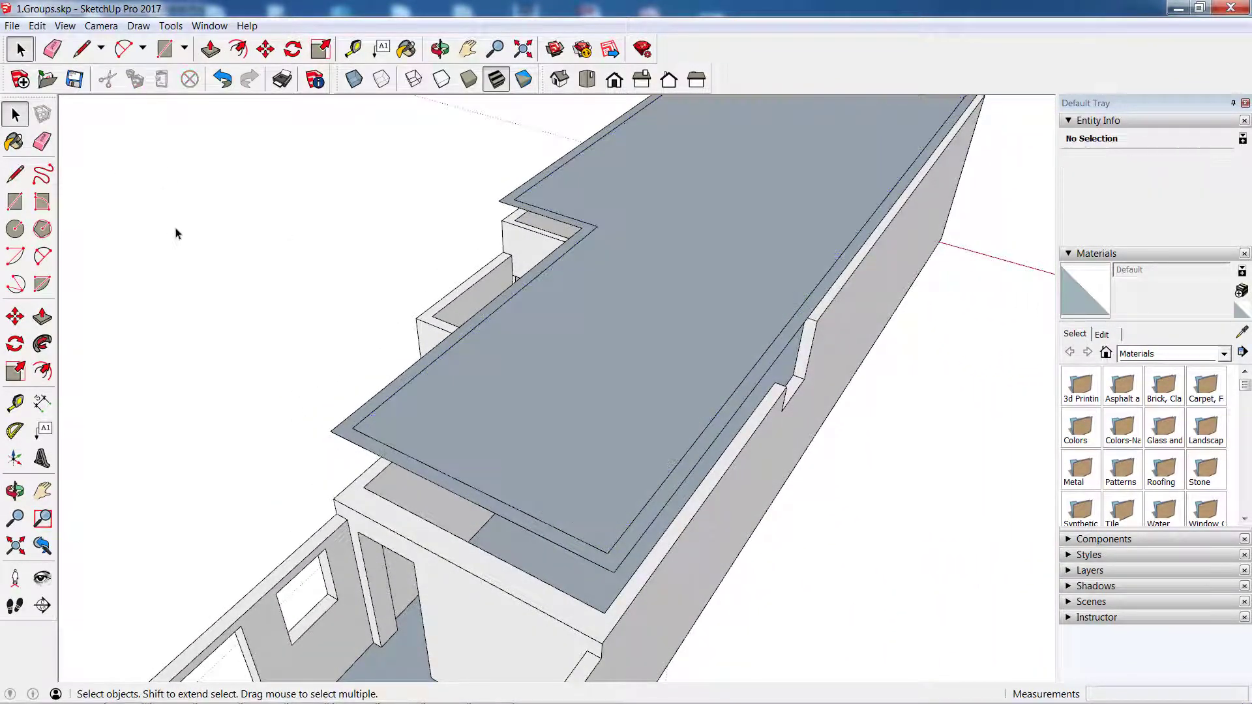
key(super)
click(400, 692)
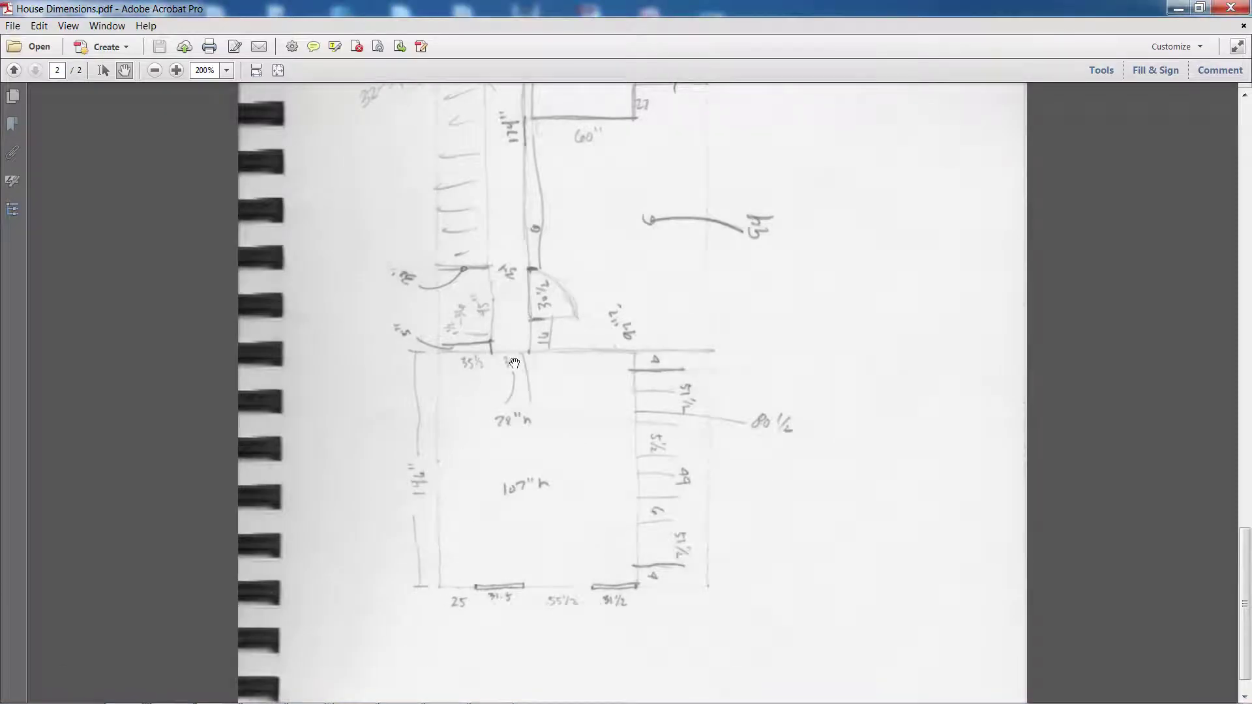
scroll(509, 378, down, 2)
scroll(503, 392, up, 6)
scroll(482, 522, down, 2)
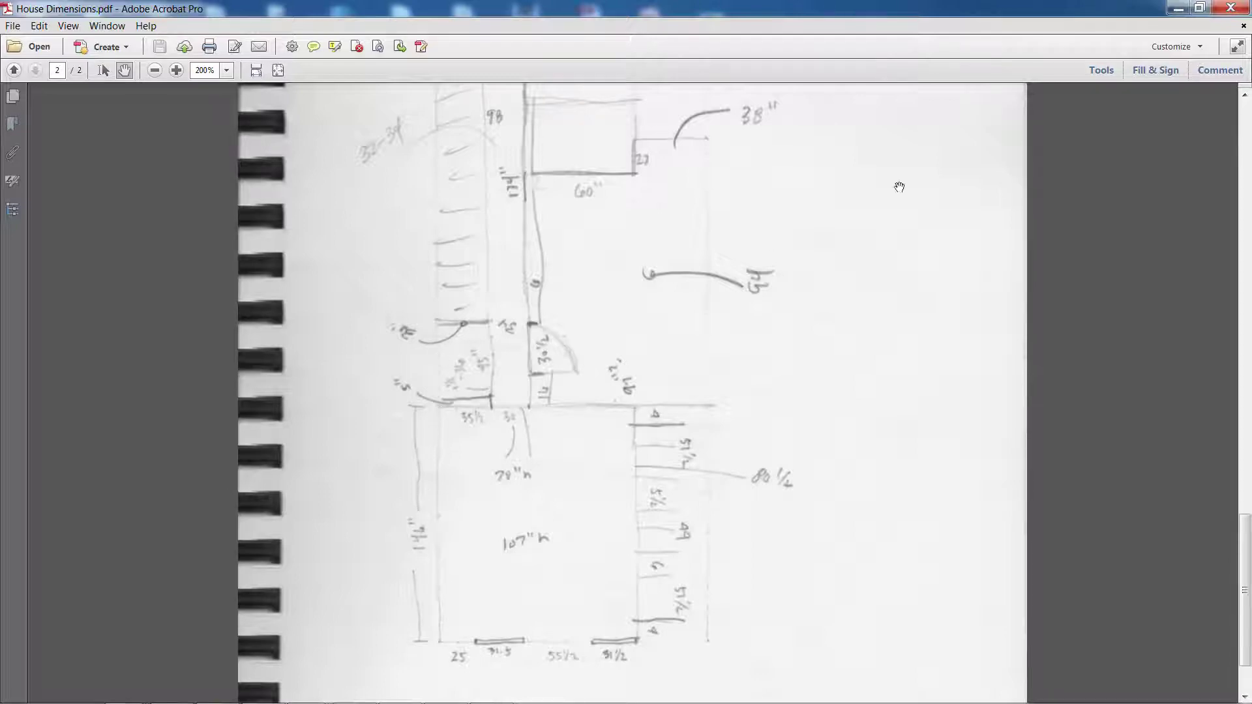
click(1179, 8)
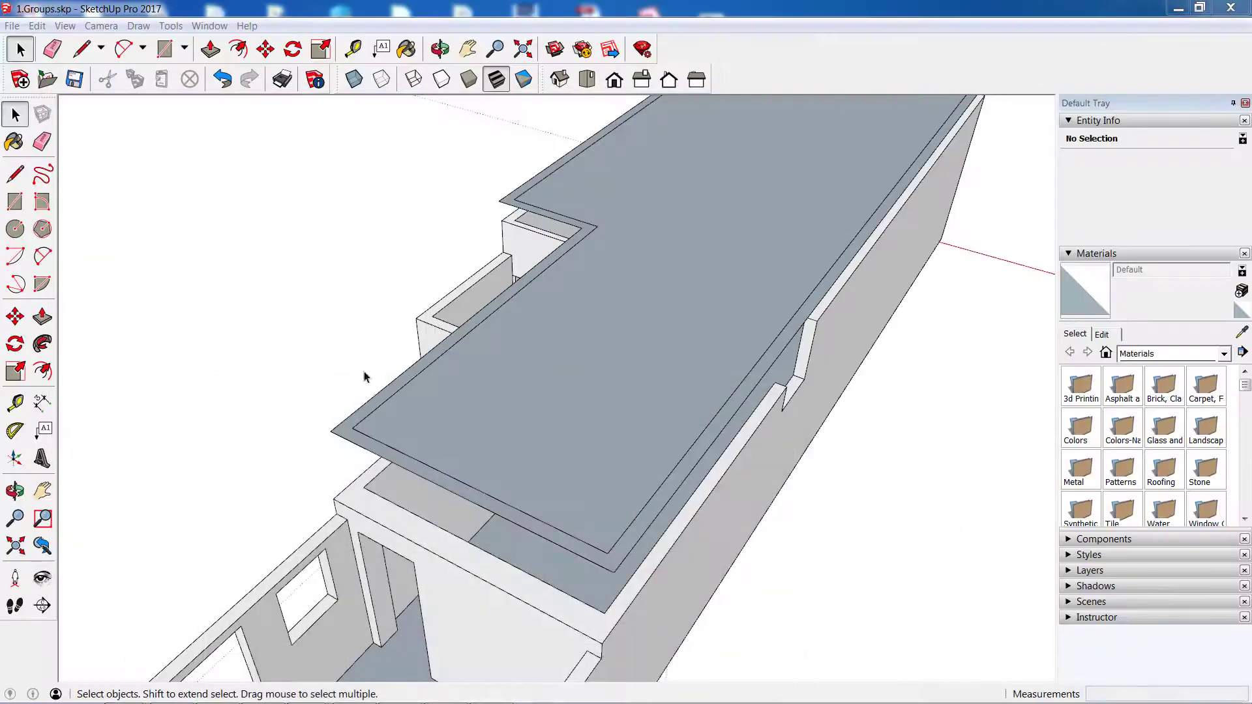
Orbit the model, then bring House Dimensions.pdf back to the front in Acrobat
mouse_move(439, 361)
middle_down()
mouse_move(743, 408)
mouse_move(648, 406)
mouse_move(808, 304)
mouse_move(453, 349)
mouse_move(637, 420)
mouse_move(618, 428)
mouse_move(696, 537)
mouse_move(520, 318)
mouse_move(477, 299)
mouse_move(474, 311)
middle_up()
middle_drag(721, 456, 790, 520)
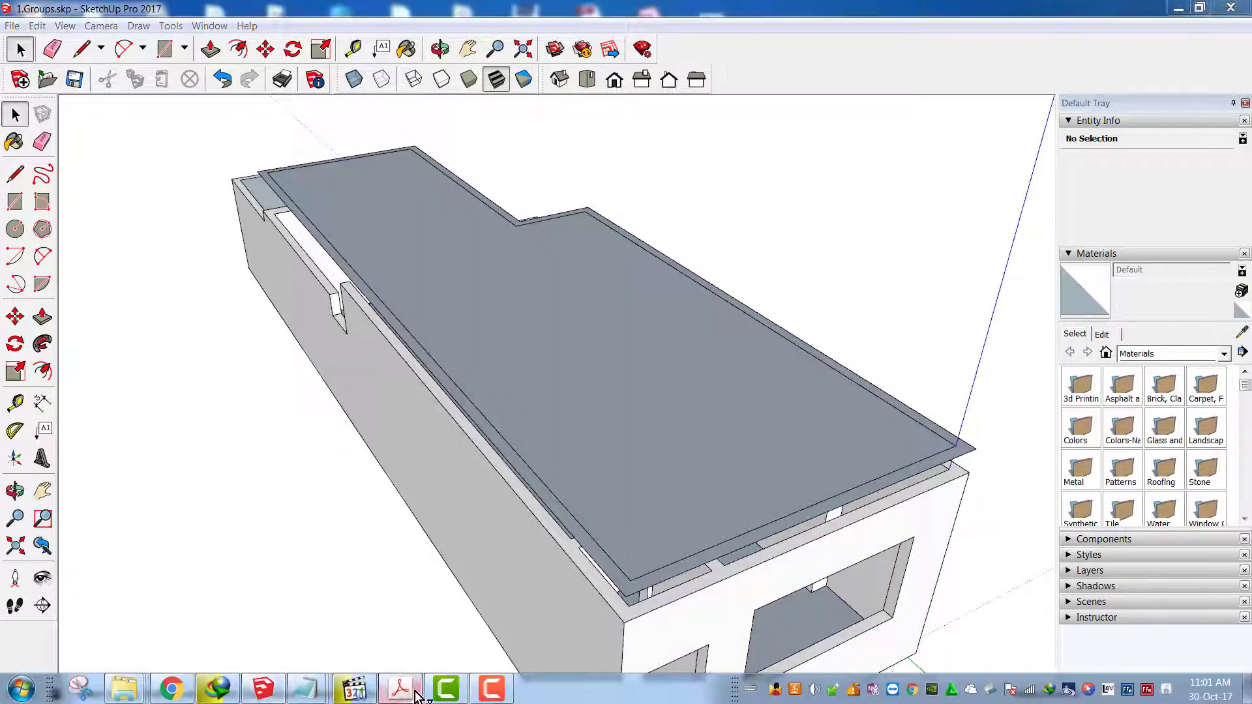
click(400, 690)
scroll(536, 508, up, 1)
Scroll the house sketch to the lower floor plan and its measurements
scroll(535, 508, up, 4)
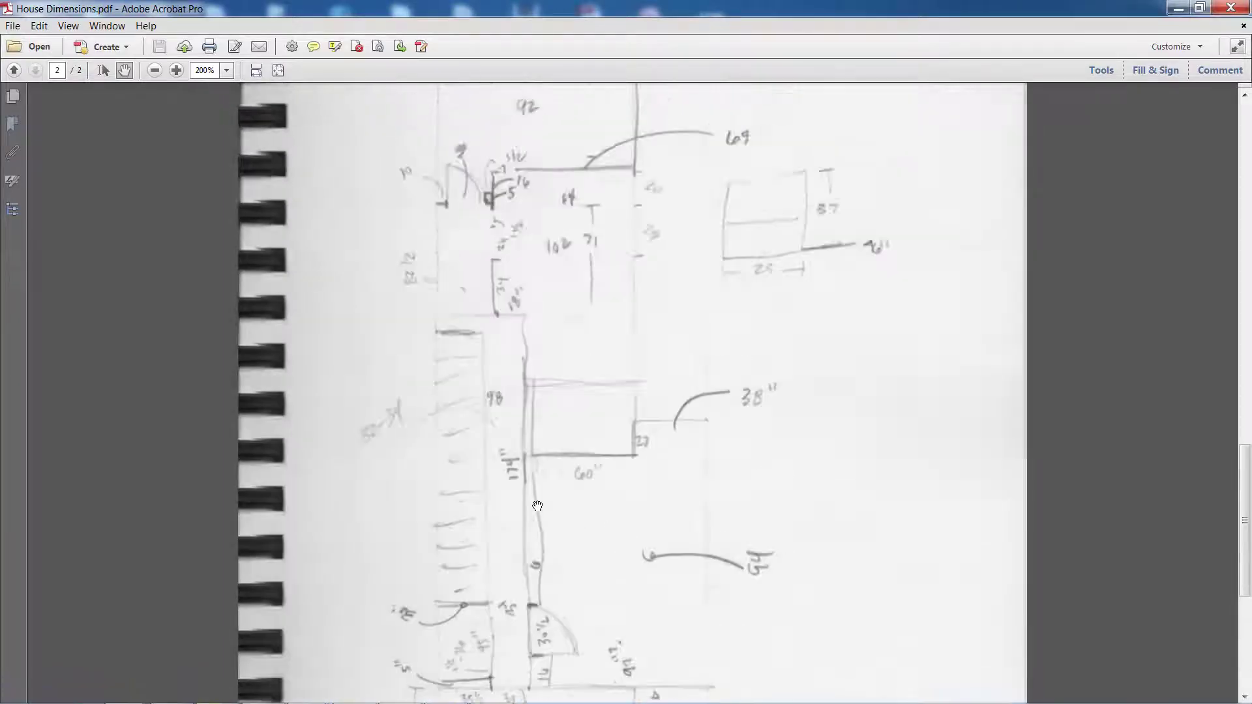
scroll(537, 507, up, 2)
scroll(537, 506, up, 1)
scroll(538, 506, up, 2)
scroll(537, 506, down, 3)
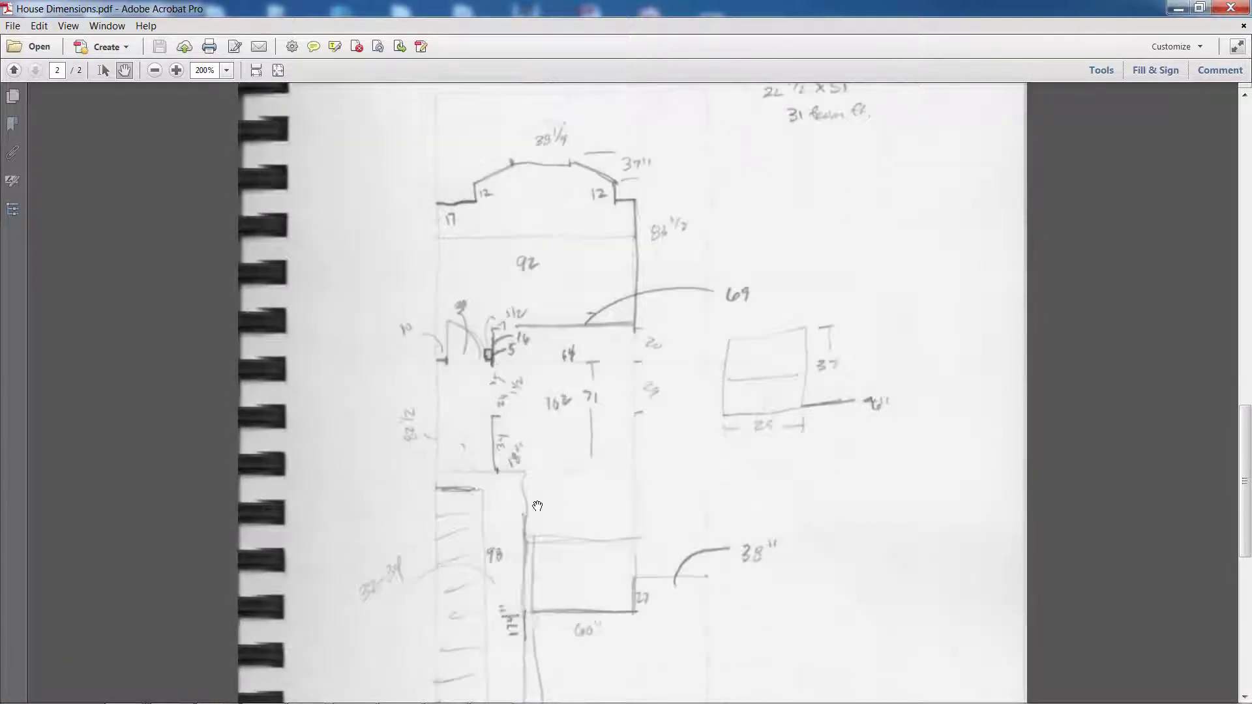
scroll(538, 506, down, 3)
scroll(486, 318, down, 5)
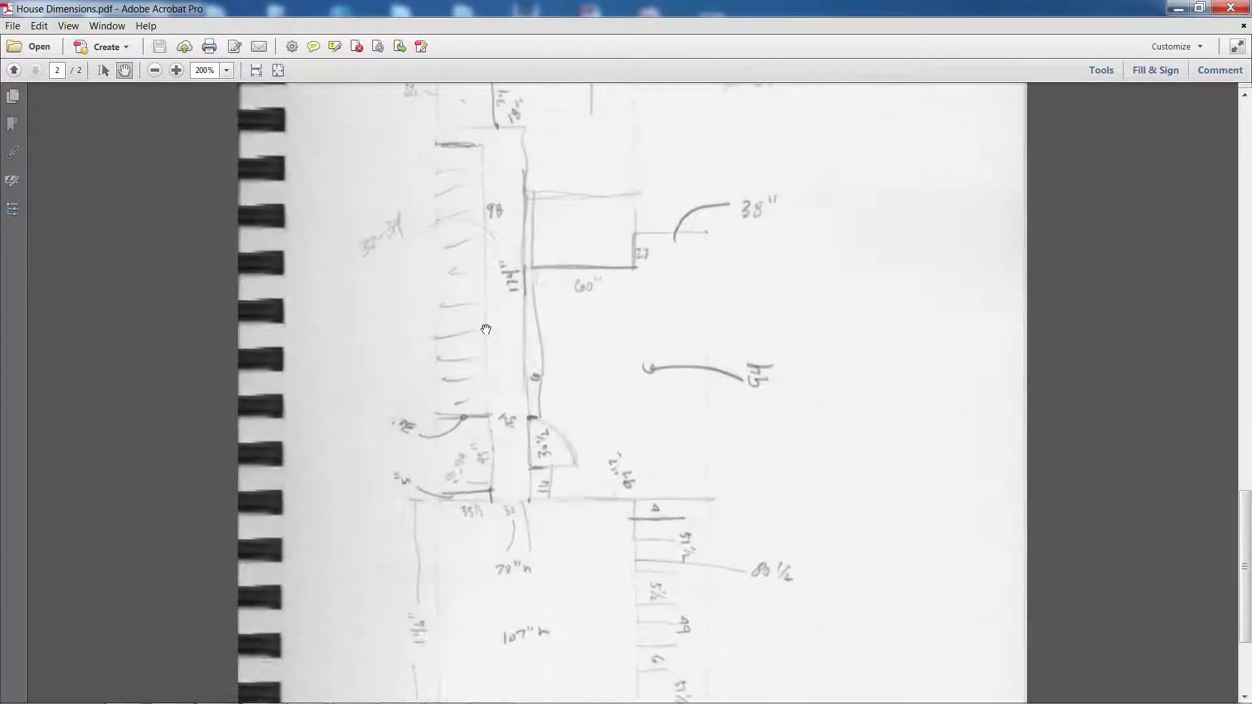
scroll(486, 330, down, 4)
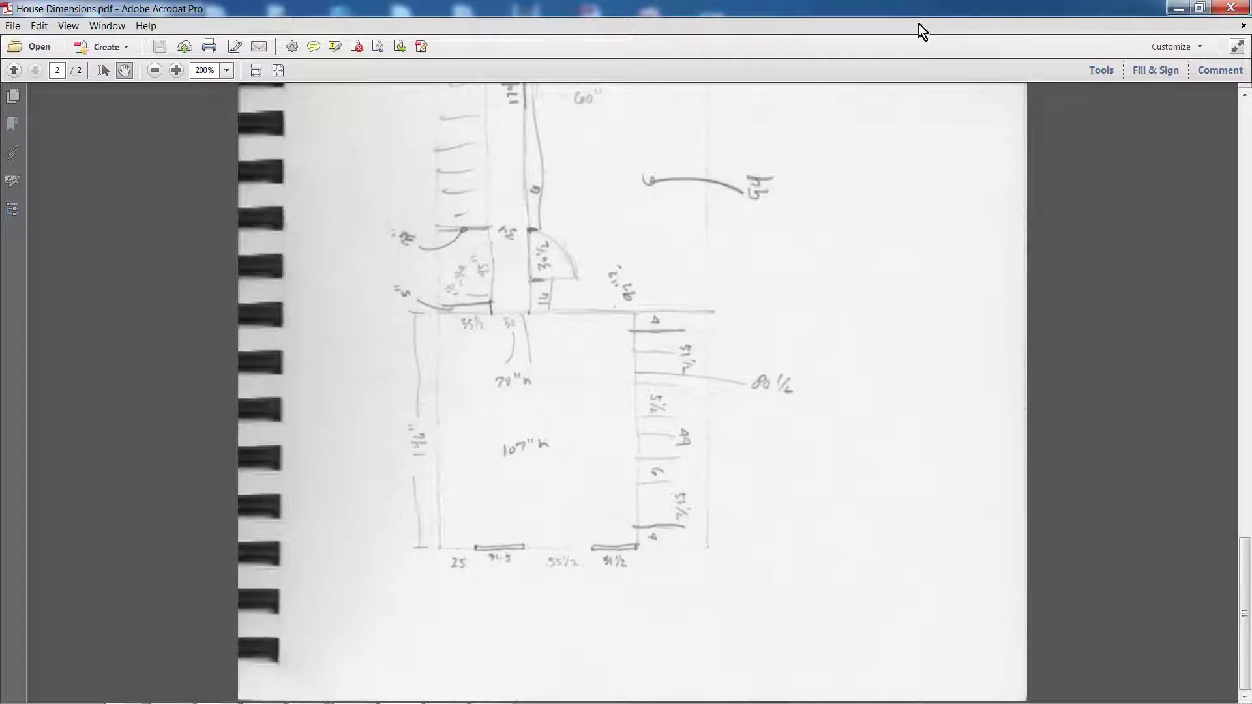
Back in the model, place a first guide across the slab from its near edge
click(1178, 9)
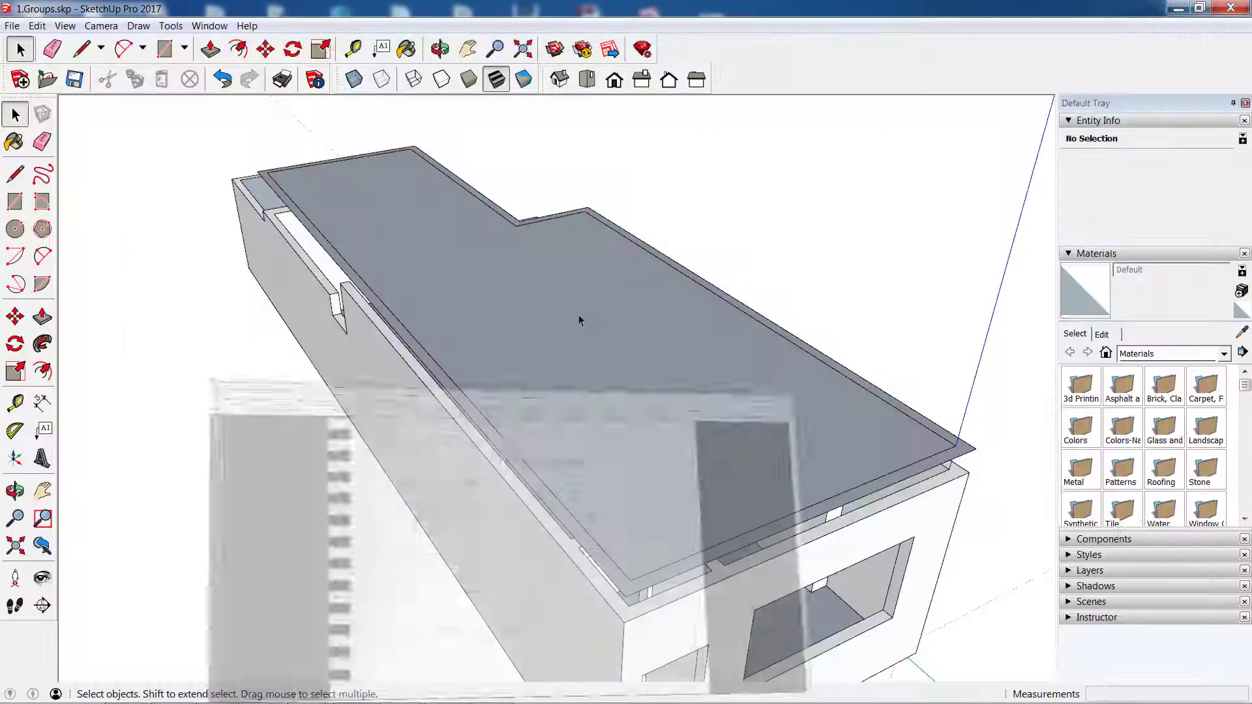
mouse_move(655, 530)
middle_down()
mouse_move(536, 460)
mouse_move(471, 481)
mouse_move(456, 433)
mouse_move(483, 531)
mouse_move(421, 590)
middle_up()
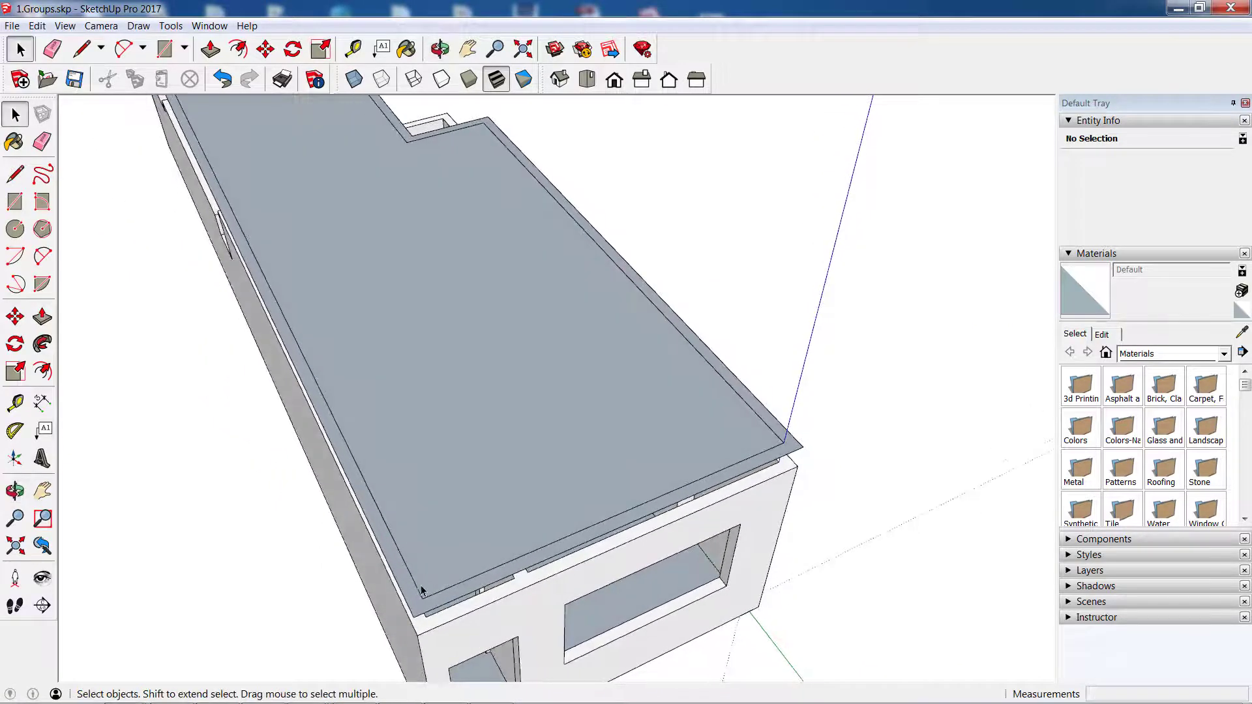
click(15, 403)
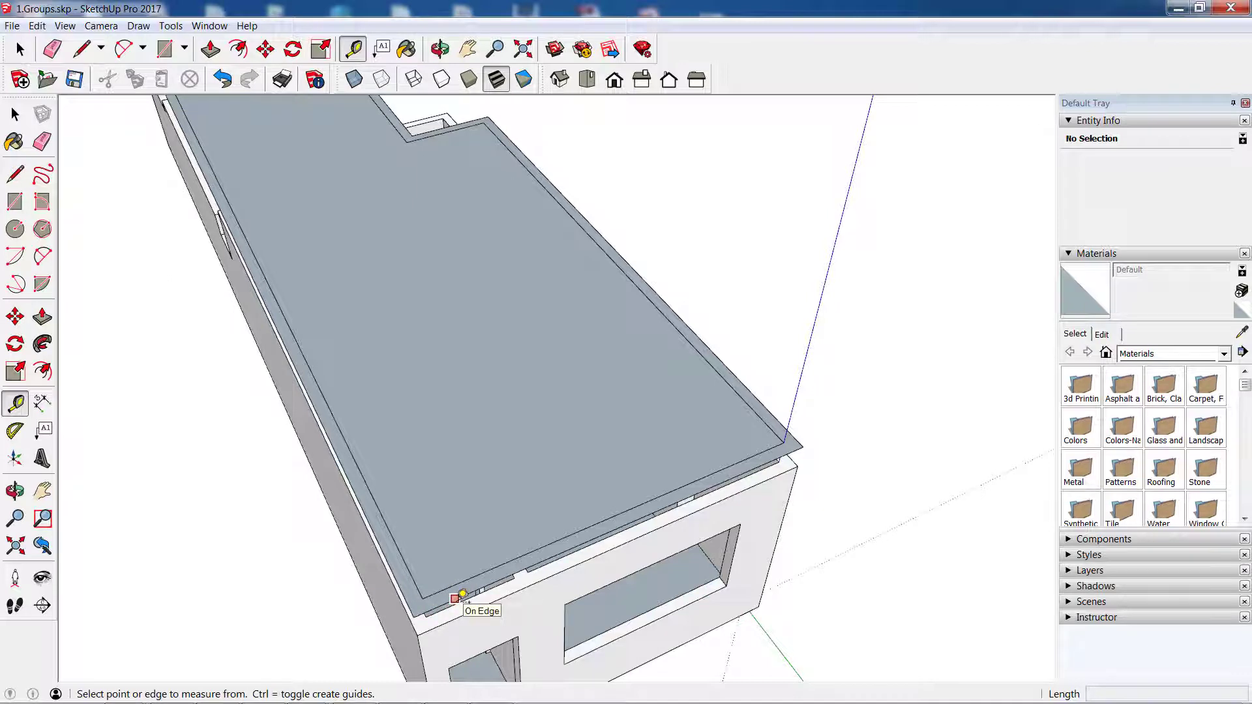
click(455, 598)
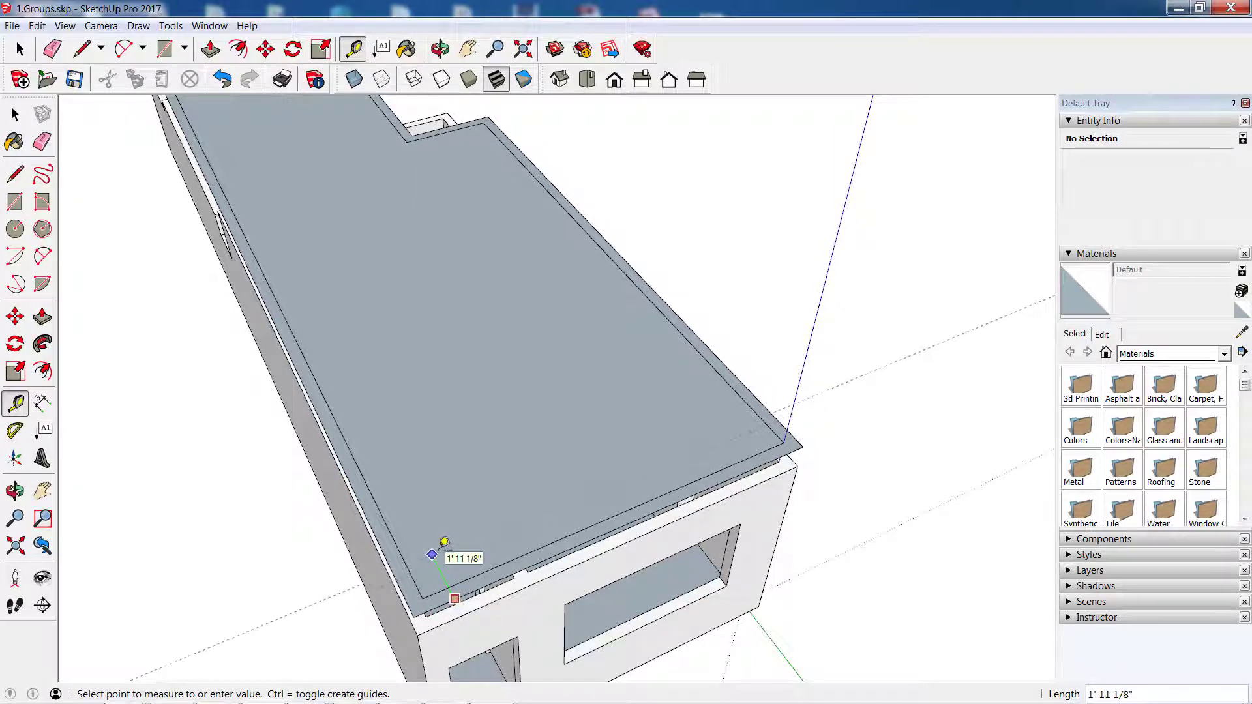
text(146)
click(444, 543)
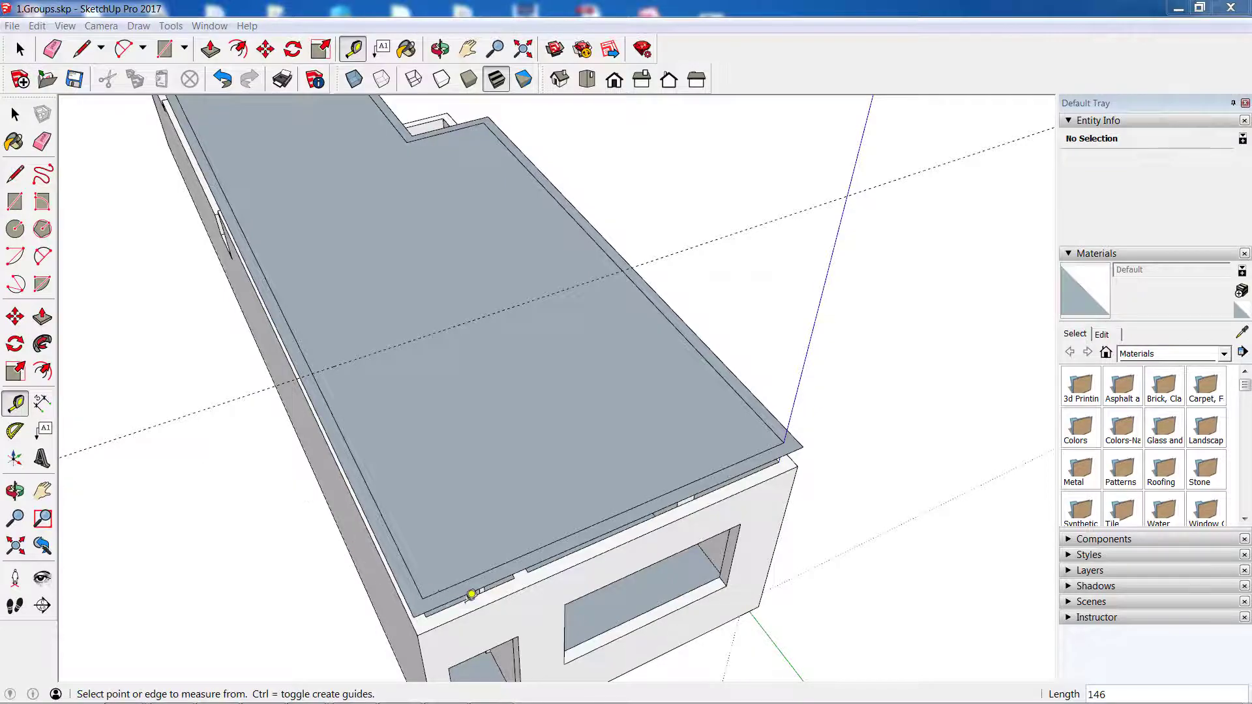
scroll(470, 590, down, 2)
scroll(433, 590, up, 3)
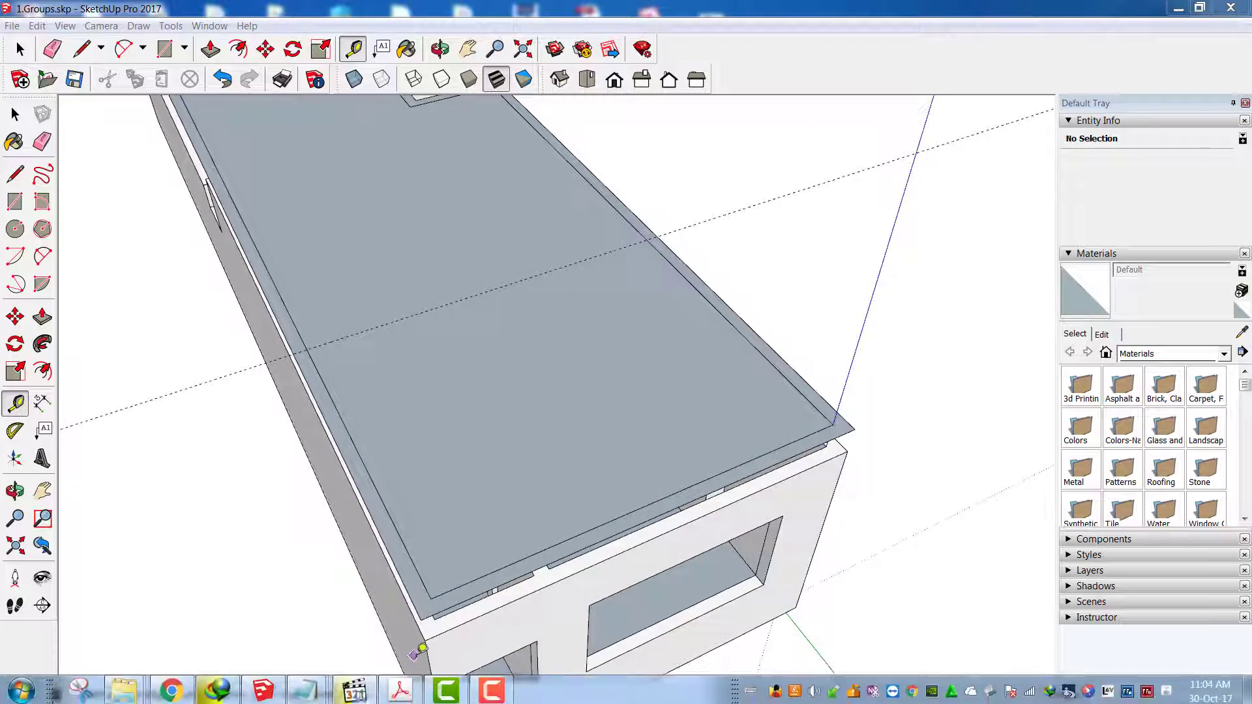
click(400, 688)
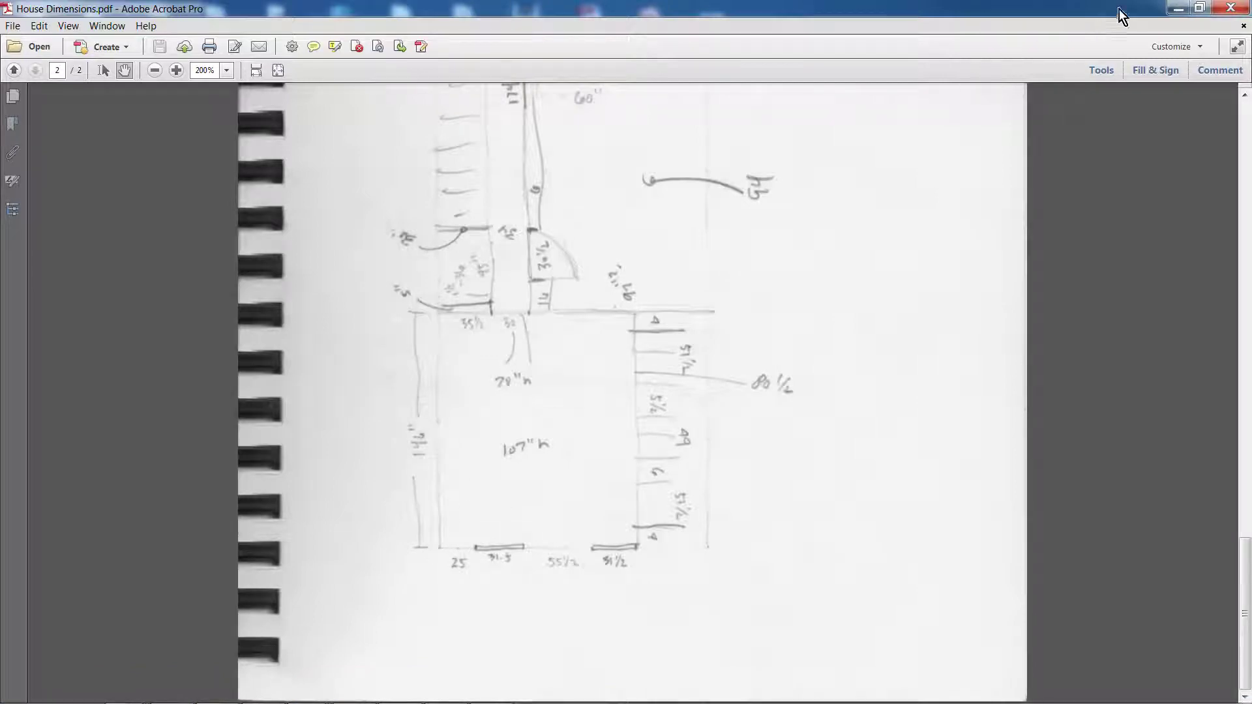
Delete all guides and redo the guide 146 inches from the slab's near edge
click(1177, 8)
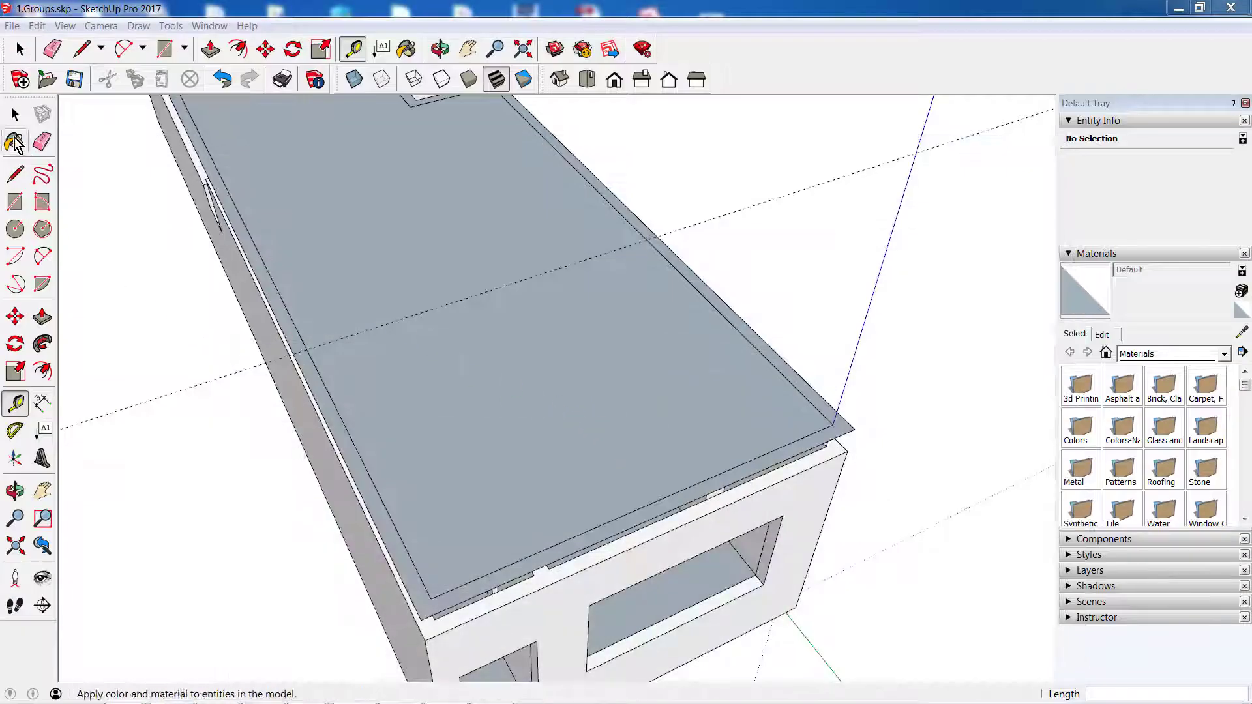
click(15, 114)
click(62, 26)
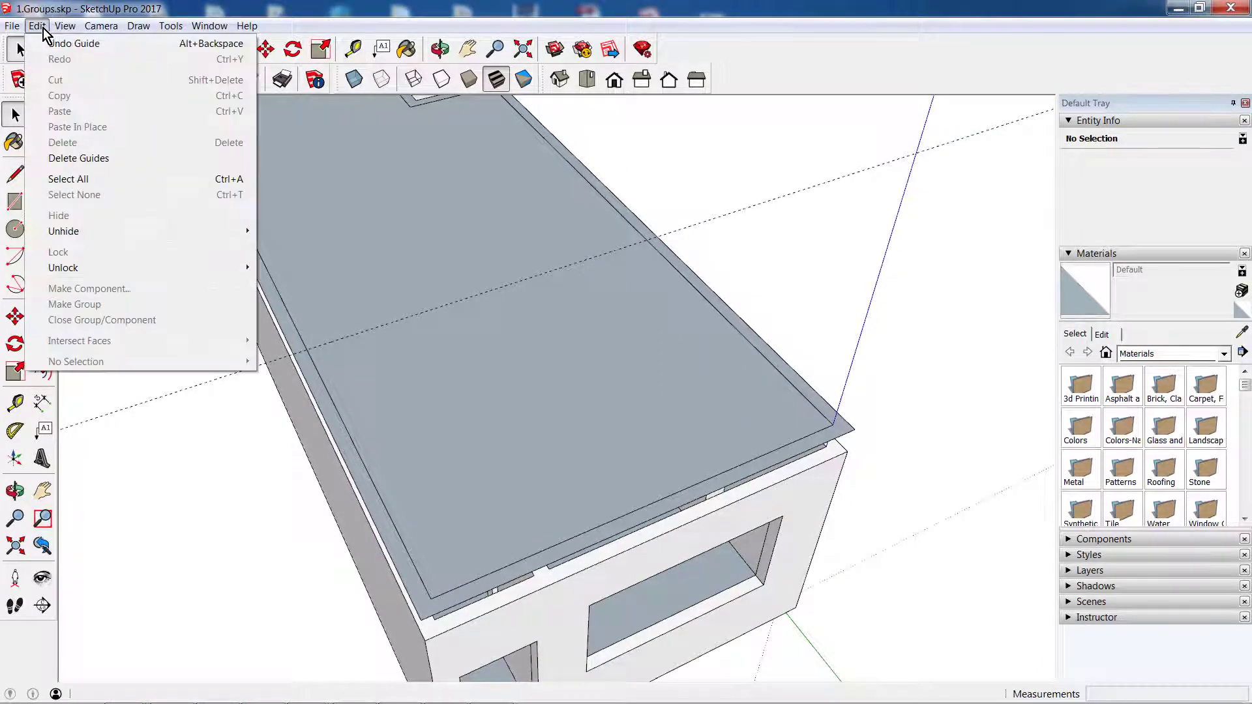
click(84, 157)
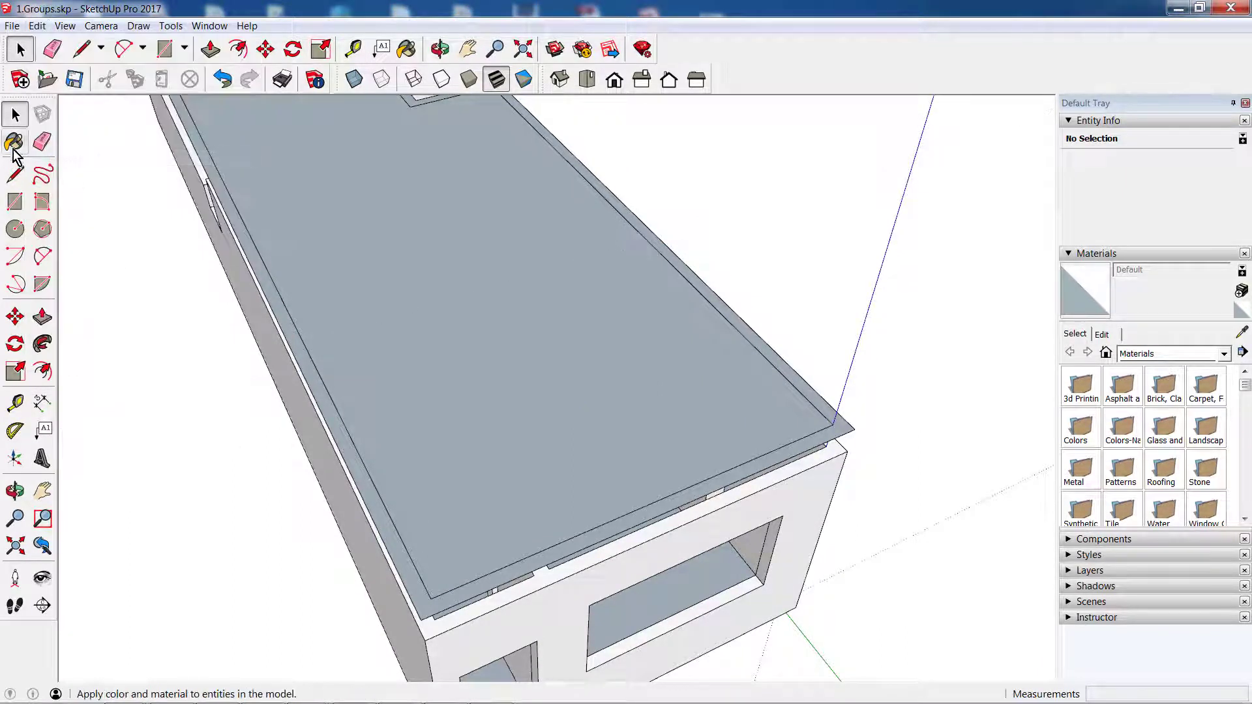
click(15, 403)
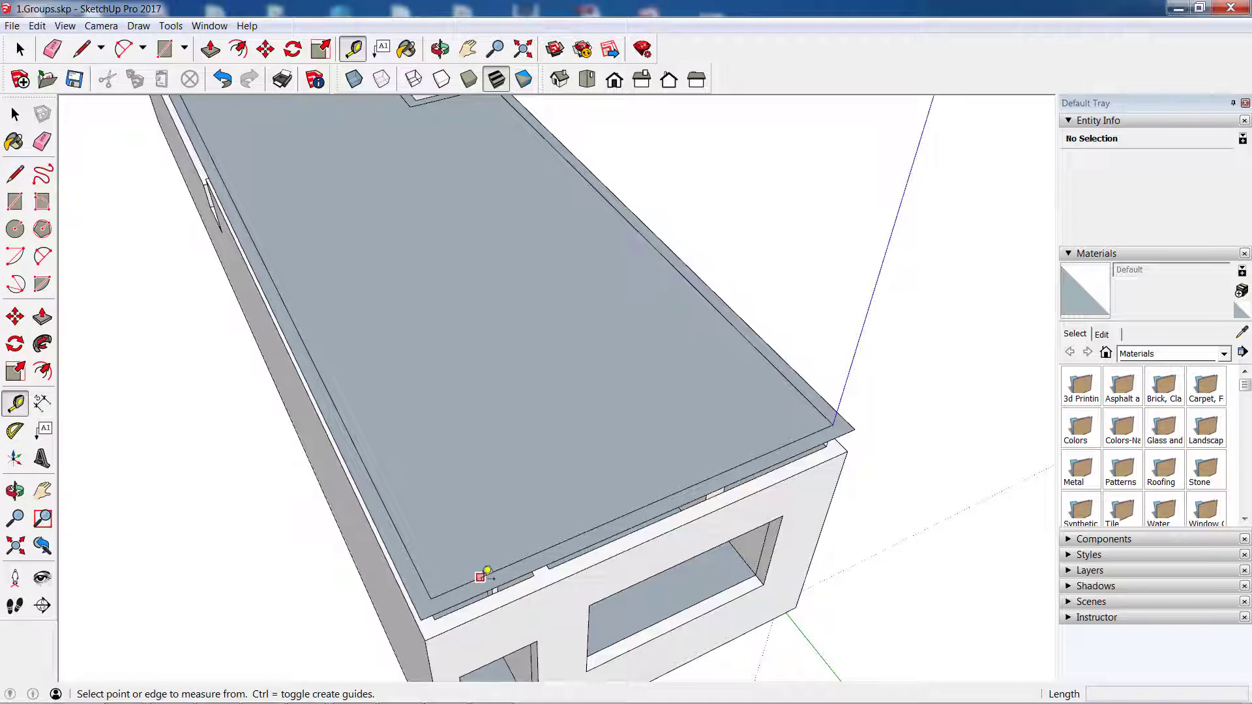
click(479, 577)
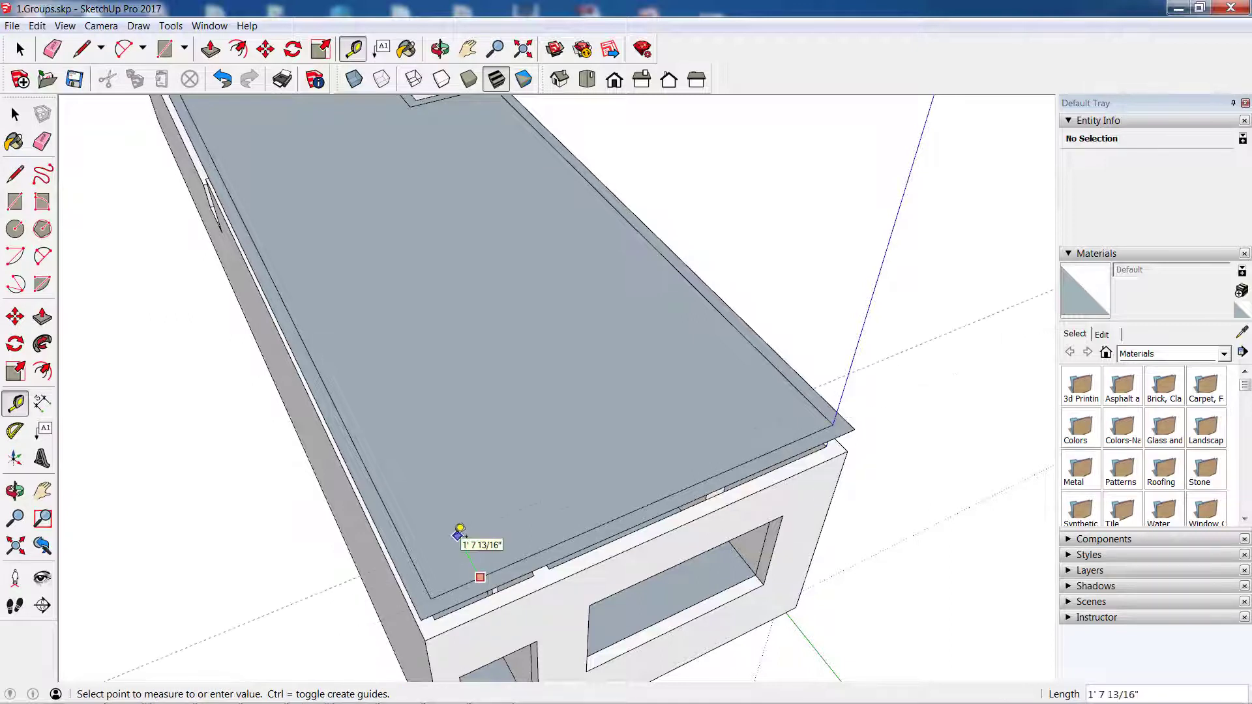
text(146)
key(Return)
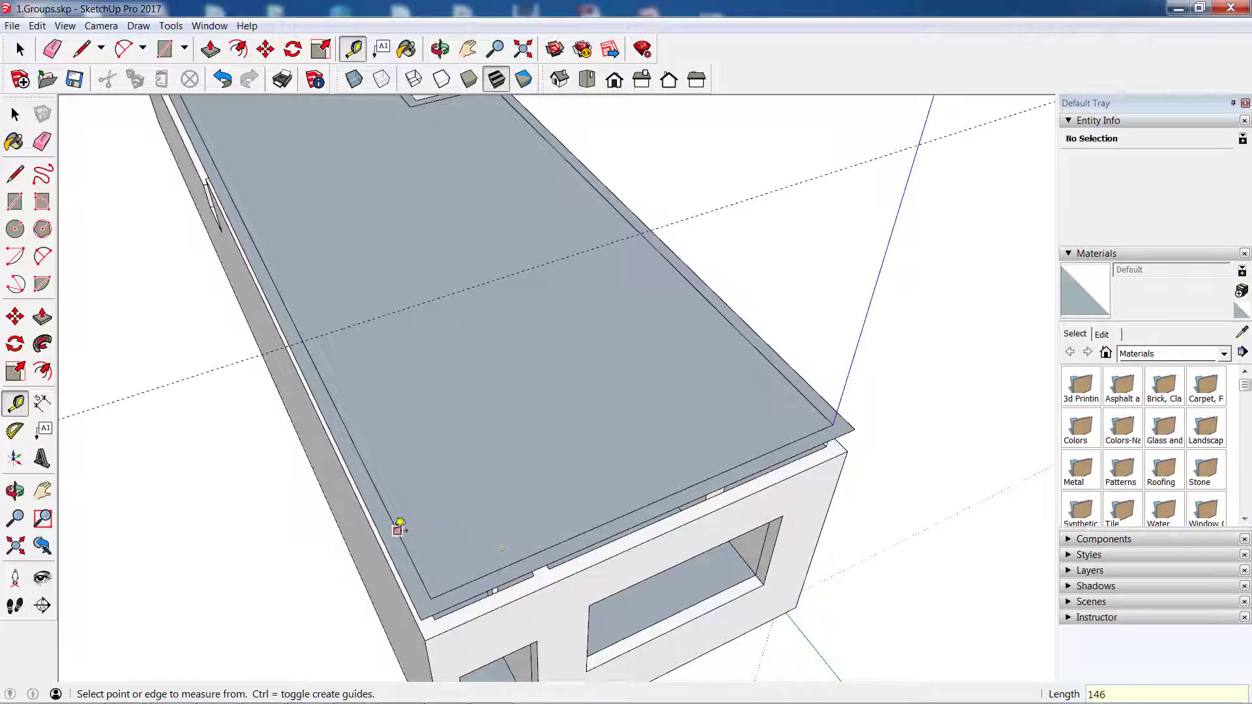
key(super)
click(398, 686)
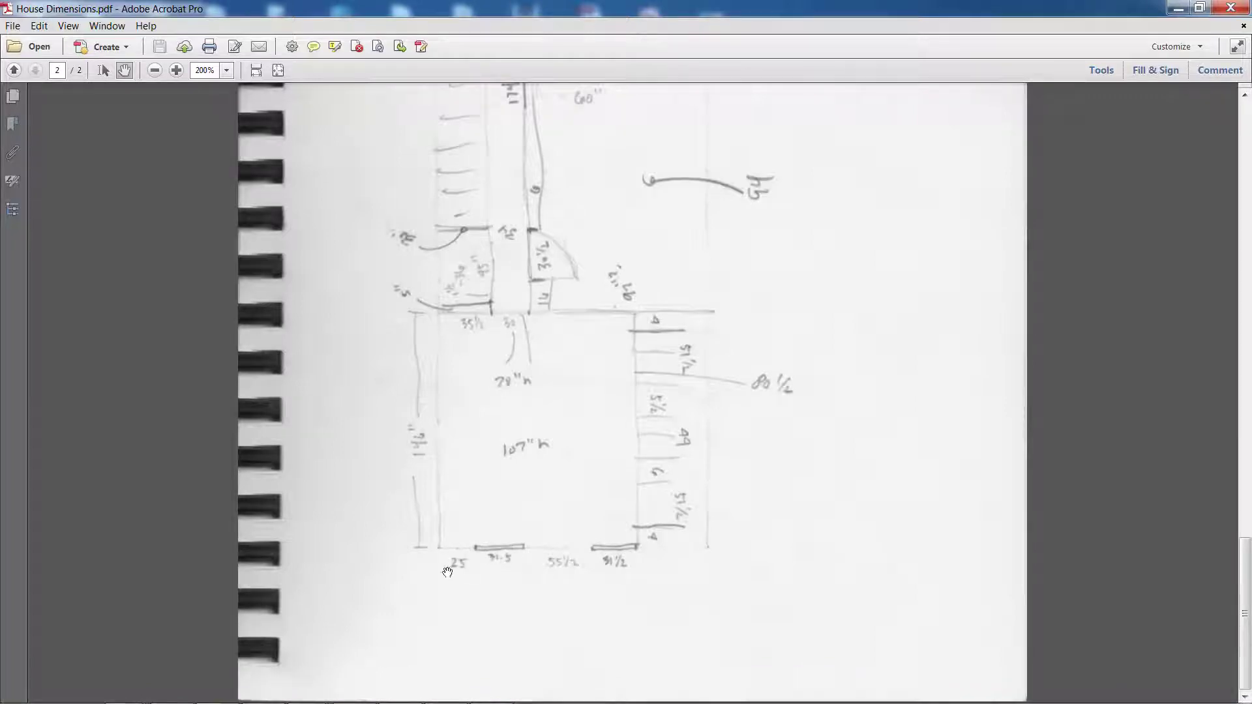
Draw rectangle markups around the left-wall dimension and the bottom dimension row
click(1113, 69)
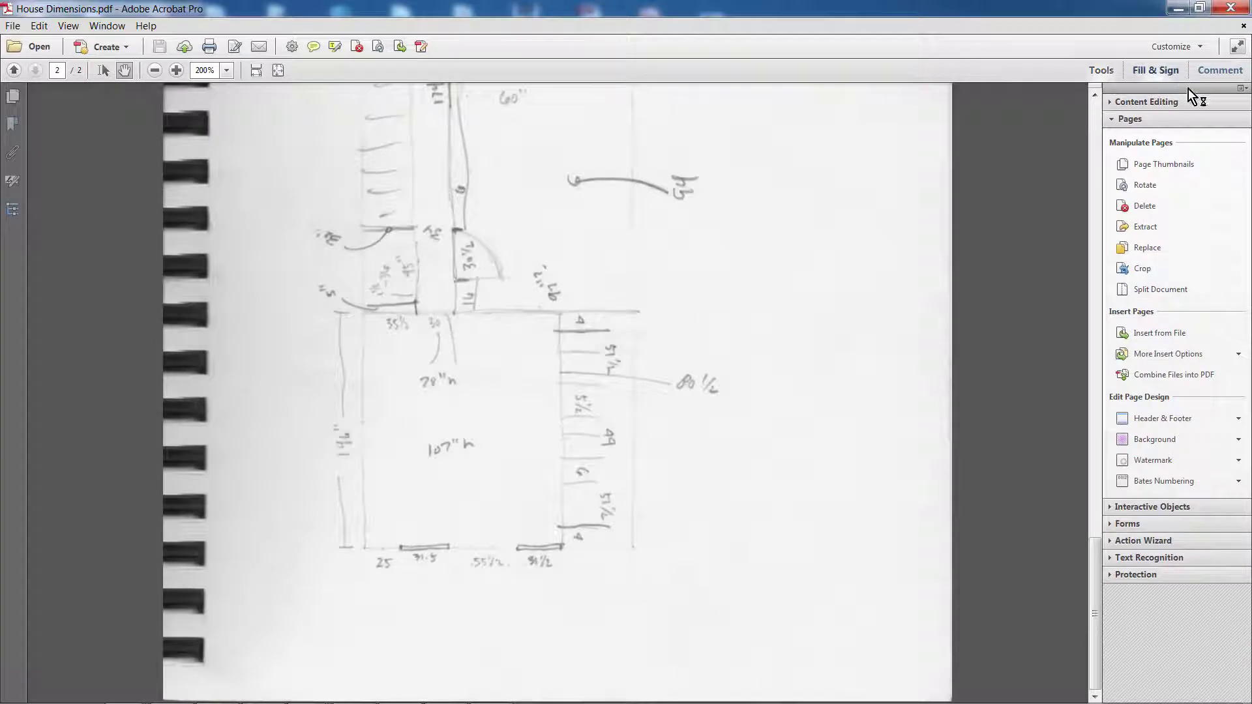
click(1219, 70)
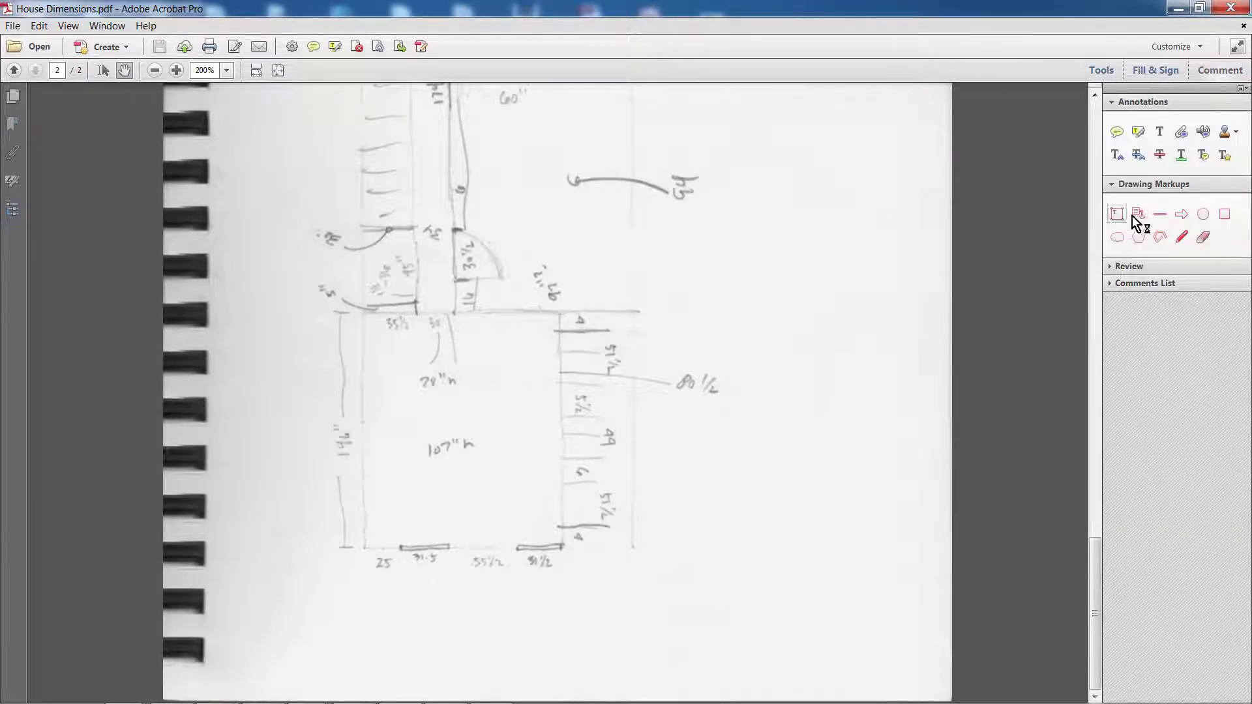
click(1224, 214)
drag(330, 421, 359, 467)
click(1224, 214)
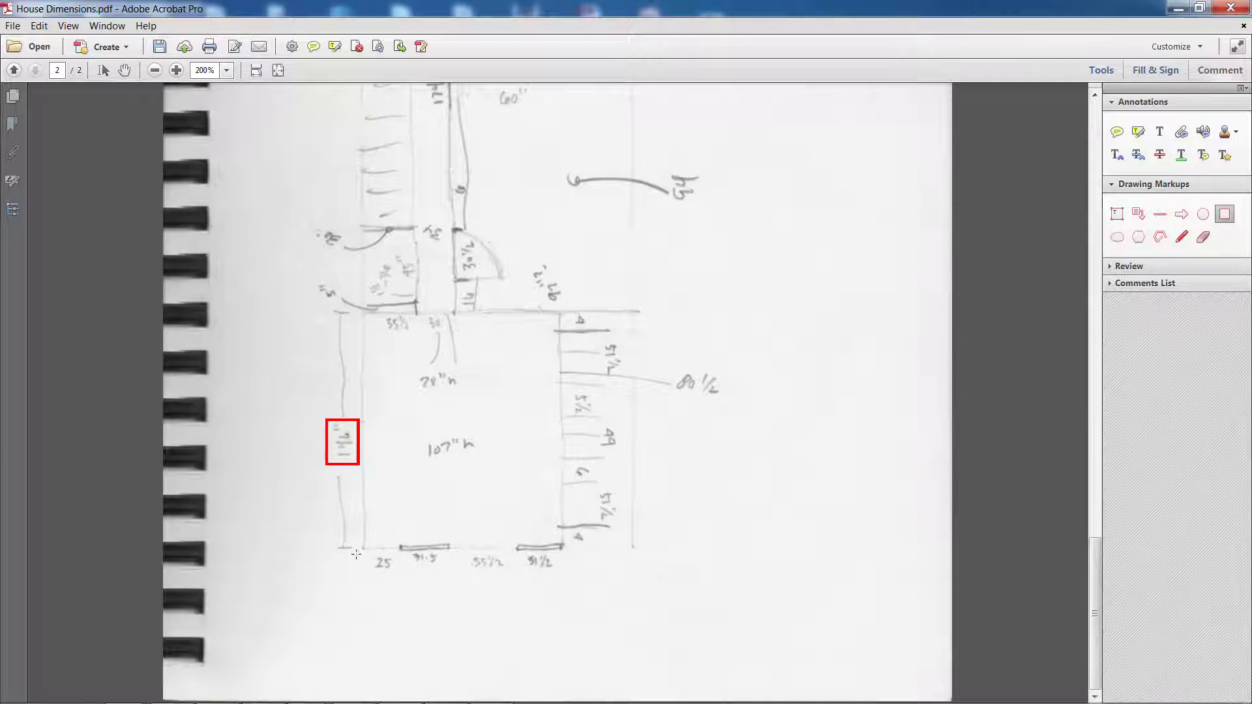
drag(371, 543, 566, 585)
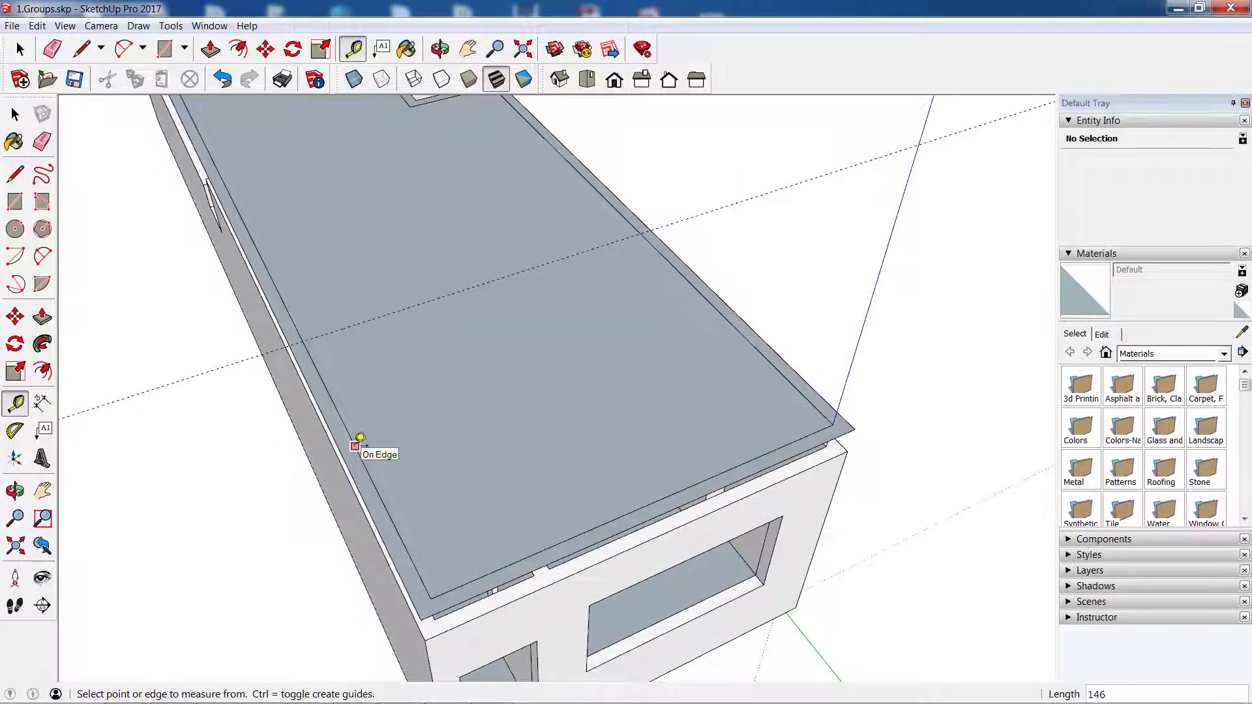
Add successive parallel guides across the upper slab at 25, 31.5, 55.5 and 31.5 inches
click(358, 442)
text(25)
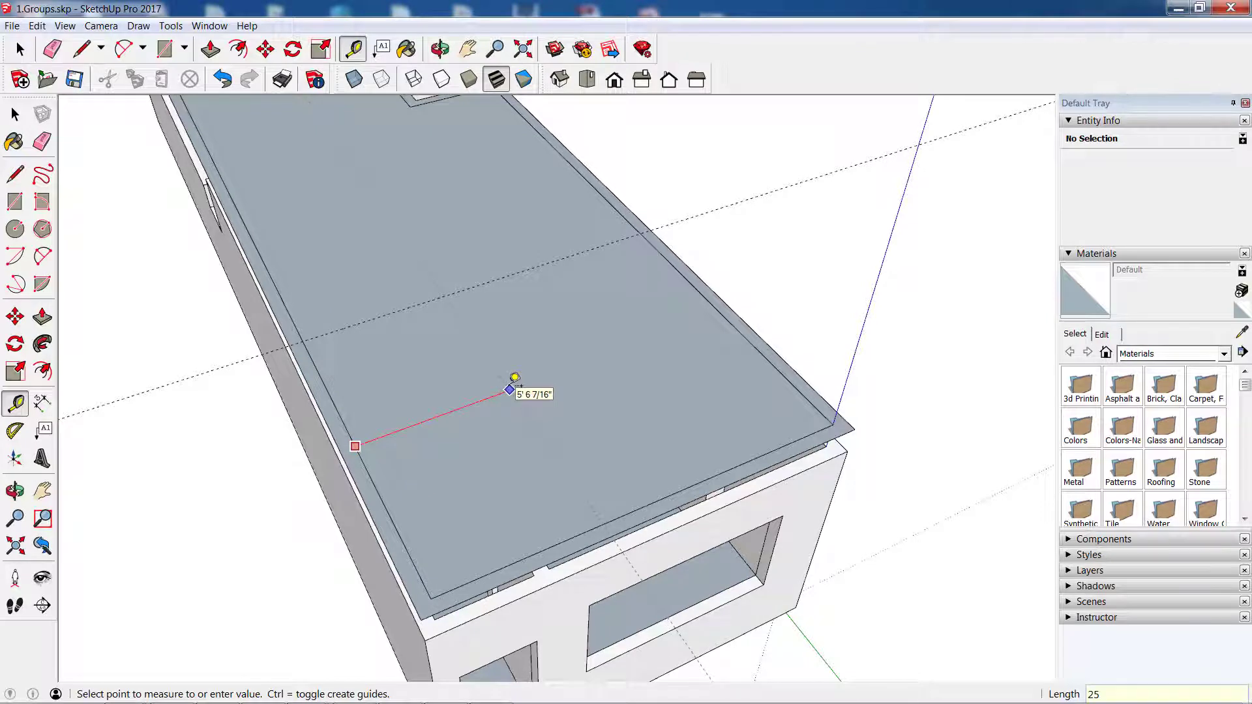
click(515, 376)
click(429, 448)
text(31.5)
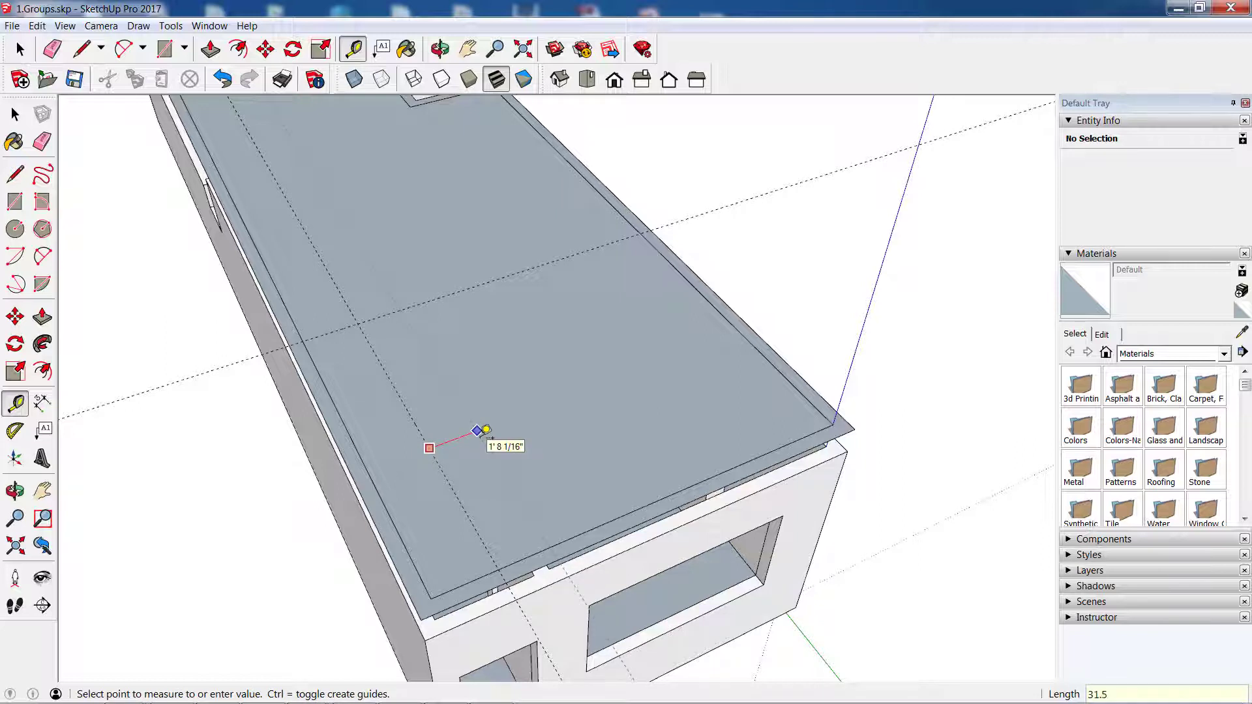
key(Return)
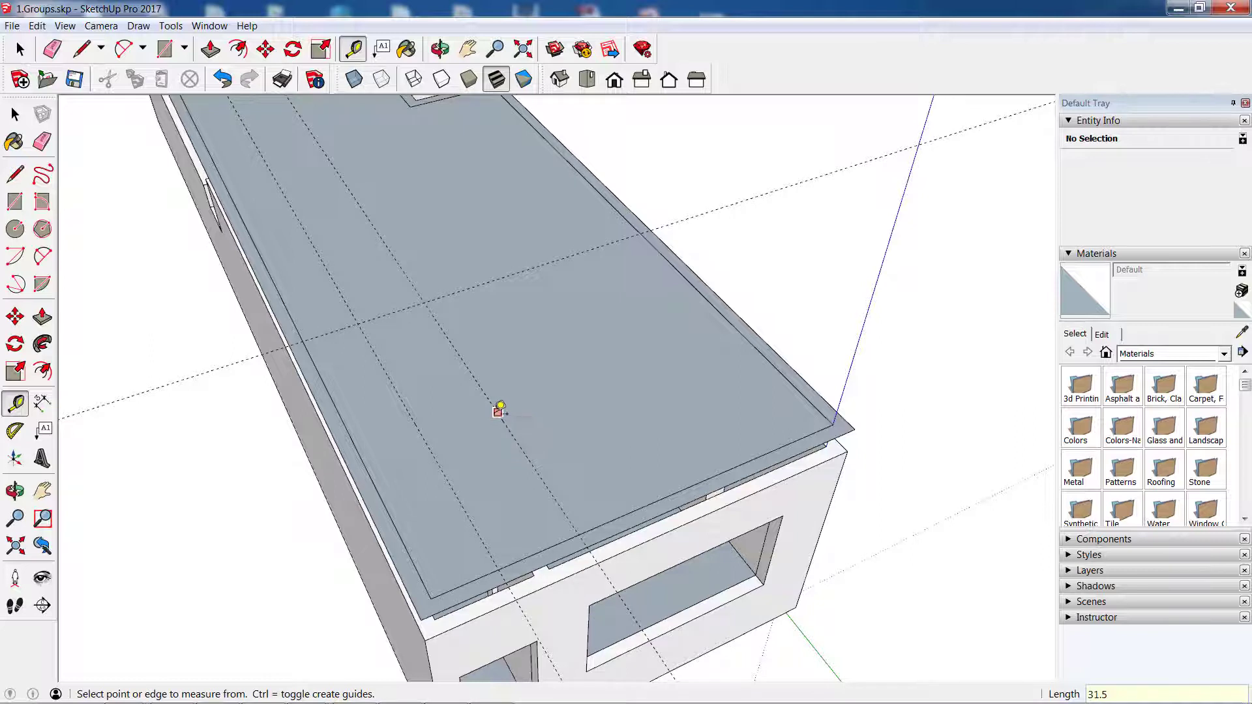
click(497, 412)
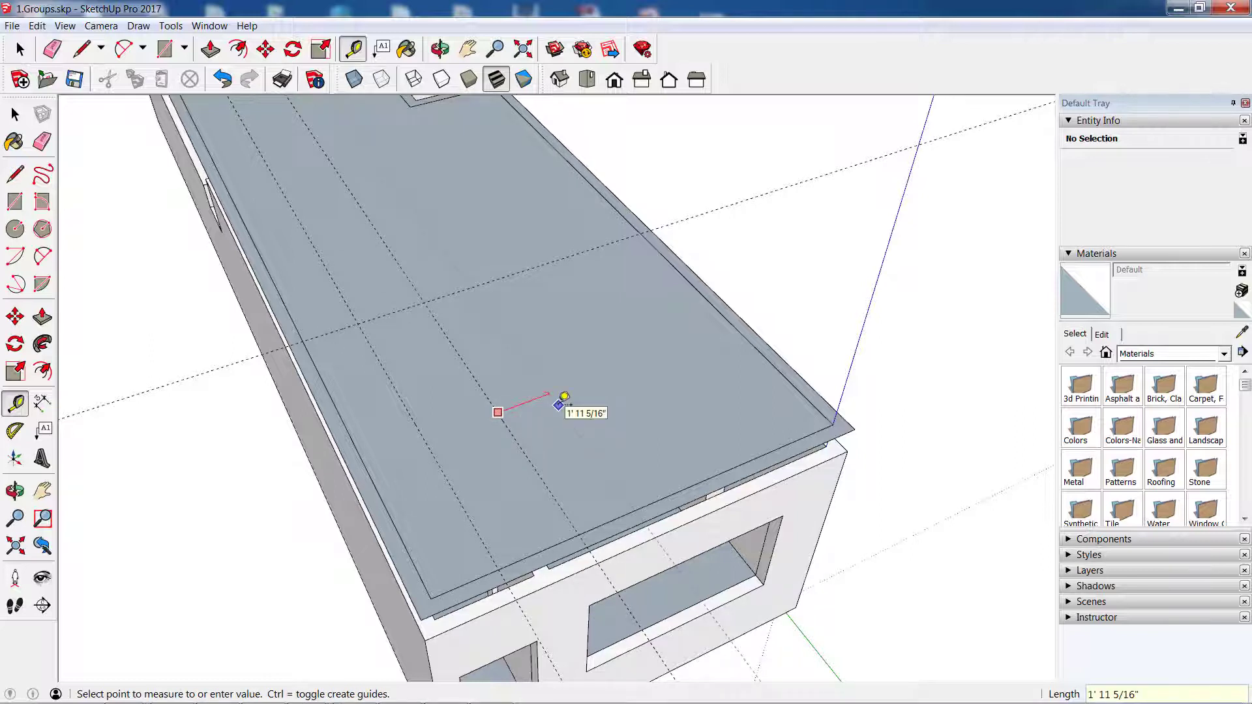
text(55.5)
key(Return)
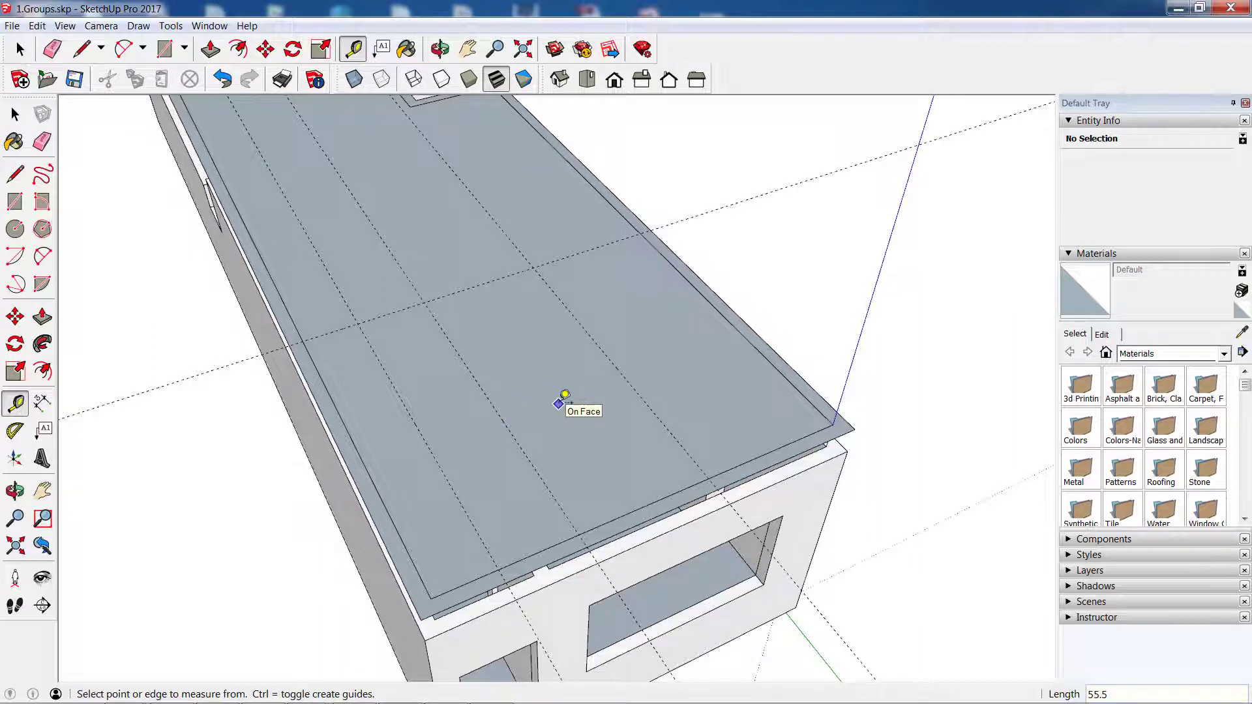
click(605, 353)
text(31.5)
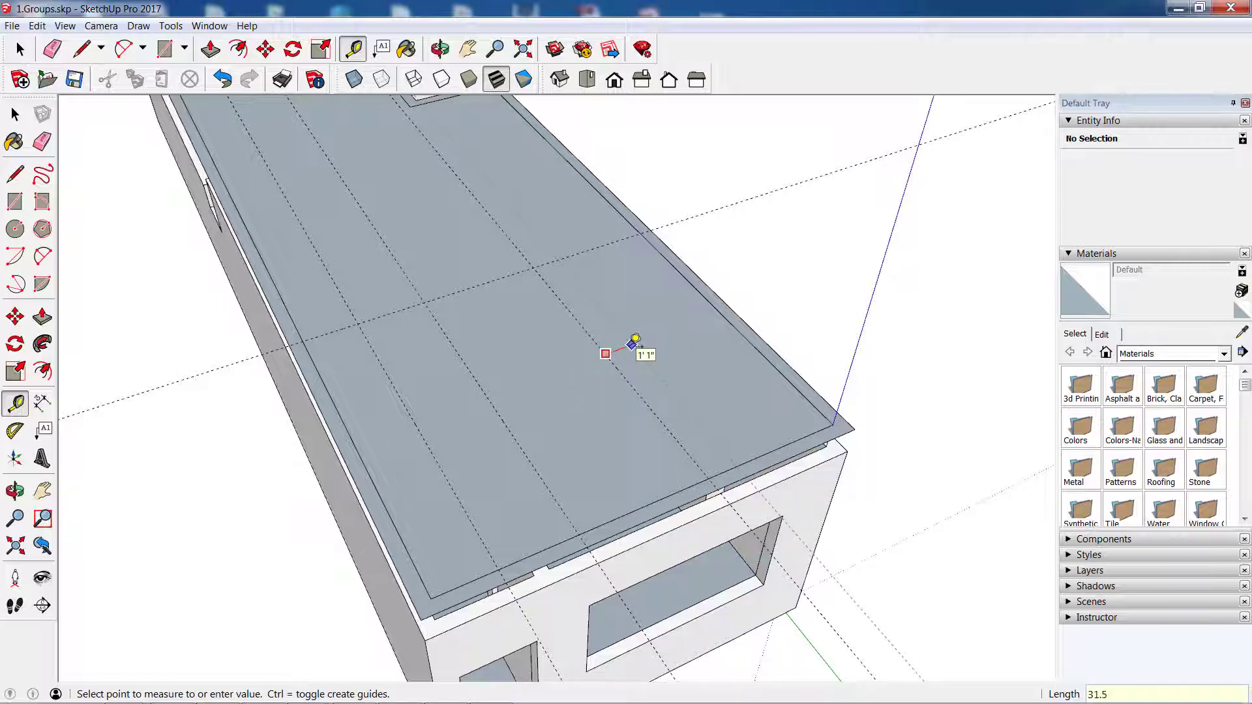
click(633, 343)
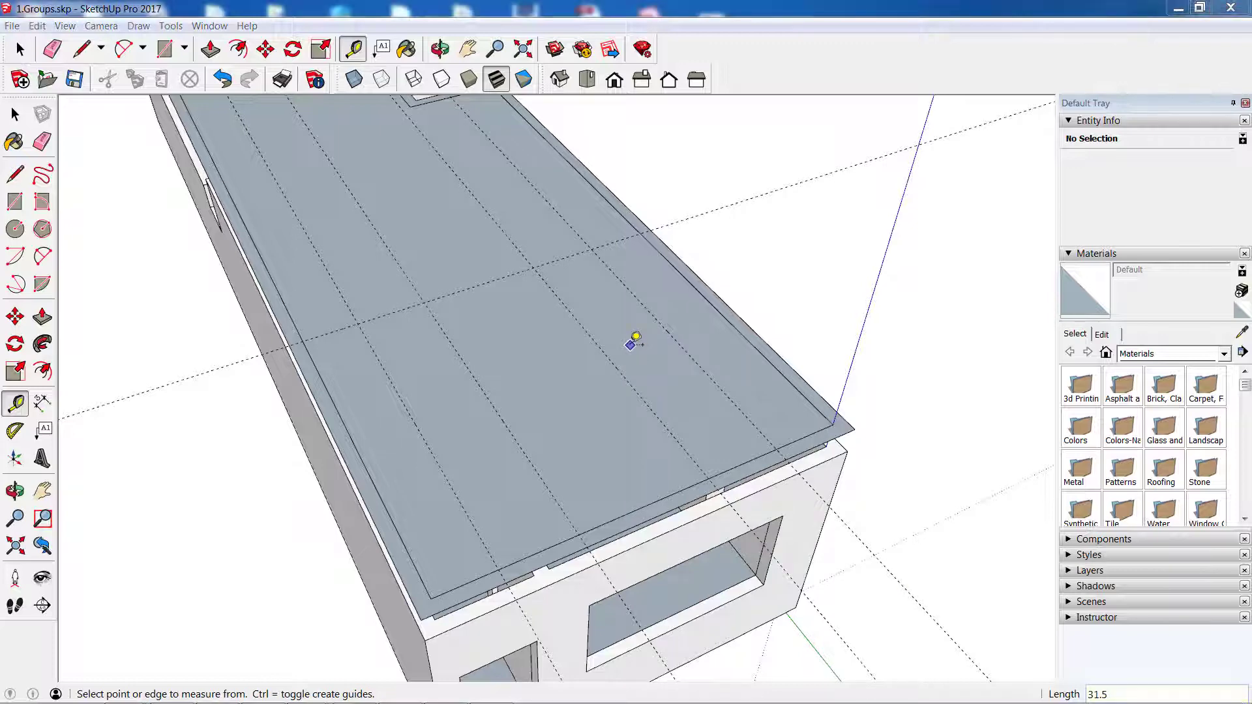
scroll(632, 339, down, 1)
scroll(632, 340, down, 1)
scroll(550, 328, up, 2)
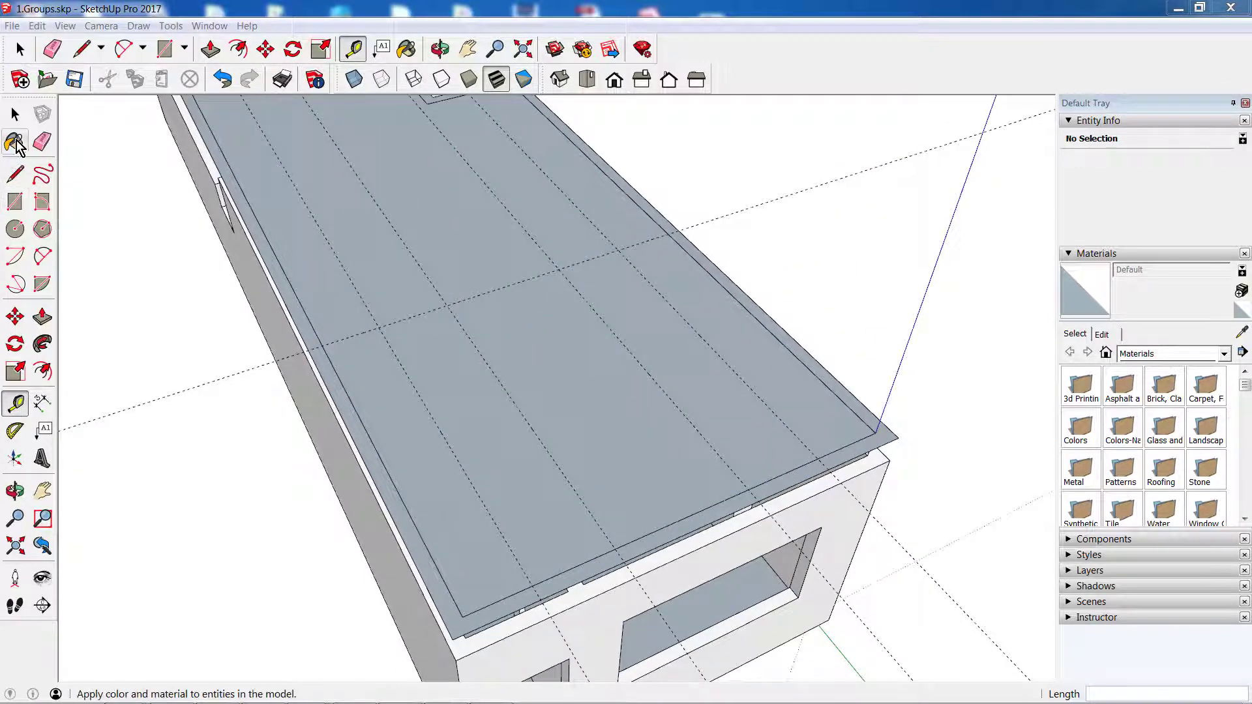
Draw edges along the crossing guide and one lengthwise guide, splitting the upper slab into faces
click(17, 173)
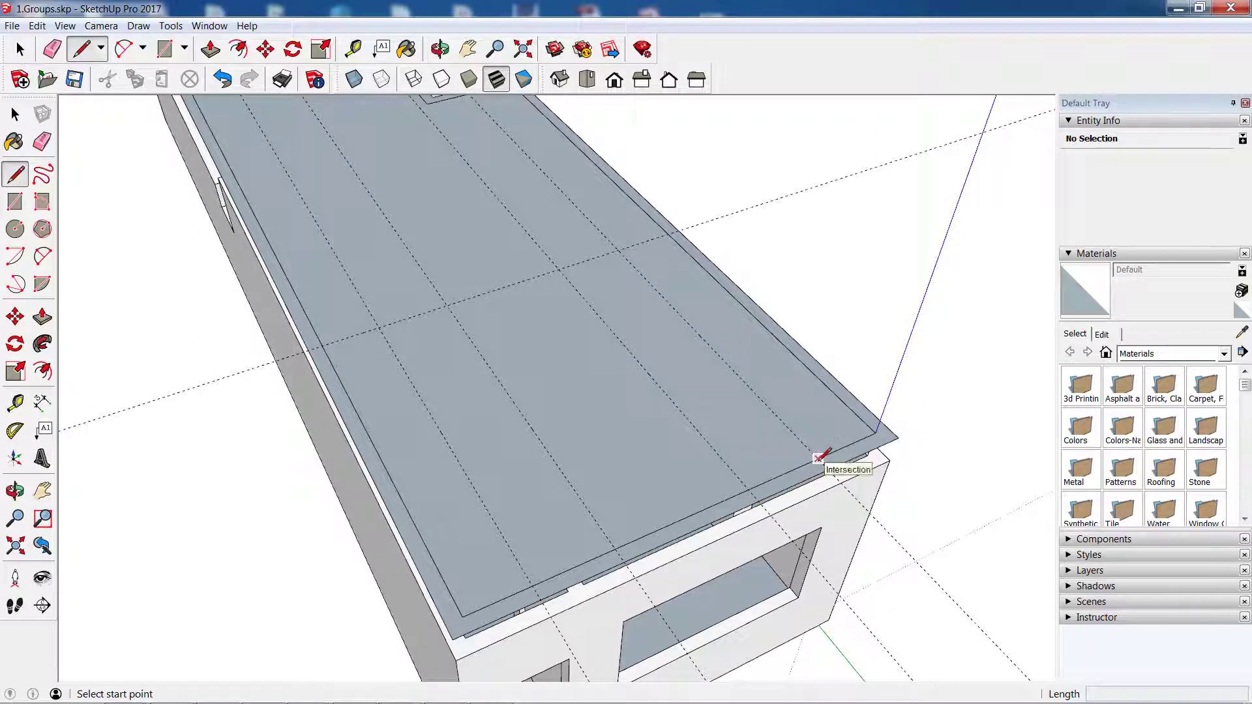
click(818, 457)
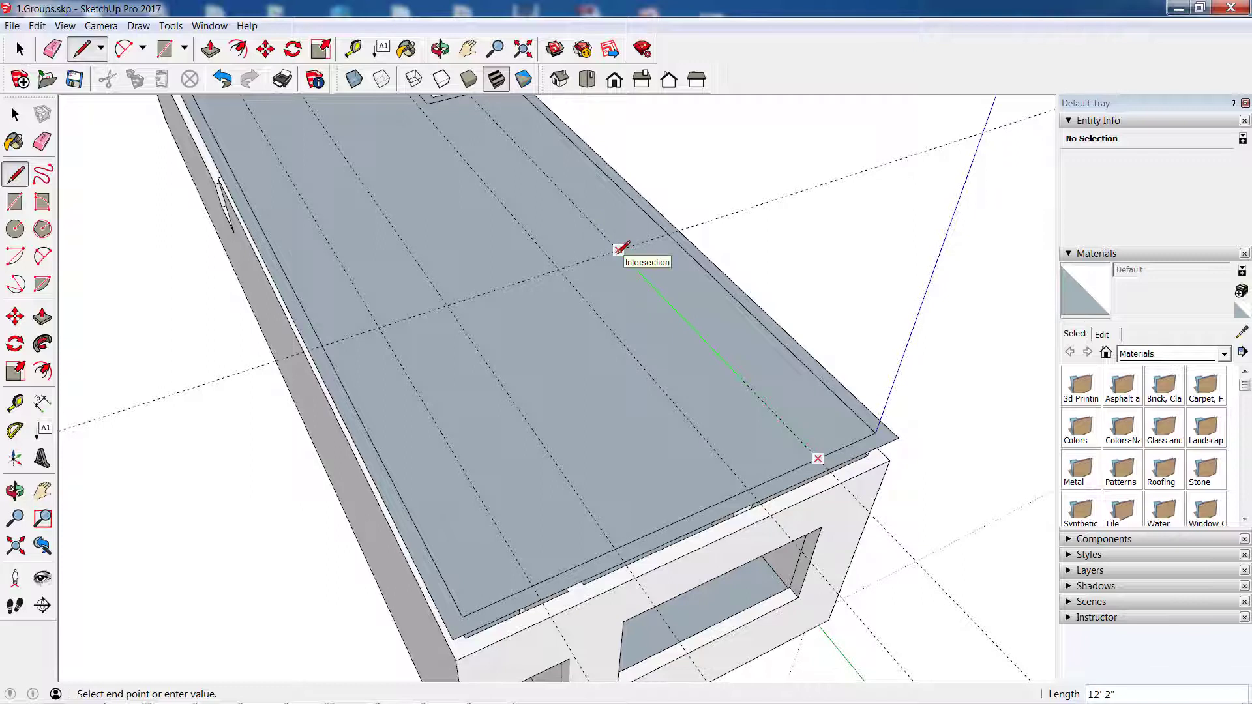
click(618, 250)
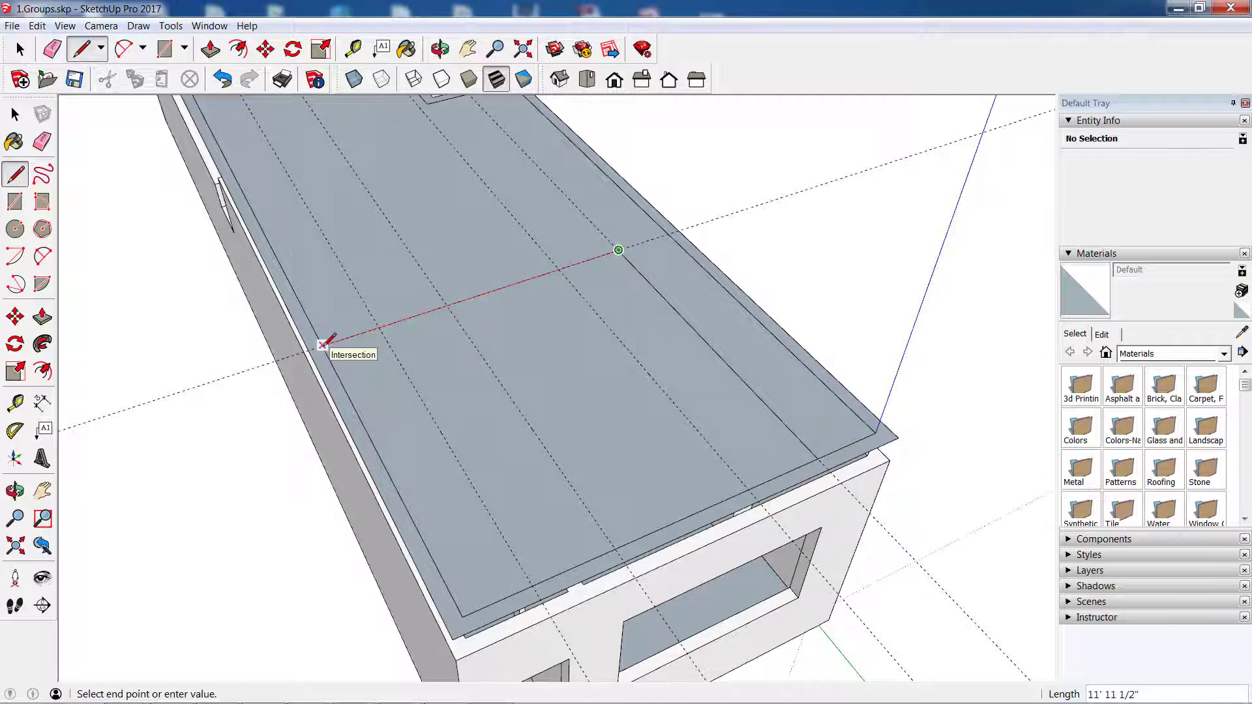
click(323, 344)
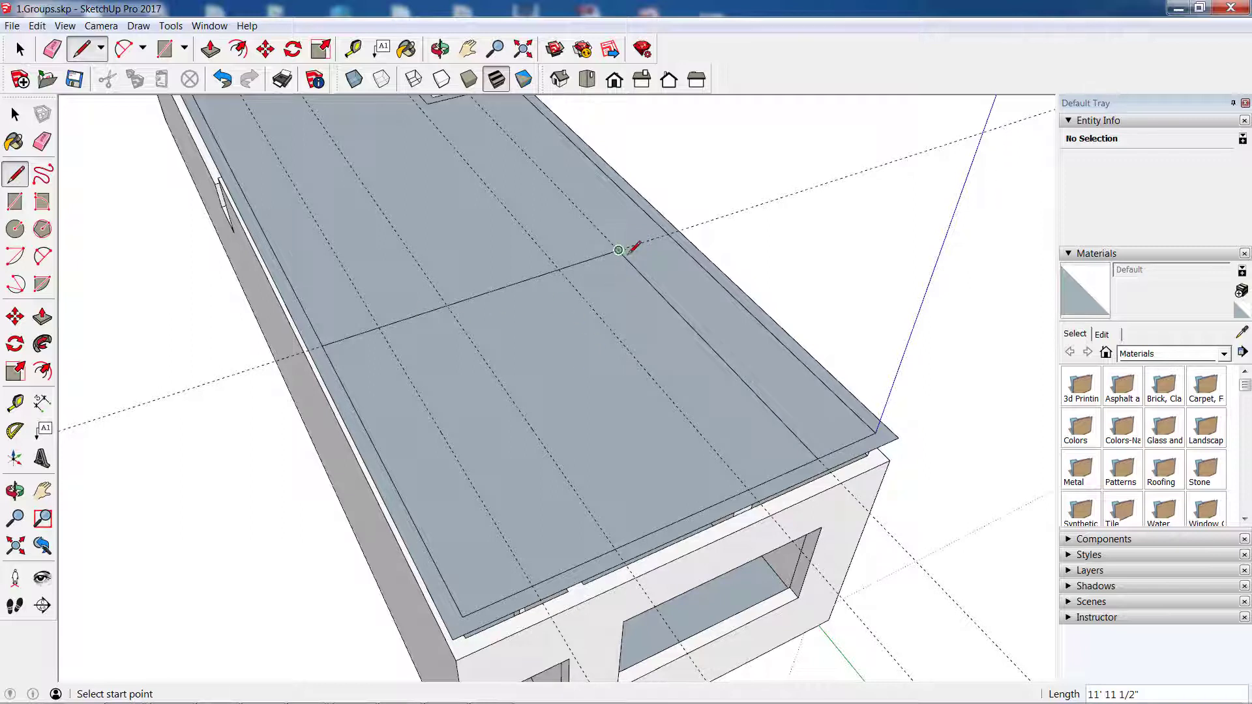
click(619, 249)
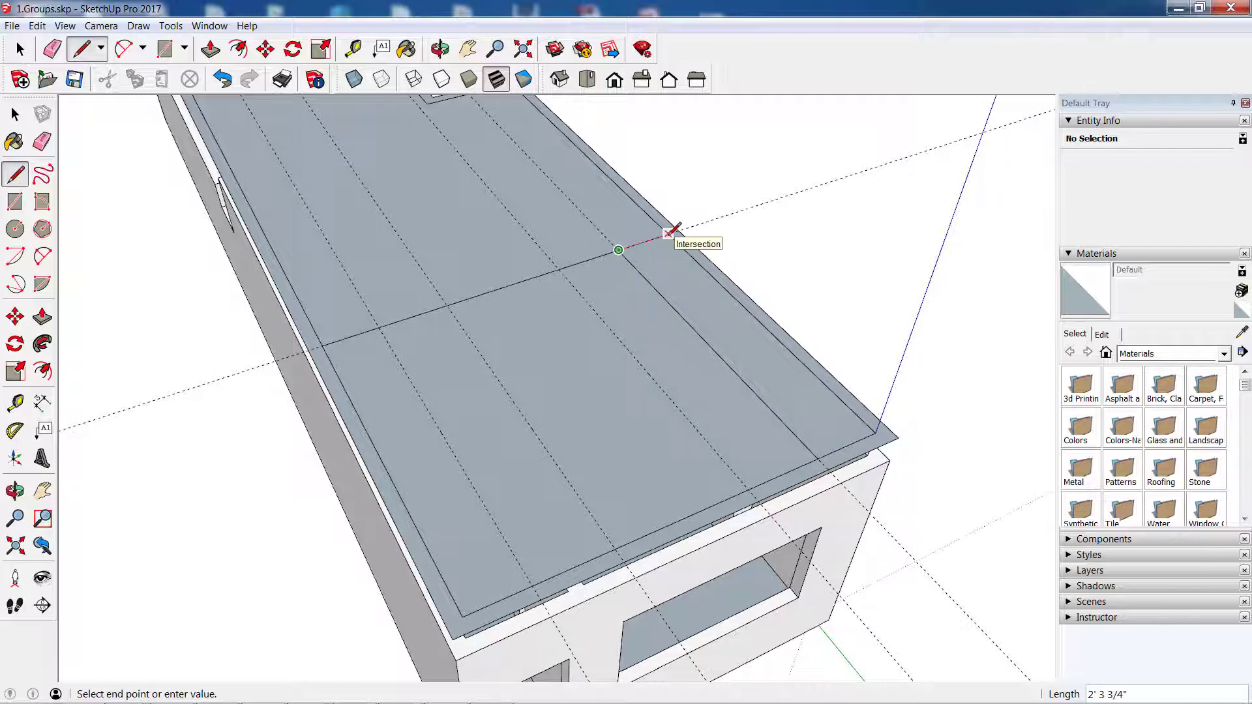
click(671, 231)
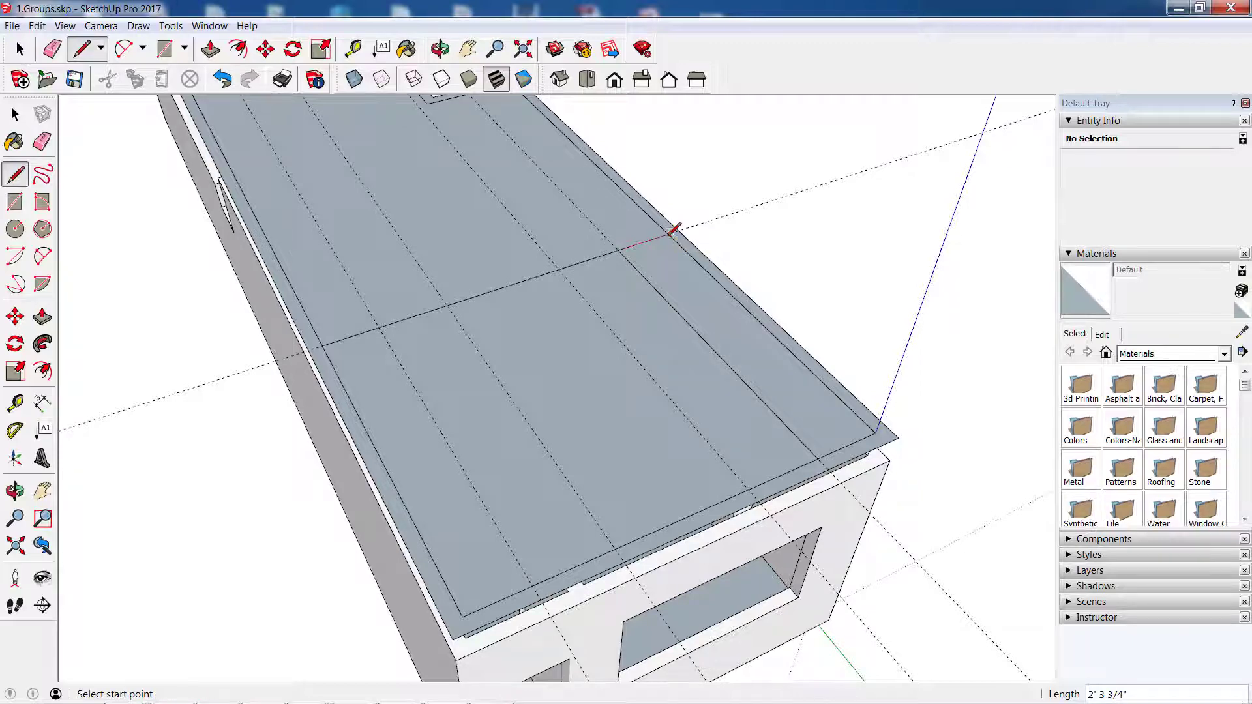
click(14, 116)
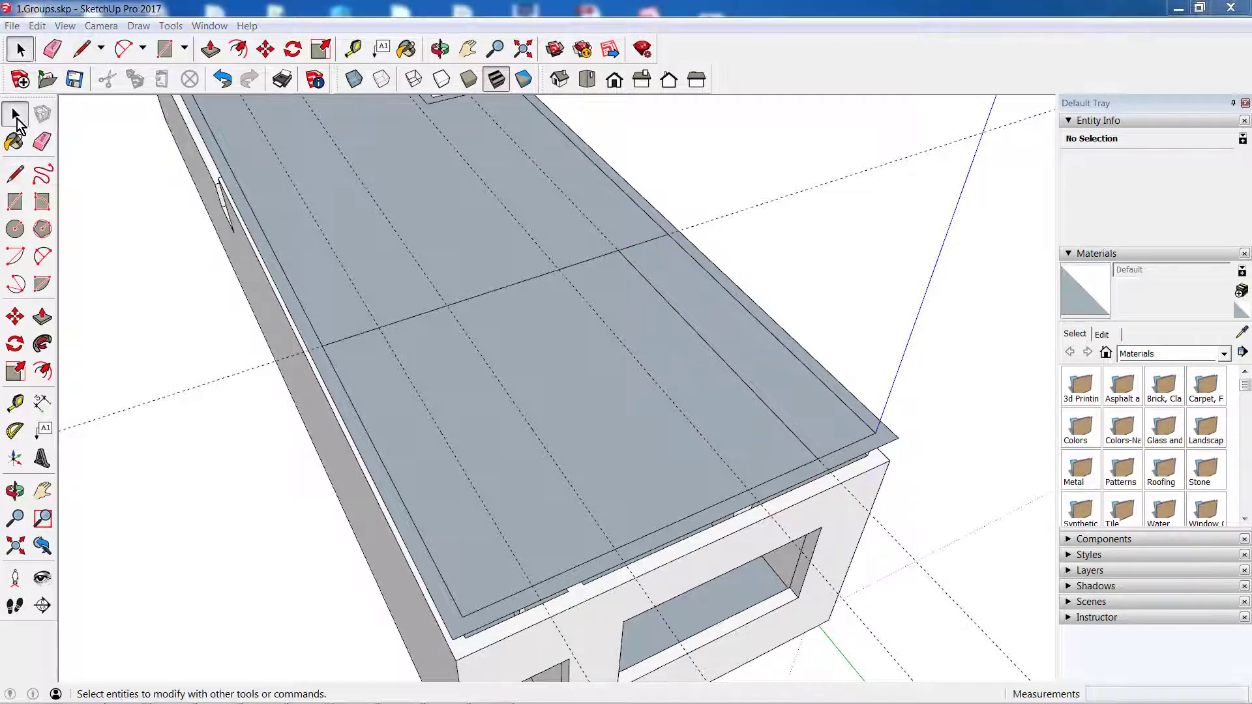
Bring up the sketch PDF and trace the room's right wall with a red line markup
click(22, 689)
click(395, 691)
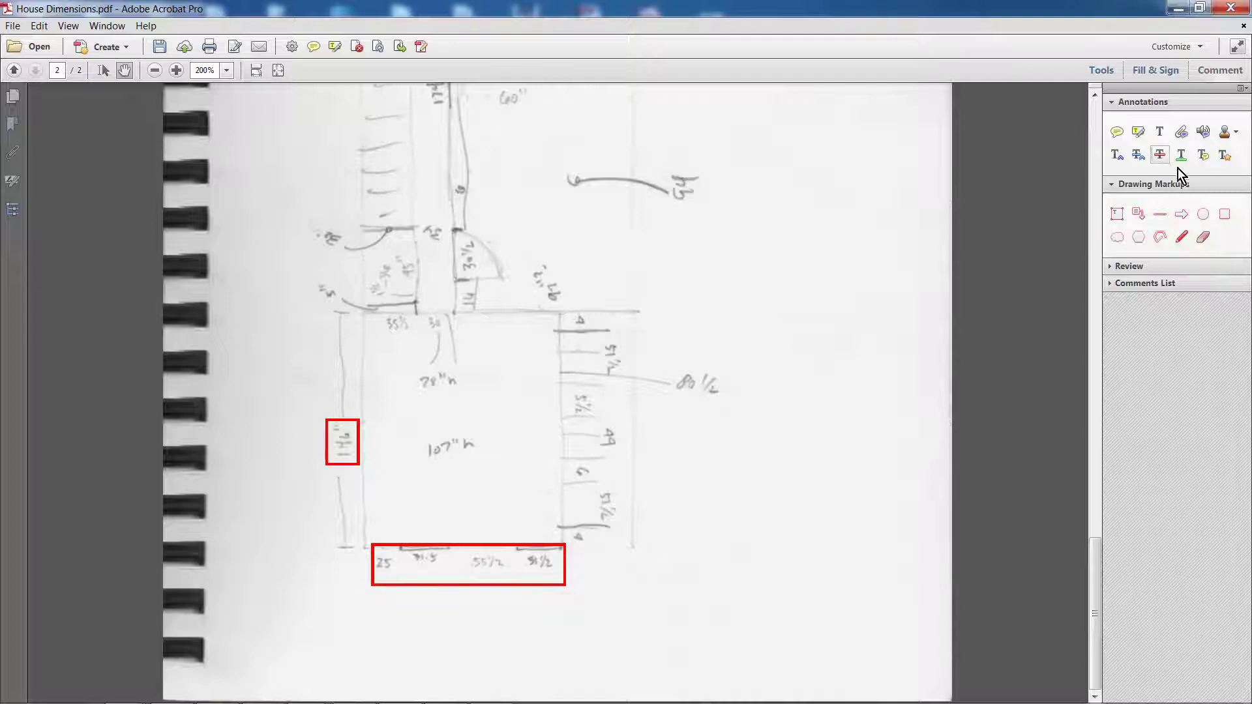
click(1160, 215)
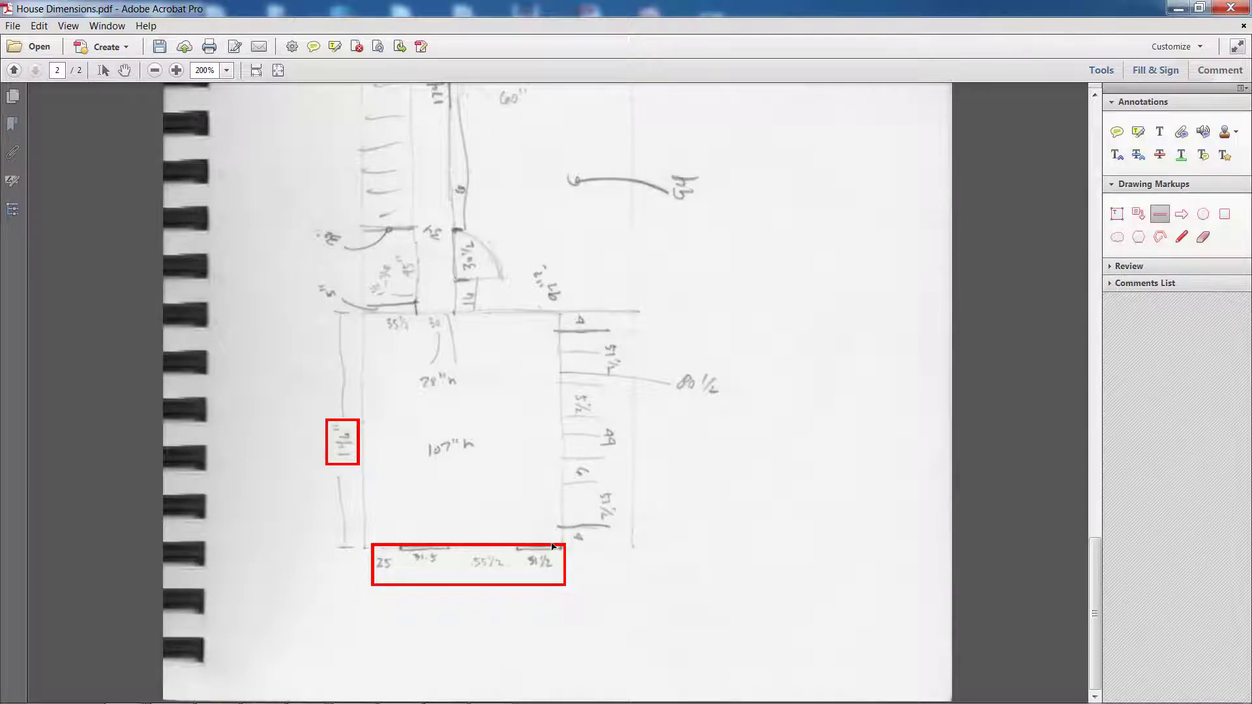
drag(564, 546, 562, 546)
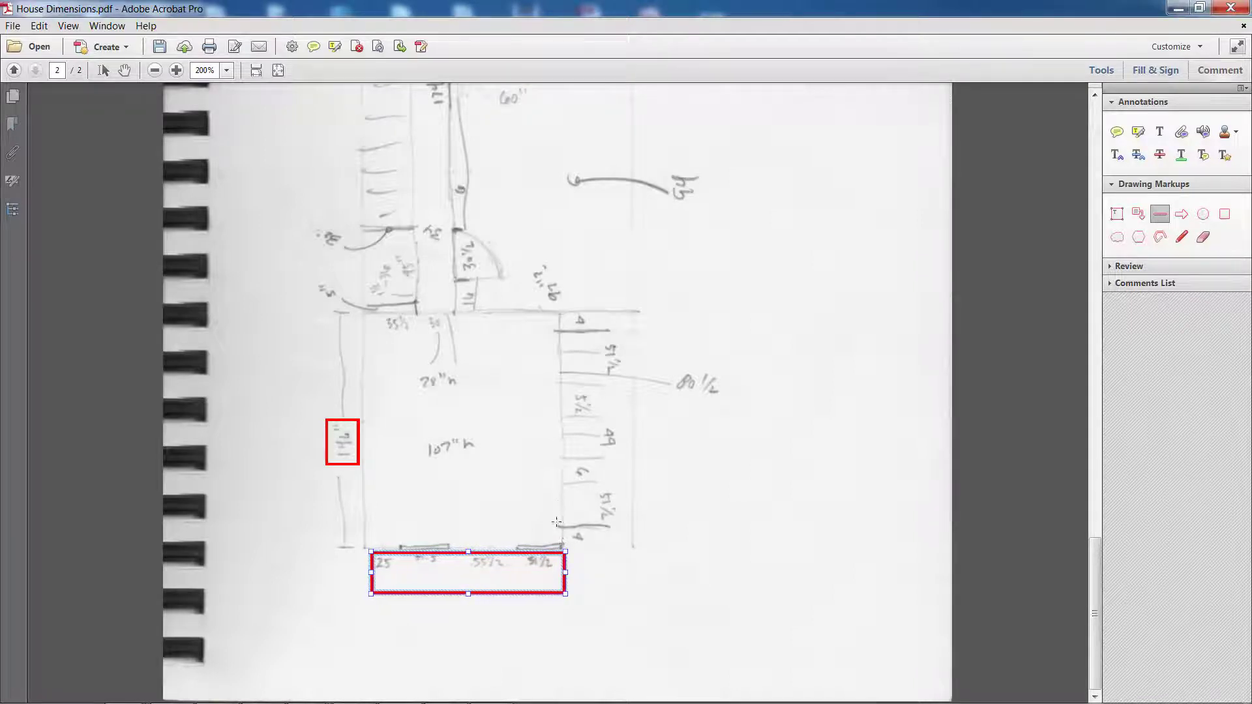
key(Escape)
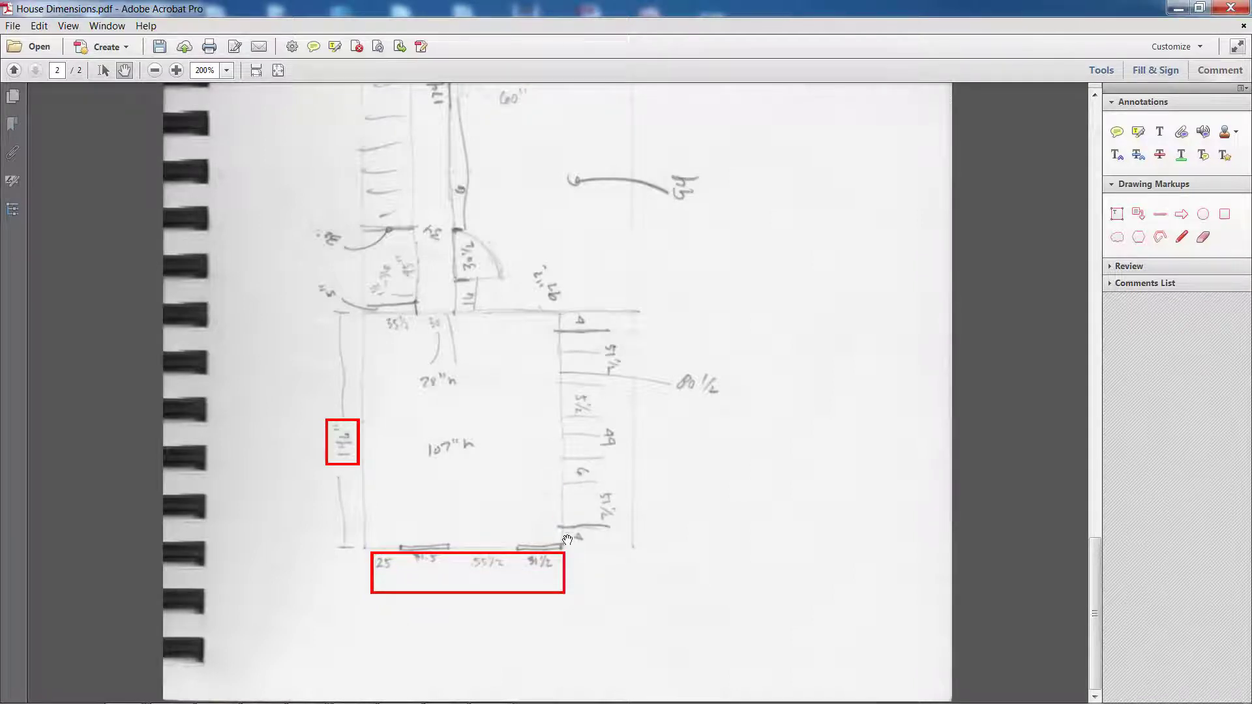
click(1160, 215)
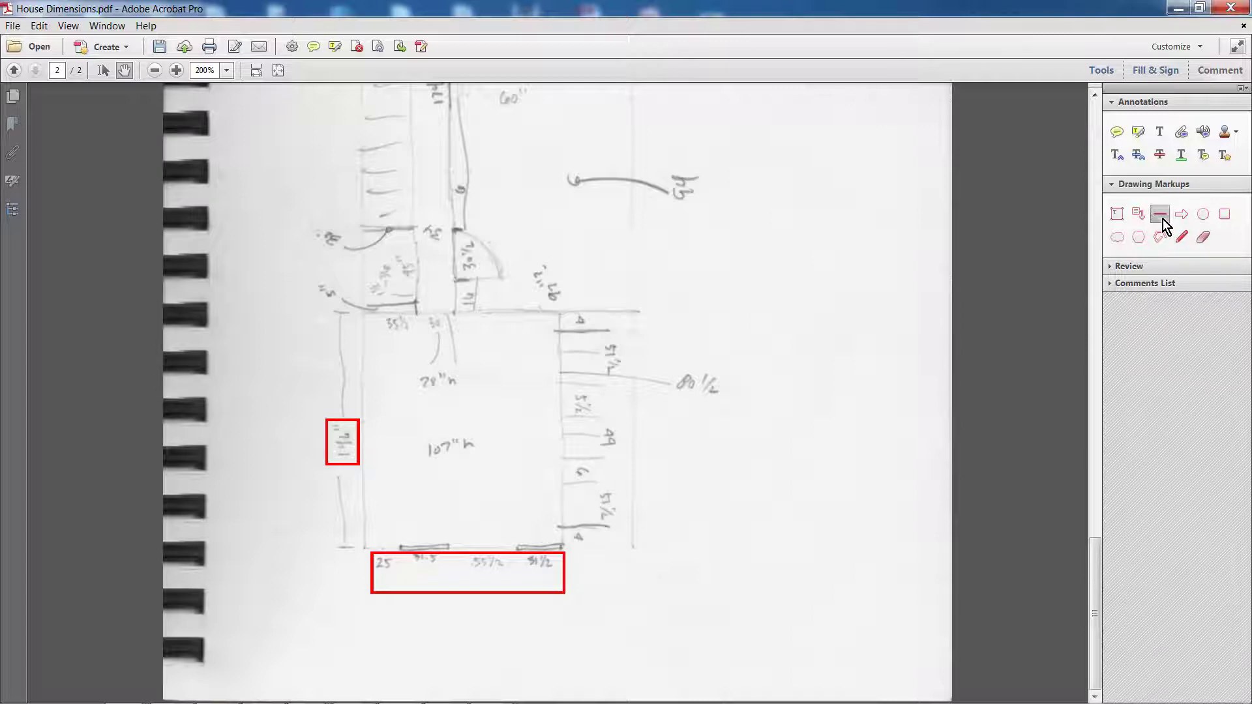
click(563, 545)
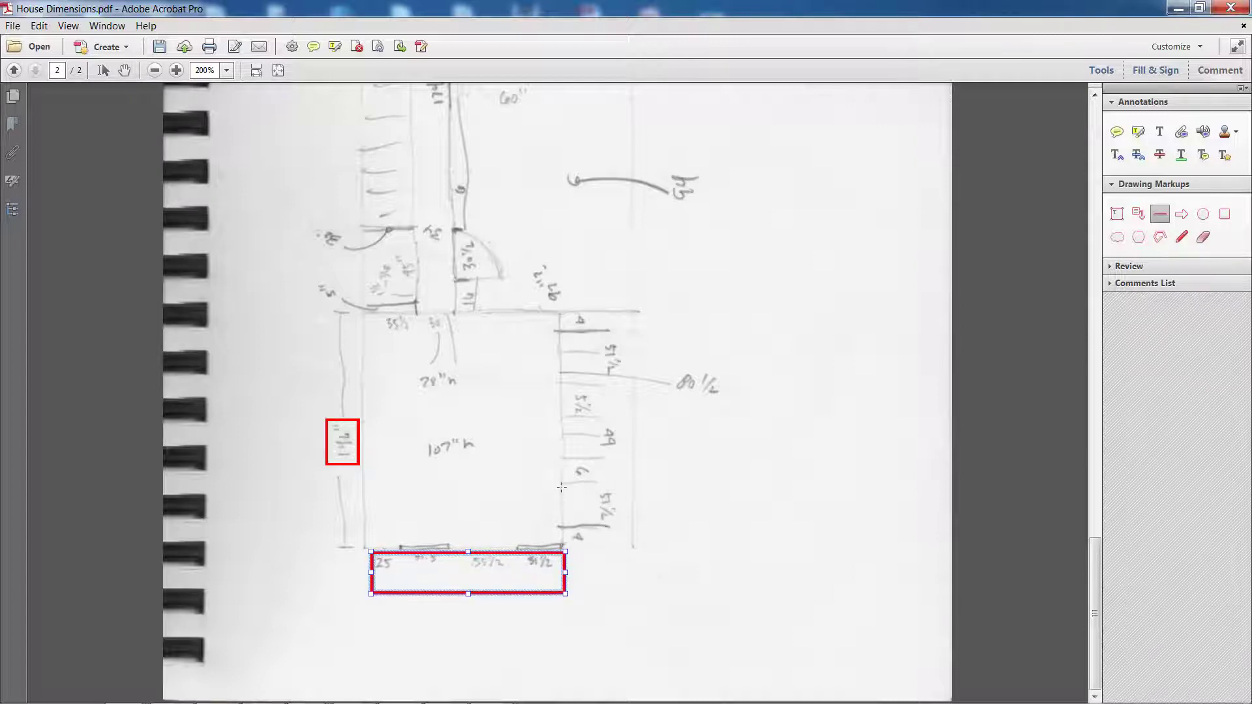
click(561, 516)
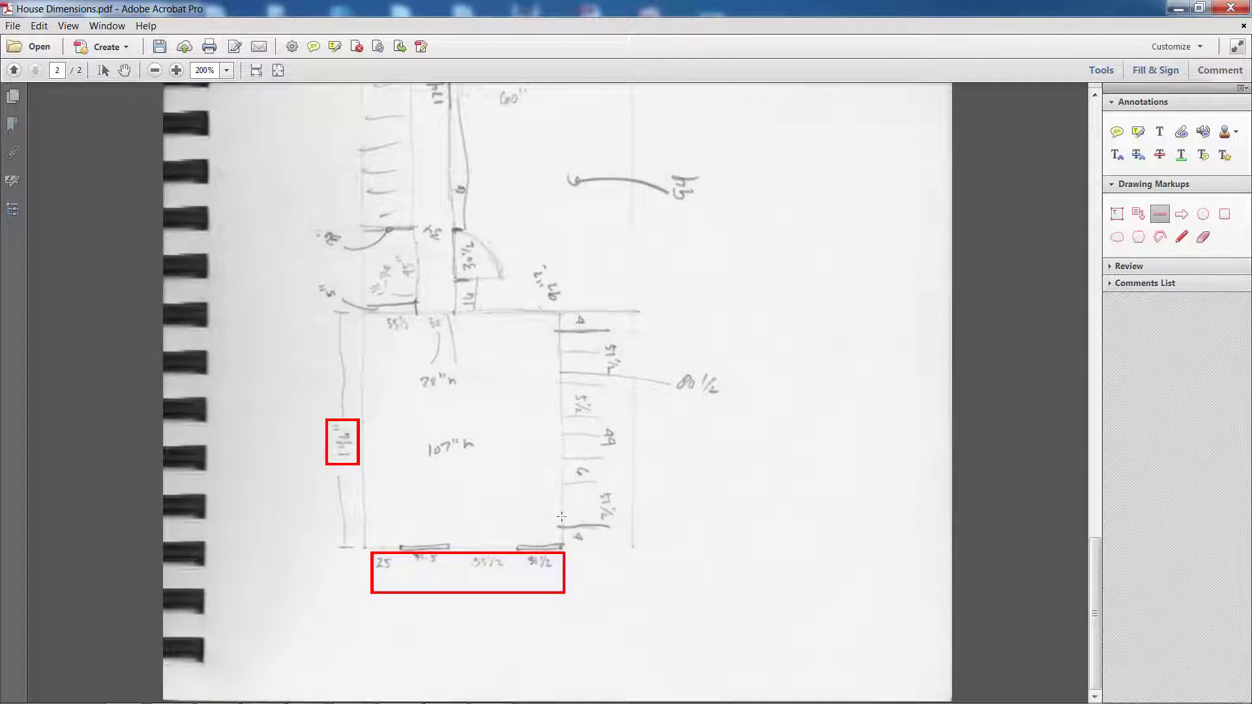
drag(561, 541, 559, 314)
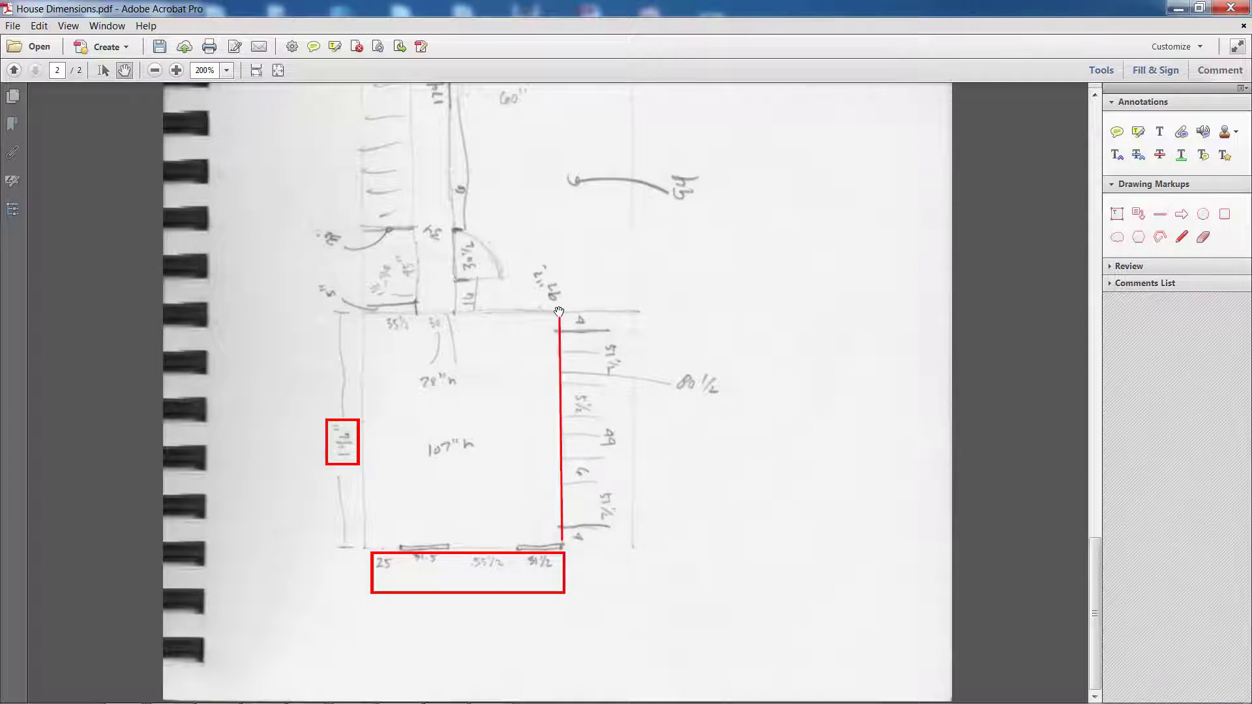
Trace the room's top wall in red and minimize Acrobat to return to the model
click(1161, 214)
drag(560, 311, 559, 313)
drag(360, 312, 560, 312)
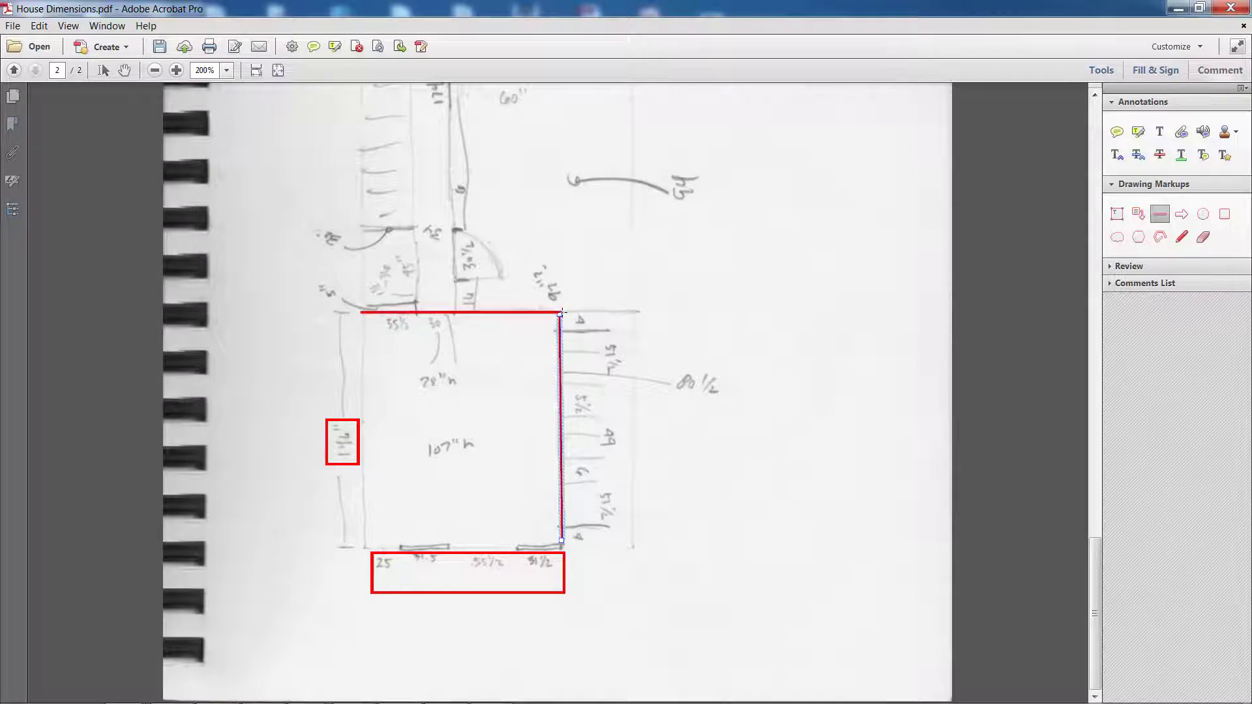
key(h)
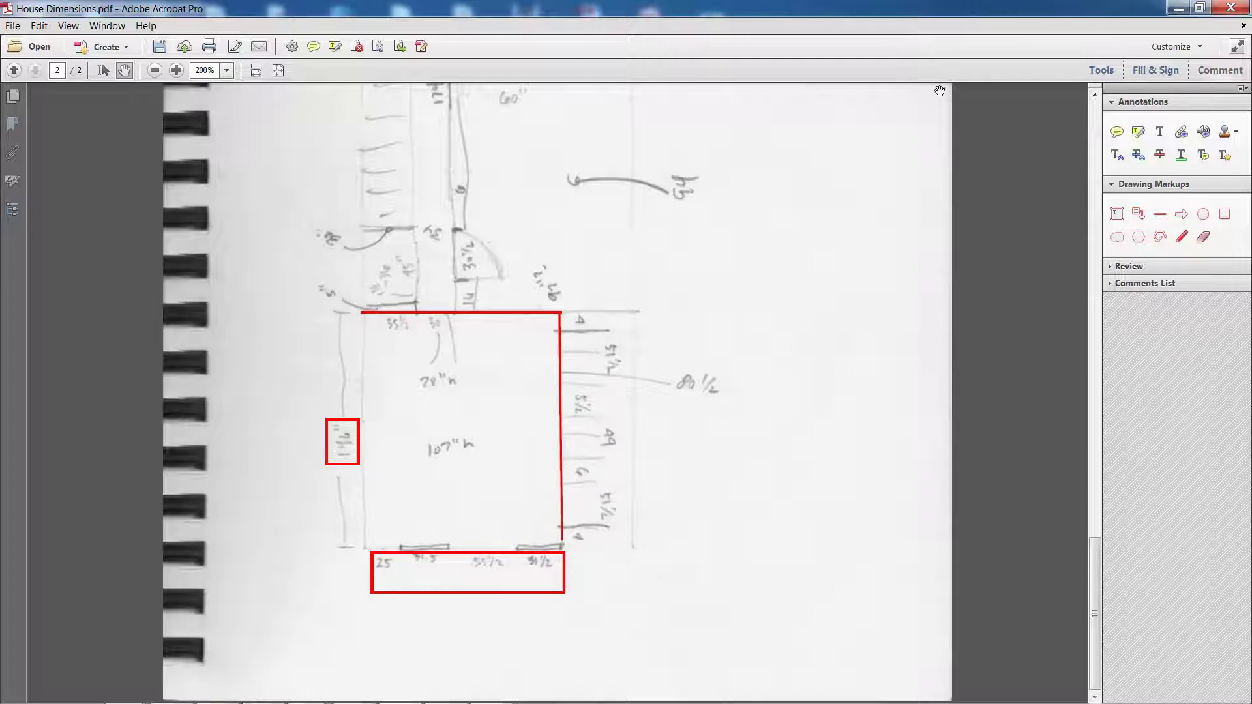
click(1177, 8)
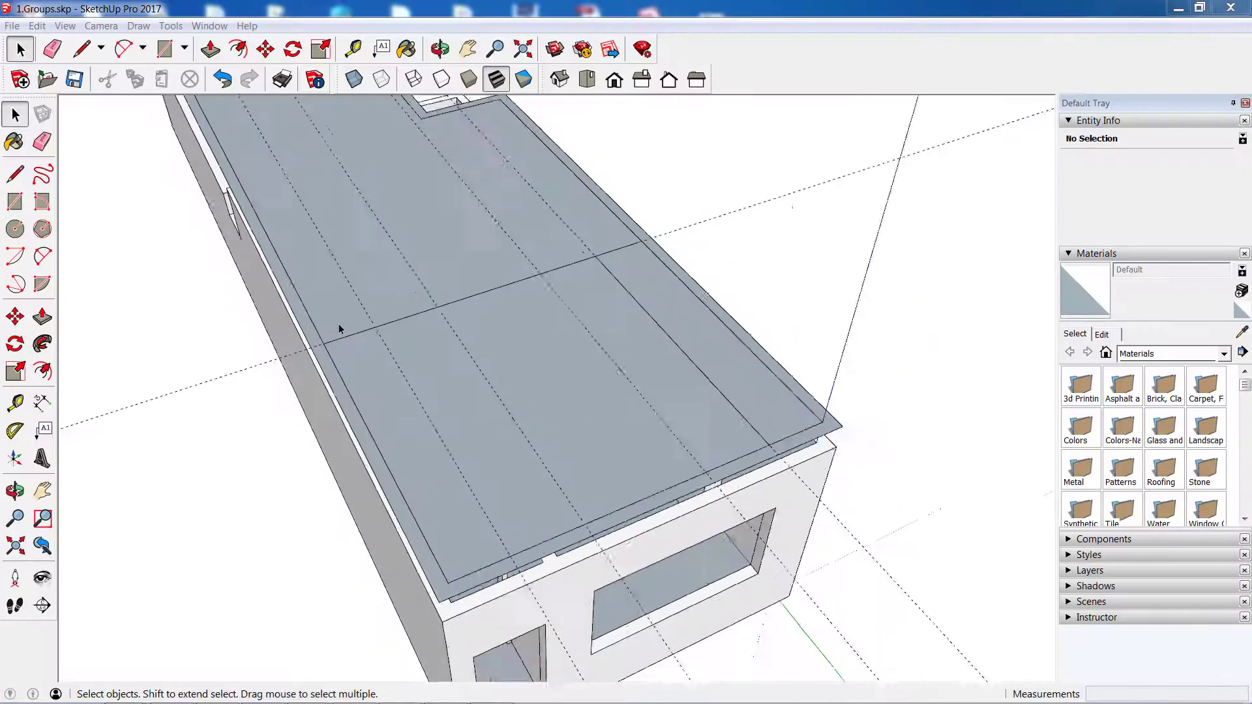
Begin measuring a guide offset from the crosswise edge dividing the upper slab
scroll(339, 329, down, 3)
scroll(339, 329, up, 5)
click(15, 175)
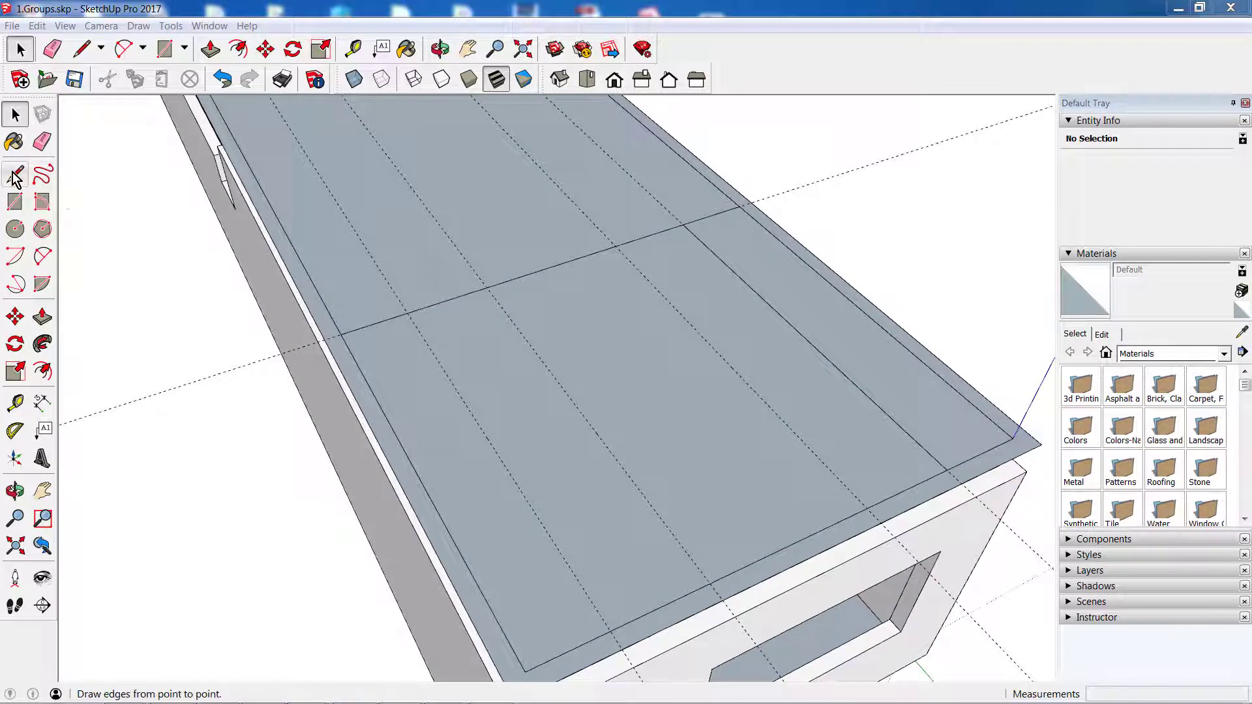
click(14, 402)
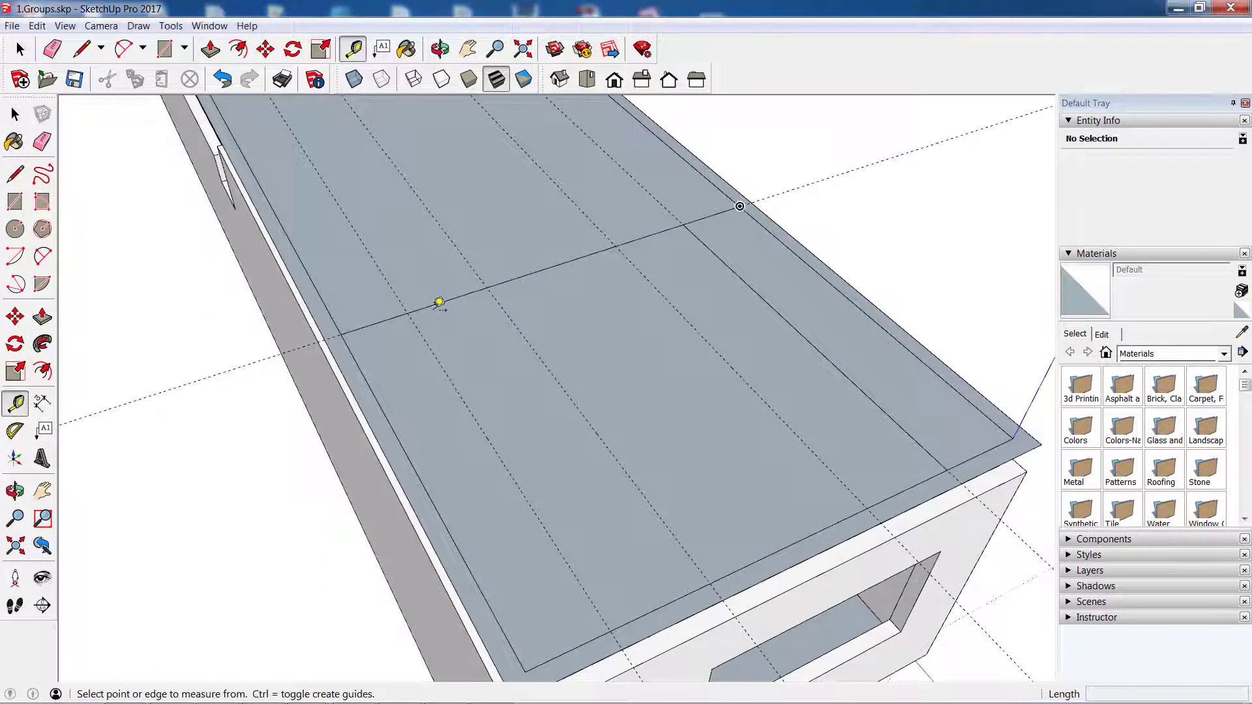
click(438, 302)
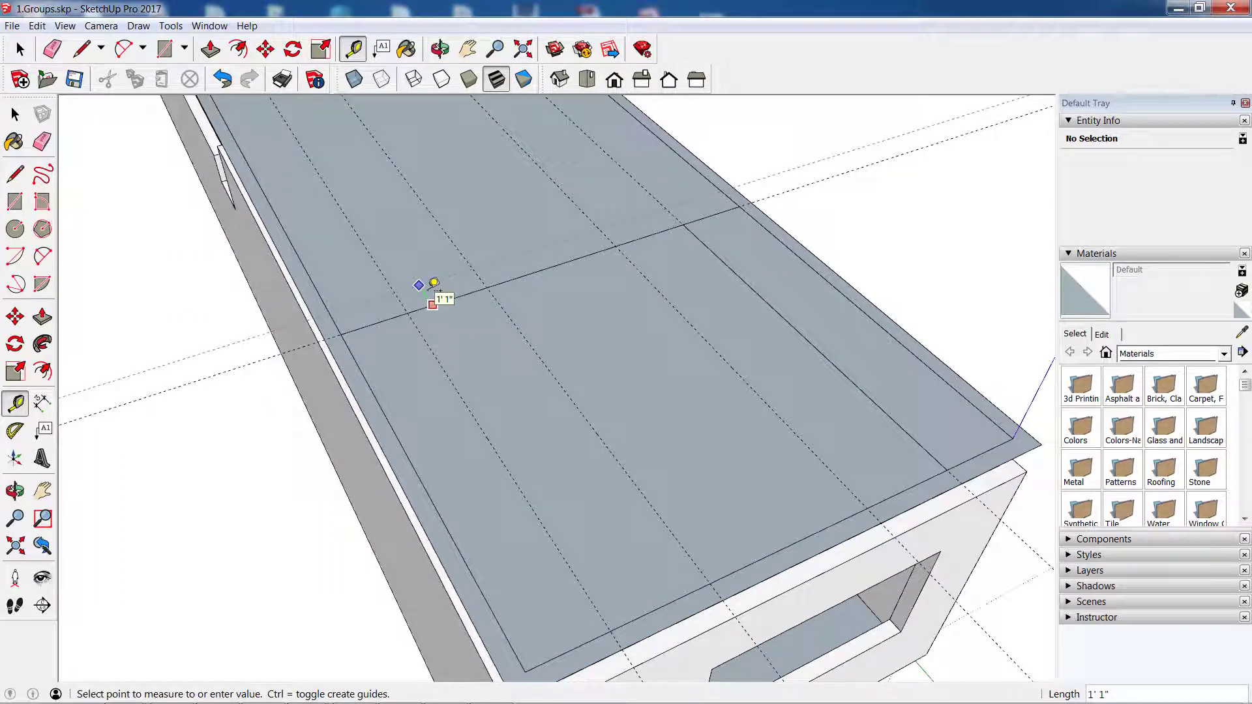
text(5)
Confirm the 5-inch guide and draw a second crosswise edge along it across the slab
key(Return)
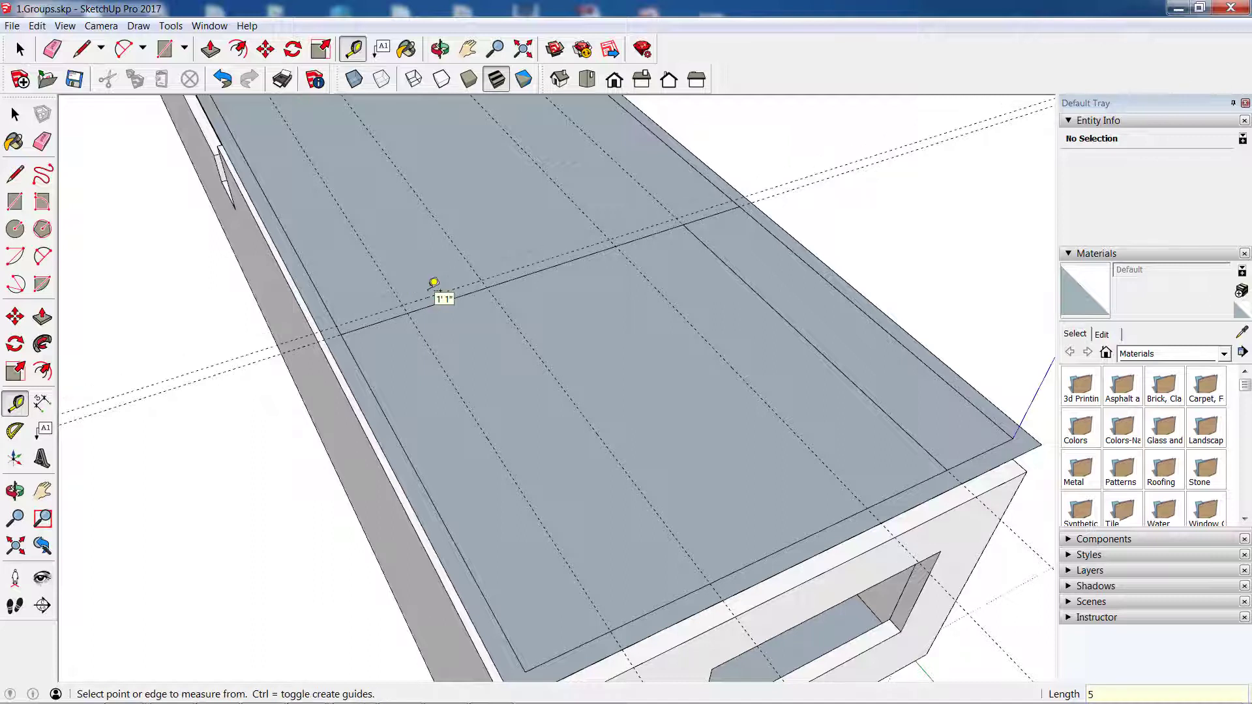
click(15, 116)
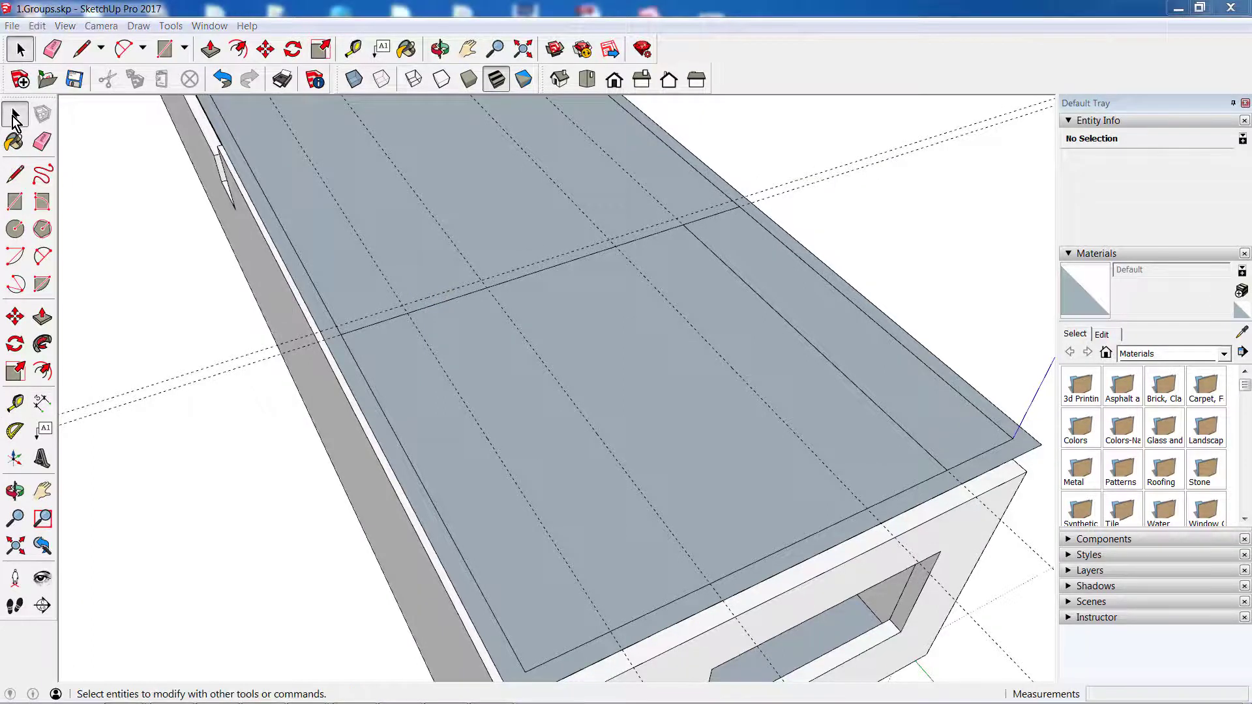
key(l)
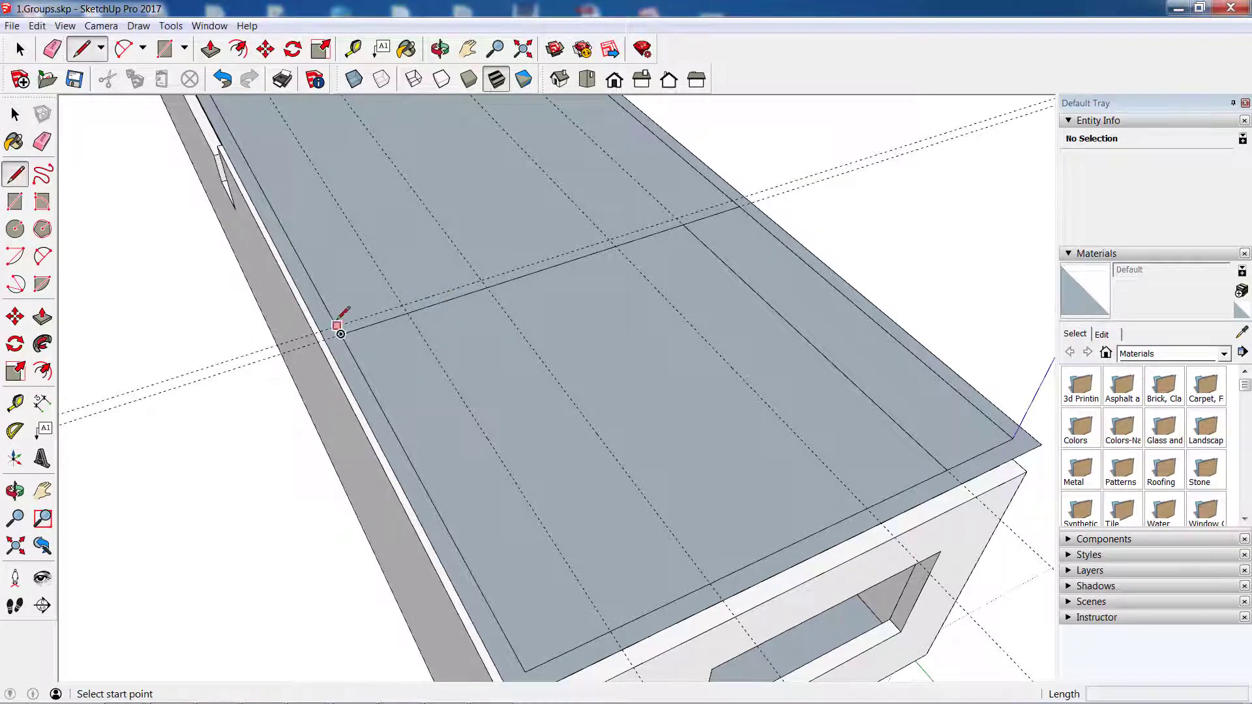
click(336, 326)
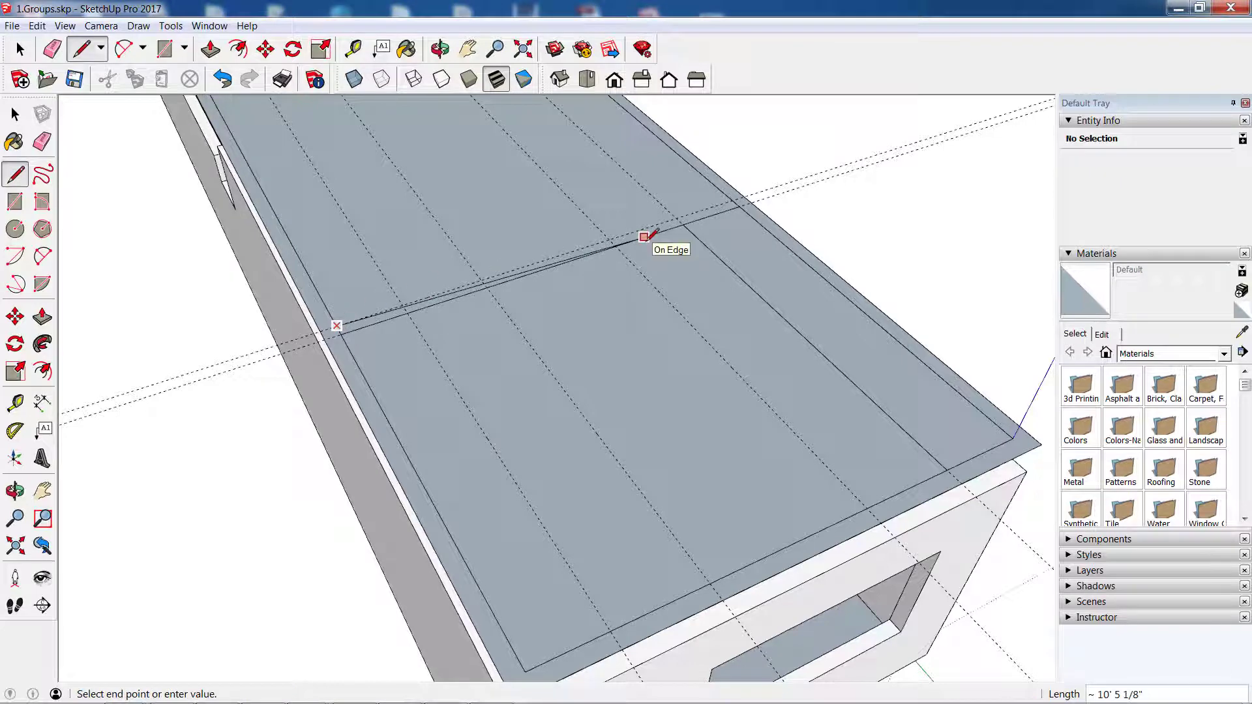
click(732, 199)
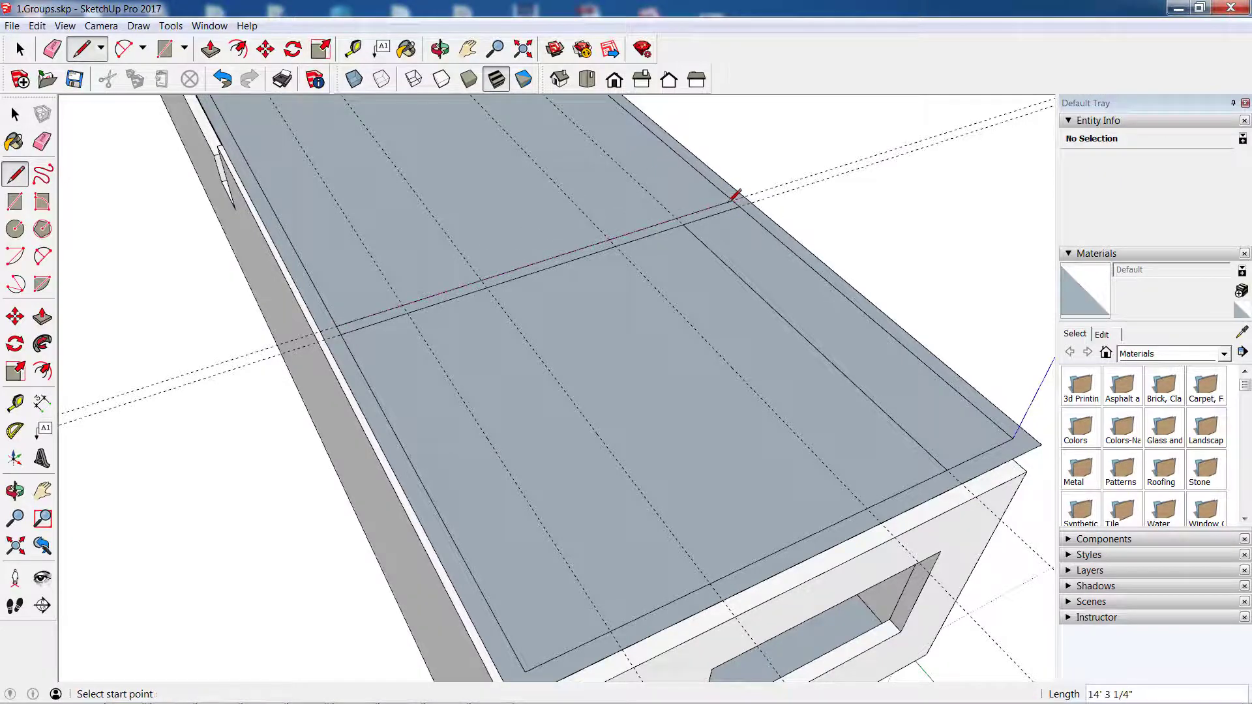
scroll(735, 195, down, 2)
scroll(732, 195, down, 1)
scroll(717, 215, up, 3)
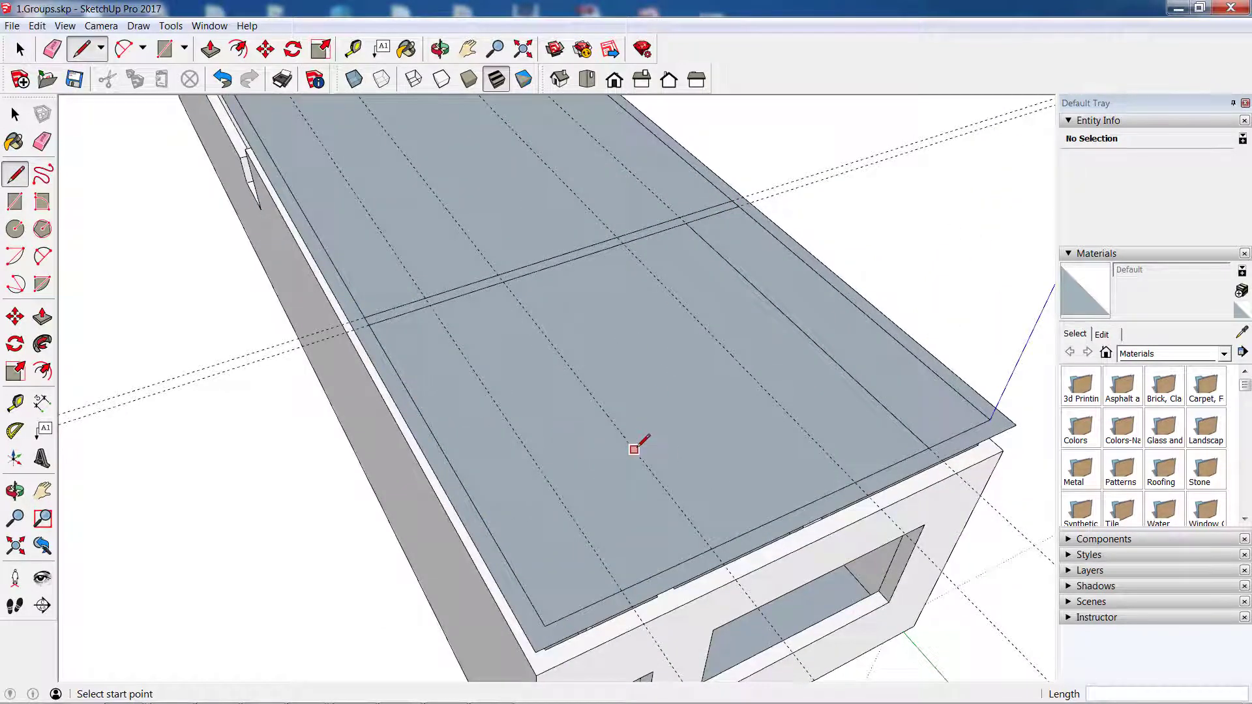
scroll(638, 470, down, 1)
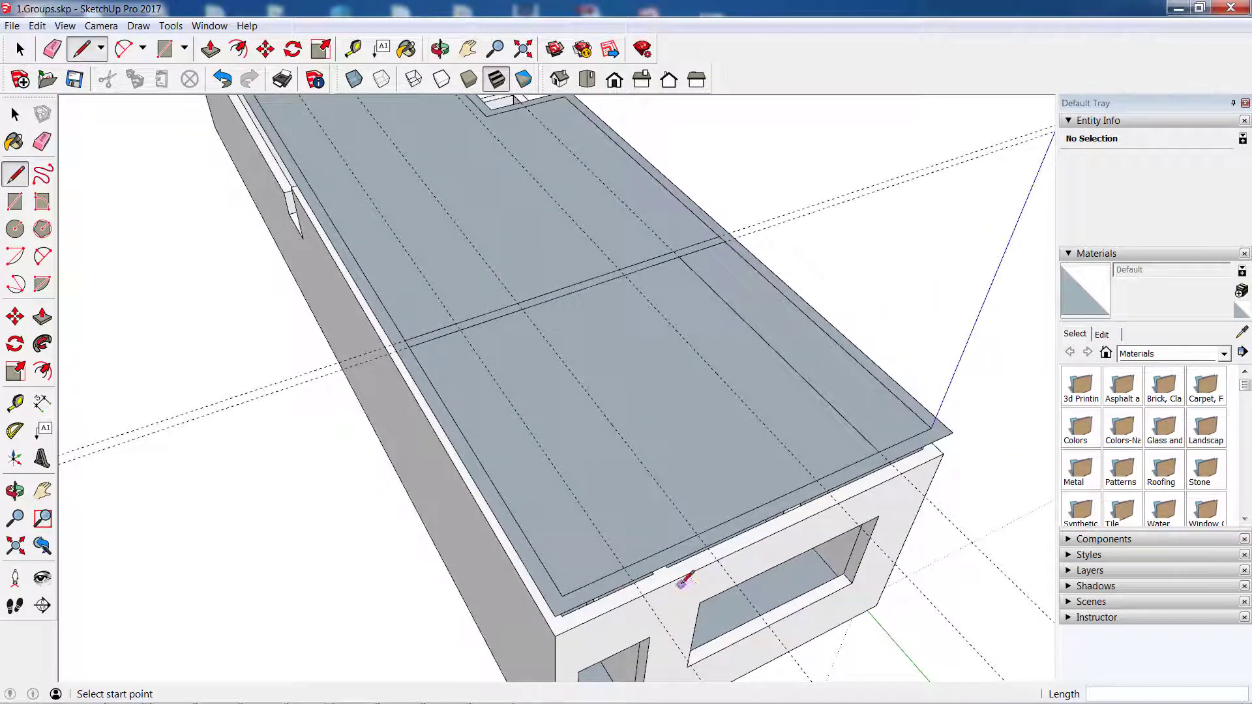
scroll(639, 574, up, 1)
scroll(636, 571, up, 1)
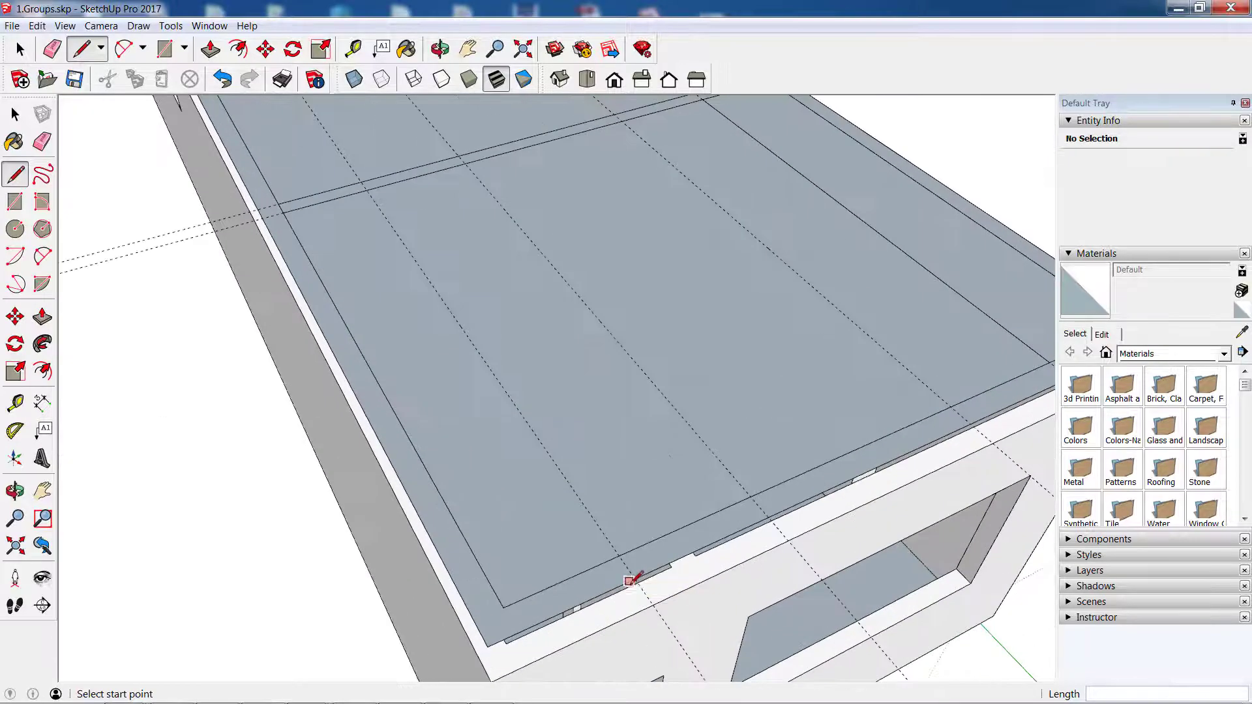
scroll(626, 554, up, 1)
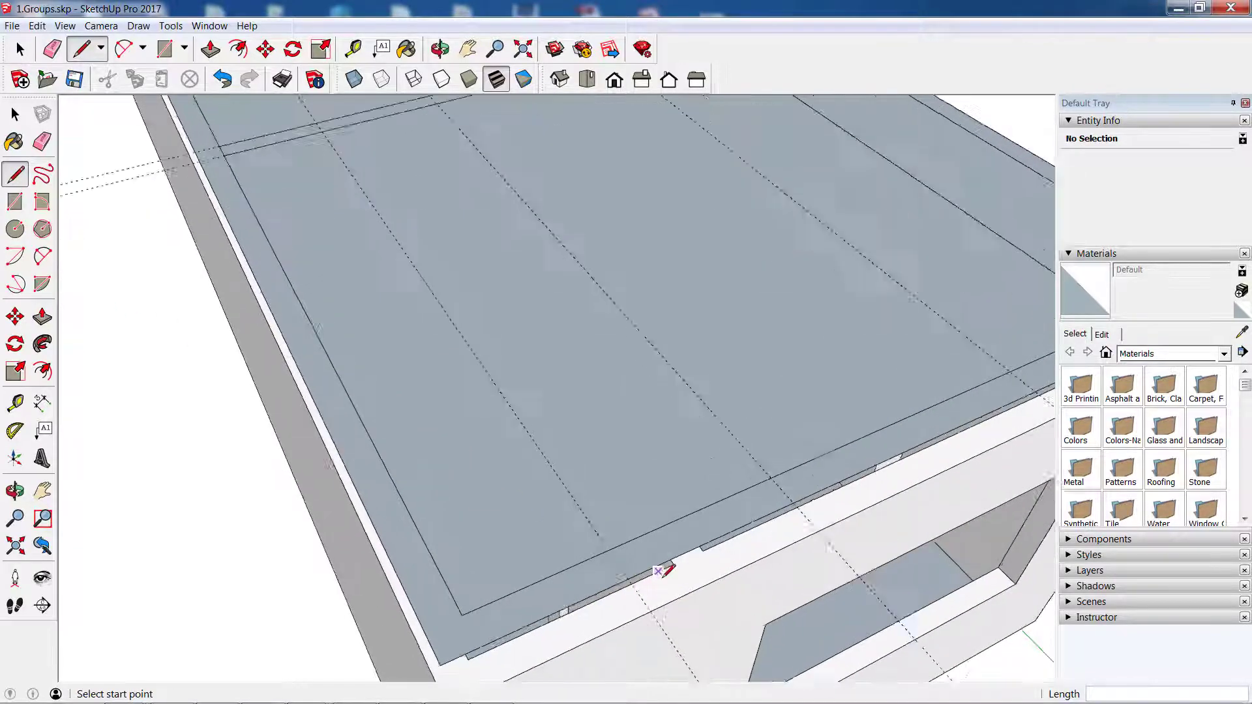
scroll(594, 531, up, 1)
Draw two short edges where guides meet the slab's front edge
click(595, 543)
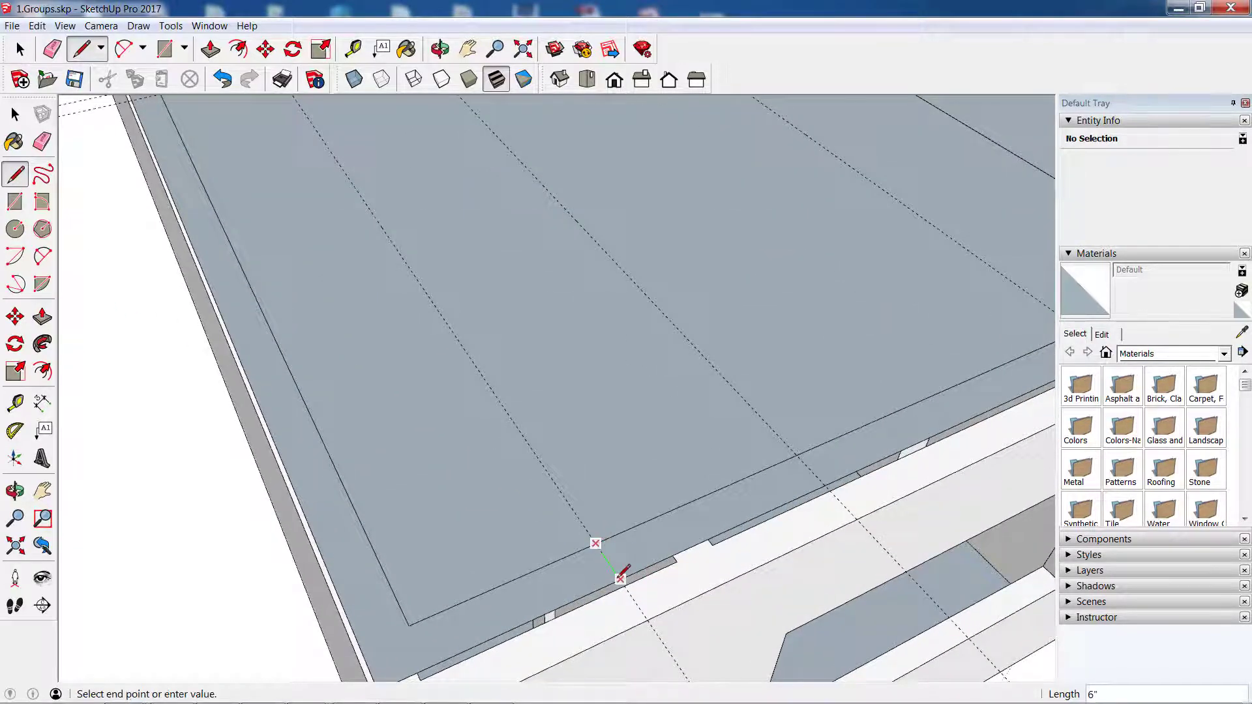
click(620, 579)
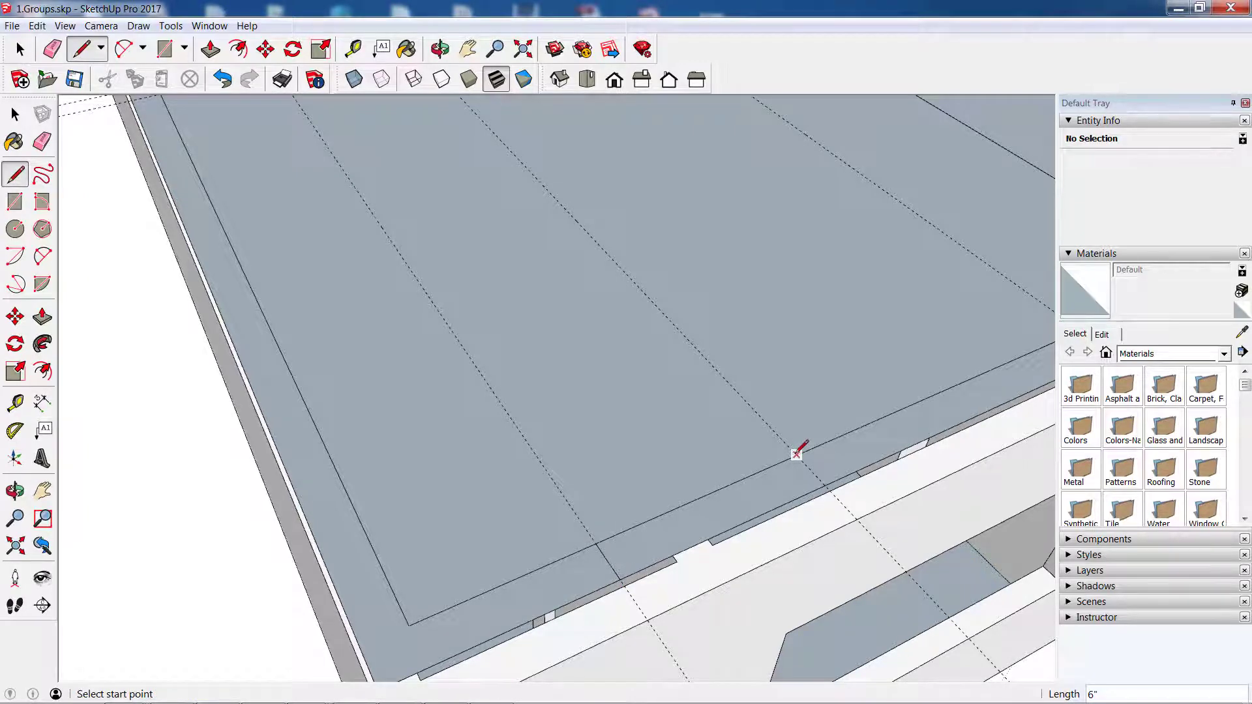
click(796, 455)
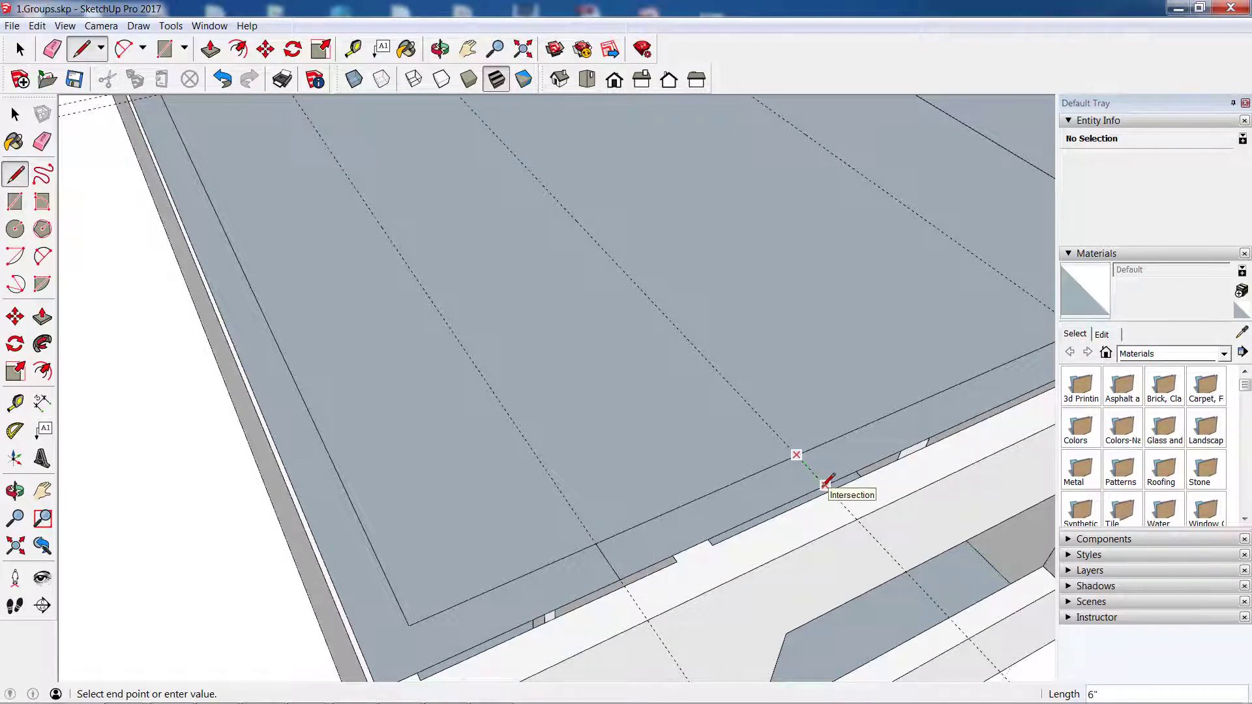
click(825, 484)
scroll(824, 483, down, 3)
Draw two more short edges at the front guide crossings and the notch corner
middle_drag(824, 483, 996, 390)
scroll(996, 389, up, 3)
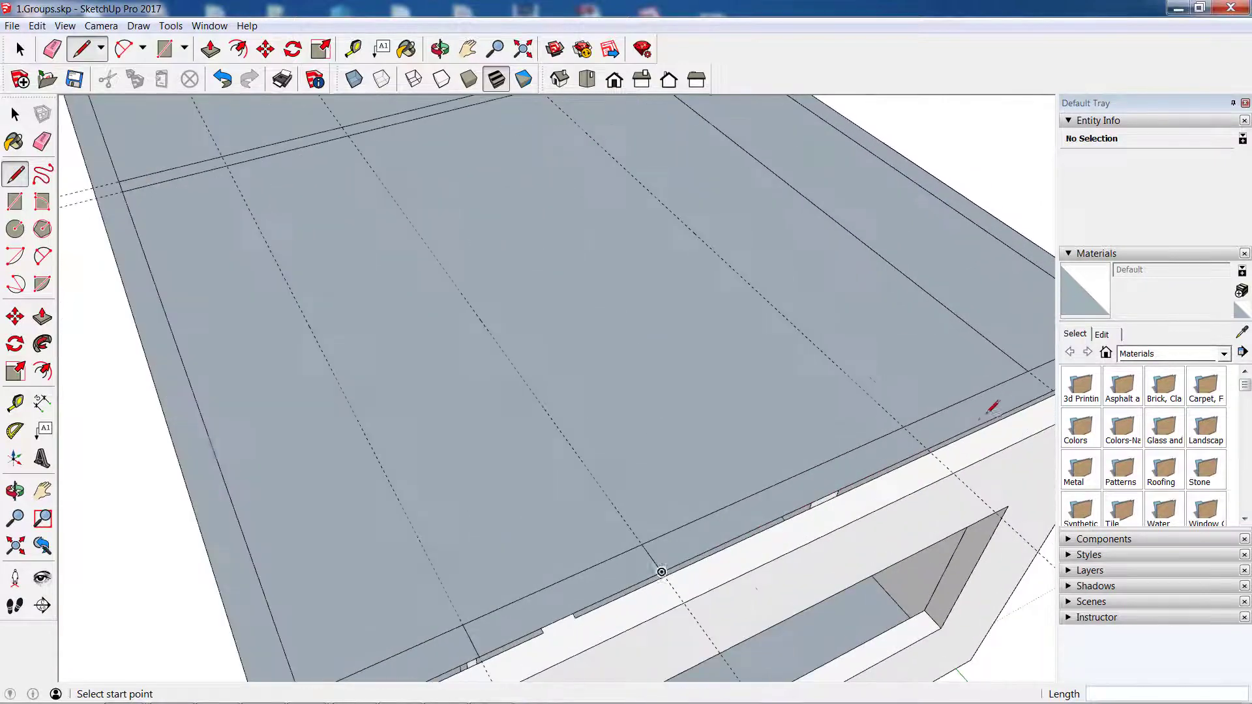
scroll(900, 447, up, 3)
click(628, 475)
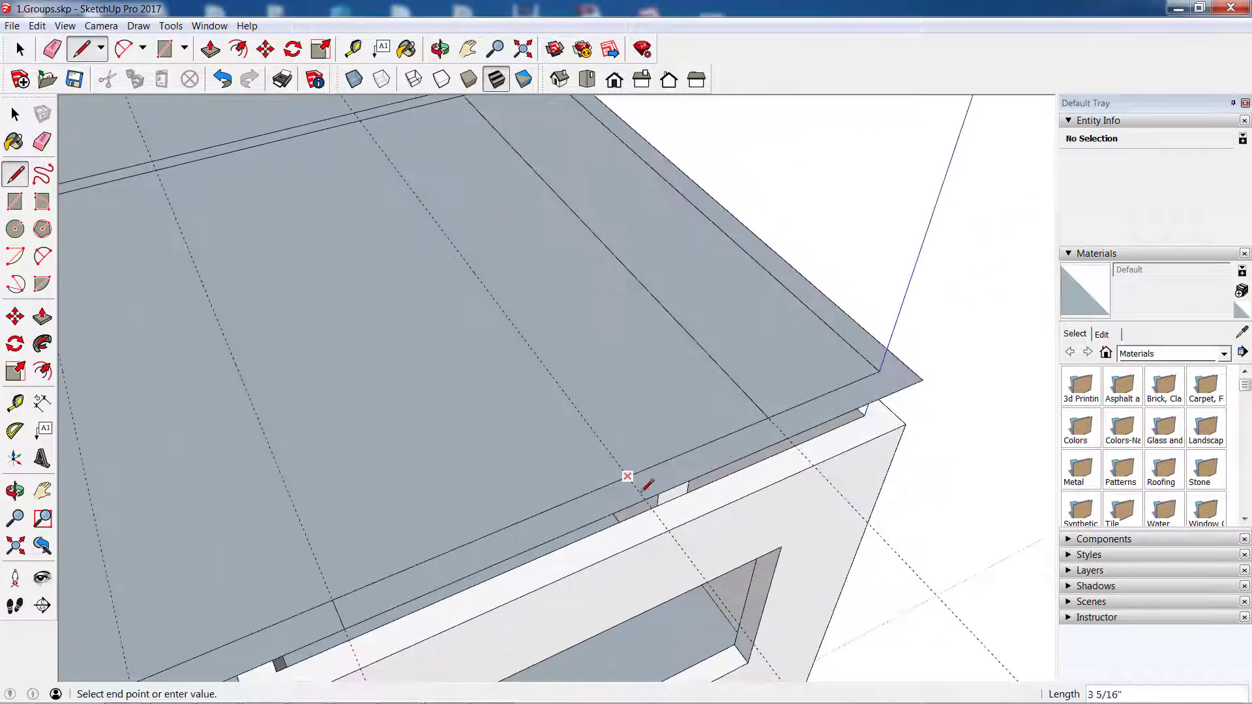
click(655, 503)
click(769, 417)
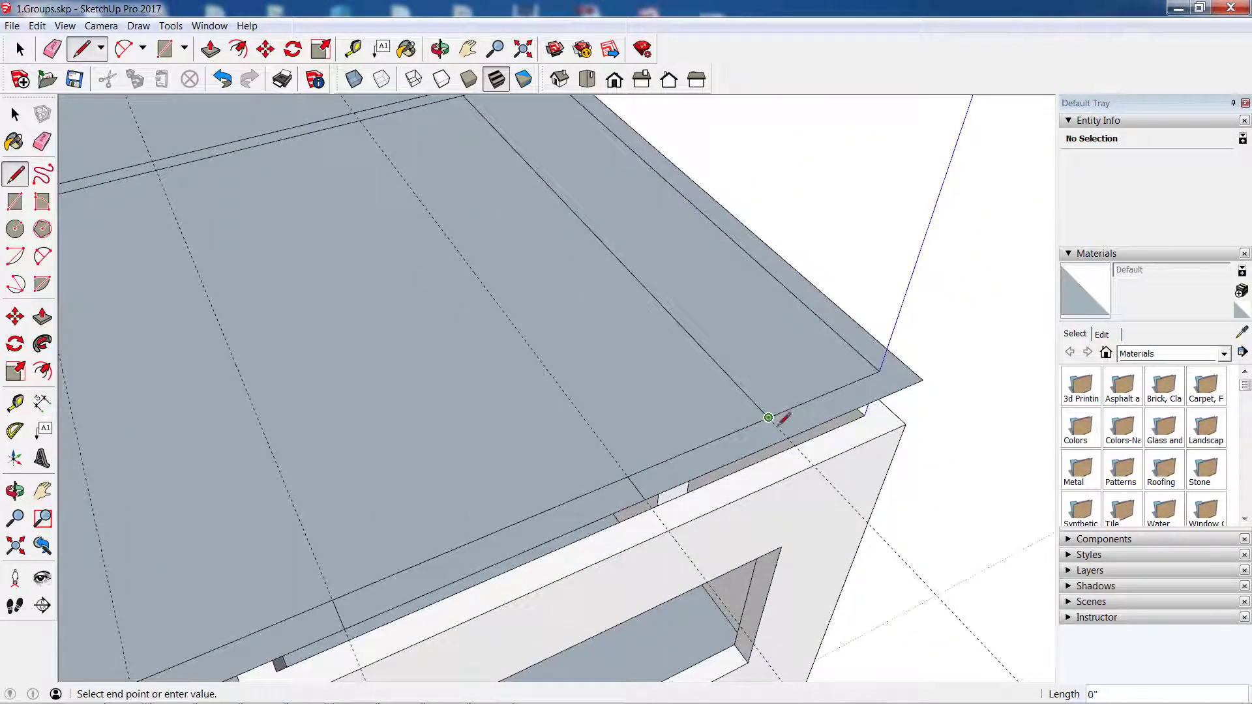
click(787, 430)
scroll(788, 431, down, 2)
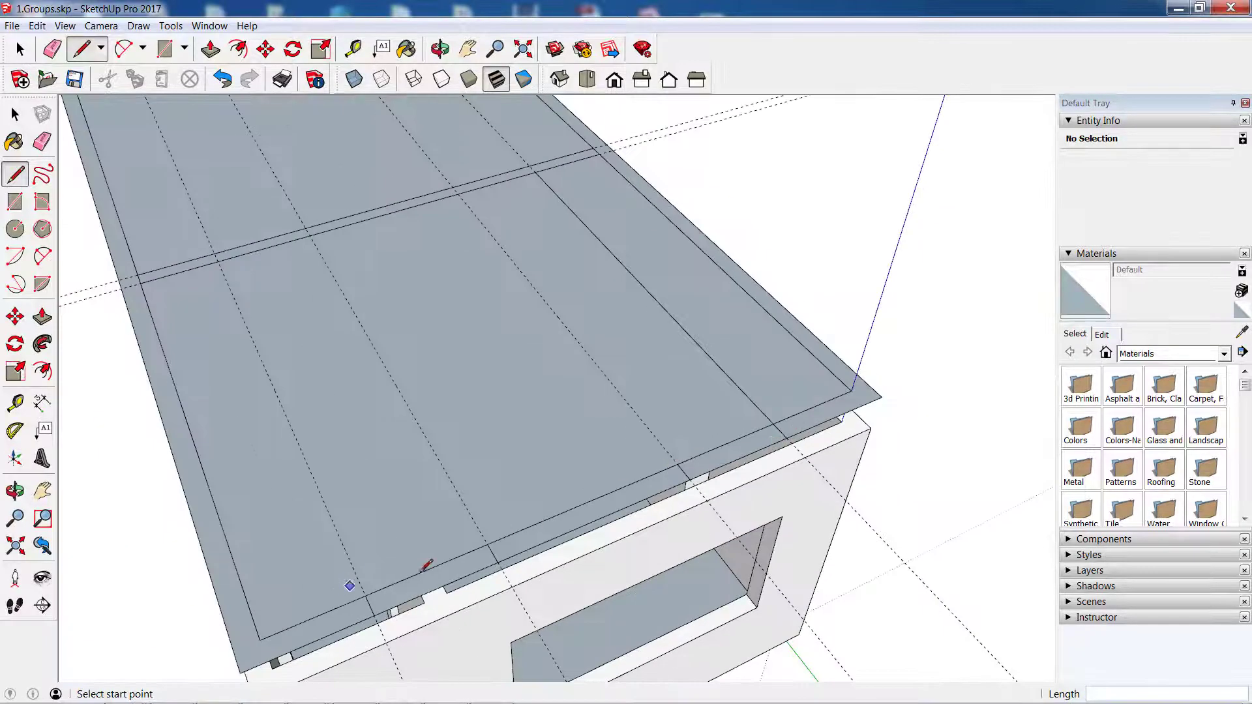
Remove all guide lines with Edit > Delete Guides, keeping the drawn slab edges
click(15, 116)
scroll(280, 415, down, 2)
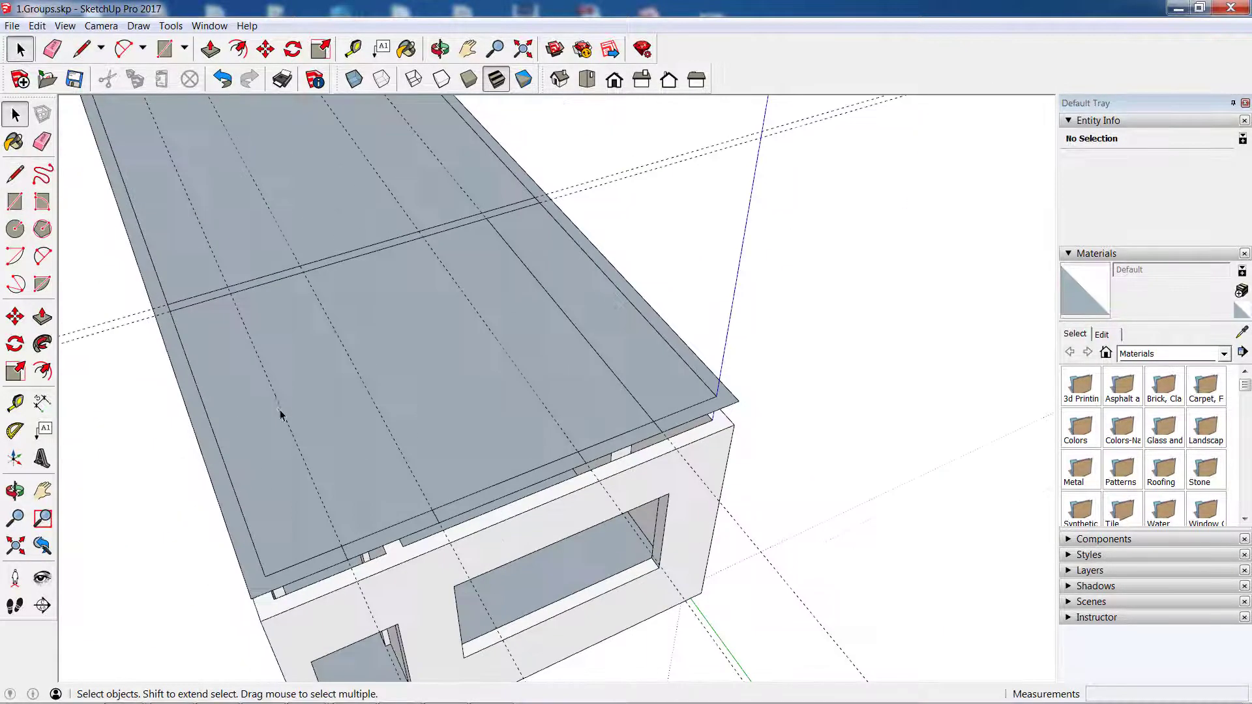
middle_drag(199, 391, 405, 507)
click(37, 25)
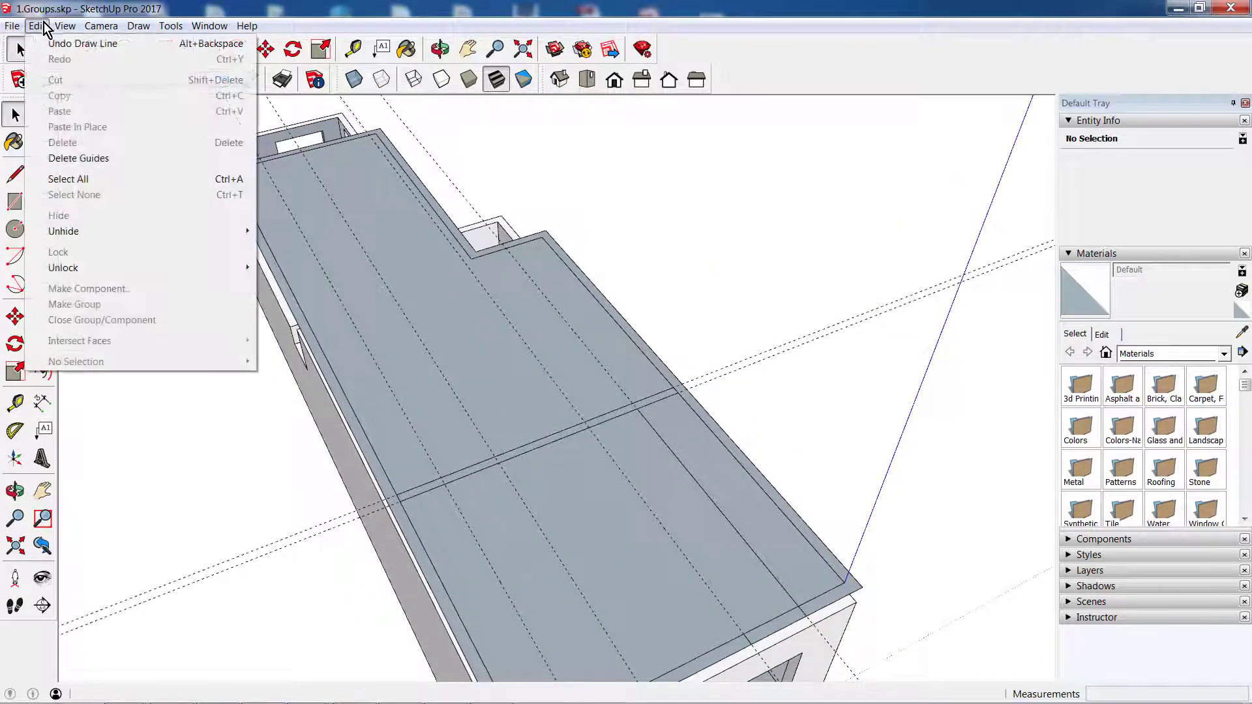
click(81, 158)
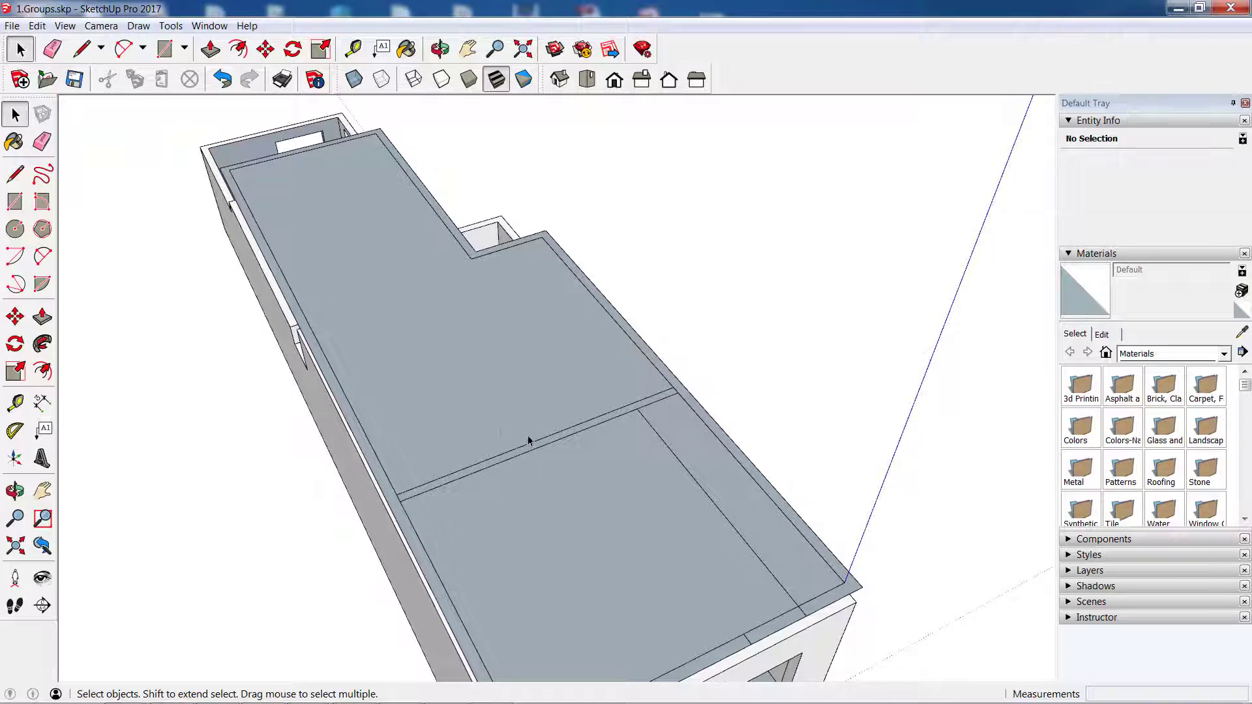
scroll(541, 450, down, 2)
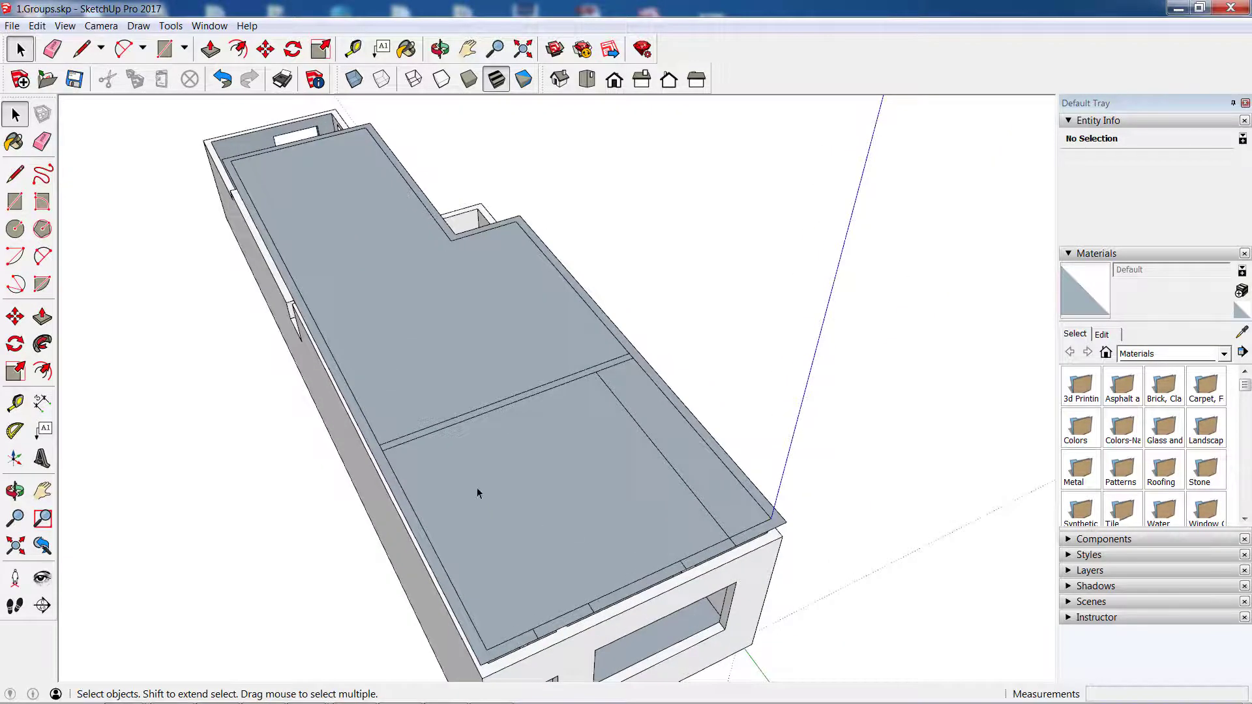
scroll(450, 476, down, 1)
scroll(450, 472, down, 1)
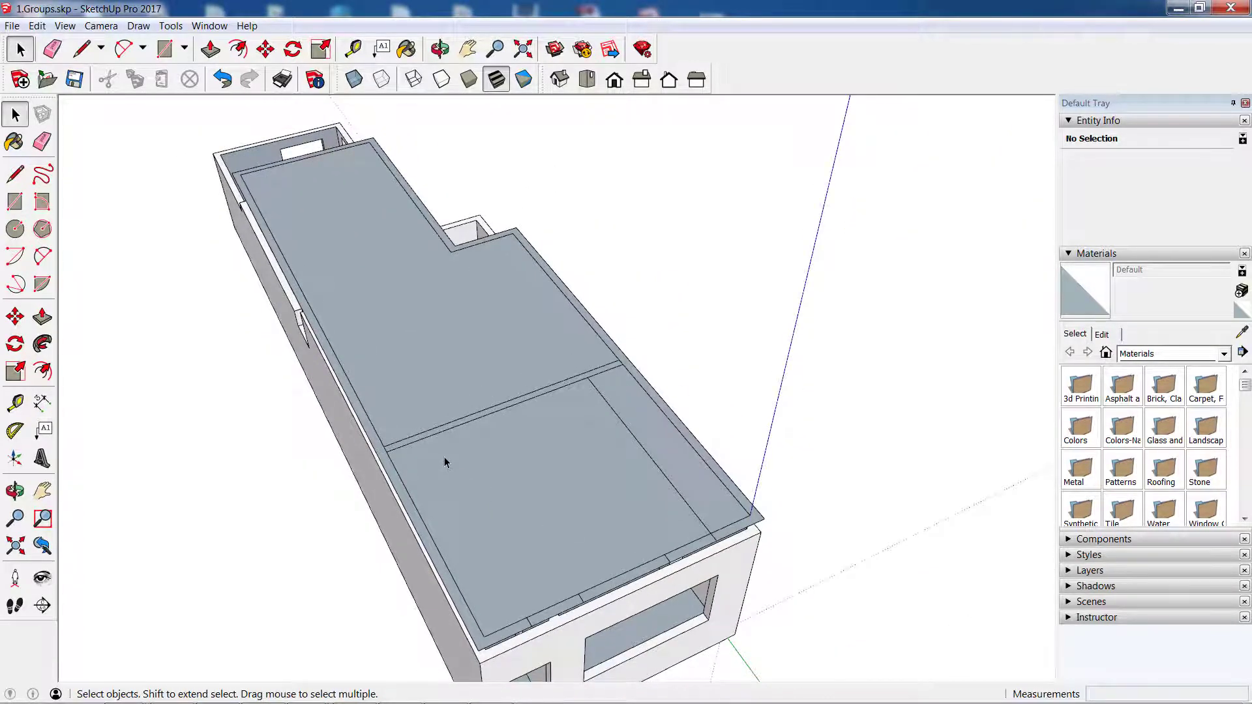
scroll(420, 440, up, 1)
scroll(391, 469, up, 2)
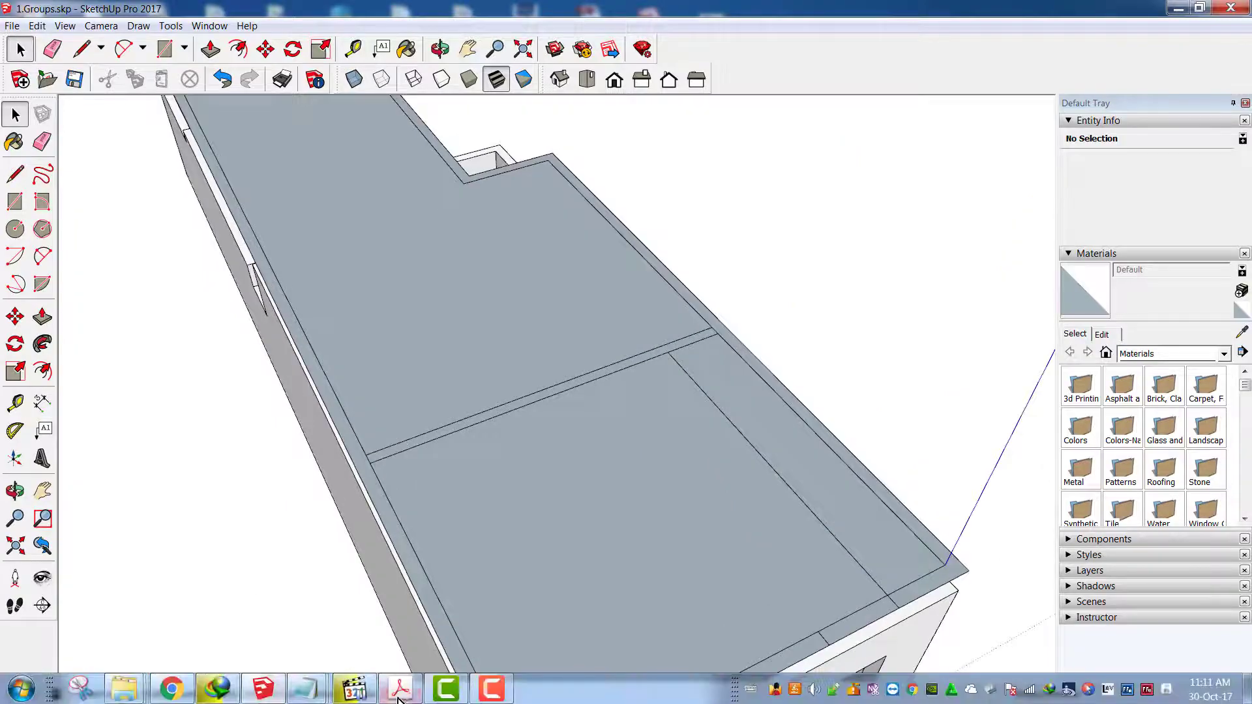
click(399, 696)
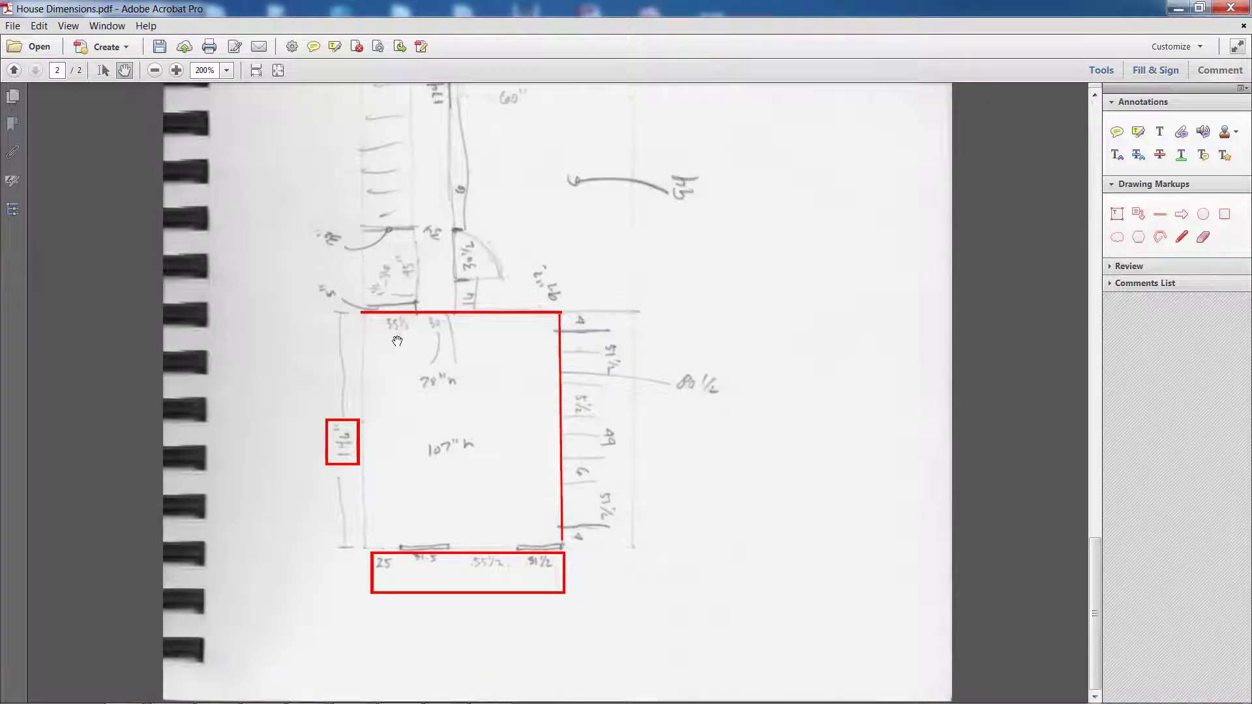
scroll(397, 341, up, 2)
scroll(388, 441, up, 2)
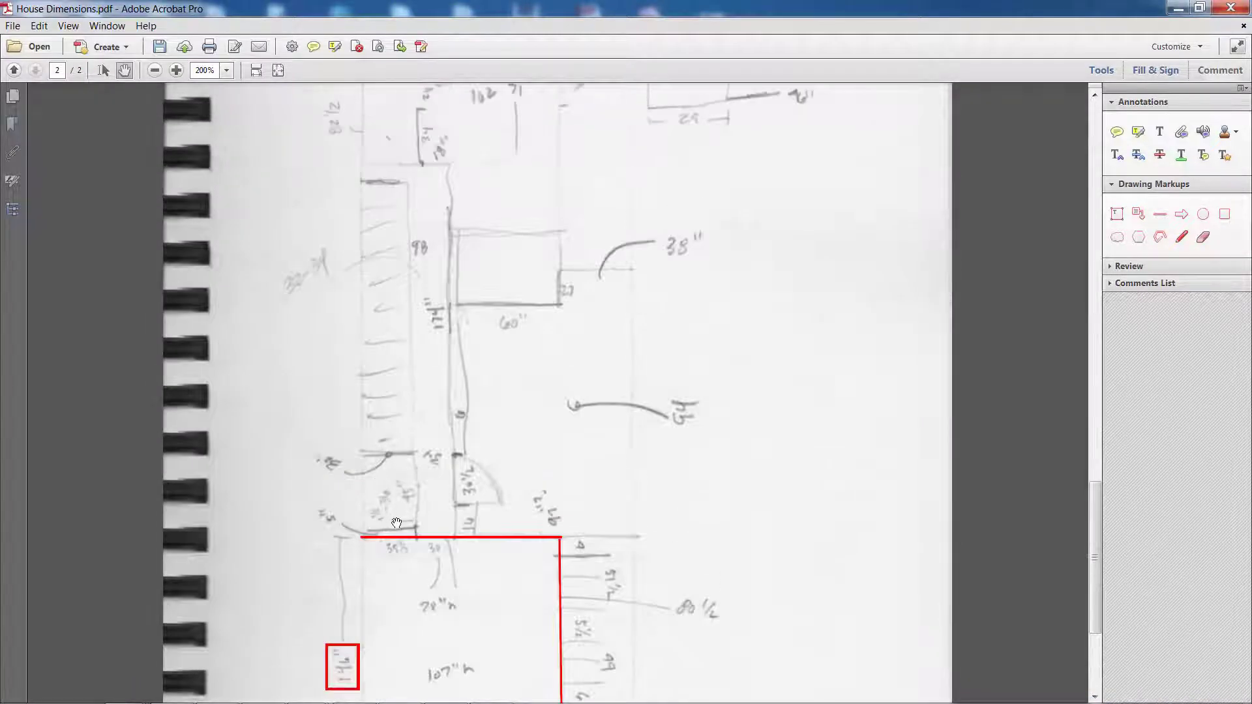
scroll(381, 469, down, 4)
ctrl+scroll(387, 420, up, 1)
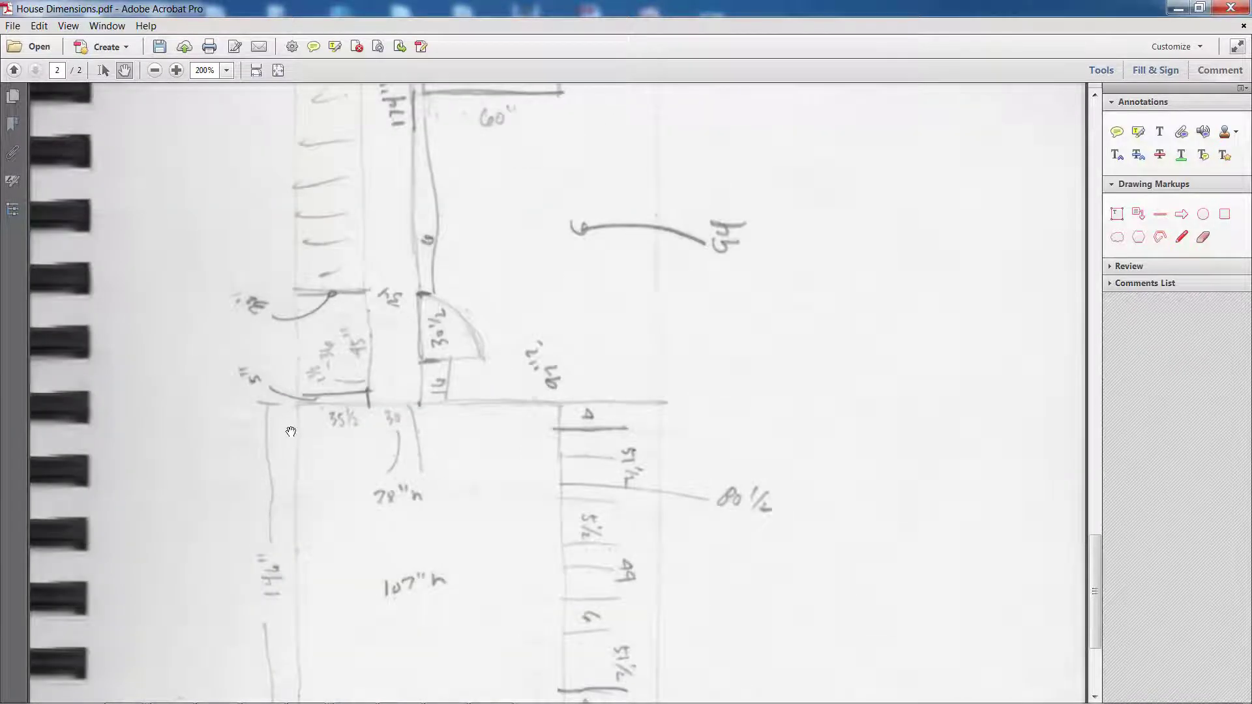
scroll(355, 436, up, 1)
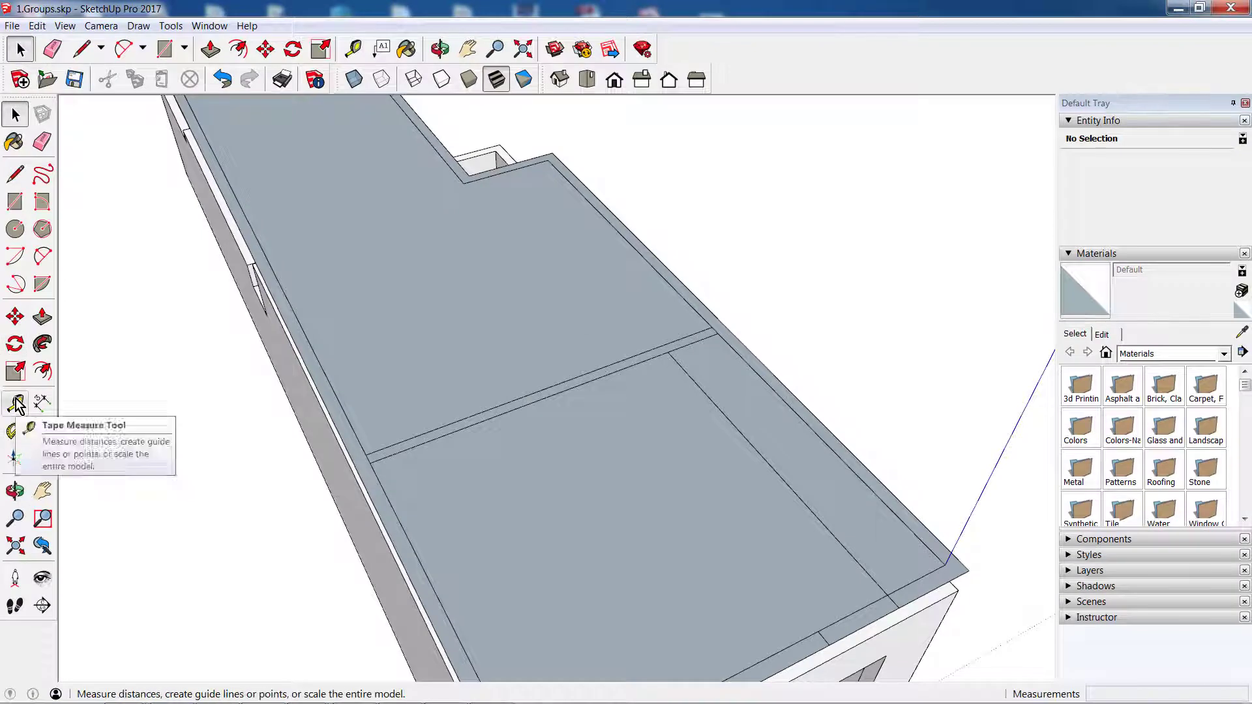
Place a lengthwise guide 35.5 inches in from the slab's long side edge
click(15, 403)
click(350, 423)
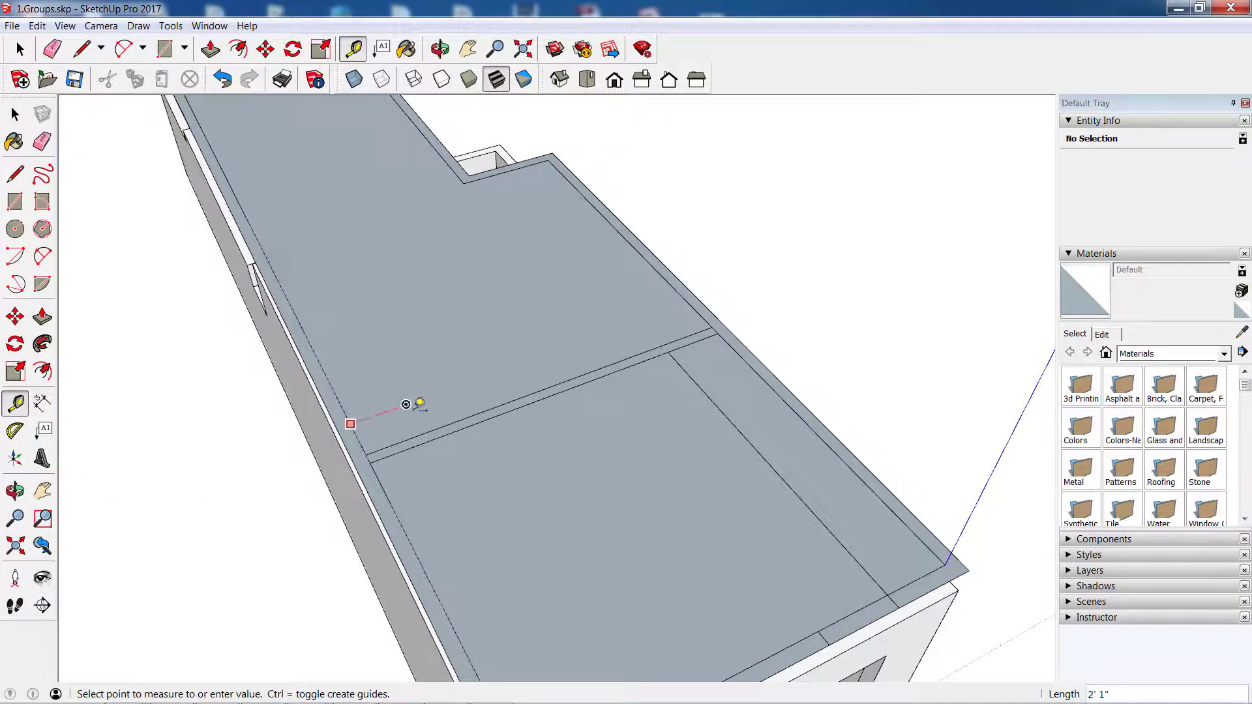
text(35.5)
key(Return)
click(13, 110)
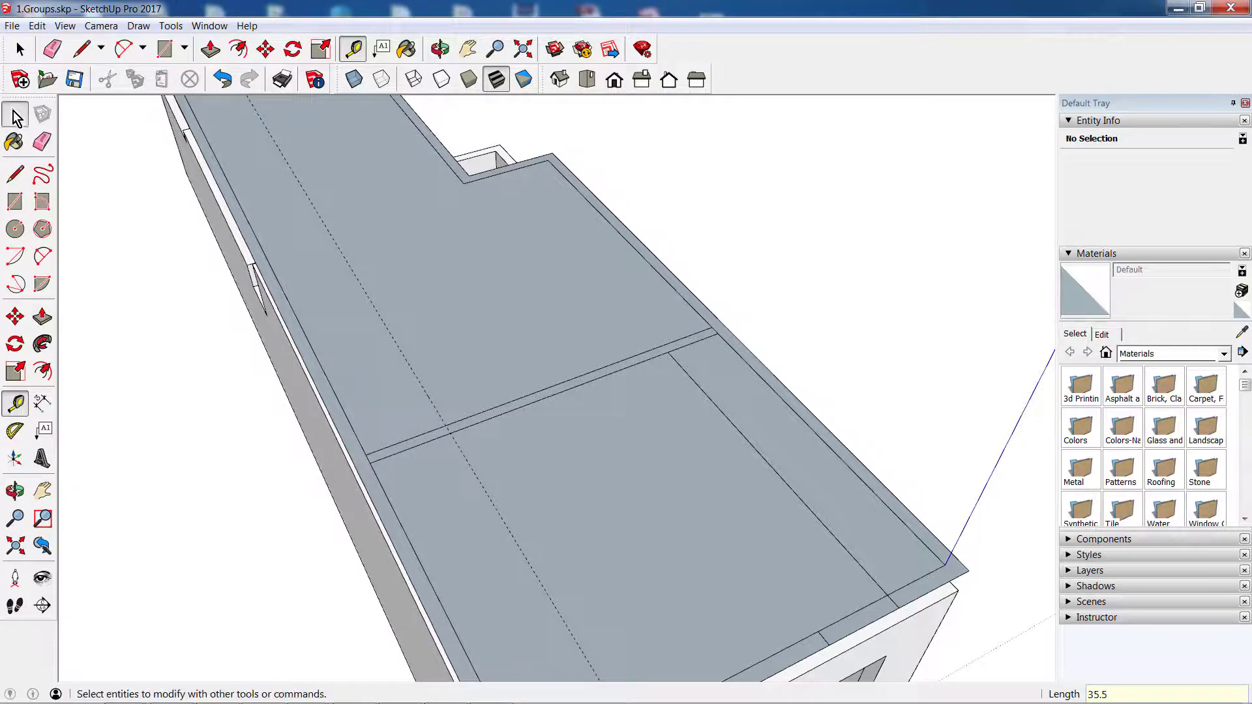
key(super)
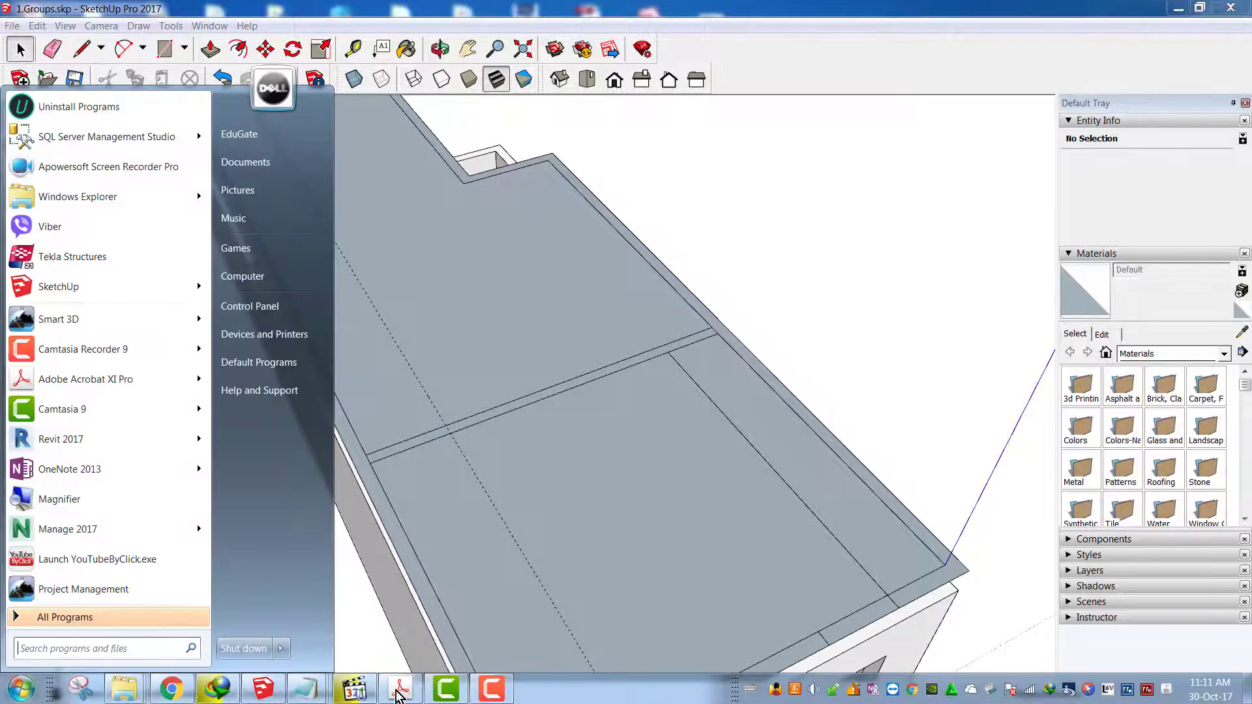
Bring the hand sketch PDF back up and pan the page slightly down
click(401, 689)
drag(399, 415, 399, 424)
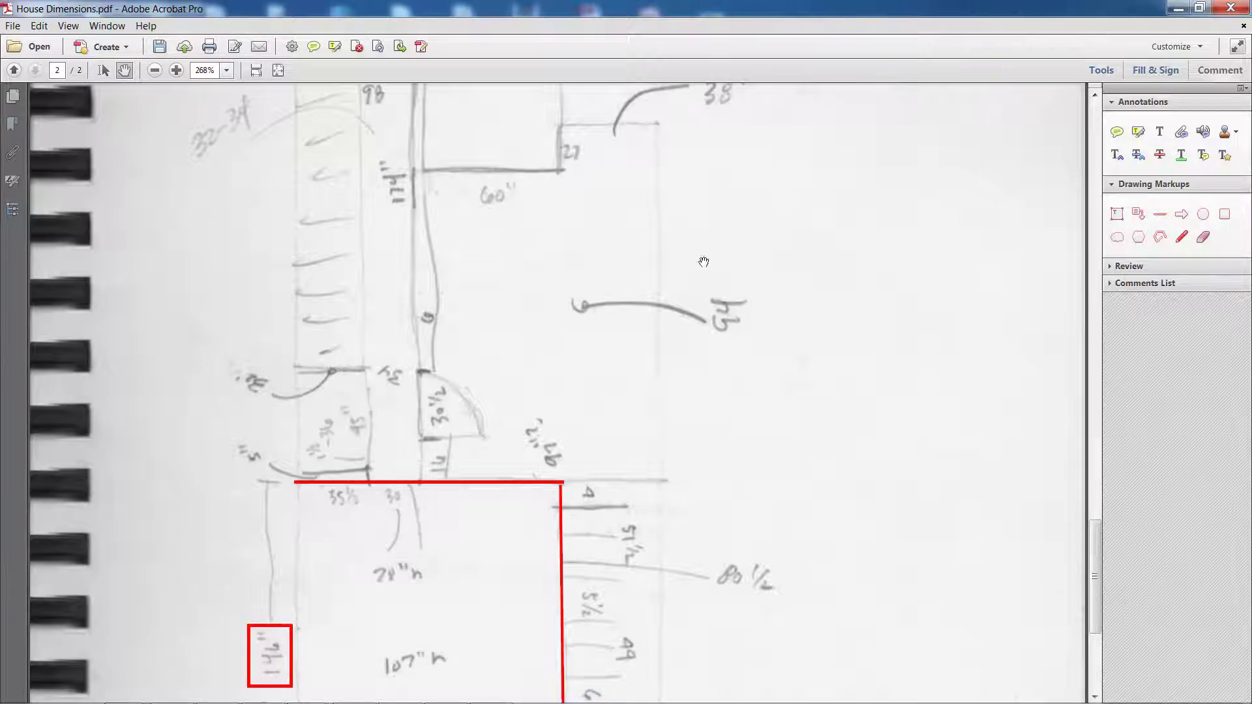
Draw edges from the seam along the 35.5-inch guide to the slab's left edge, boxing a small section
click(1177, 8)
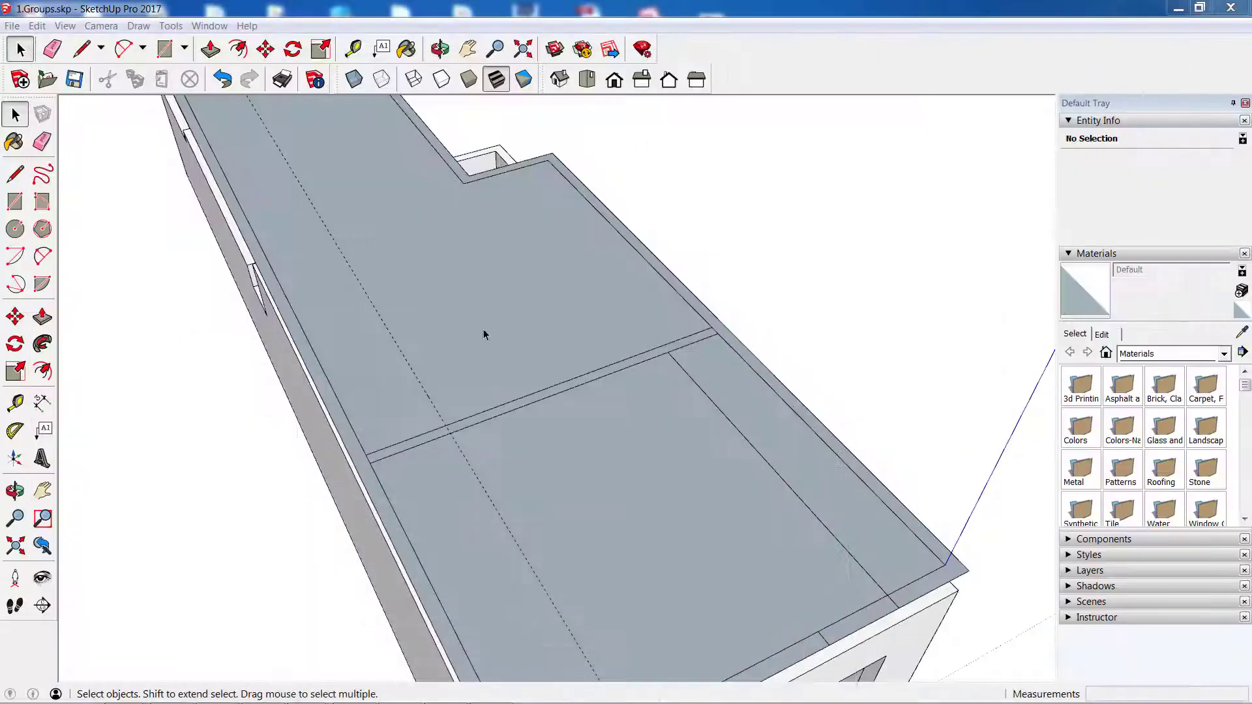
click(15, 174)
scroll(477, 456, up, 3)
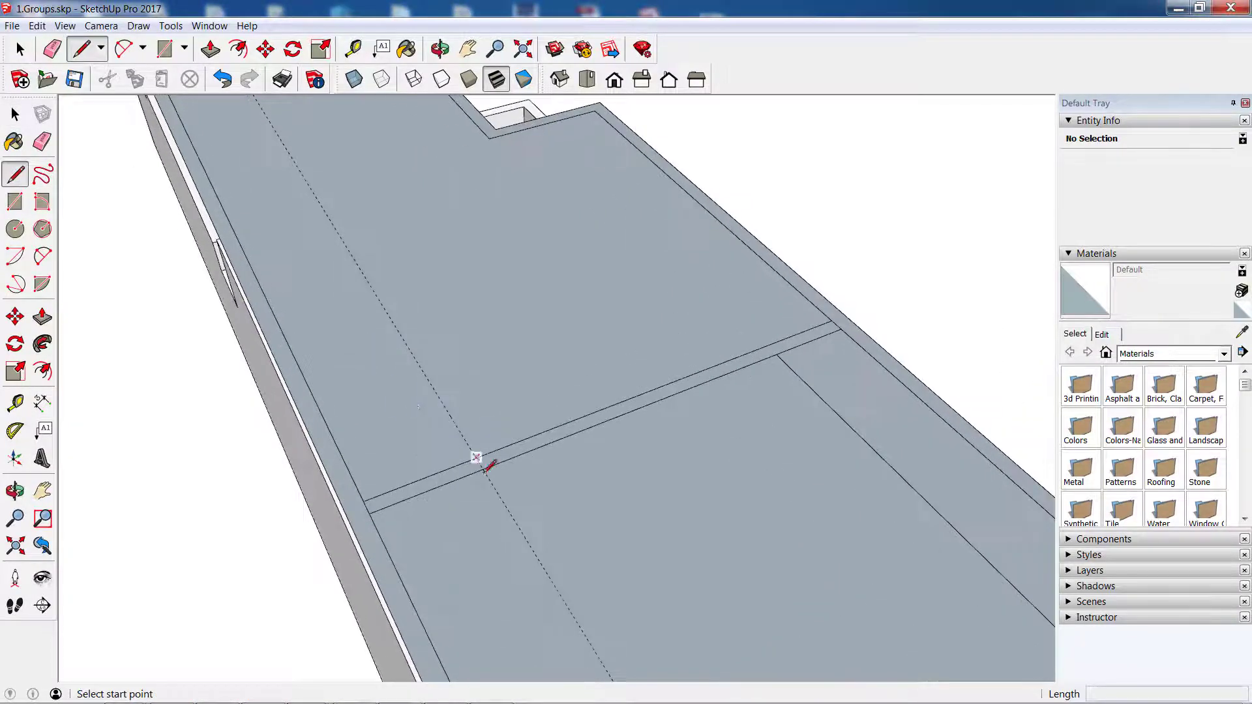
scroll(474, 466, up, 2)
click(476, 455)
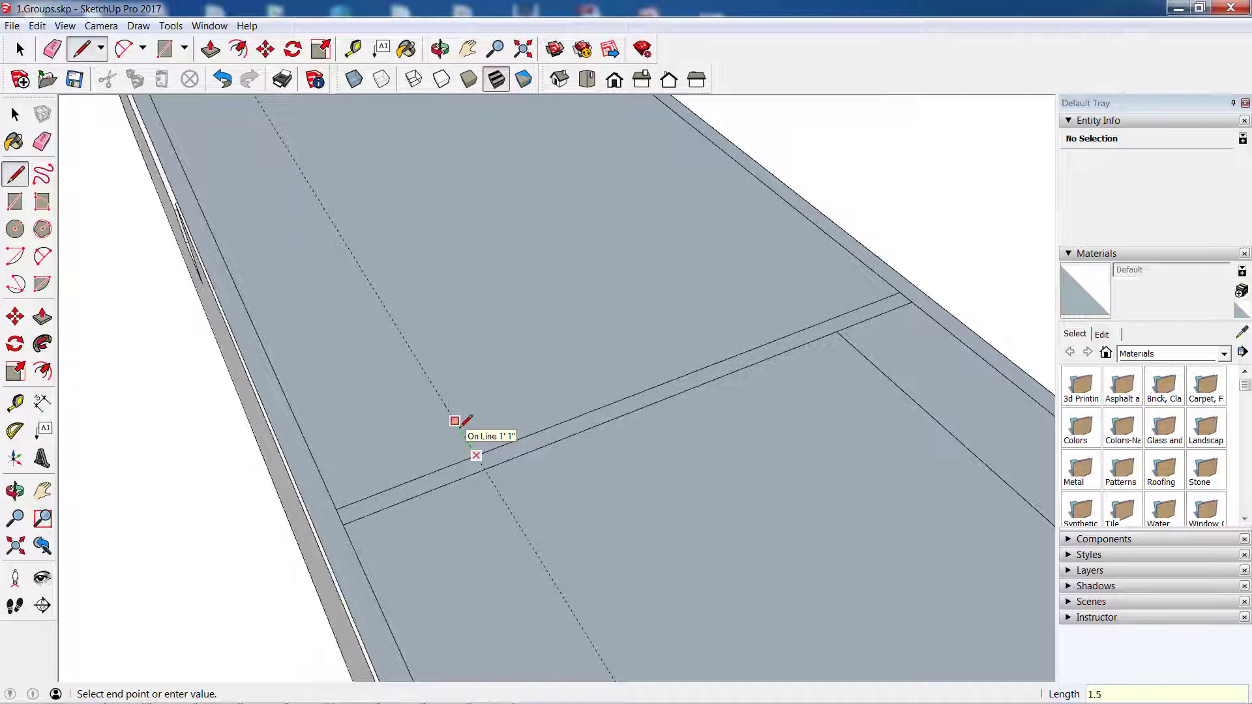
scroll(443, 456, up, 3)
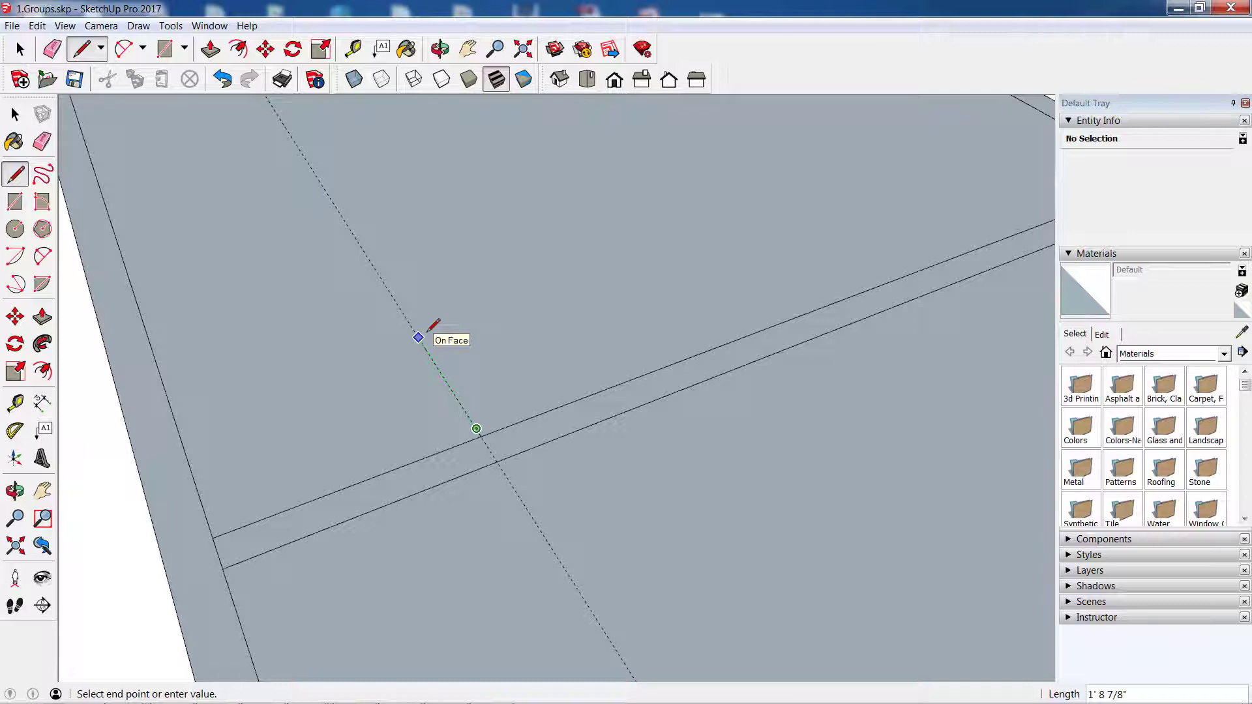
text(')
key(Return)
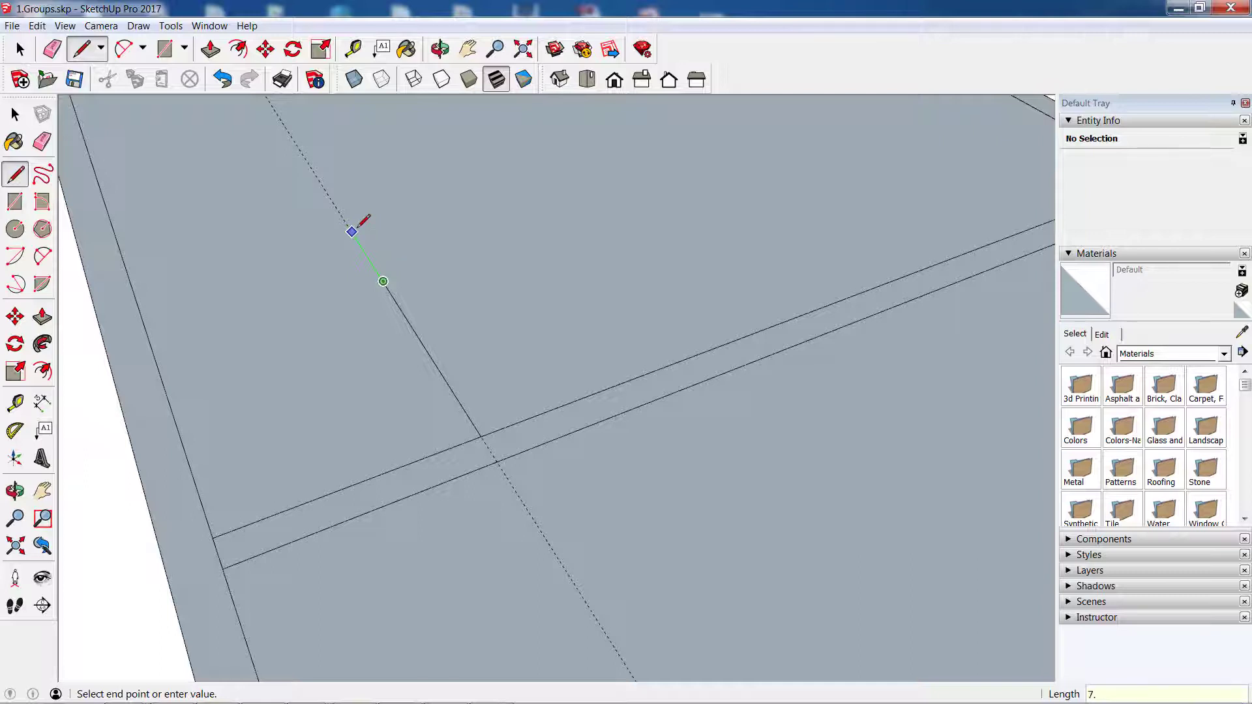
key(Return)
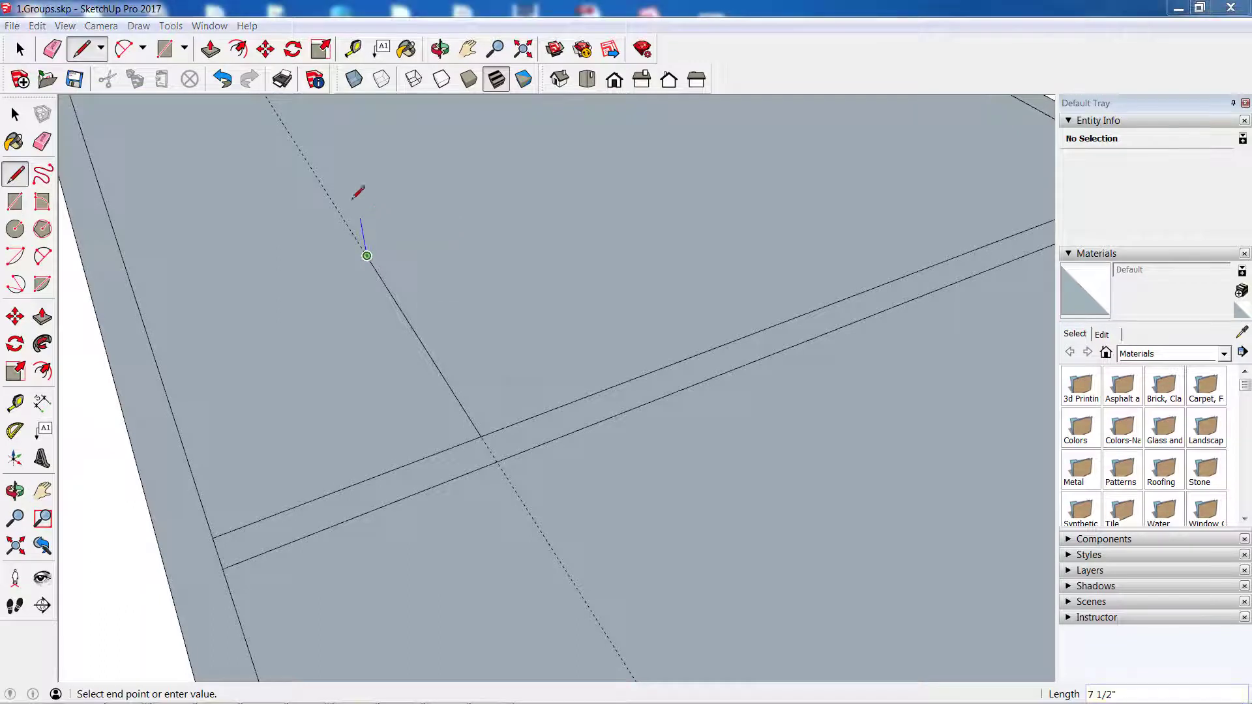
click(143, 321)
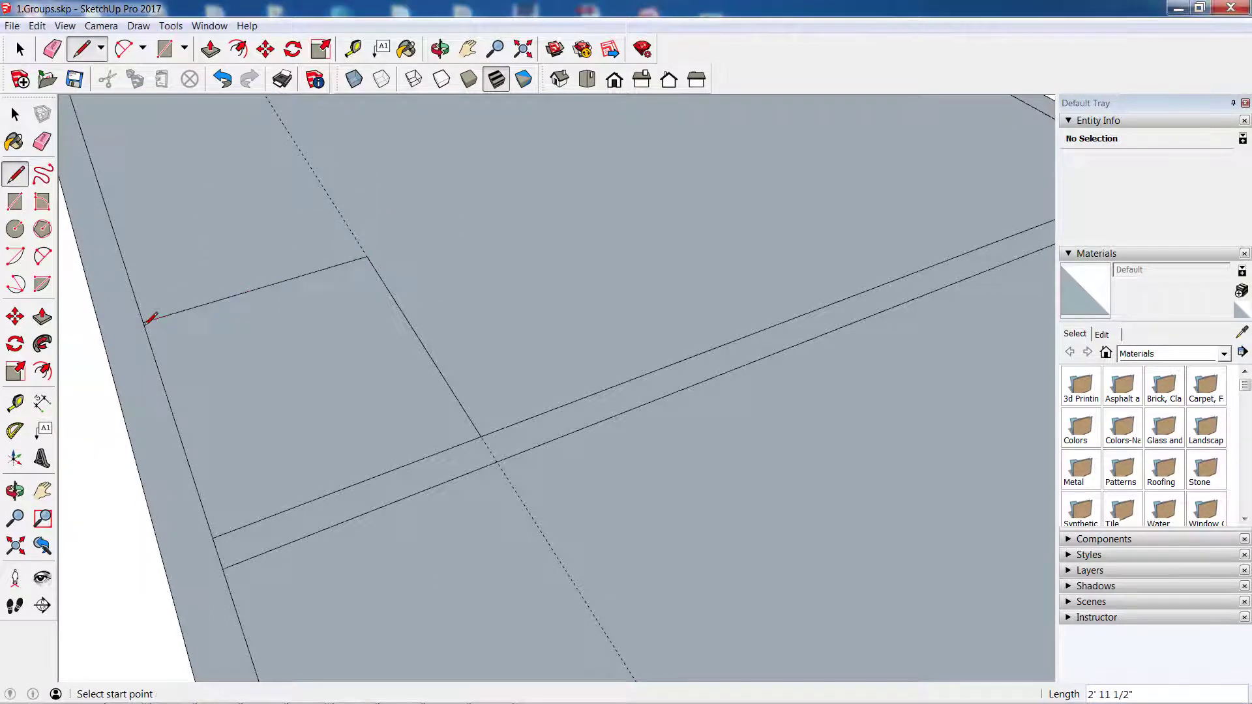
scroll(274, 319, down, 2)
scroll(273, 319, down, 1)
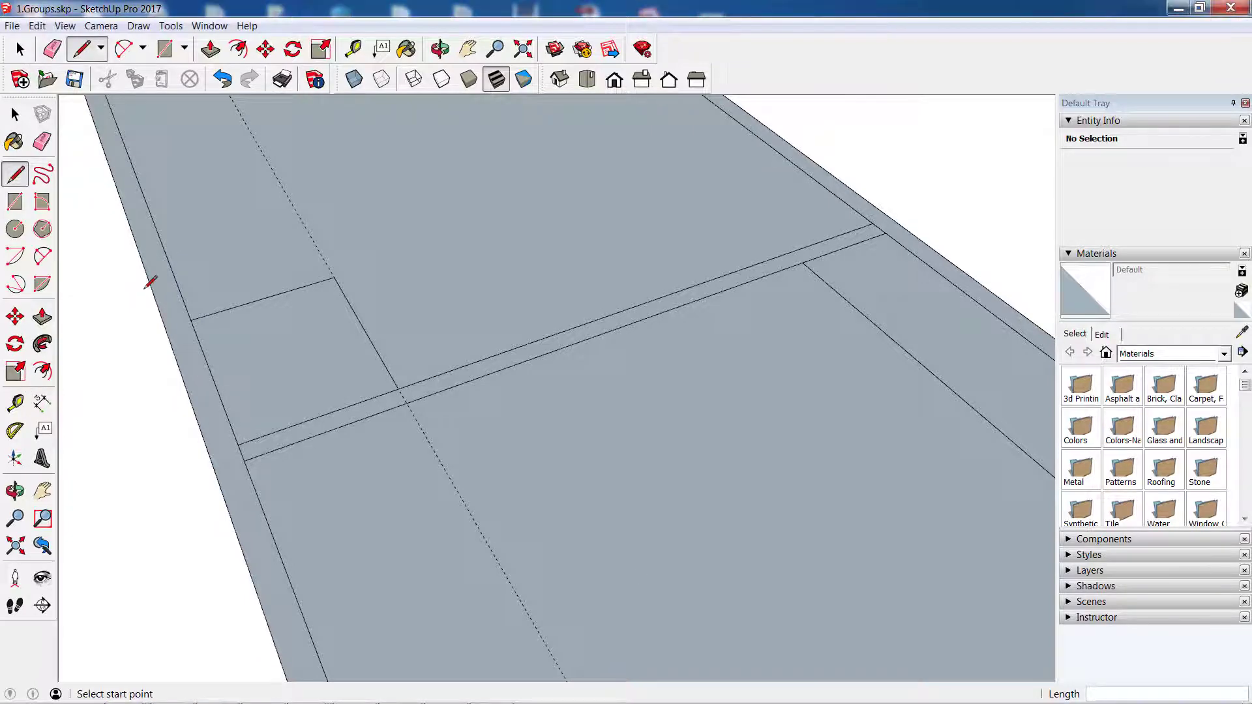
Switch back to the dimensioned sketch PDF
key(super)
click(423, 556)
key(alt+Tab)
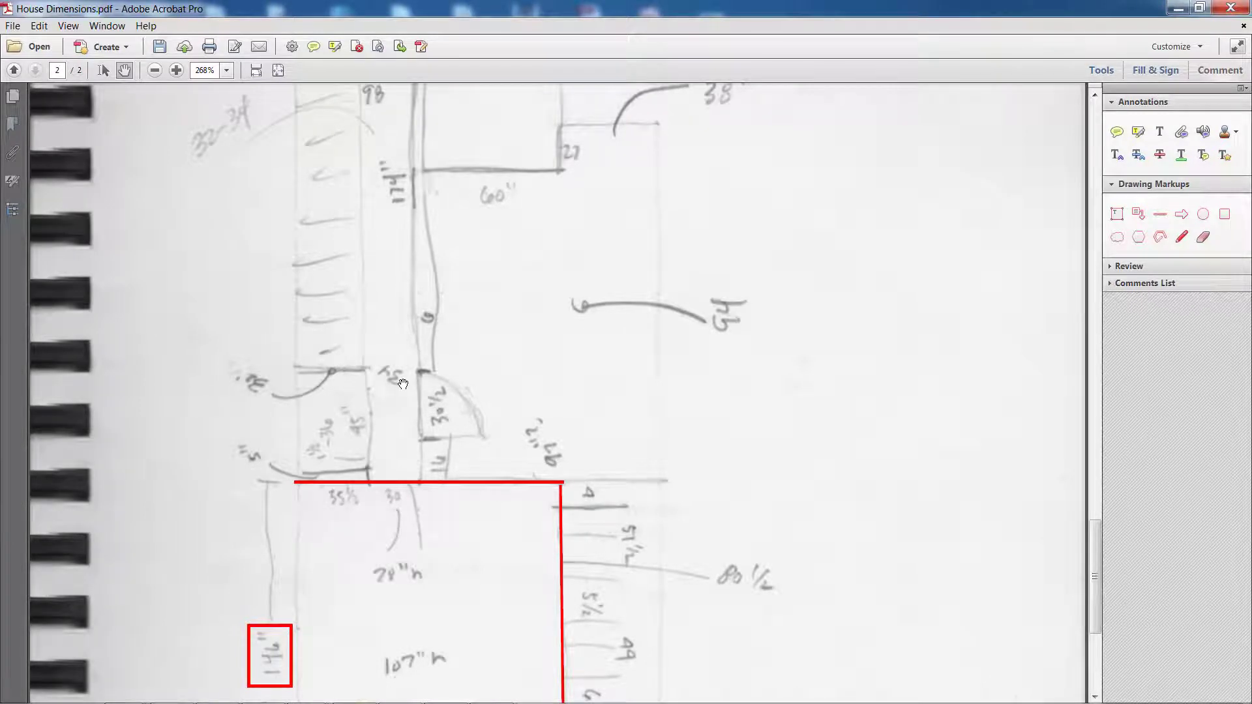
Add a second lengthwise guide offset 34 from the drawn edge, parallel to the first
click(1177, 8)
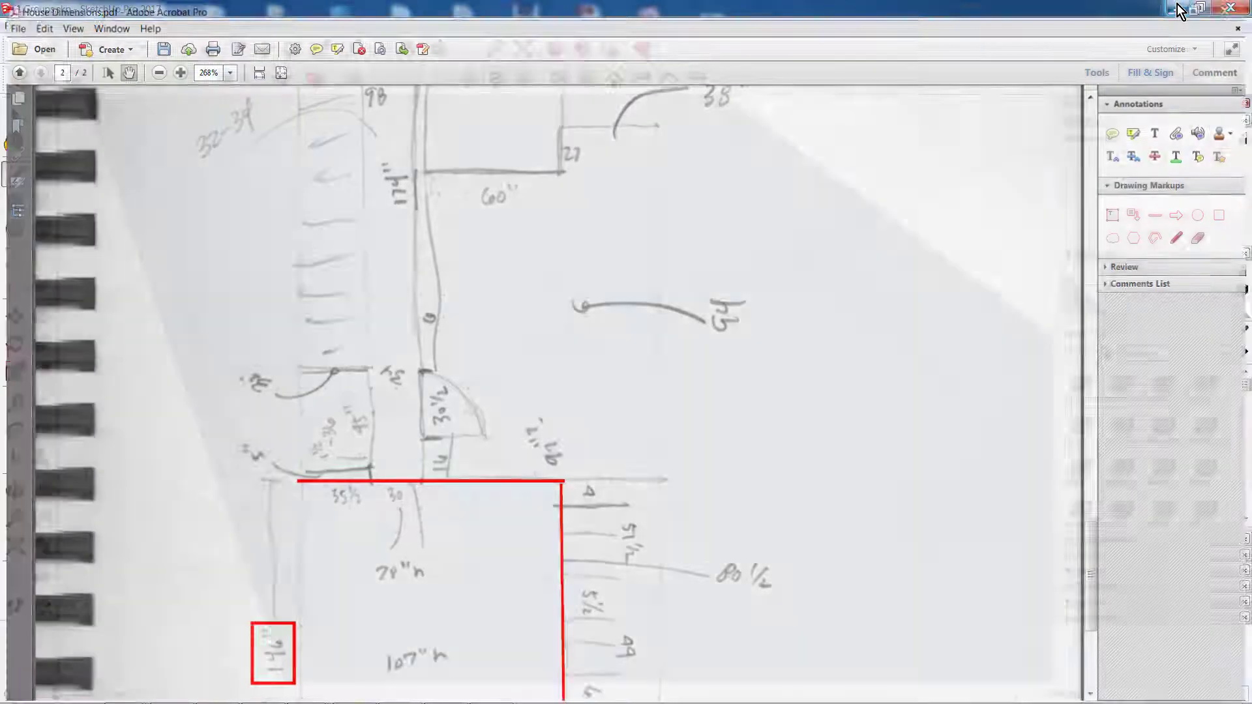
click(15, 402)
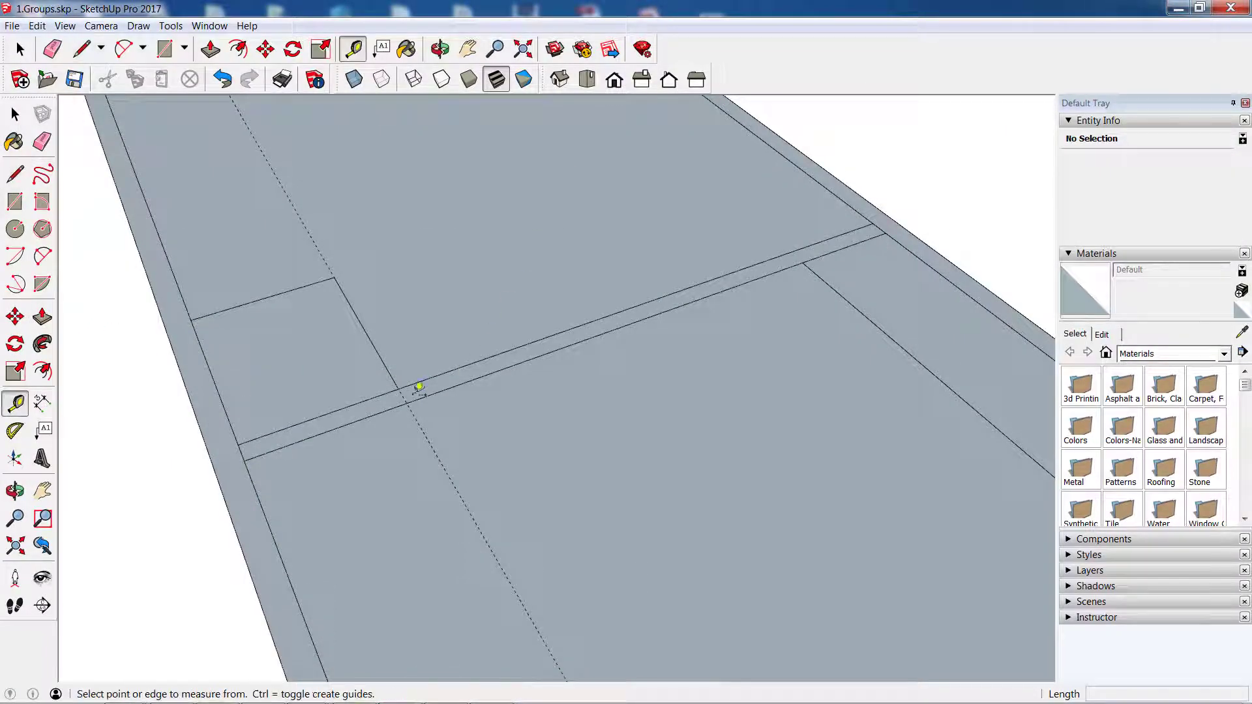
click(382, 362)
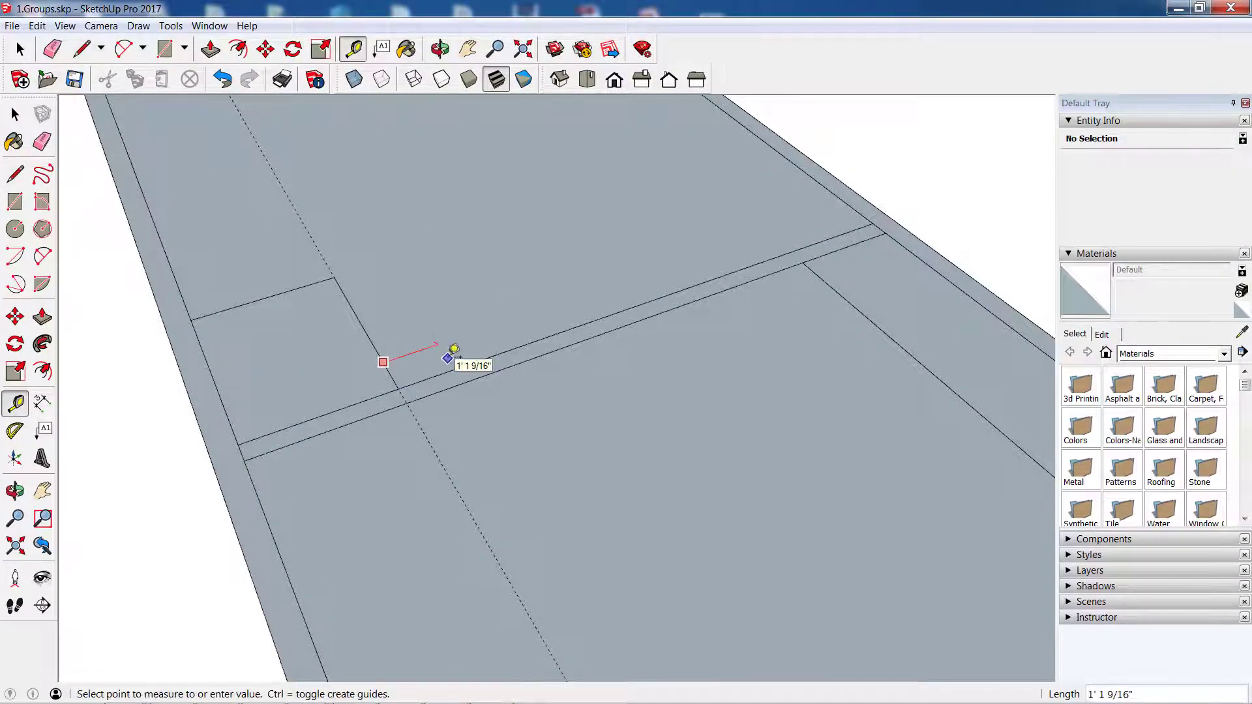
text(34)
key(Return)
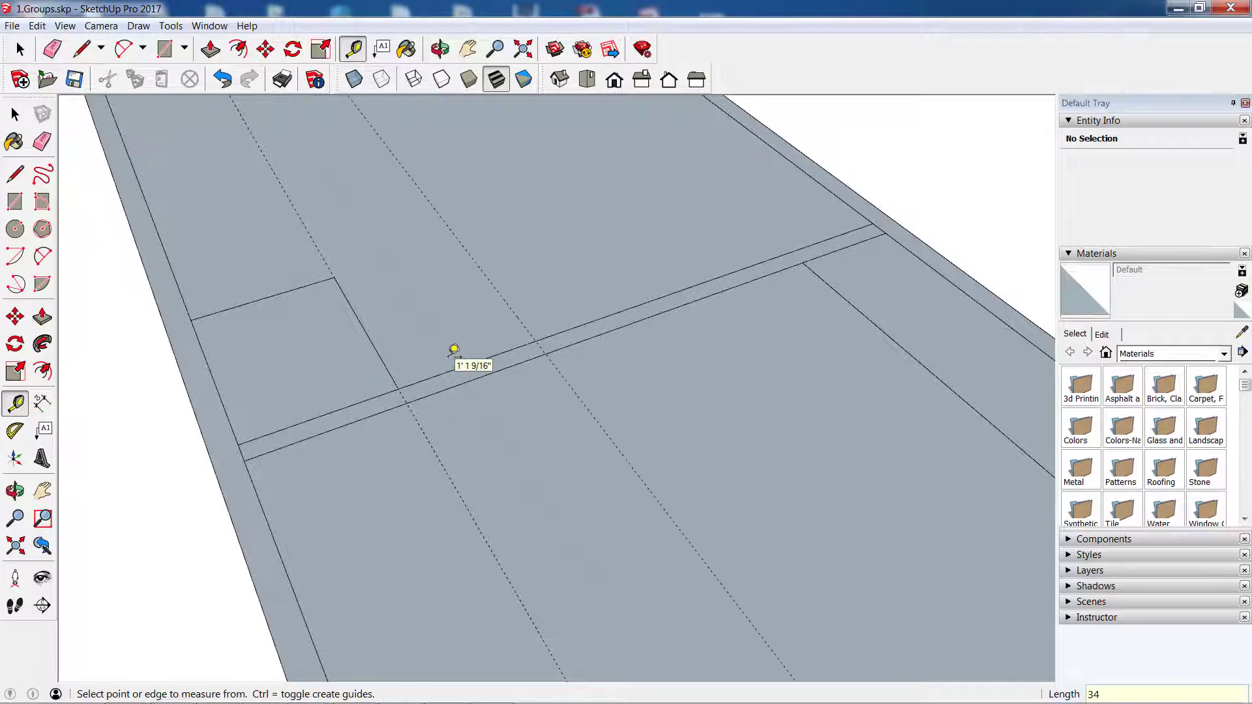
mouse_move(450, 359)
middle_down()
mouse_move(457, 443)
mouse_move(497, 517)
middle_up()
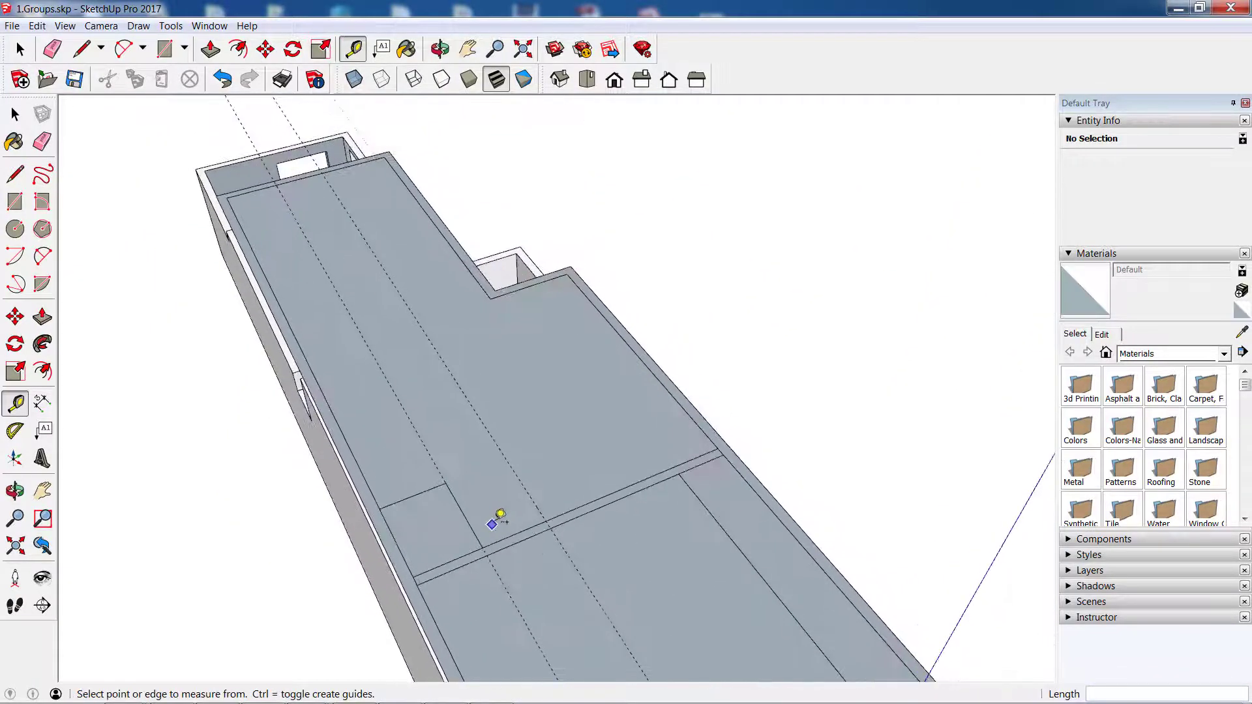
scroll(500, 516, up, 2)
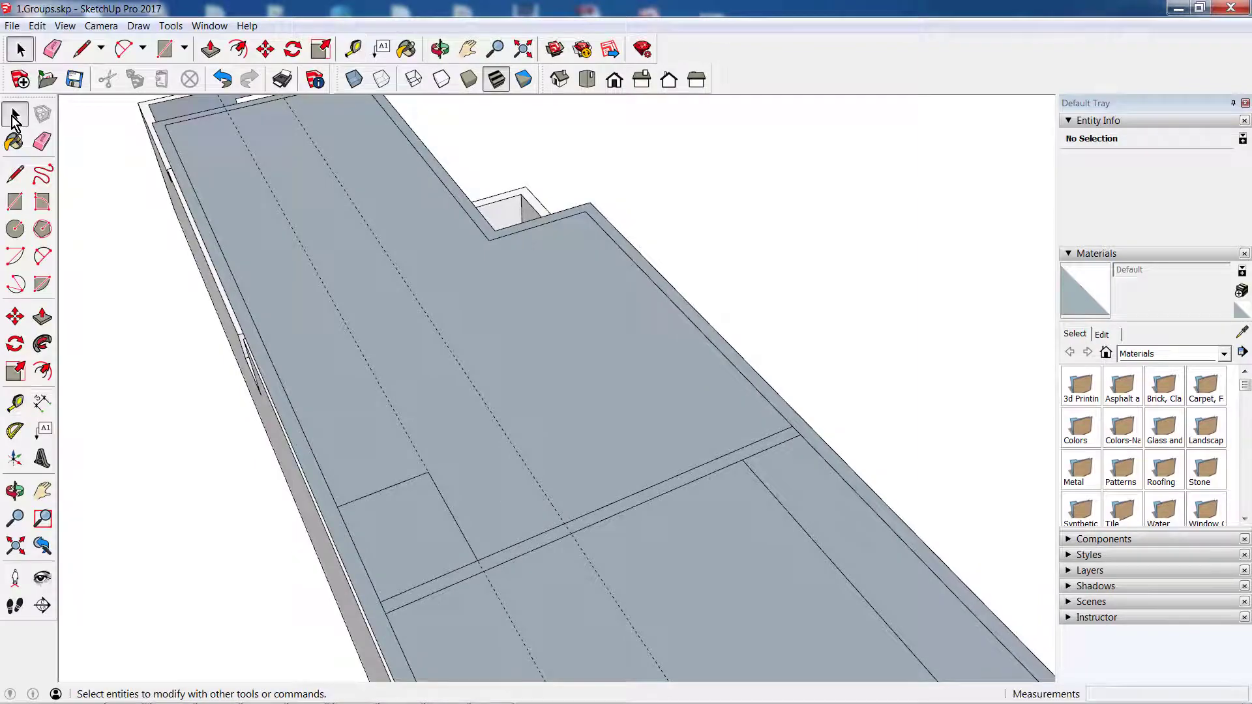
click(14, 117)
key(super)
Bring up the sketch PDF and scroll up to the 60" and 38" measurements
click(401, 692)
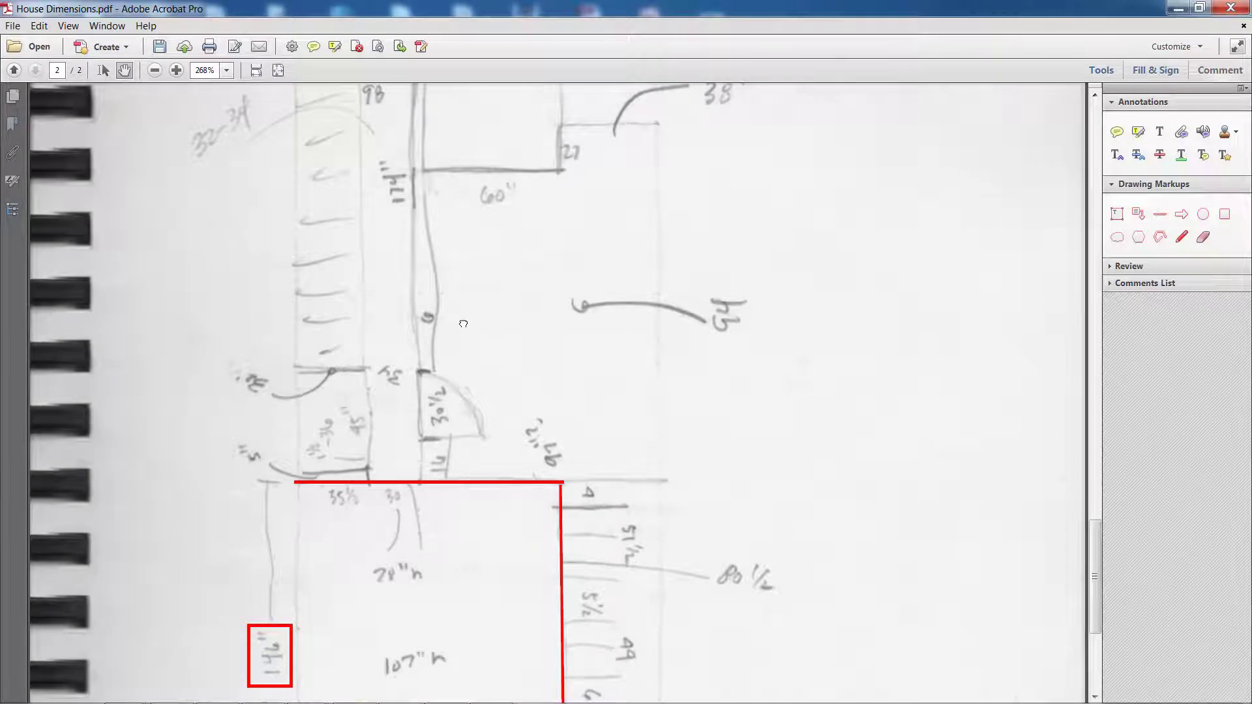
scroll(460, 320, up, 5)
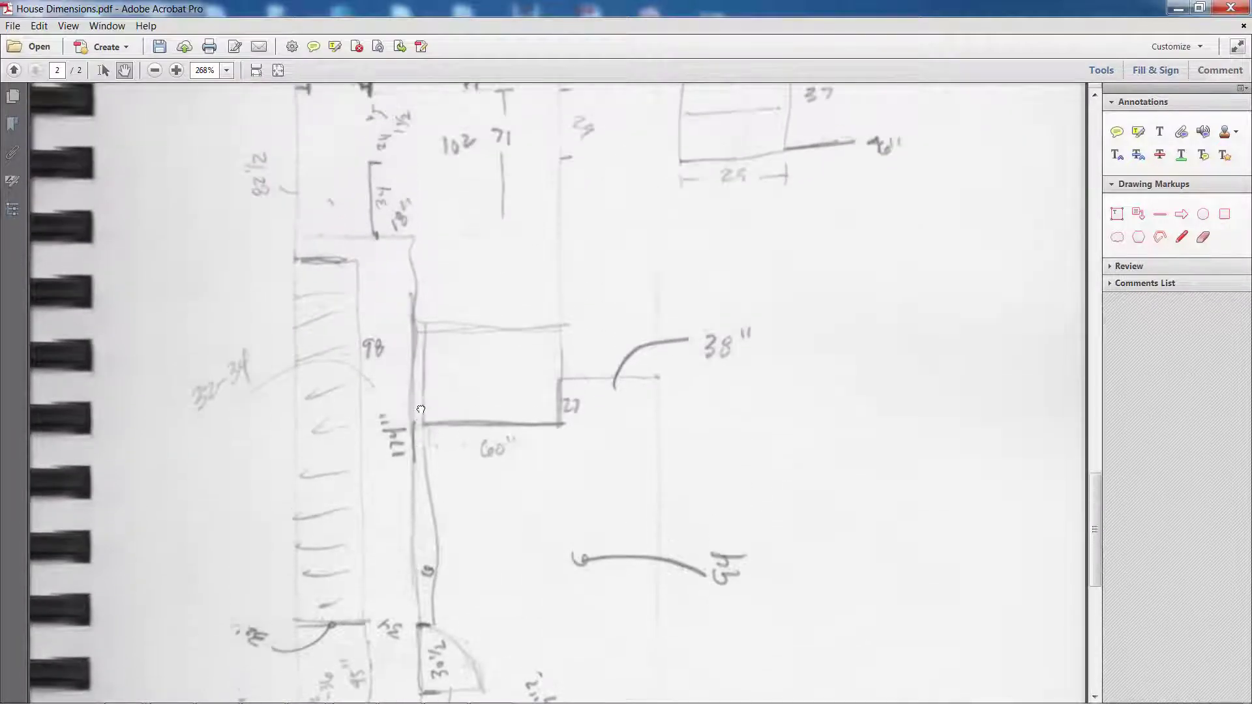
scroll(421, 352, up, 3)
Draw an edge from the slab seam along the new guide with lengths 14, 30.5 and 174
click(1177, 7)
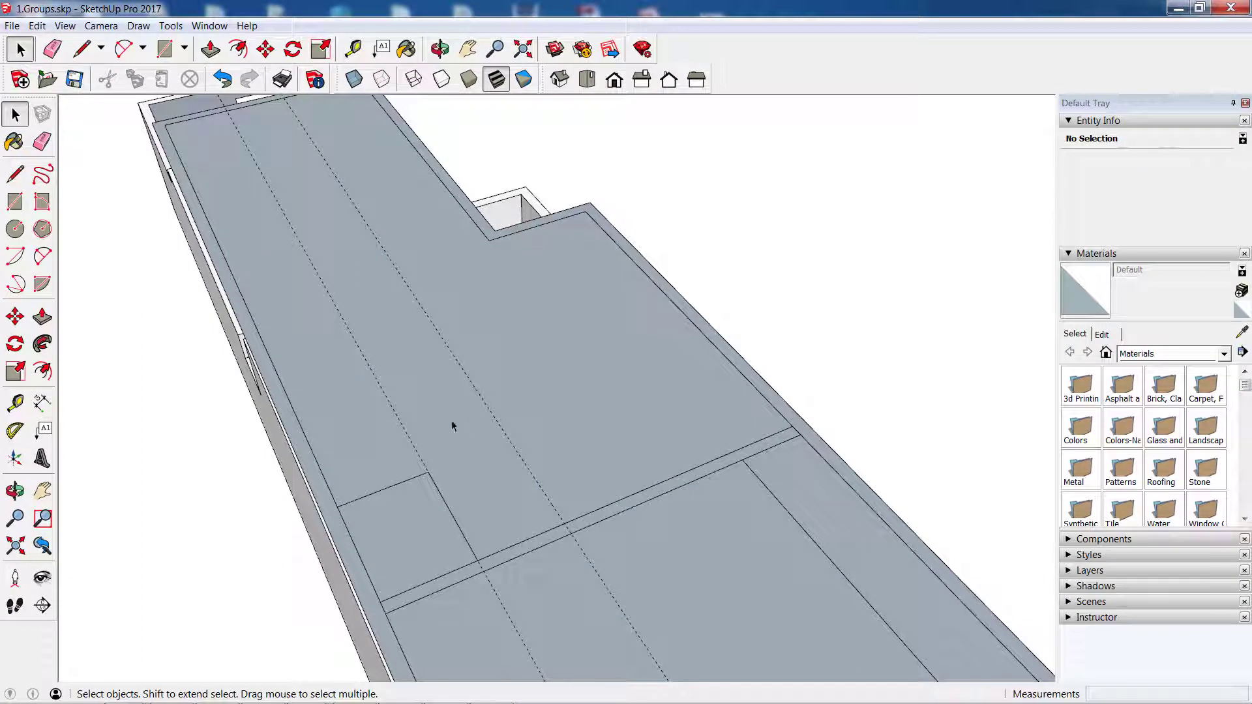
click(15, 174)
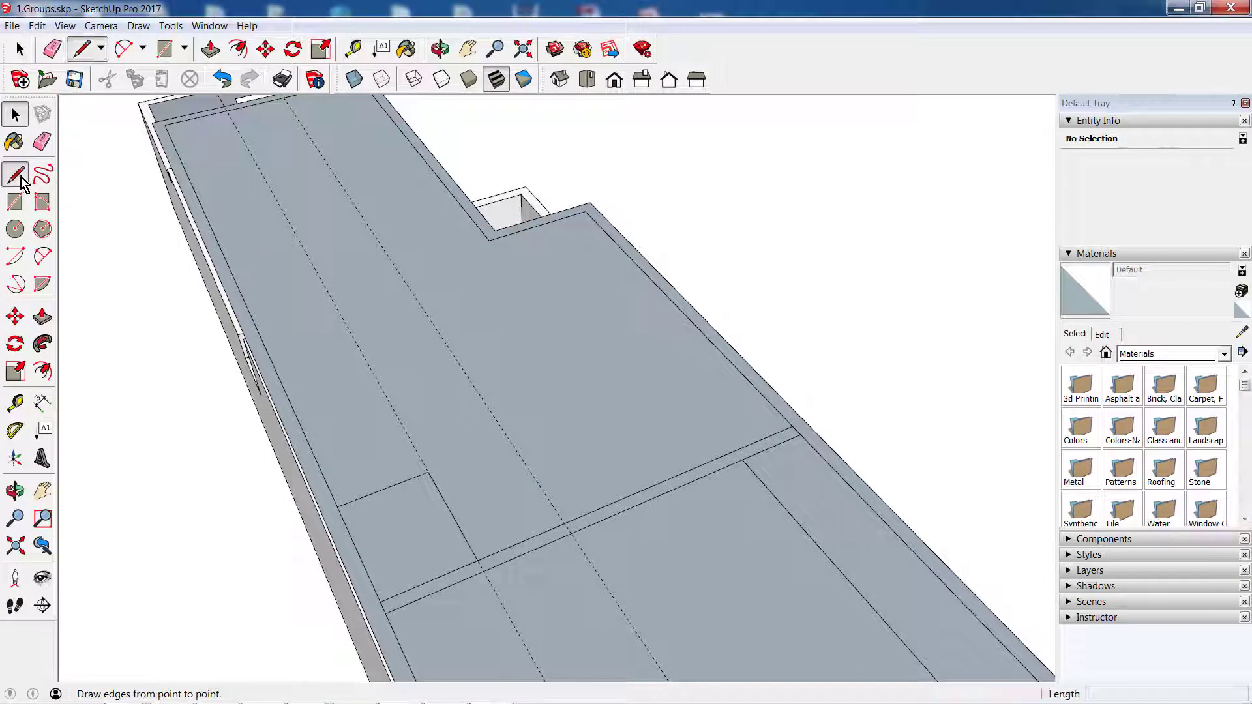
click(564, 522)
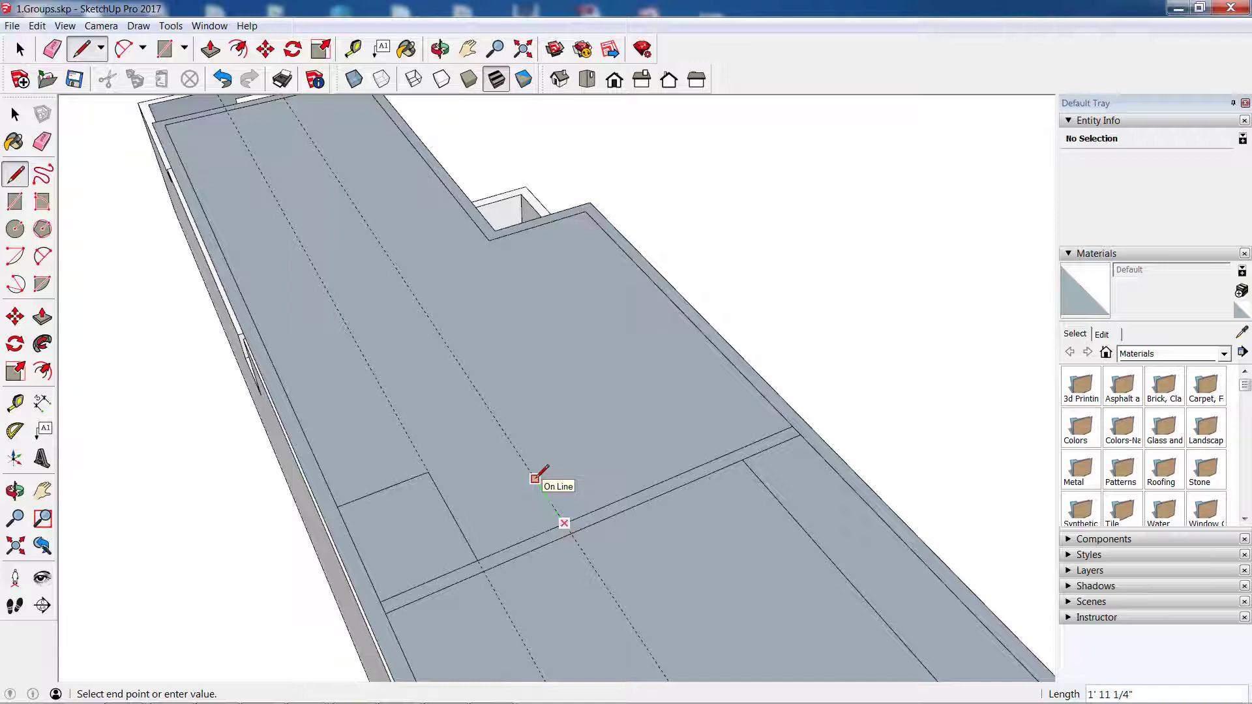
text(14)
key(Return)
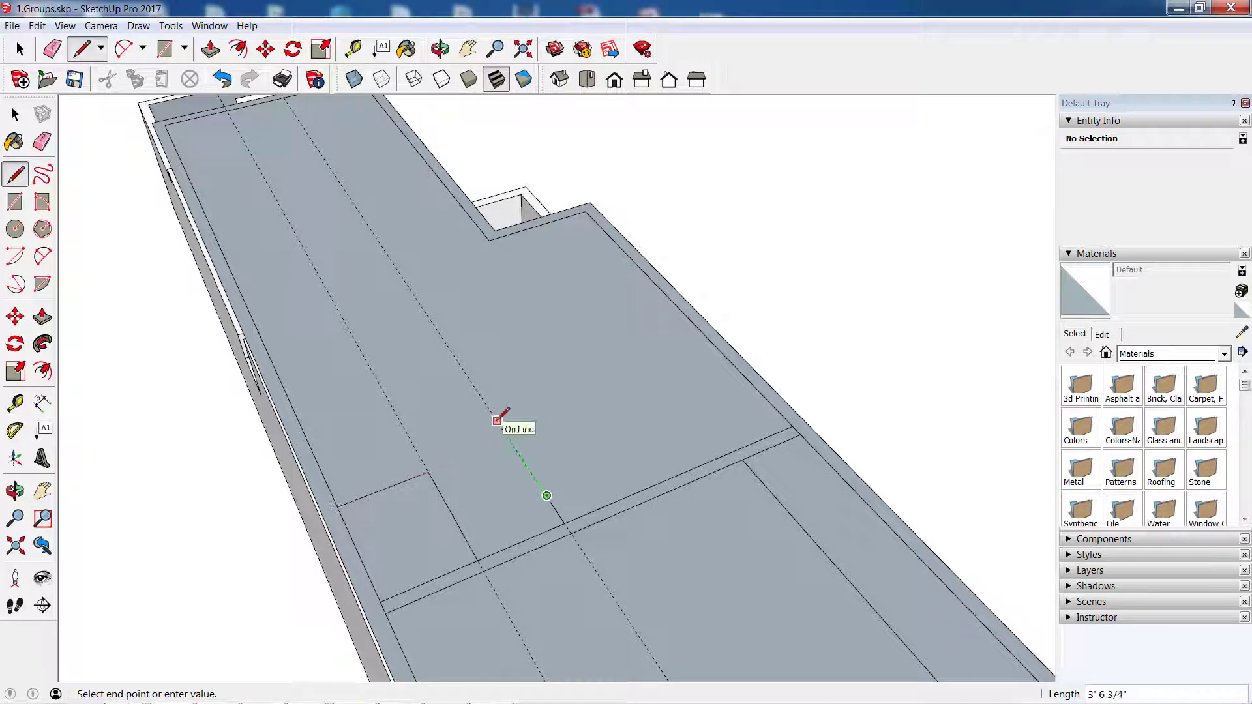
text(30.5)
key(Return)
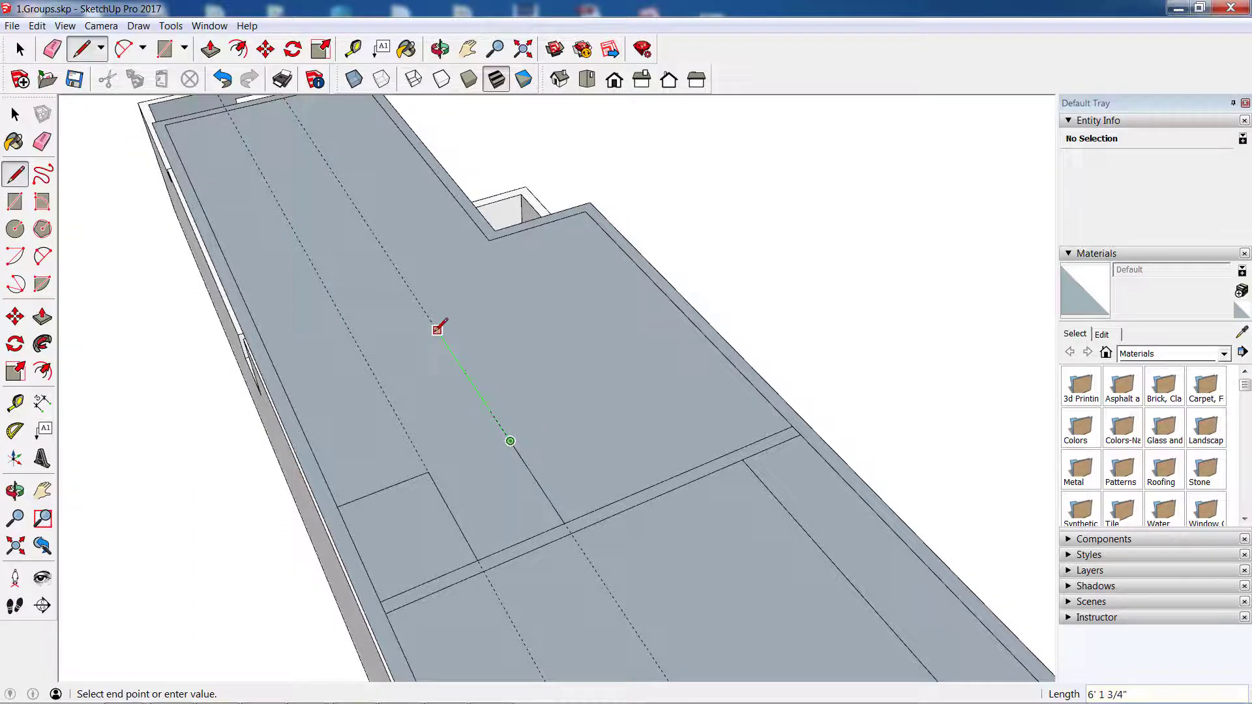
text(174)
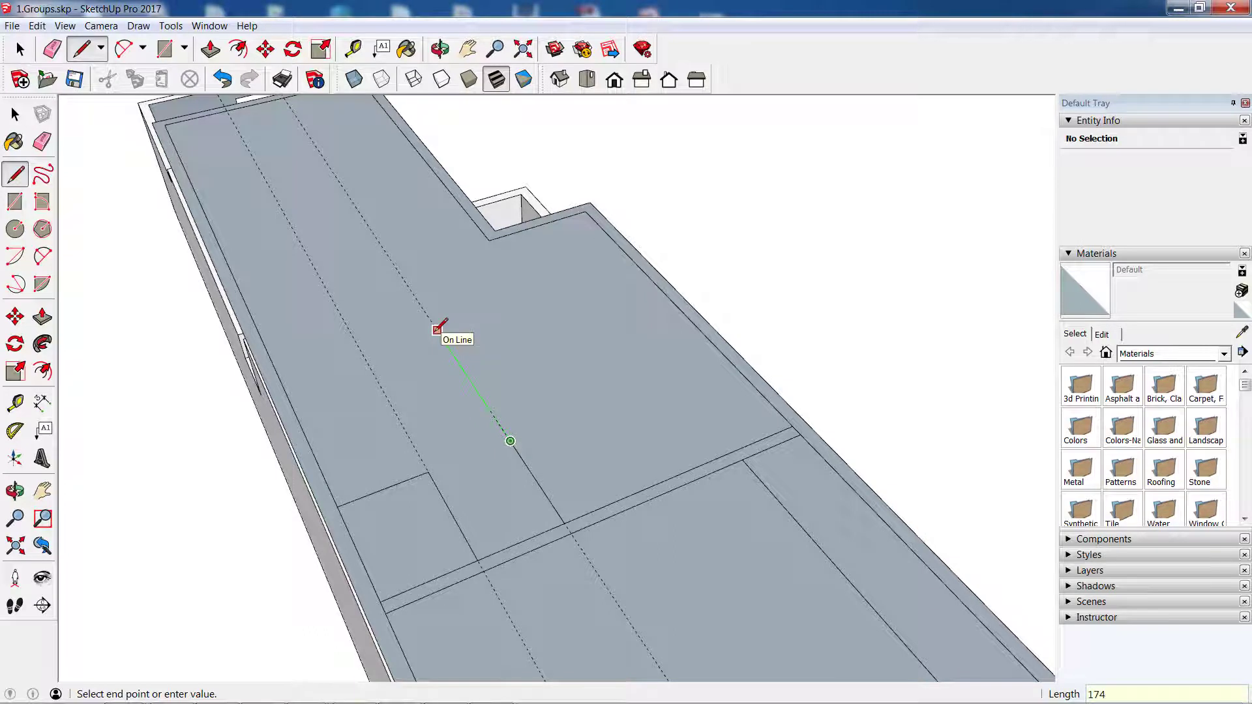
key(Return)
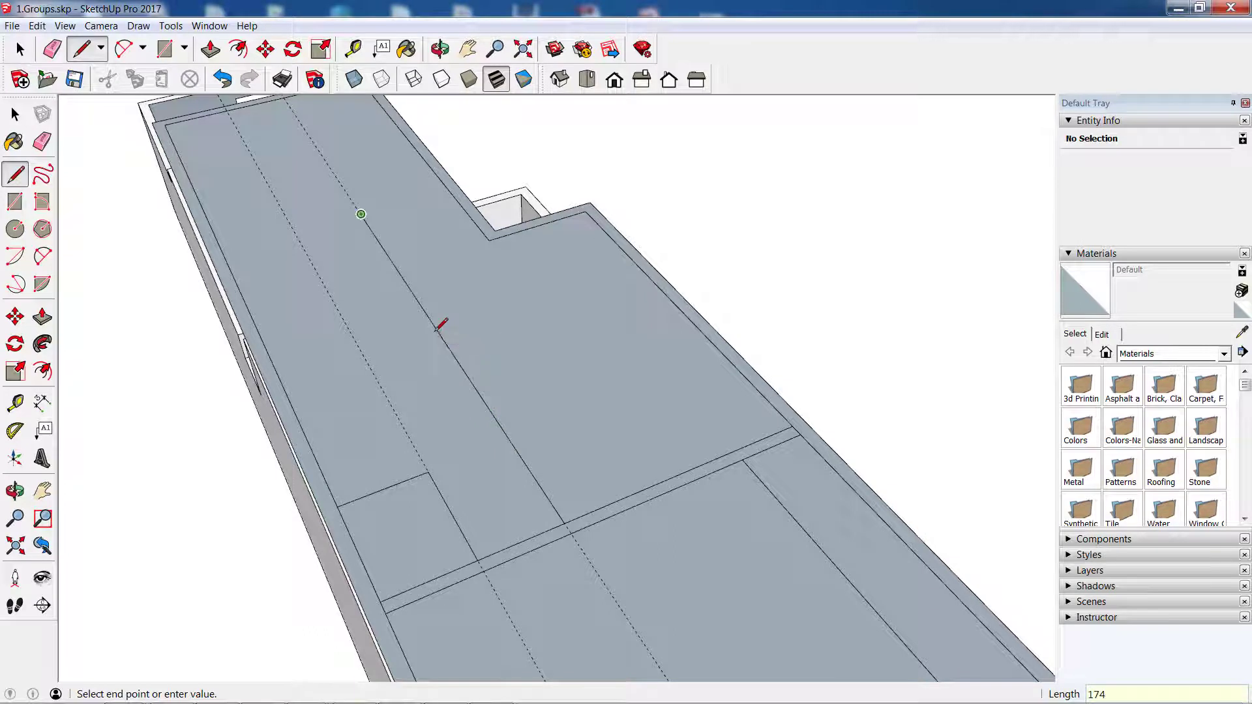
Continue the stepped outline on the upper slab with 18- and 24-inch edge segments
scroll(442, 324, down, 2)
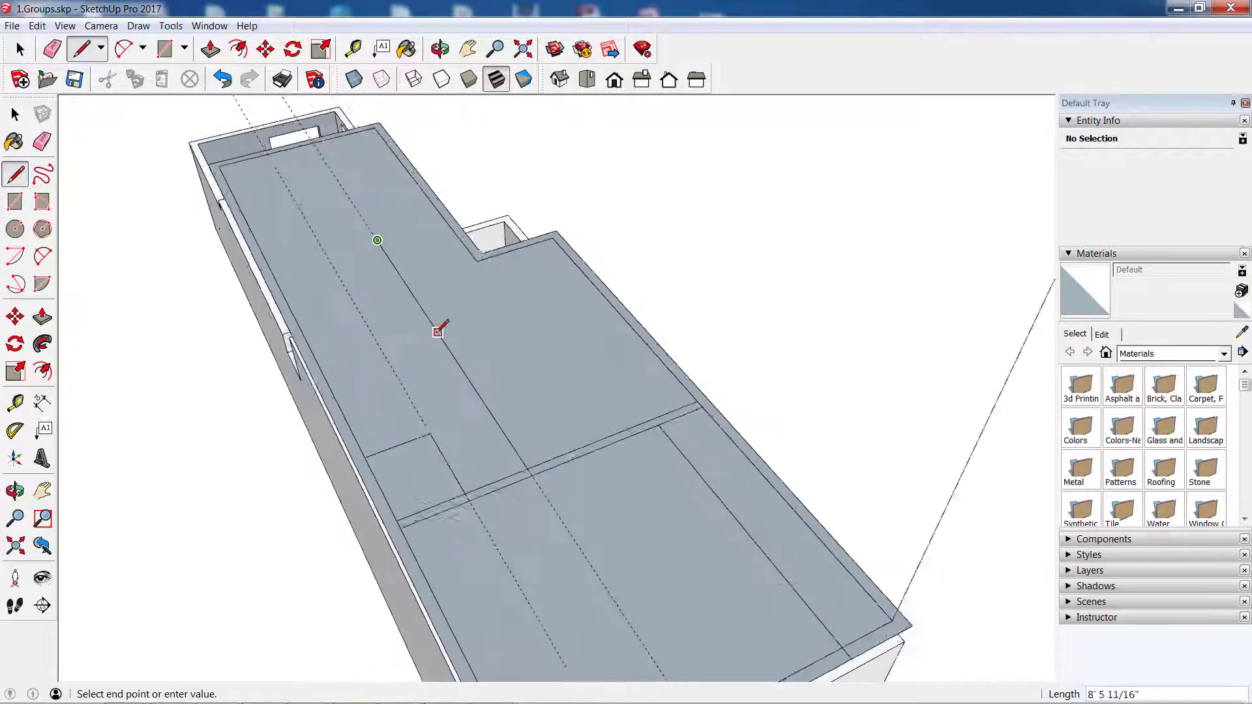
scroll(394, 224, down, 2)
scroll(395, 238, up, 2)
scroll(398, 225, up, 2)
scroll(393, 228, up, 1)
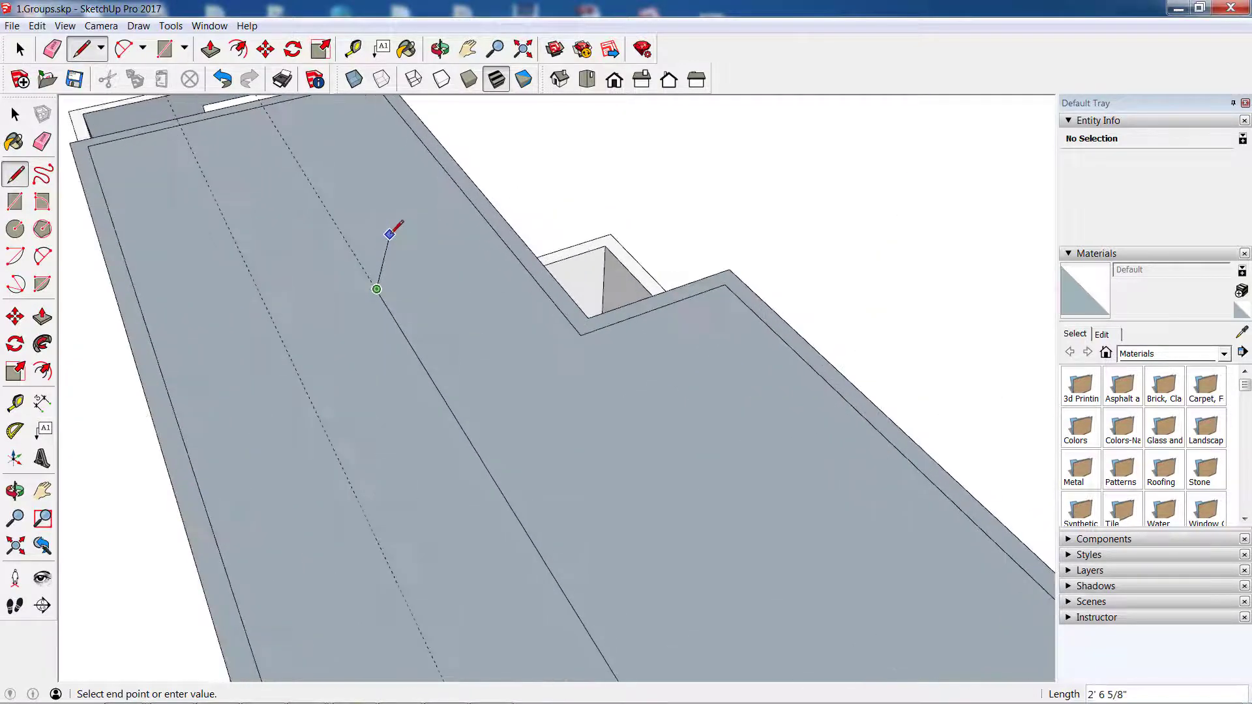
scroll(391, 224, up, 1)
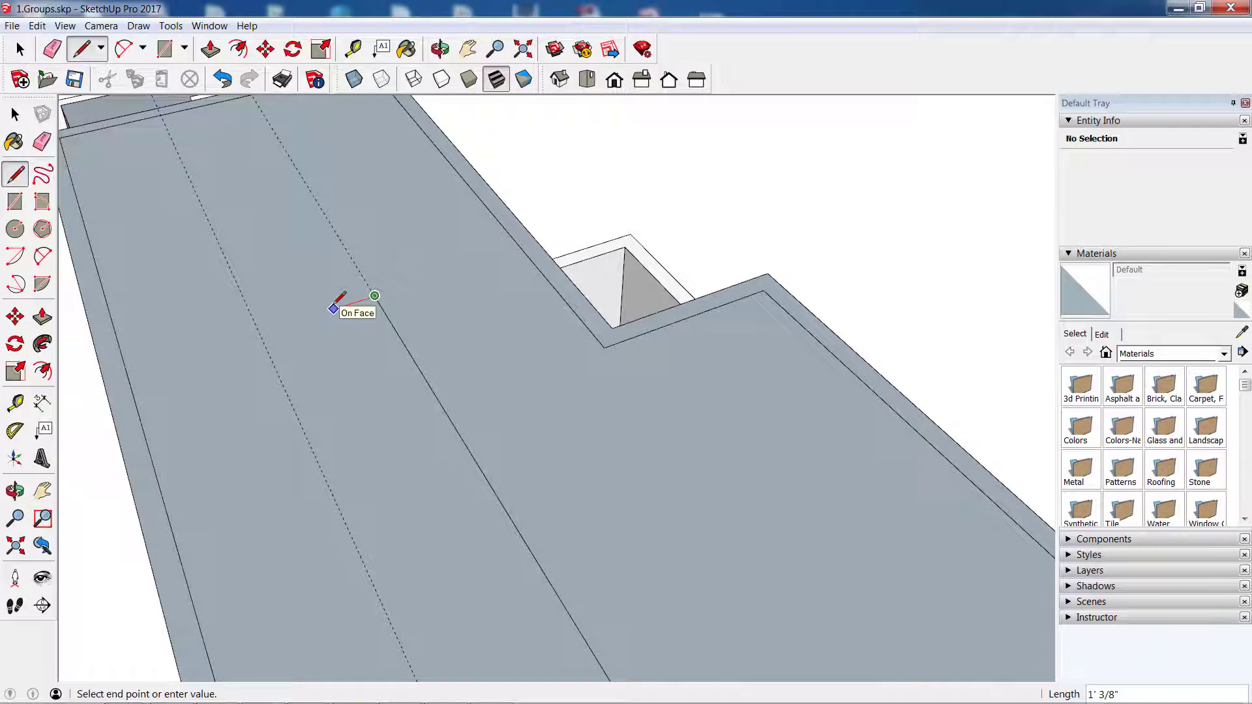
text(18)
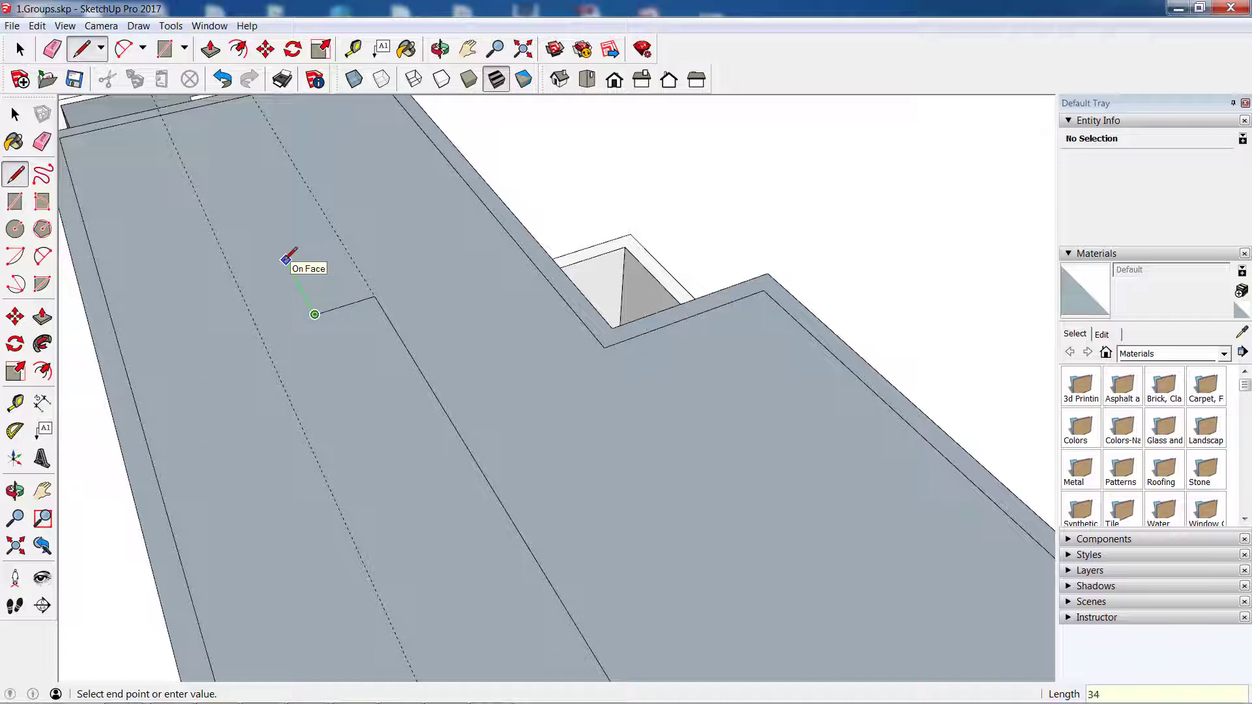
key(Return)
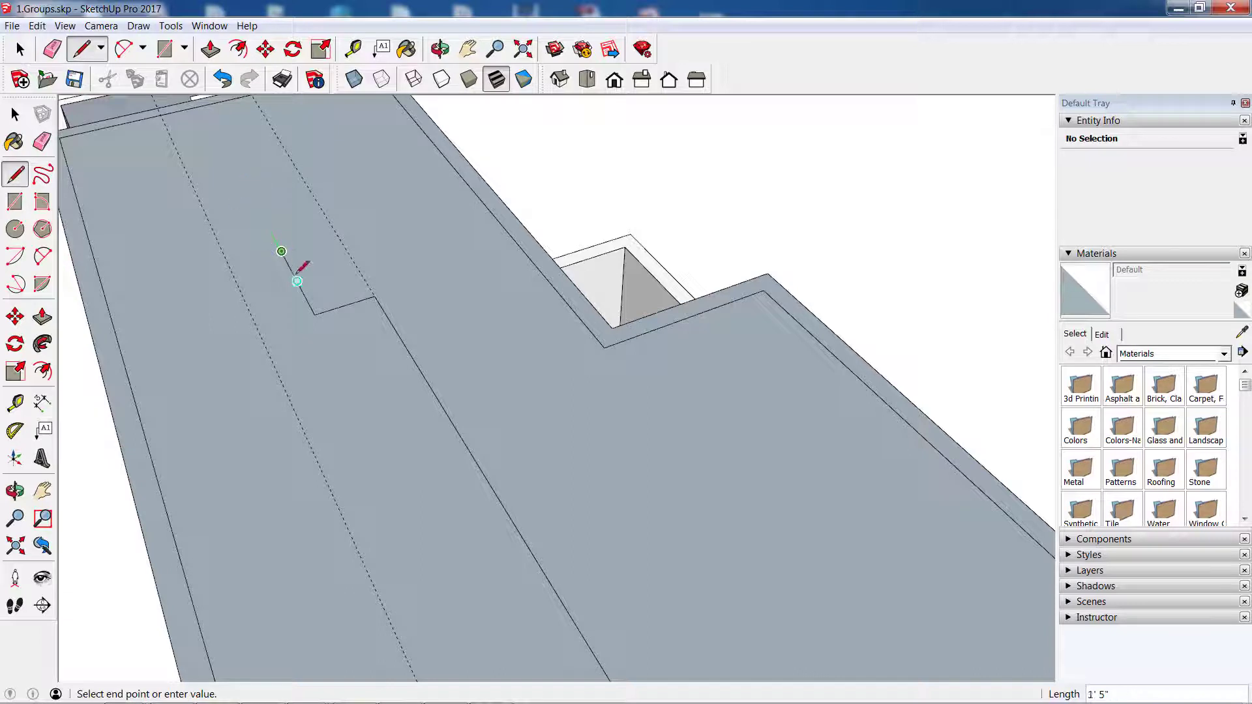
text(24)
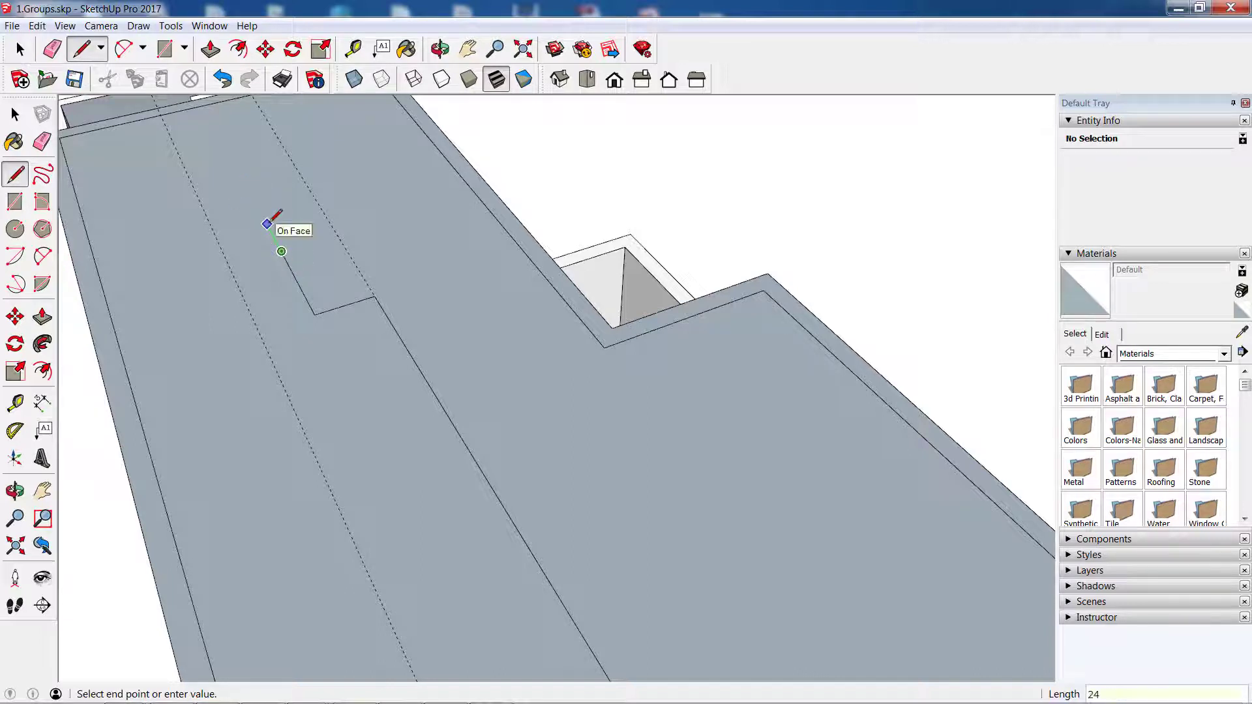
key(Return)
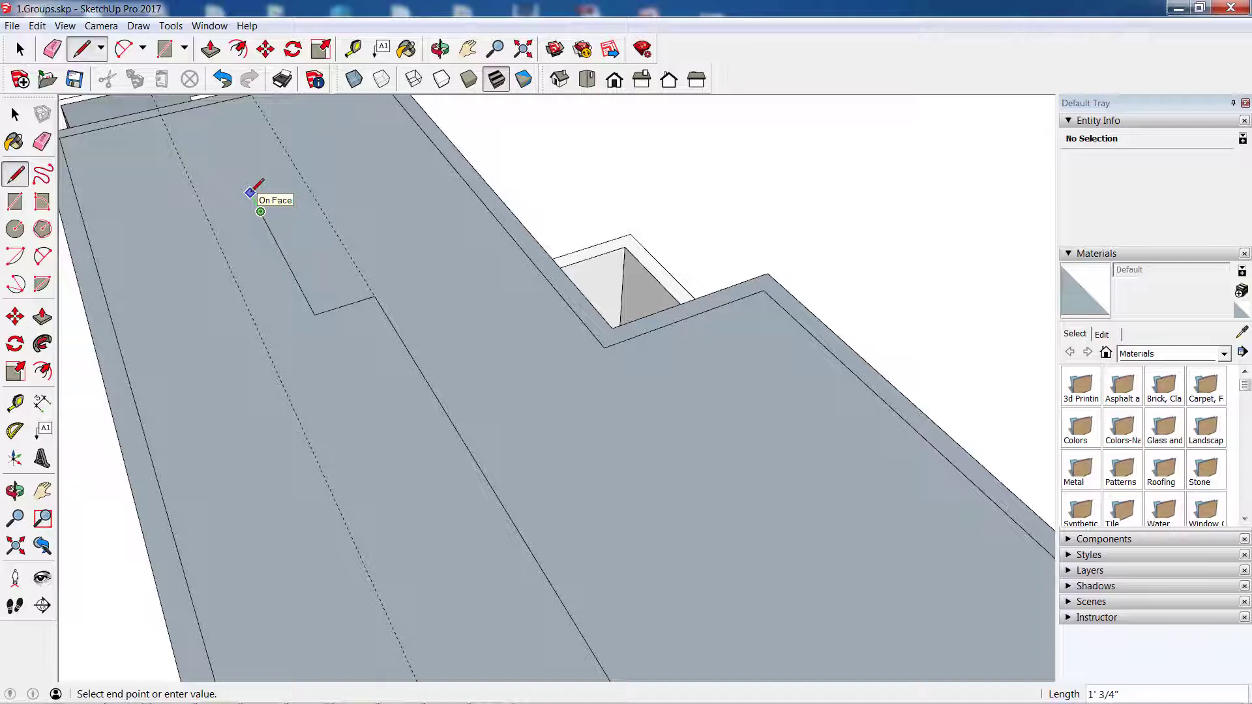
scroll(255, 203, down, 2)
scroll(254, 209, down, 2)
Bring up House Dimensions.pdf in Acrobat to check the upper-room measurements, such as 37 and 25
key(super)
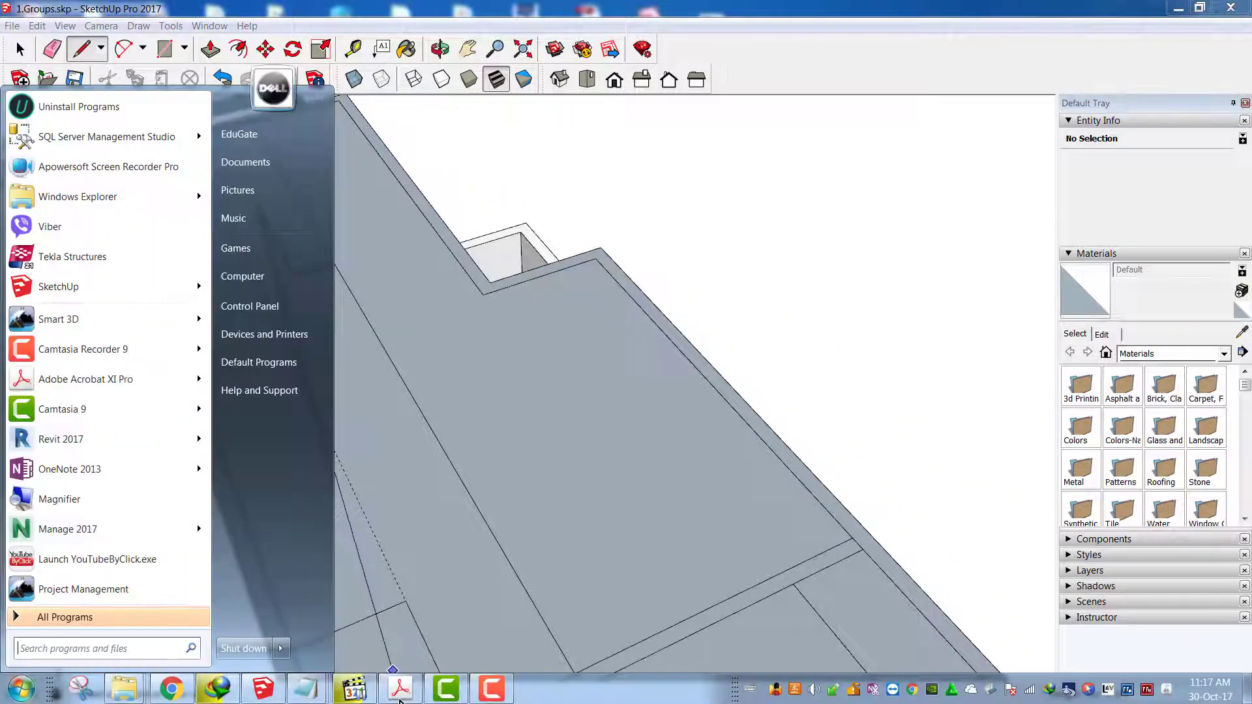
click(399, 691)
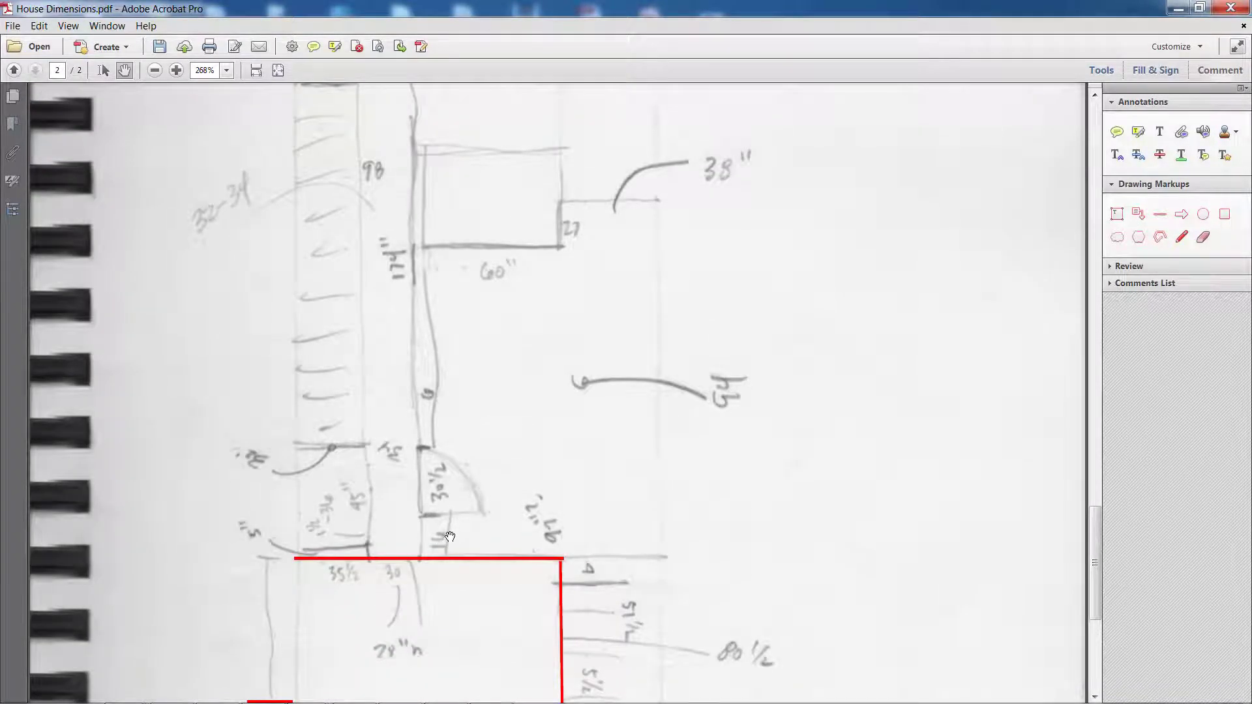
scroll(469, 483, up, 2)
scroll(450, 358, up, 2)
scroll(450, 358, up, 3)
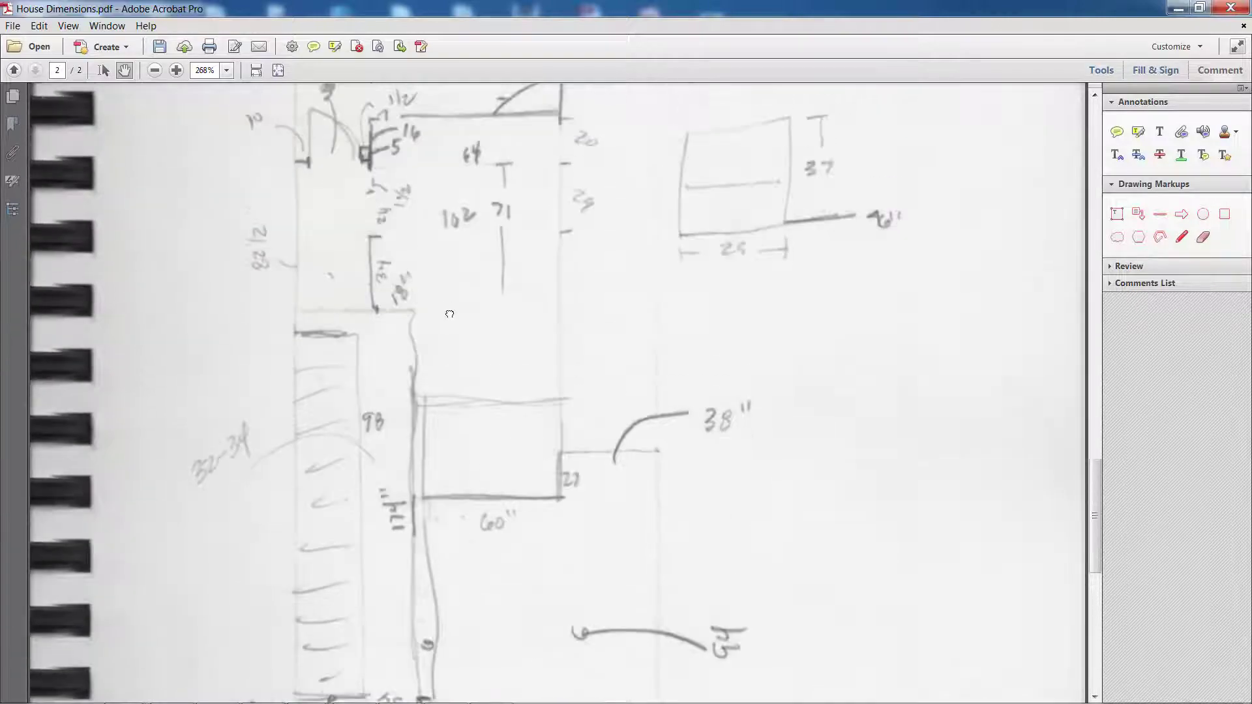
scroll(392, 182, up, 1)
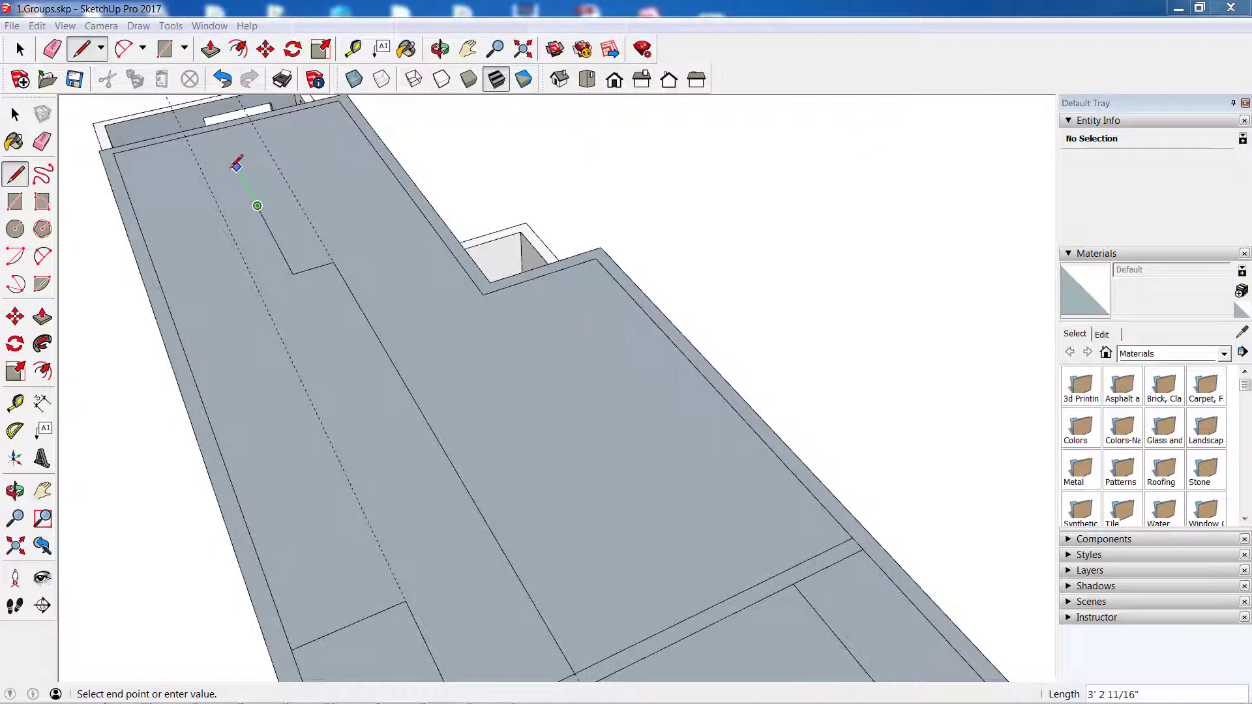
Cancel the unfinished line and undo the earlier stepped edge segments
click(15, 114)
key(ctrl+z)
key(ctrl+z)
key(ctrl+z)
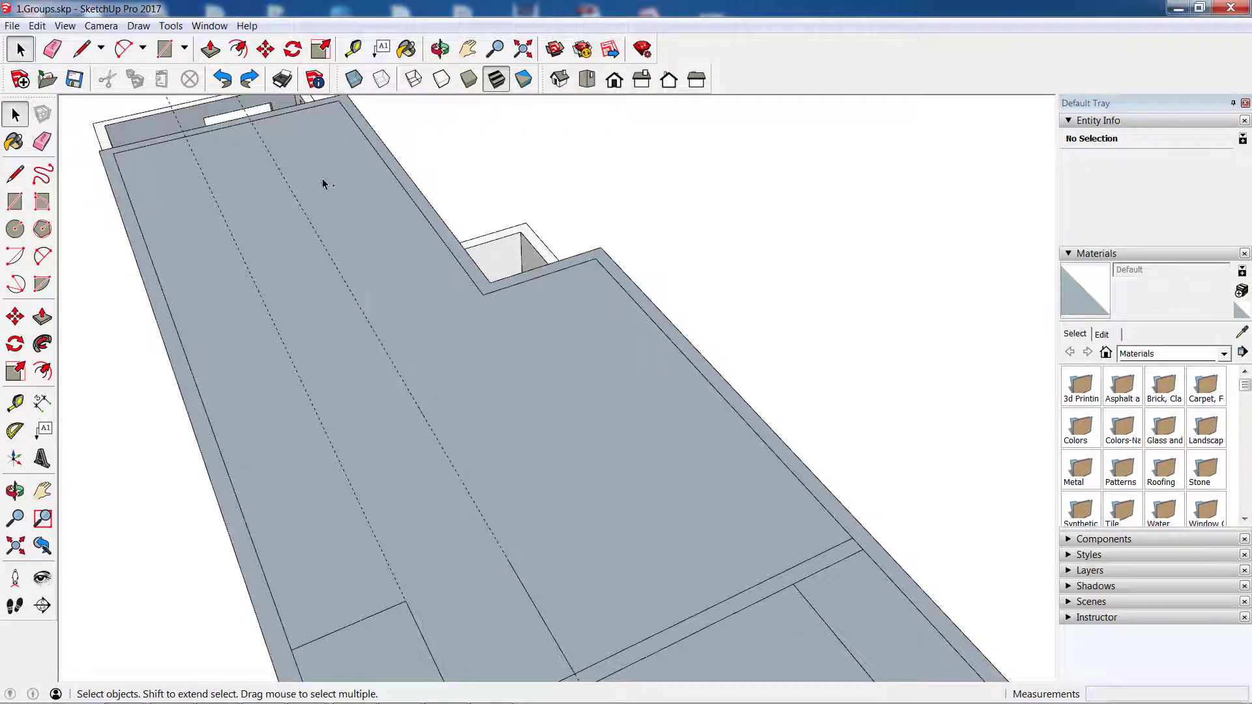
scroll(368, 322, down, 2)
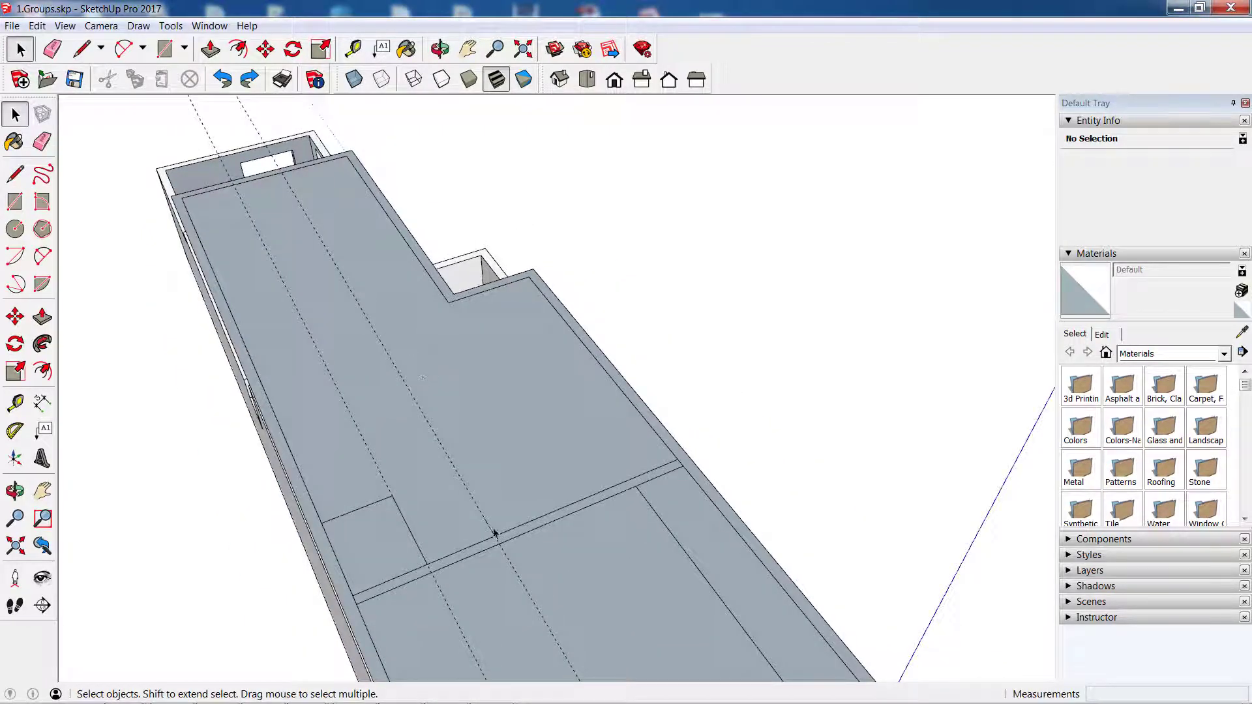
scroll(494, 530, up, 2)
Redraw the edges from the guide intersection with lengths 16, 30.5, 174, 18 and 34
click(15, 173)
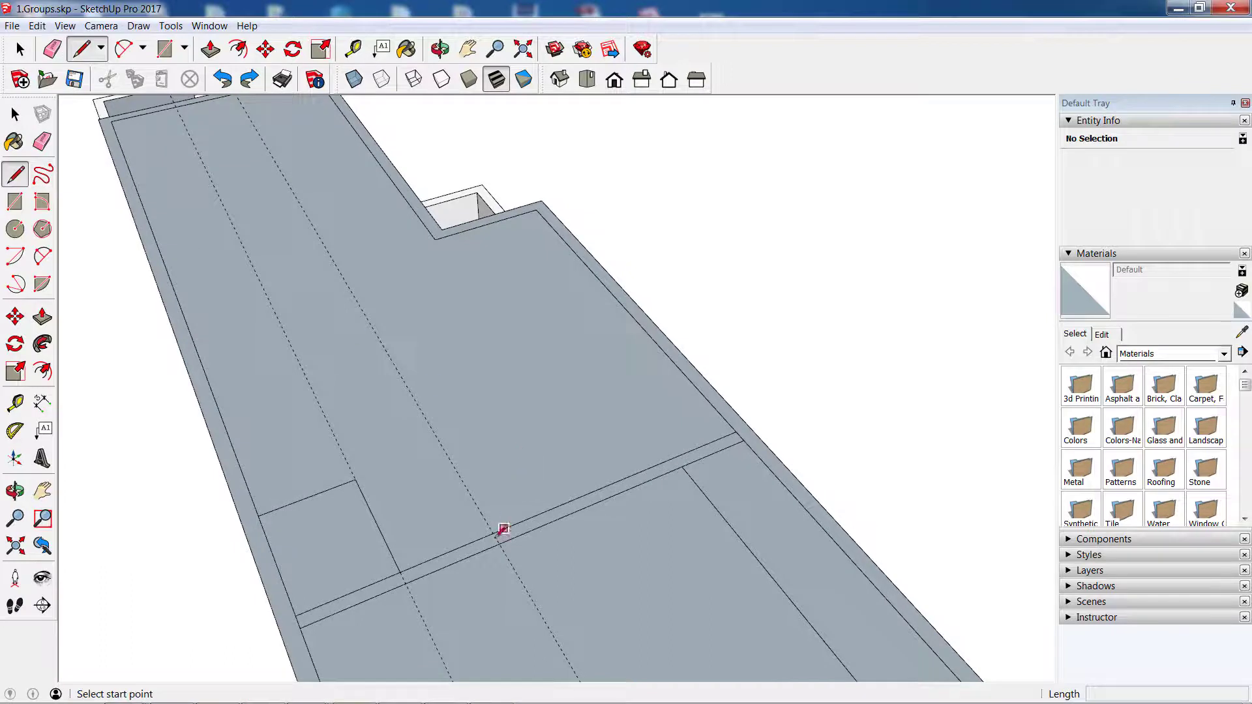
click(493, 533)
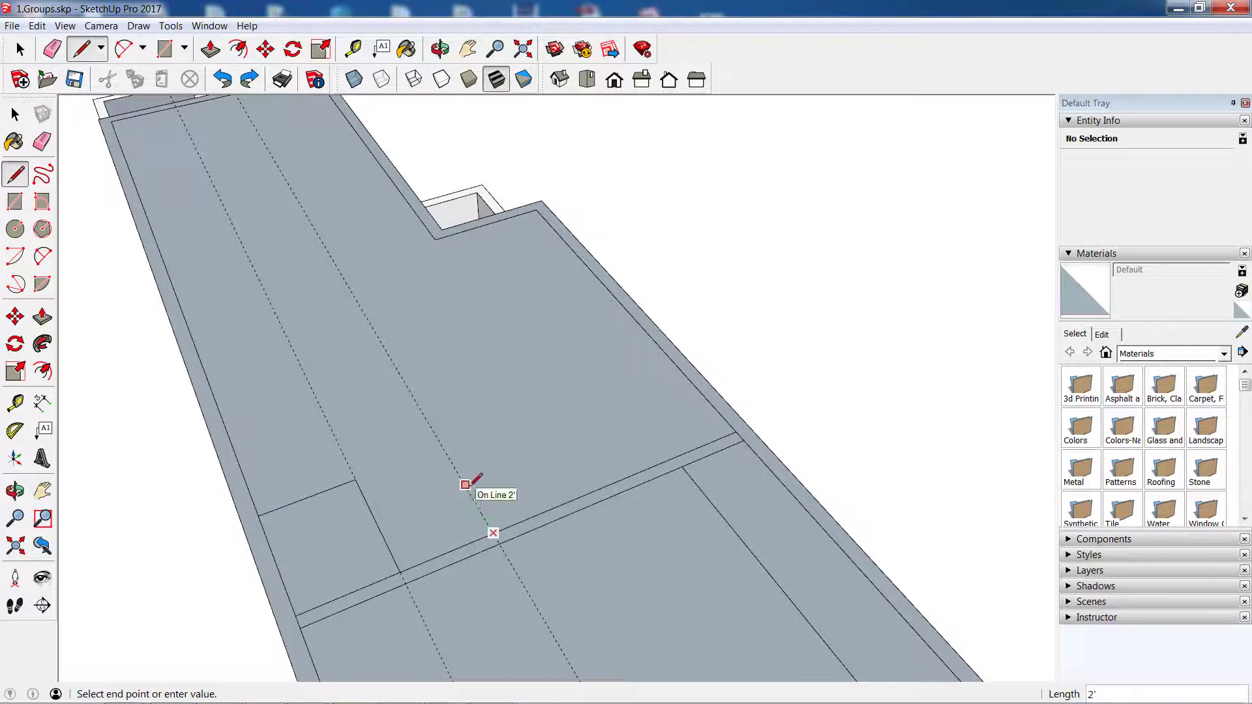
text(16)
key(Return)
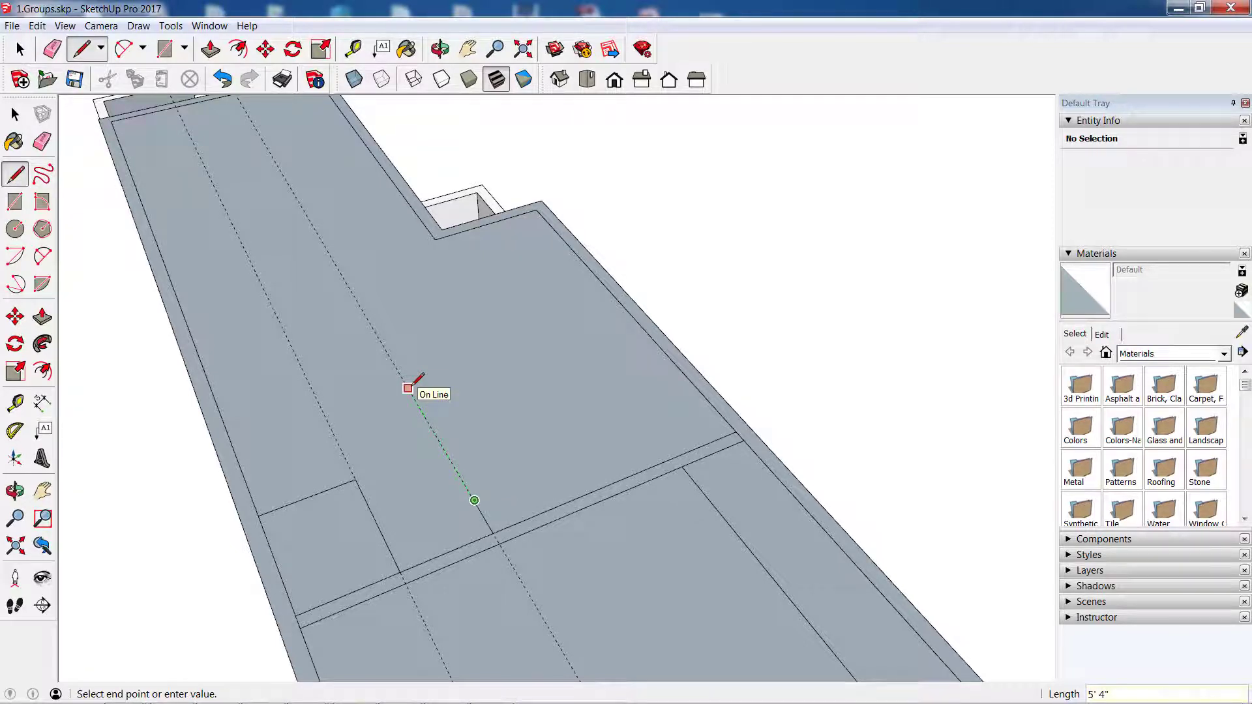
text(30.5)
key(Return)
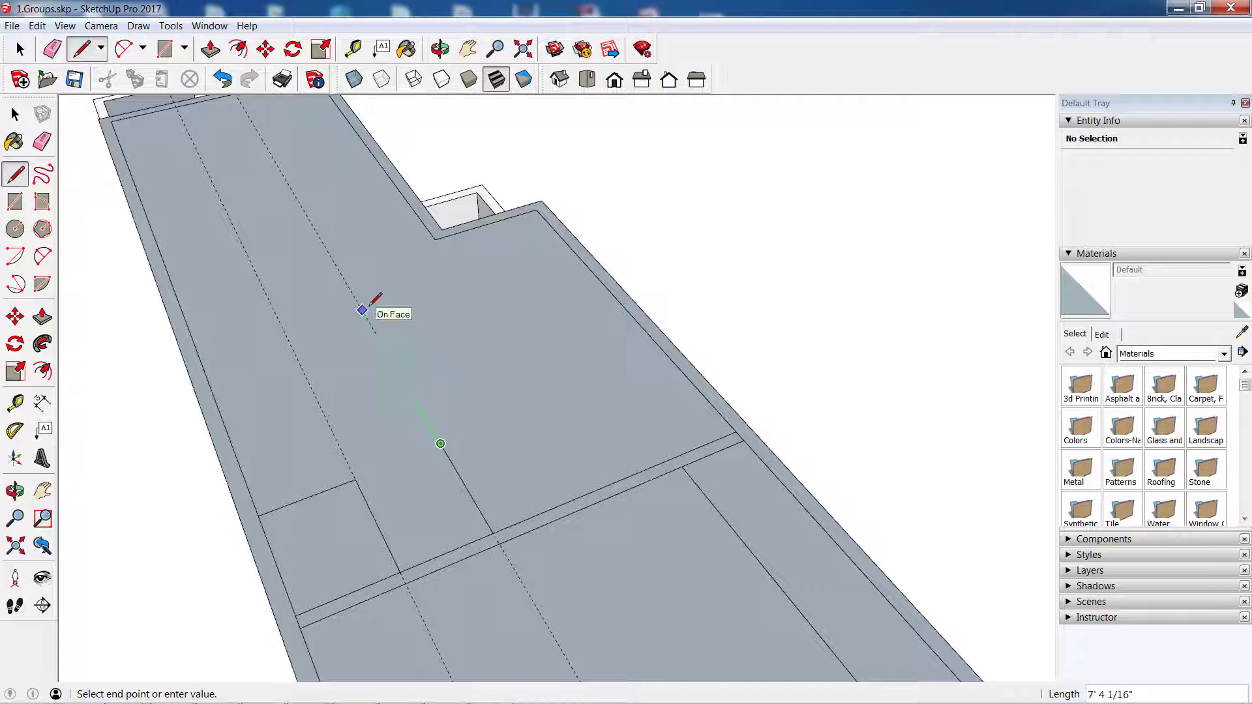
text(18)
key(Return)
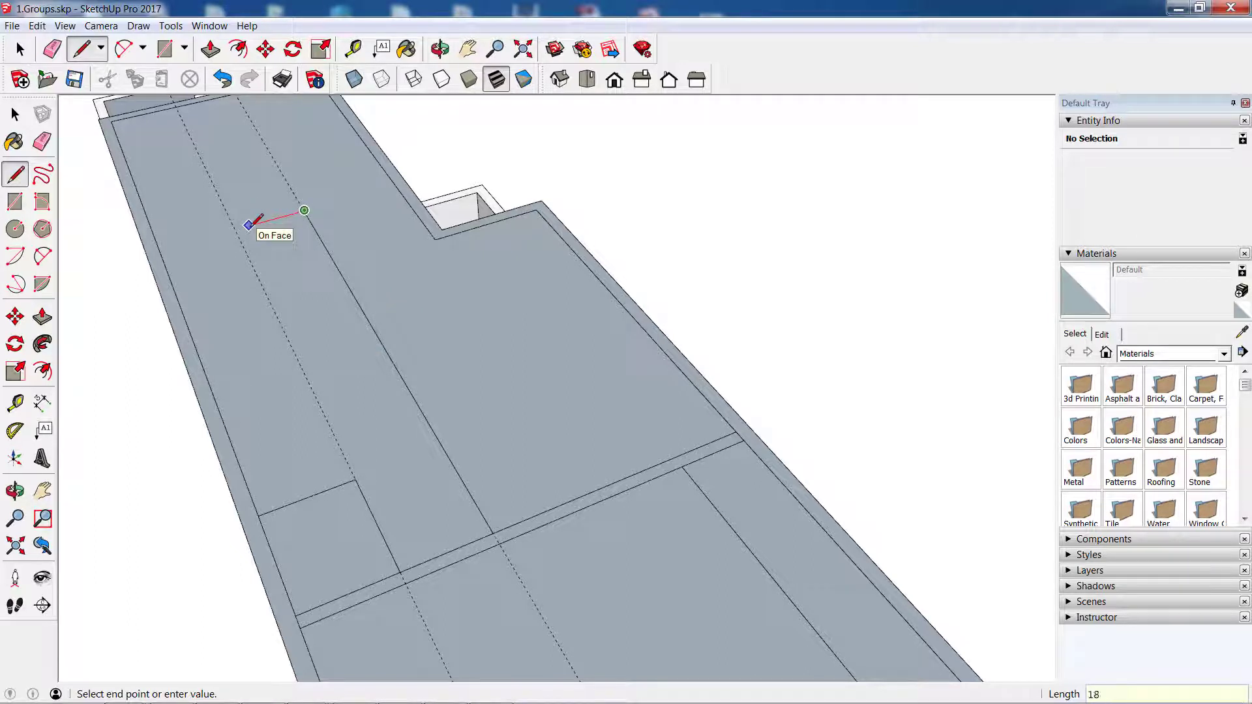
key(Return)
scroll(255, 193, up, 1)
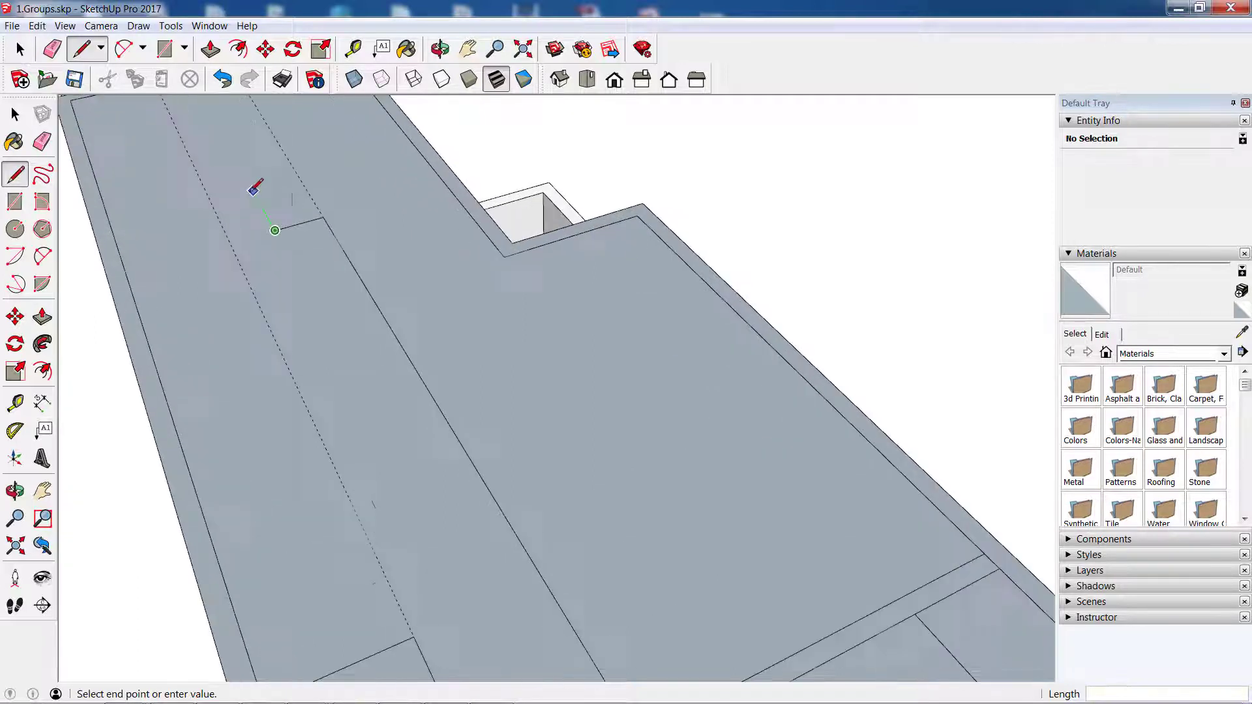
text(34)
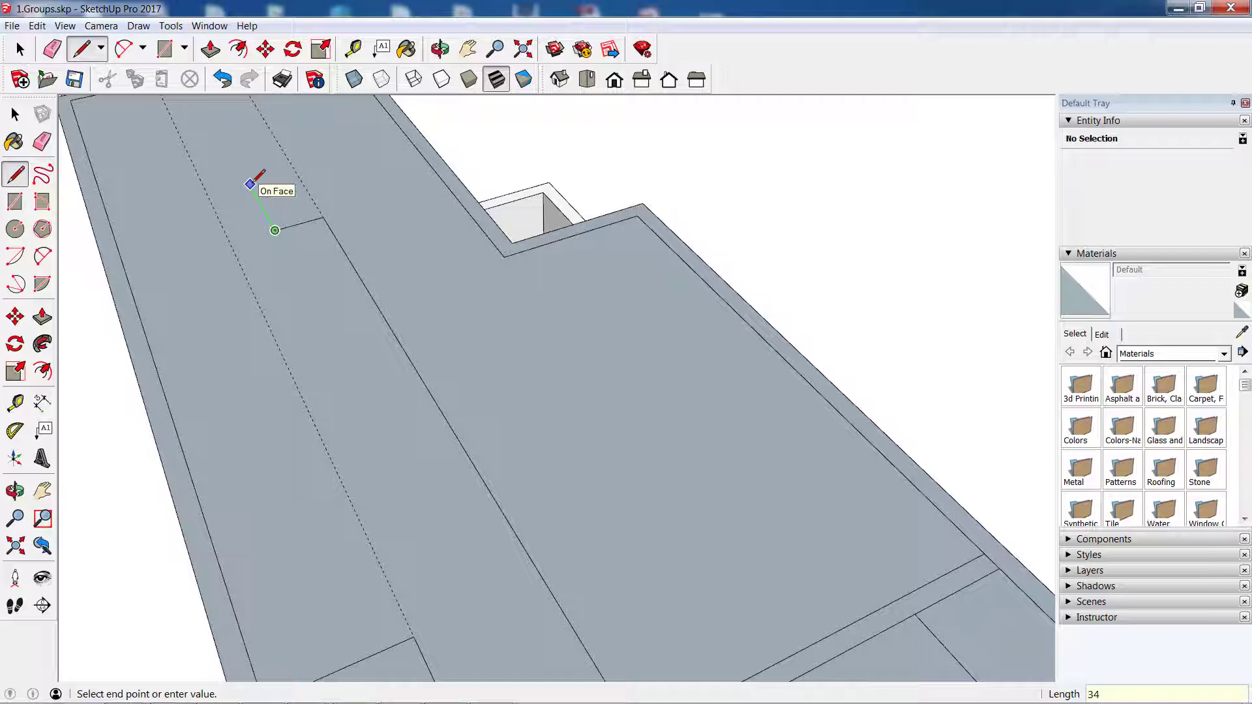
key(Return)
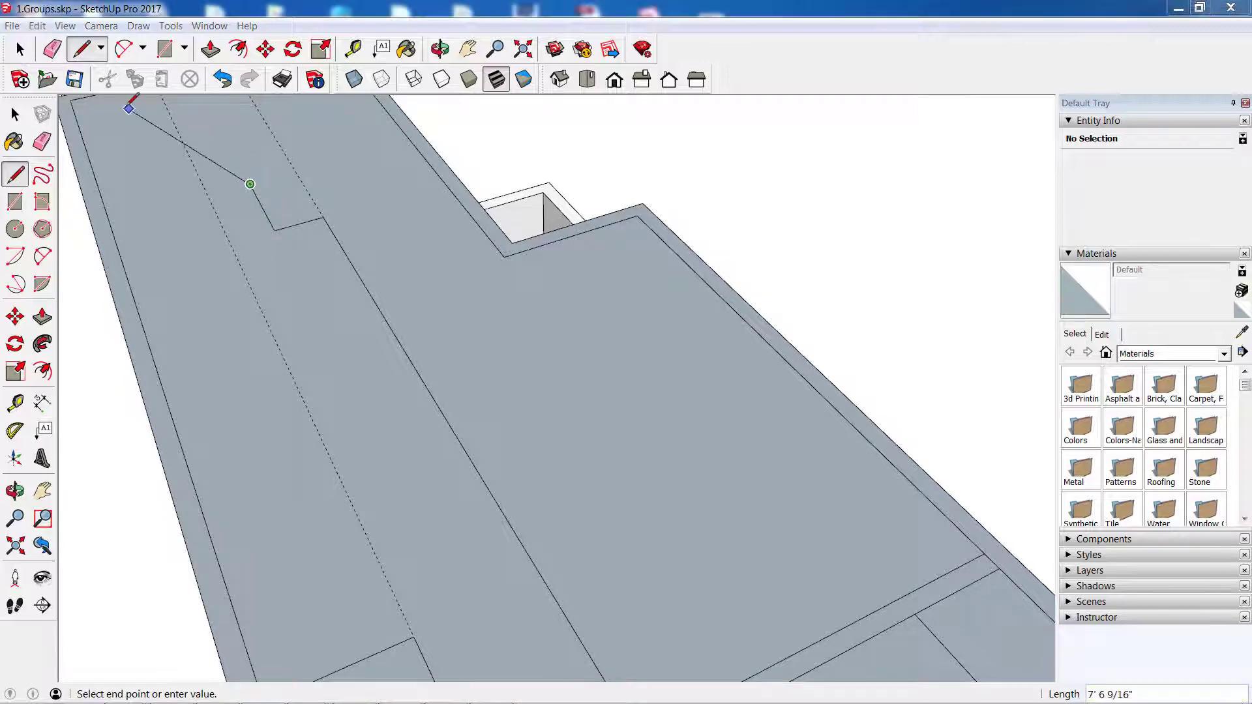
middle_drag(128, 108, 454, 494)
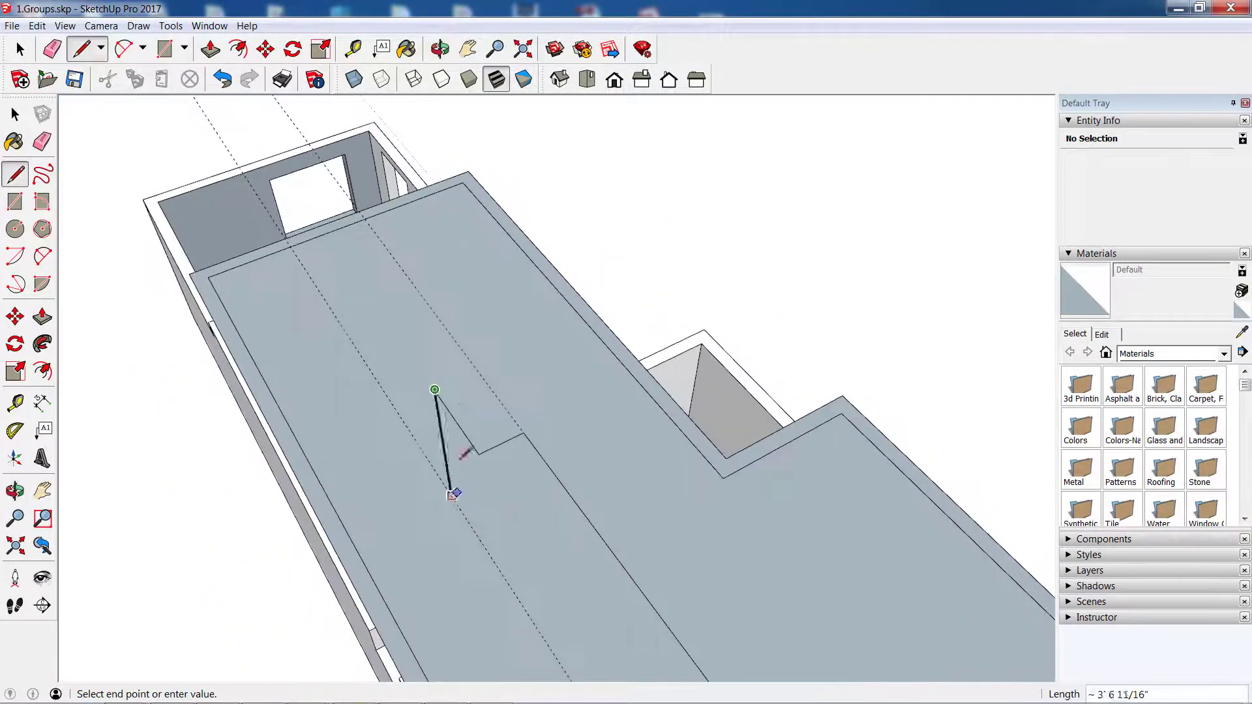
scroll(443, 418, up, 1)
scroll(447, 417, up, 1)
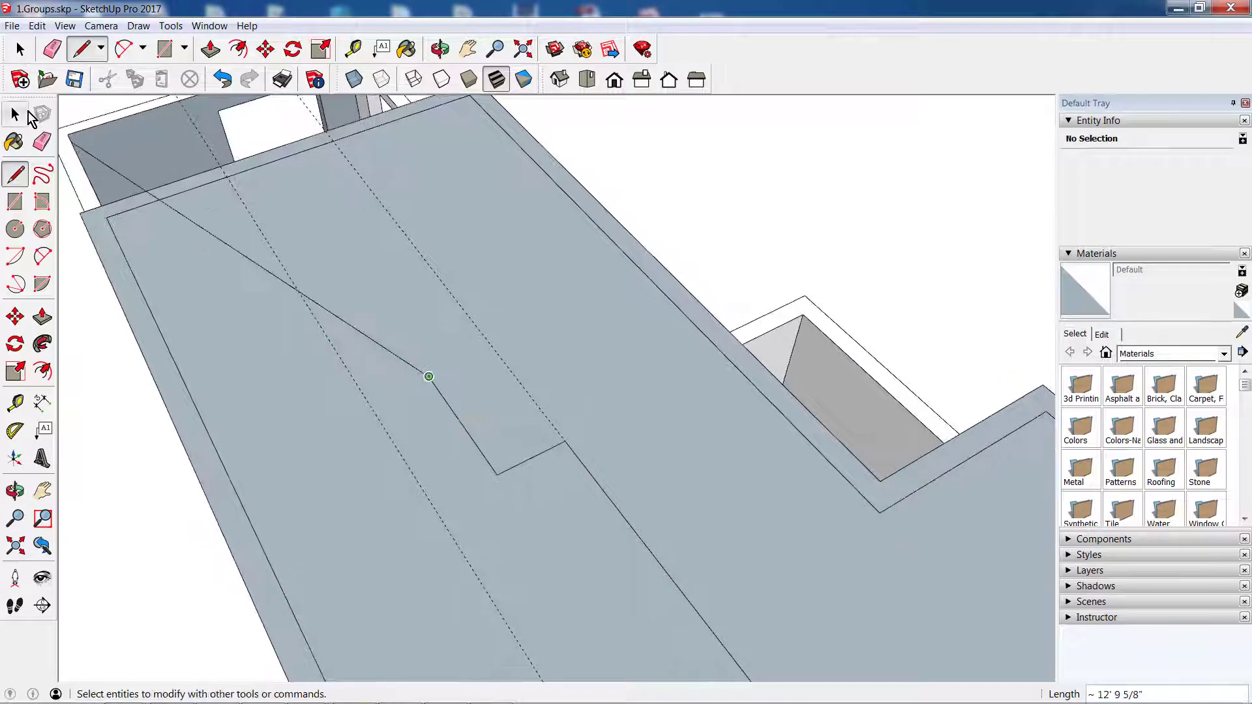
click(18, 116)
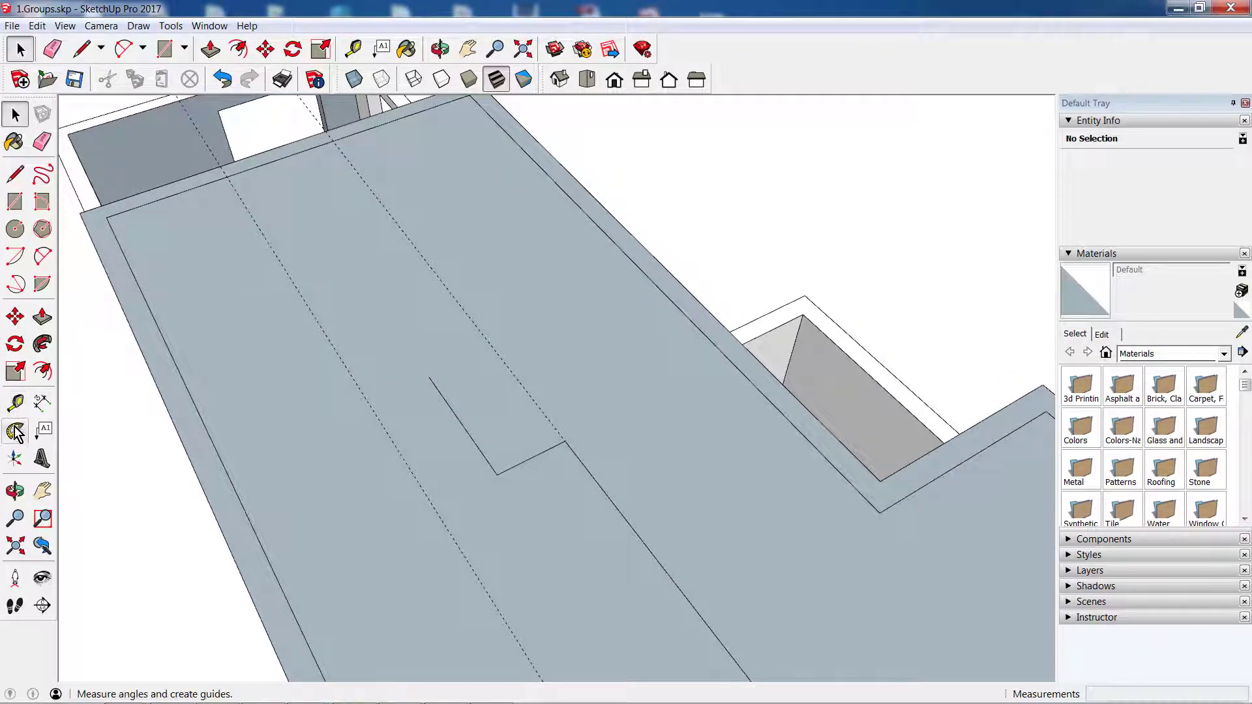
click(15, 403)
click(497, 474)
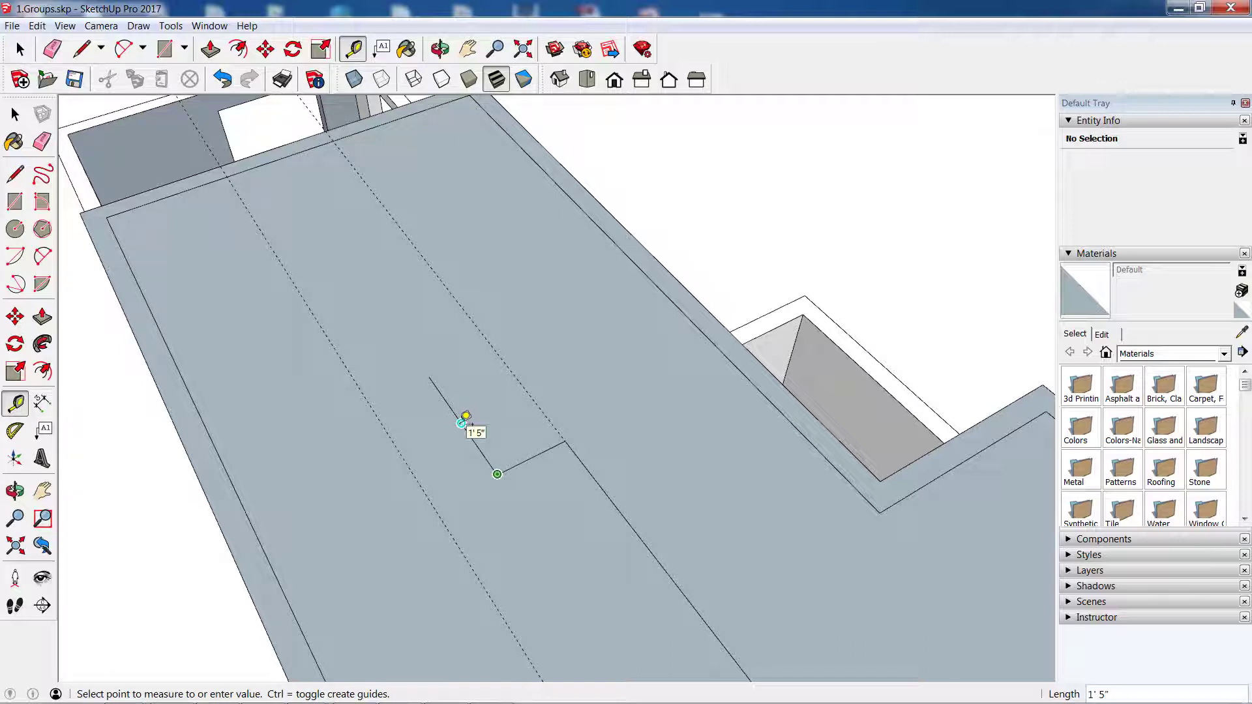
click(434, 374)
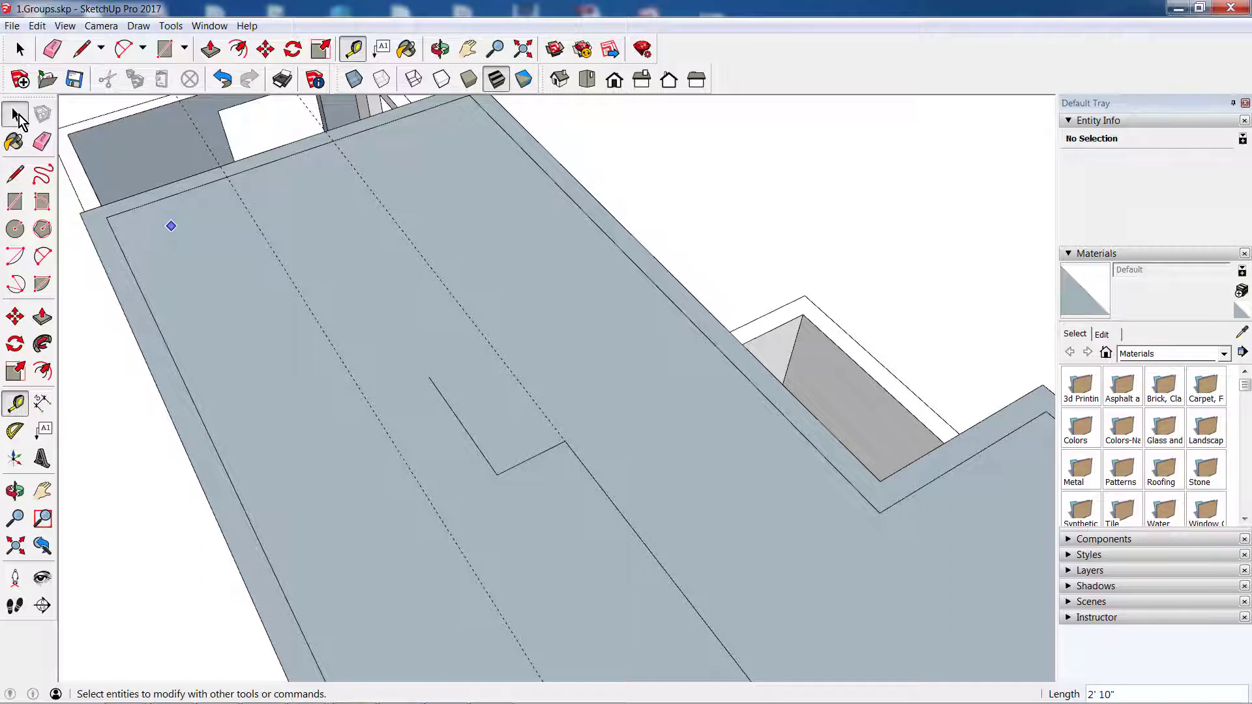
click(17, 116)
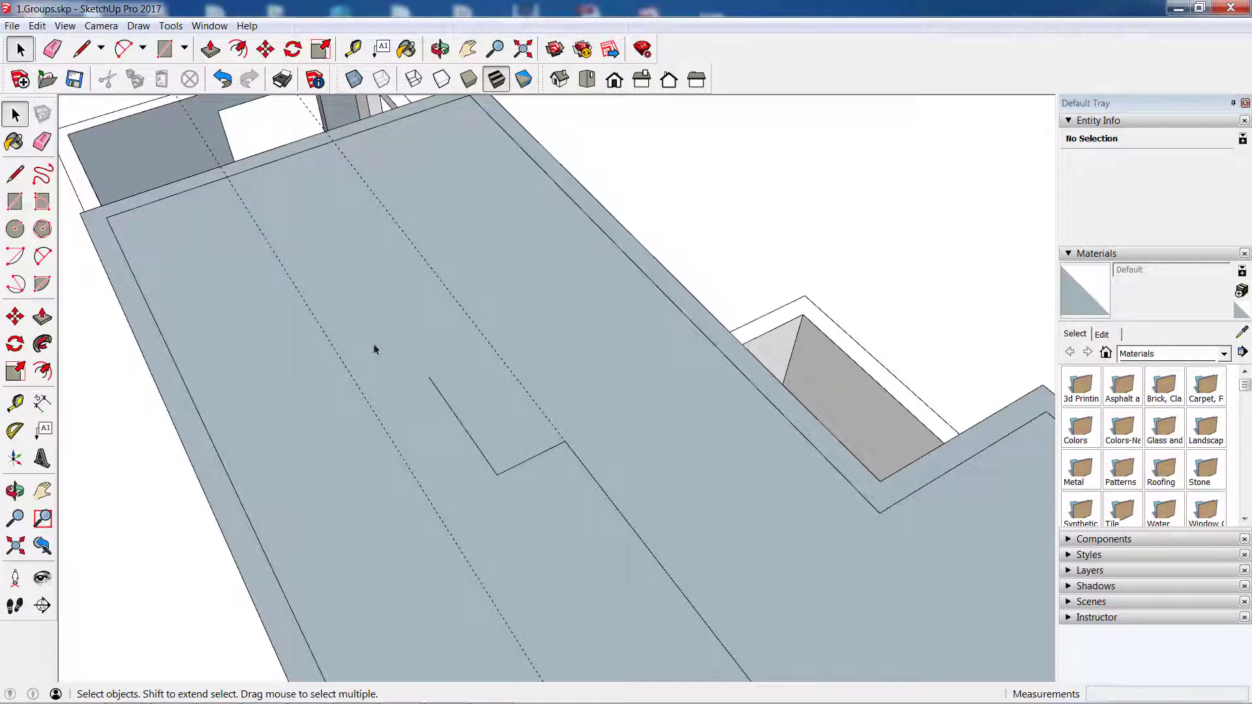
click(454, 413)
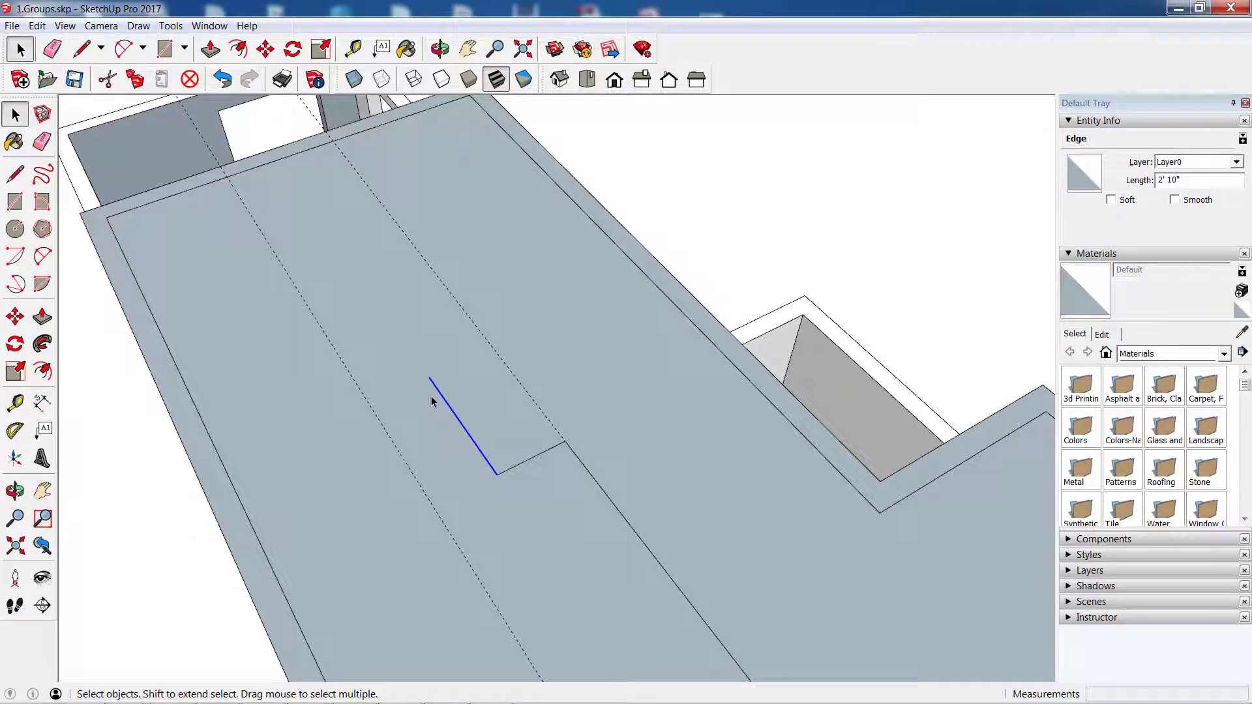
shift+click(450, 408)
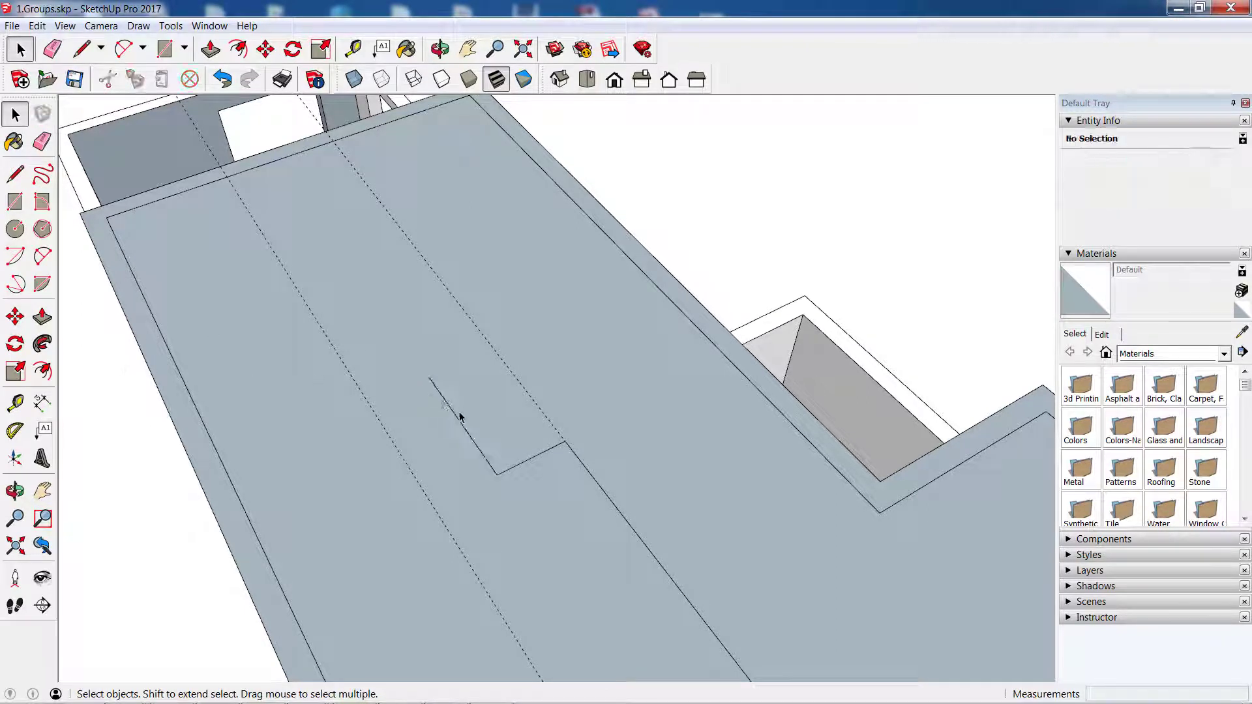
click(15, 403)
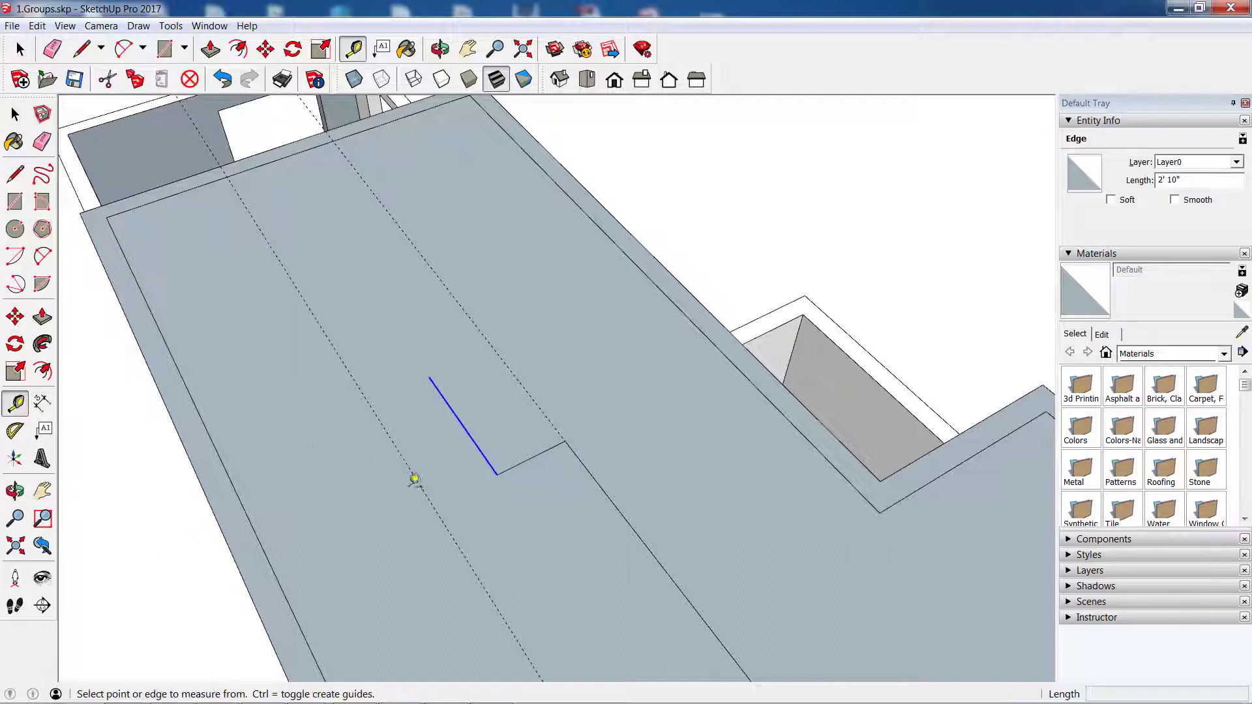
click(497, 474)
click(440, 369)
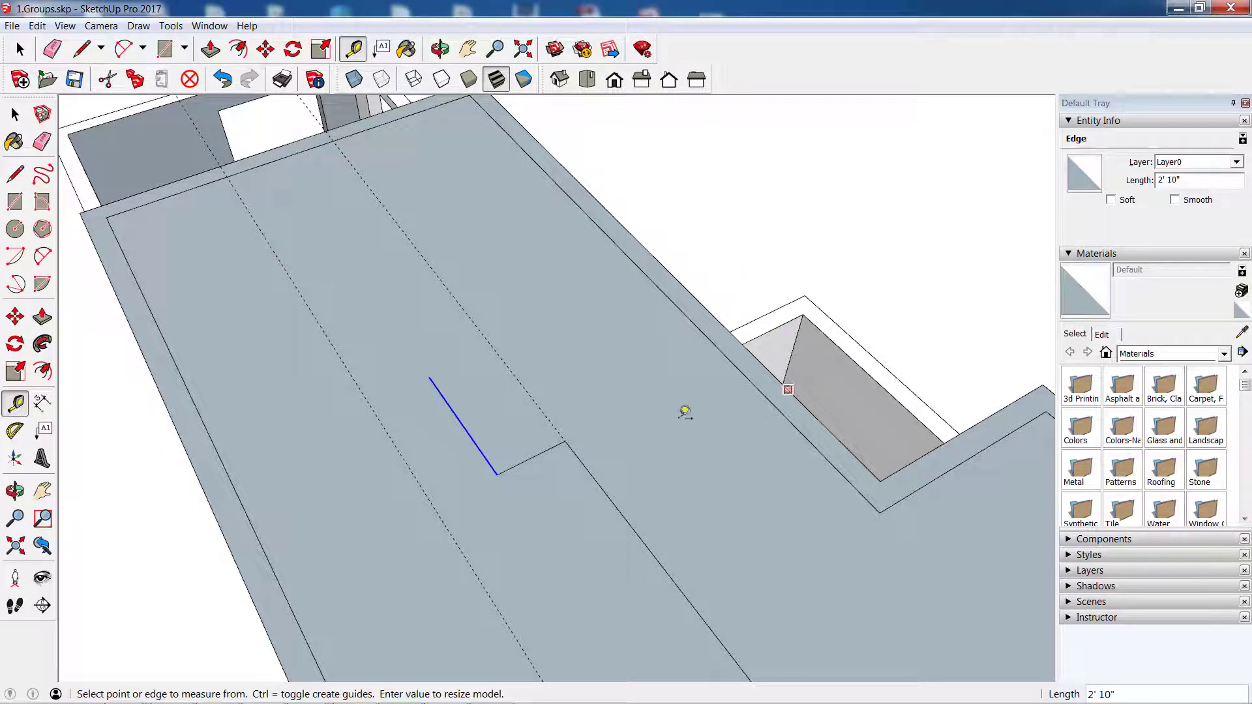
click(499, 473)
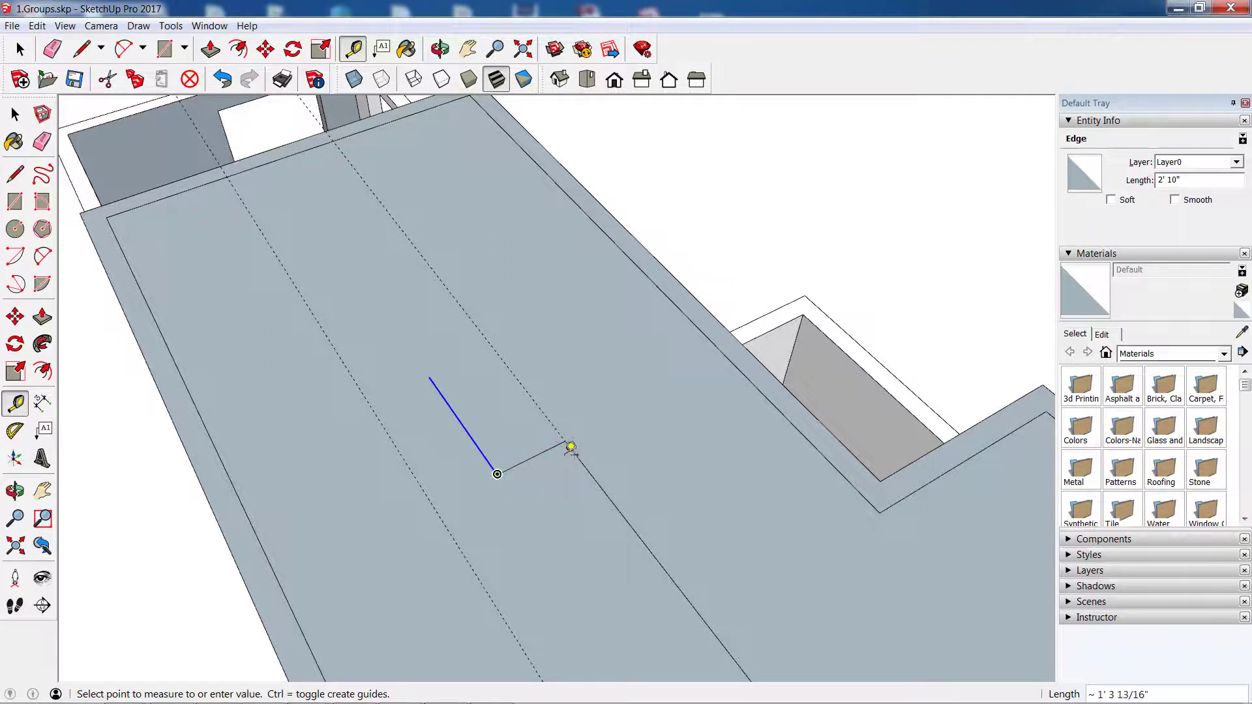
click(570, 439)
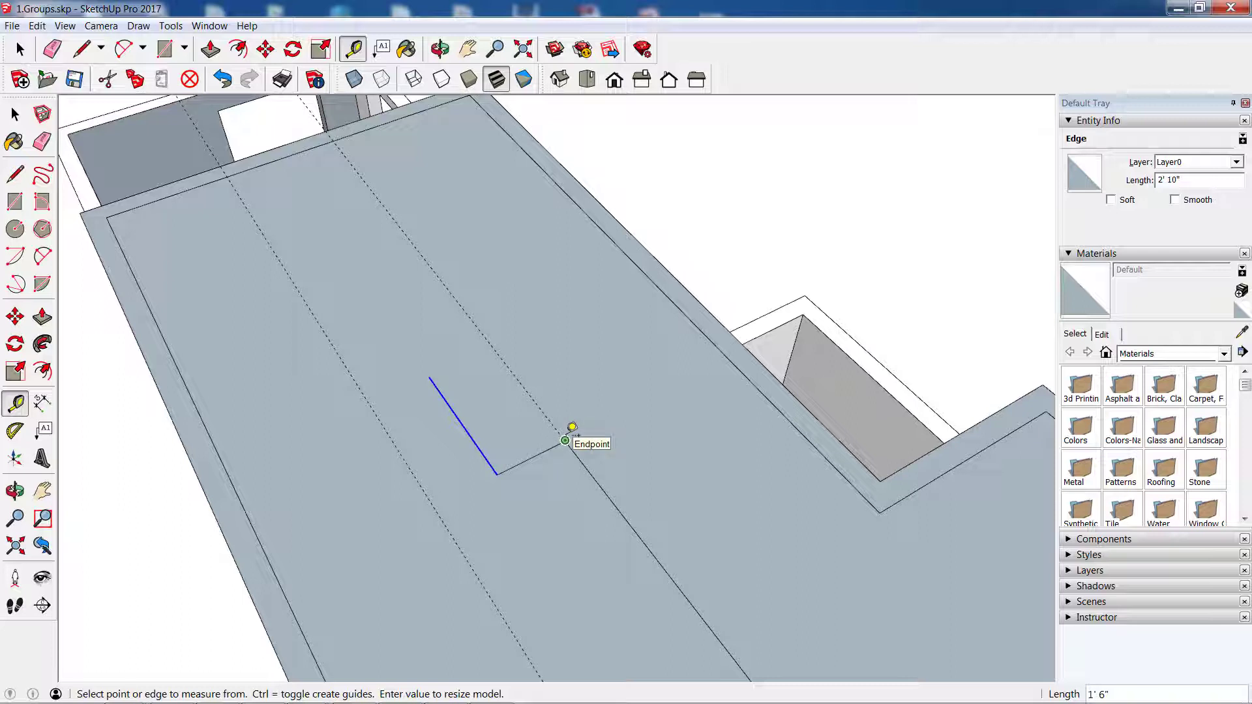
Extend the checked edge up the slab with a 24-inch segment, then start a sideways segment
click(28, 173)
click(428, 376)
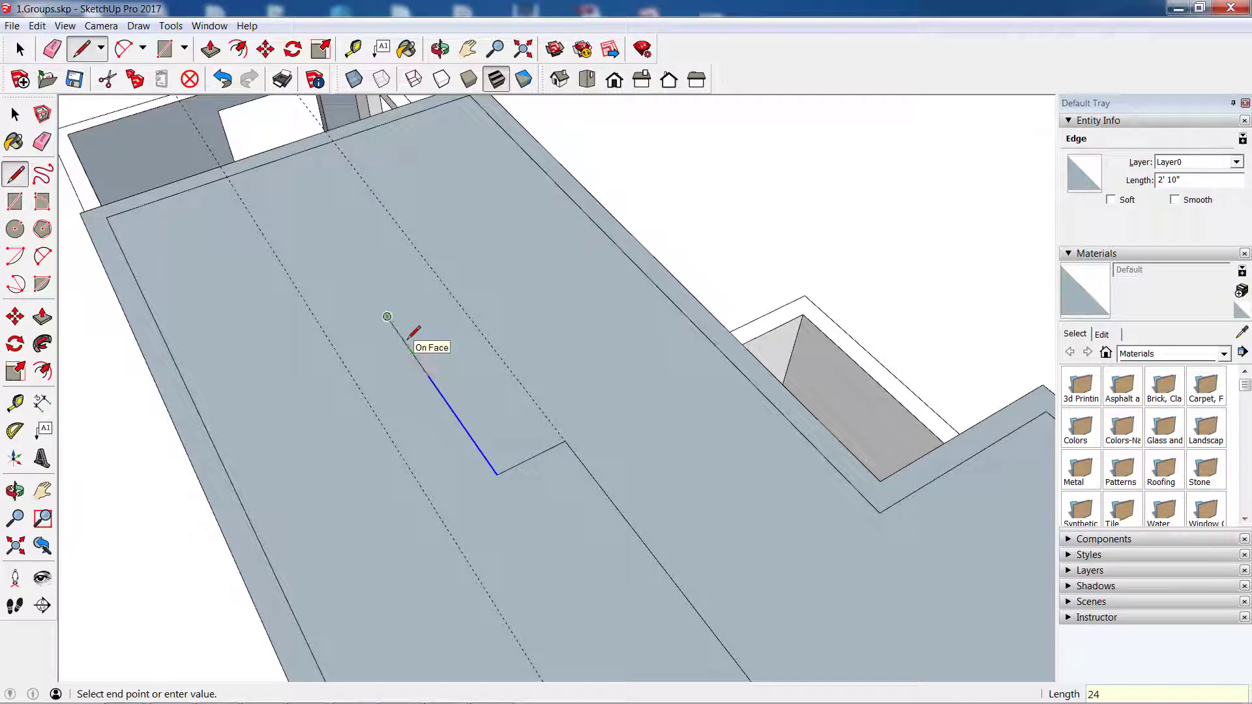
click(387, 317)
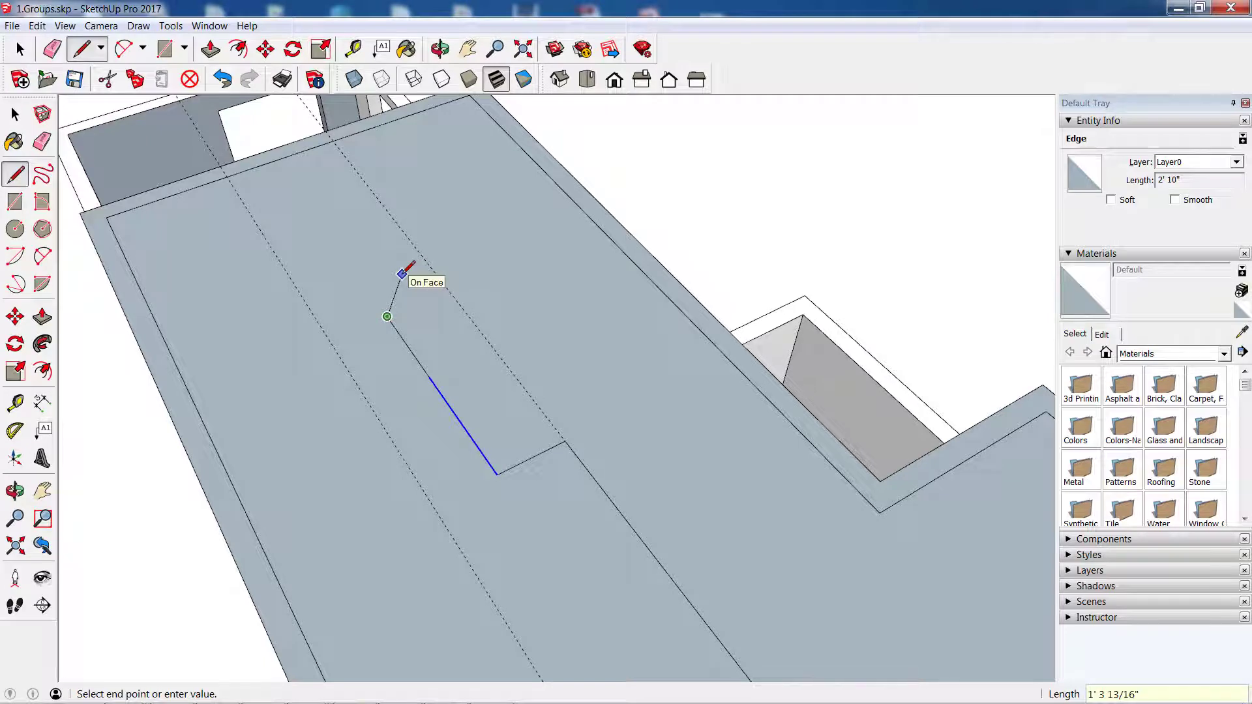
scroll(402, 274, up, 1)
scroll(388, 268, up, 1)
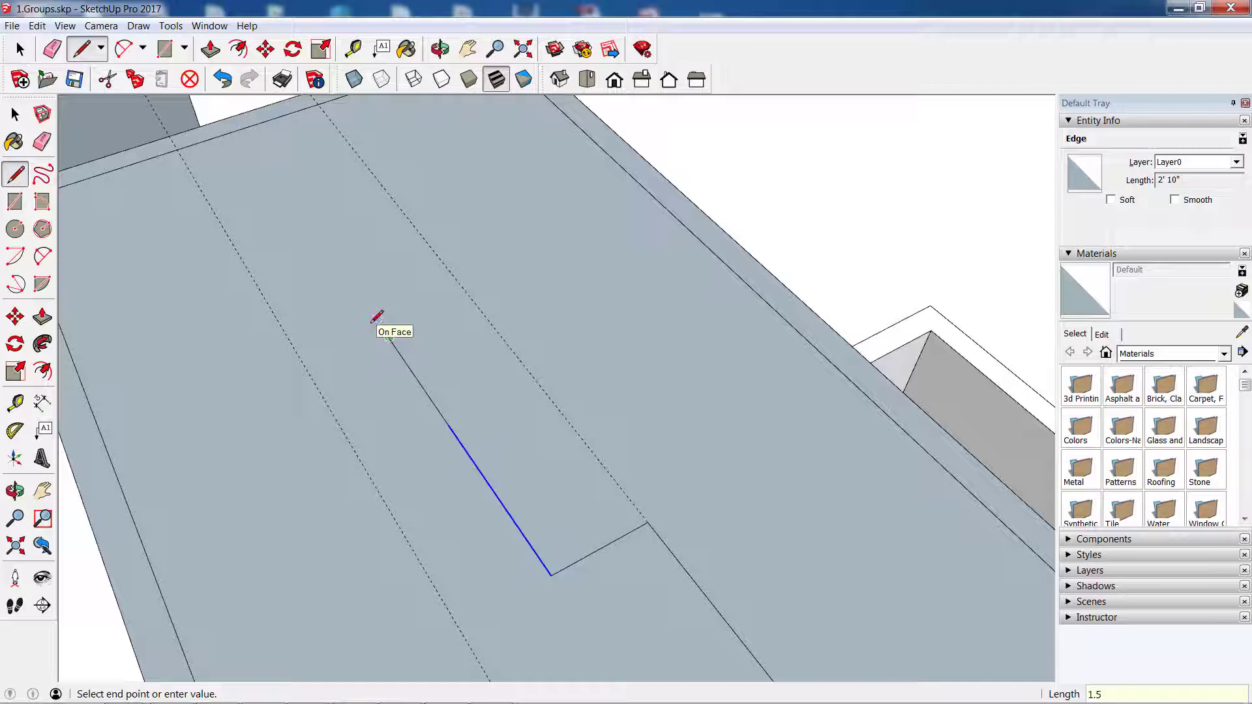
click(385, 333)
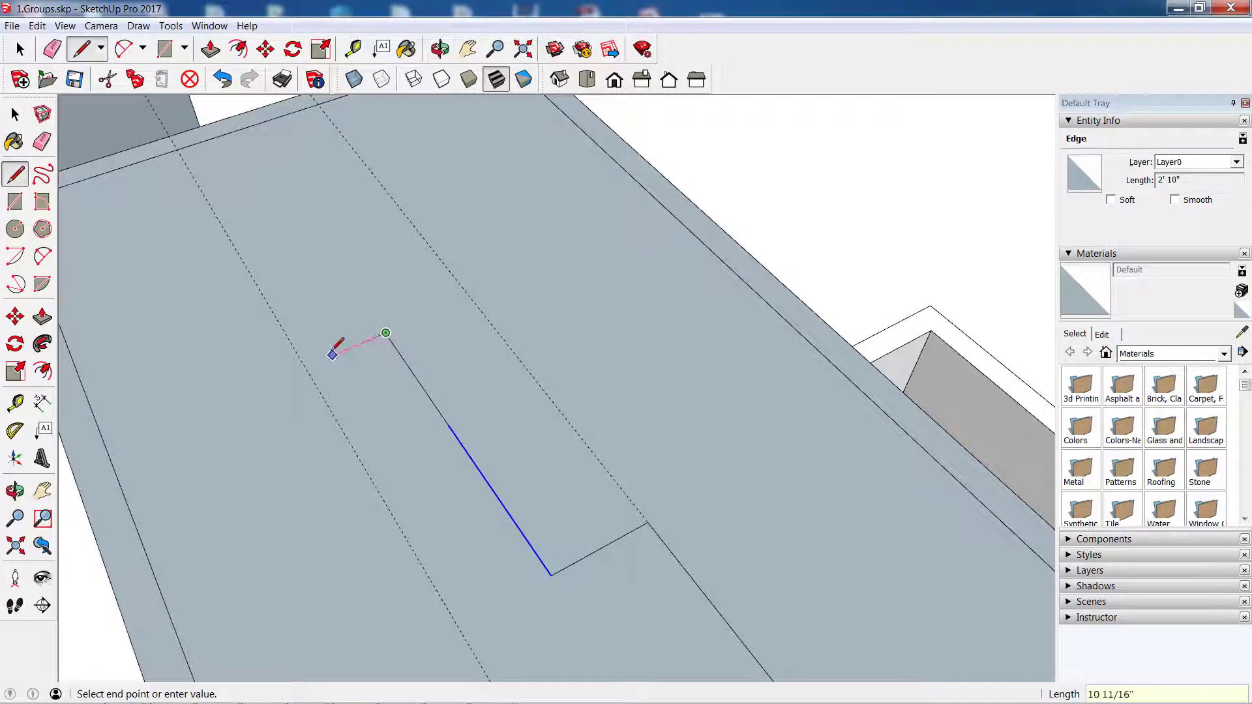
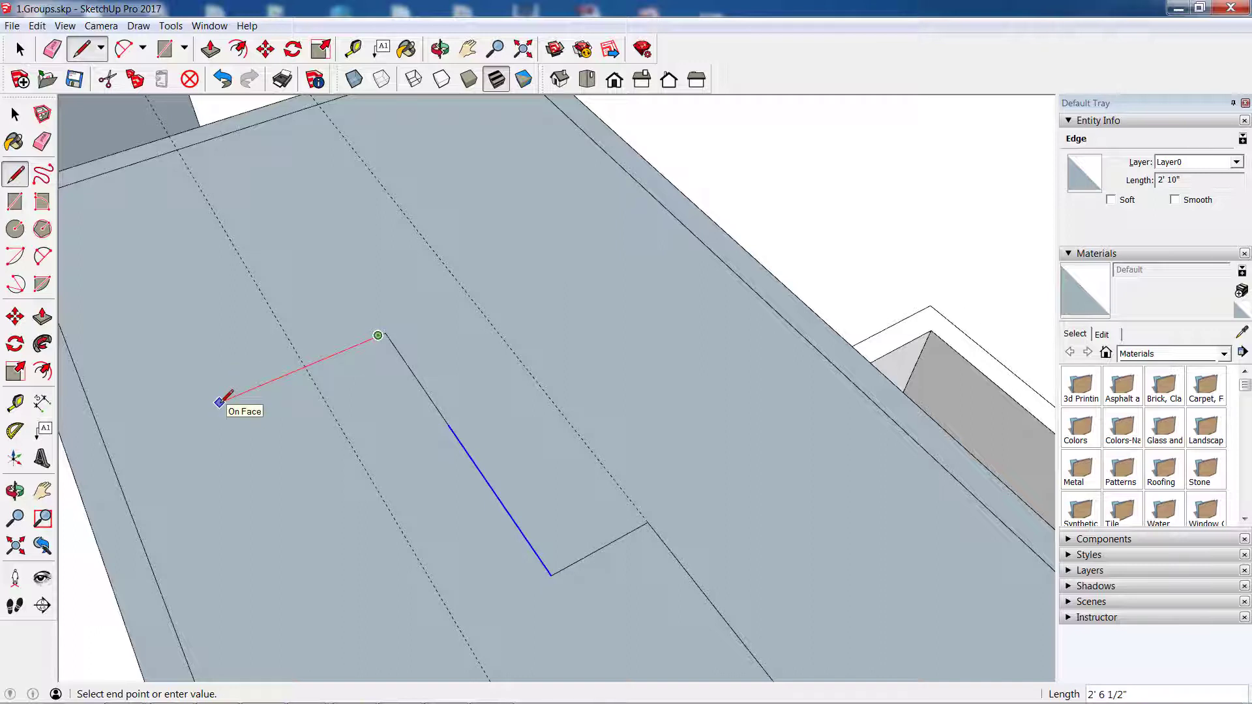
Draw a 30-inch edge that closes the room outline at the slab's left edge
key(Return)
click(106, 447)
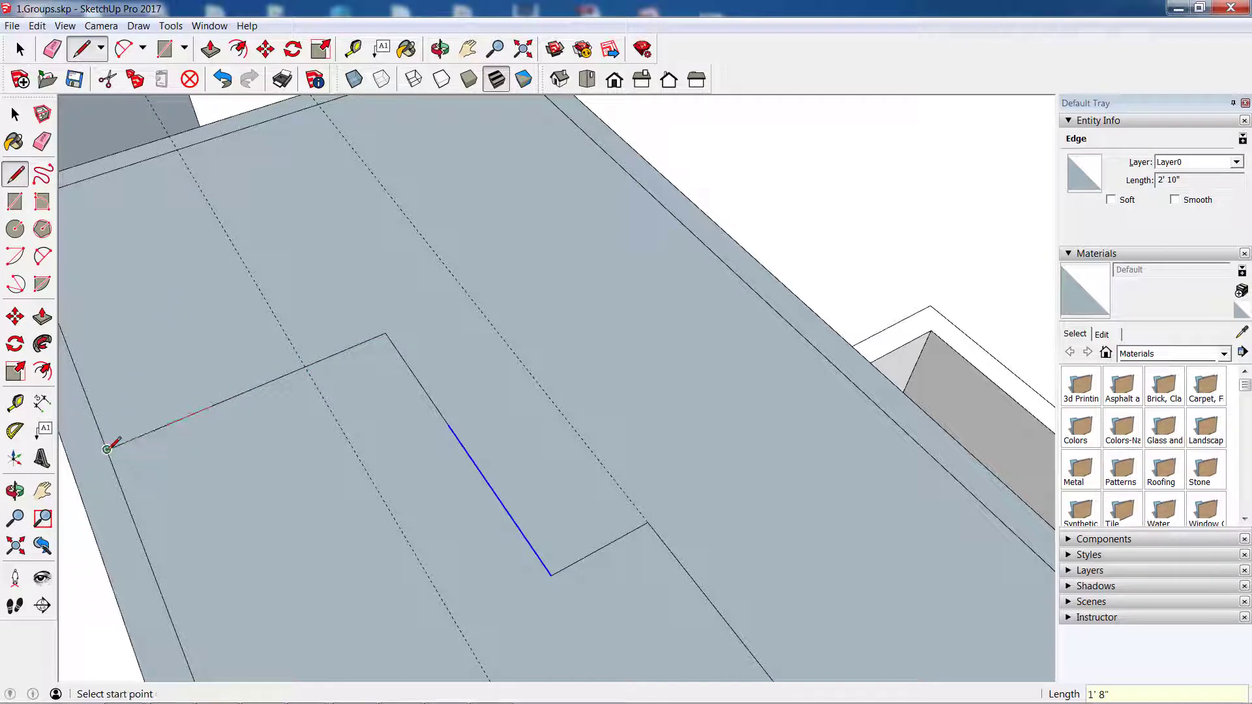
scroll(205, 476, down, 3)
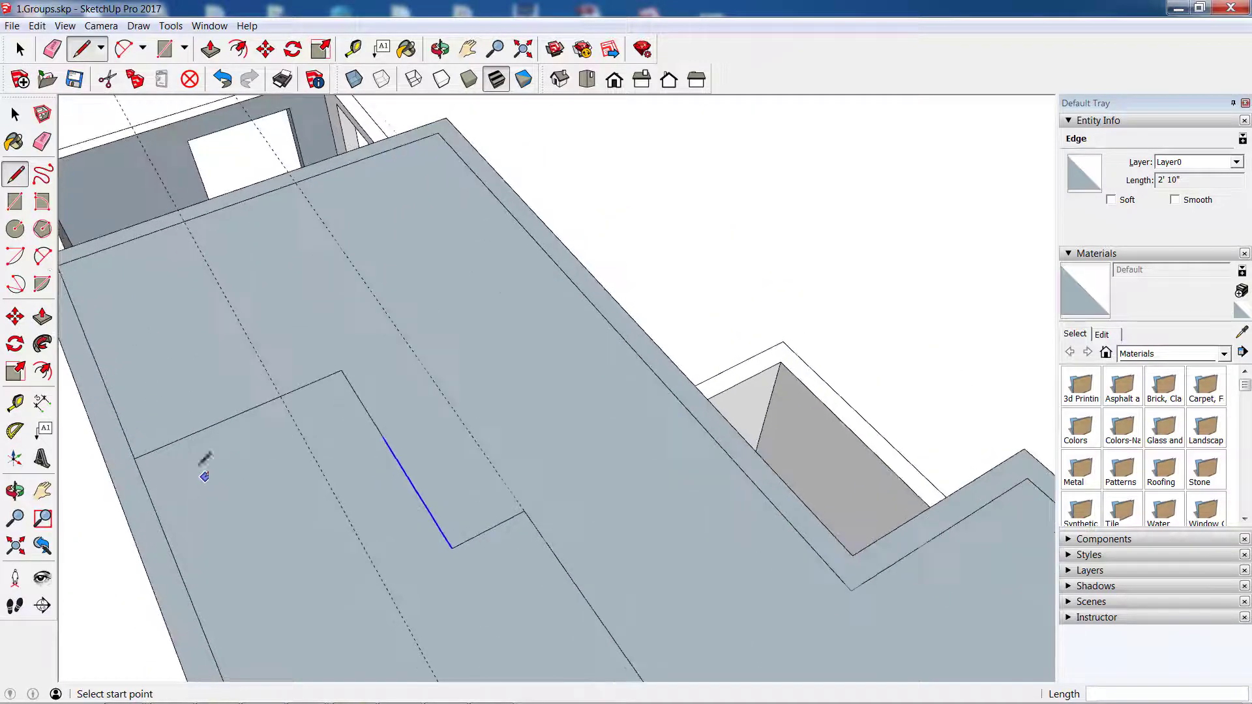
click(15, 403)
click(134, 458)
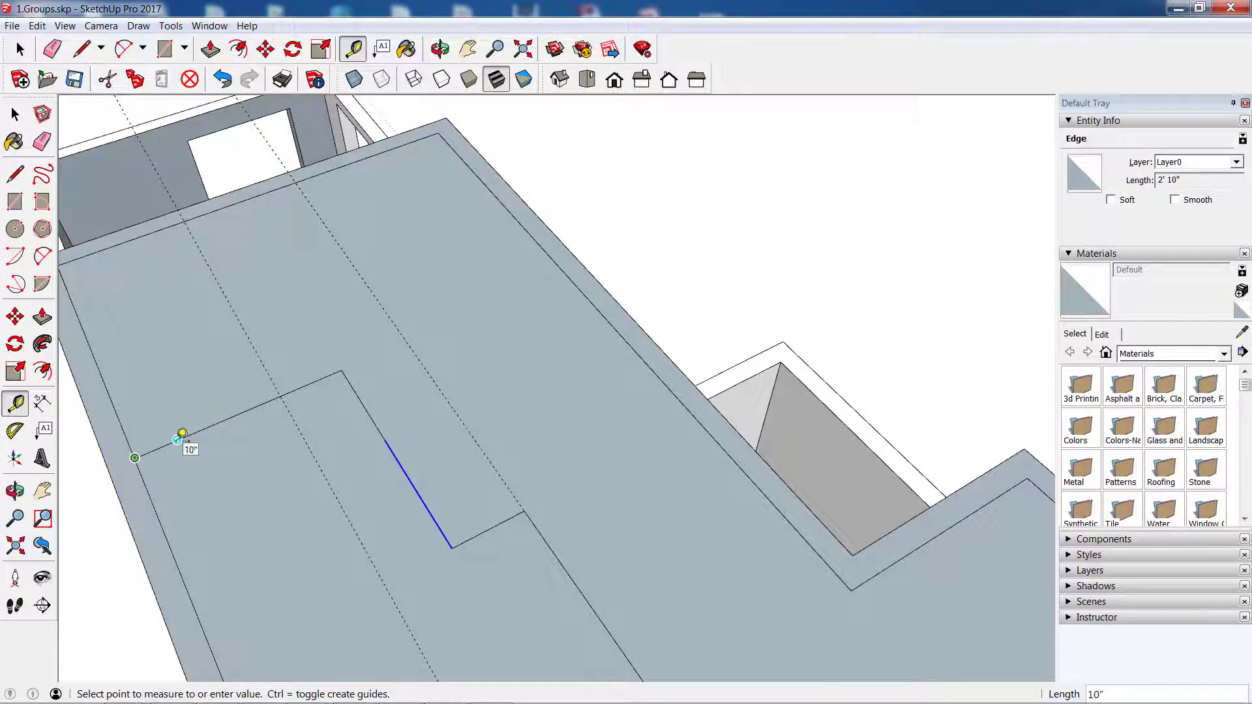
Place a guide line along the new edge, running toward the room corner
click(182, 434)
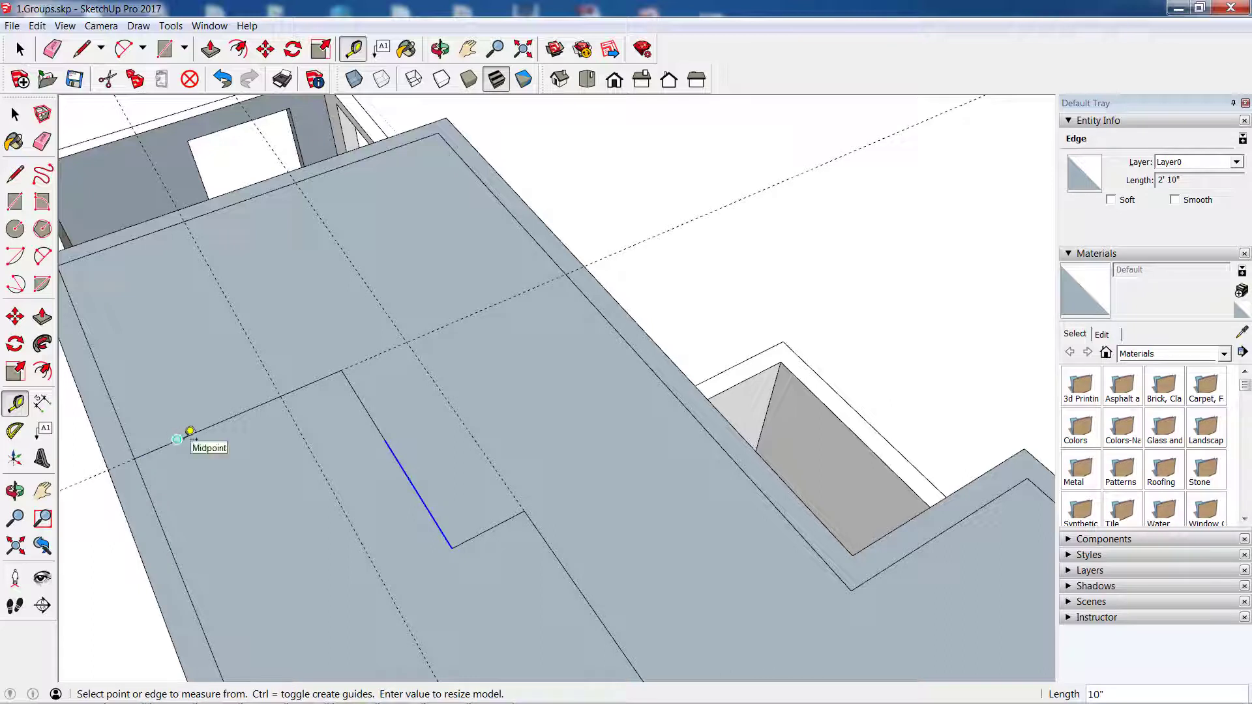
click(178, 438)
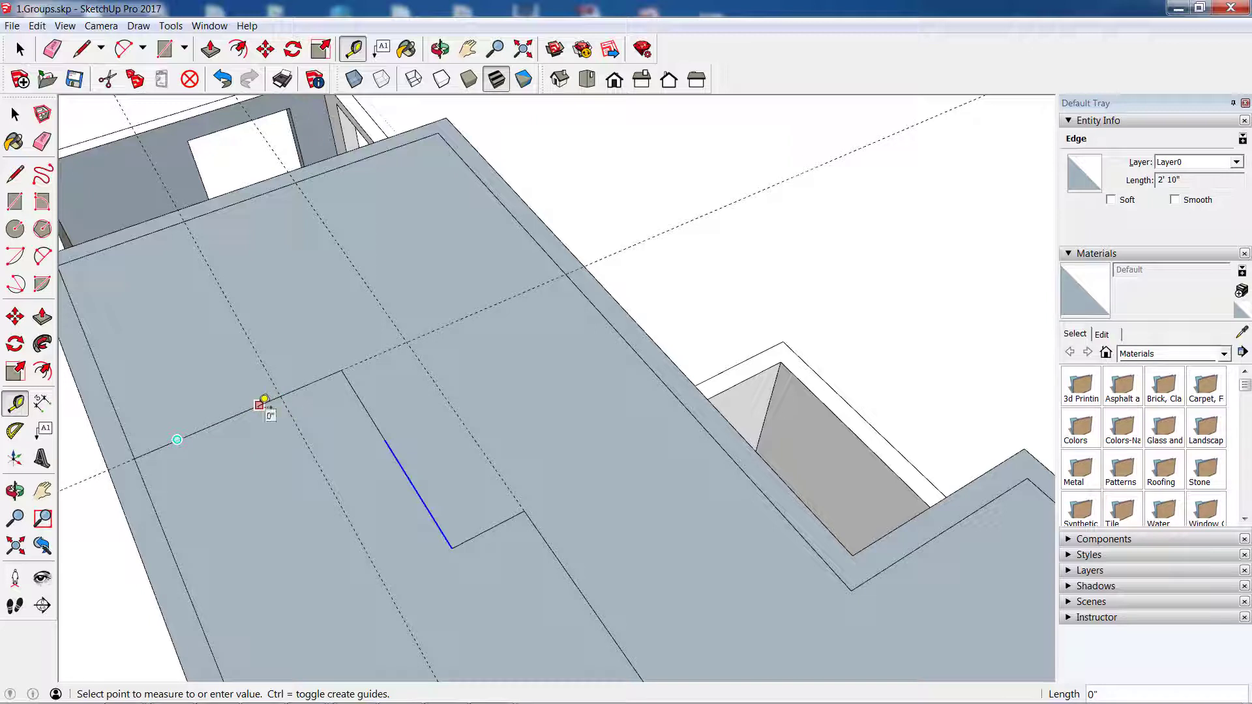
click(242, 372)
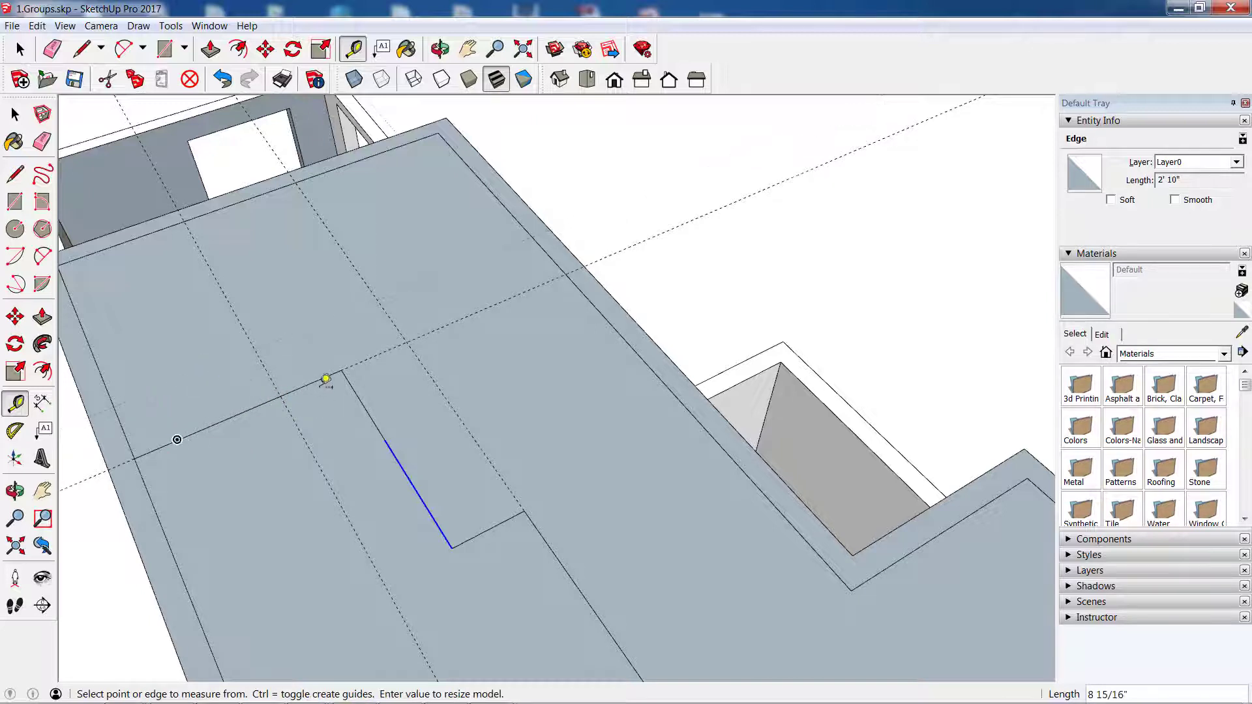
Select the short and long corner edges to check the 2'6" length
click(15, 114)
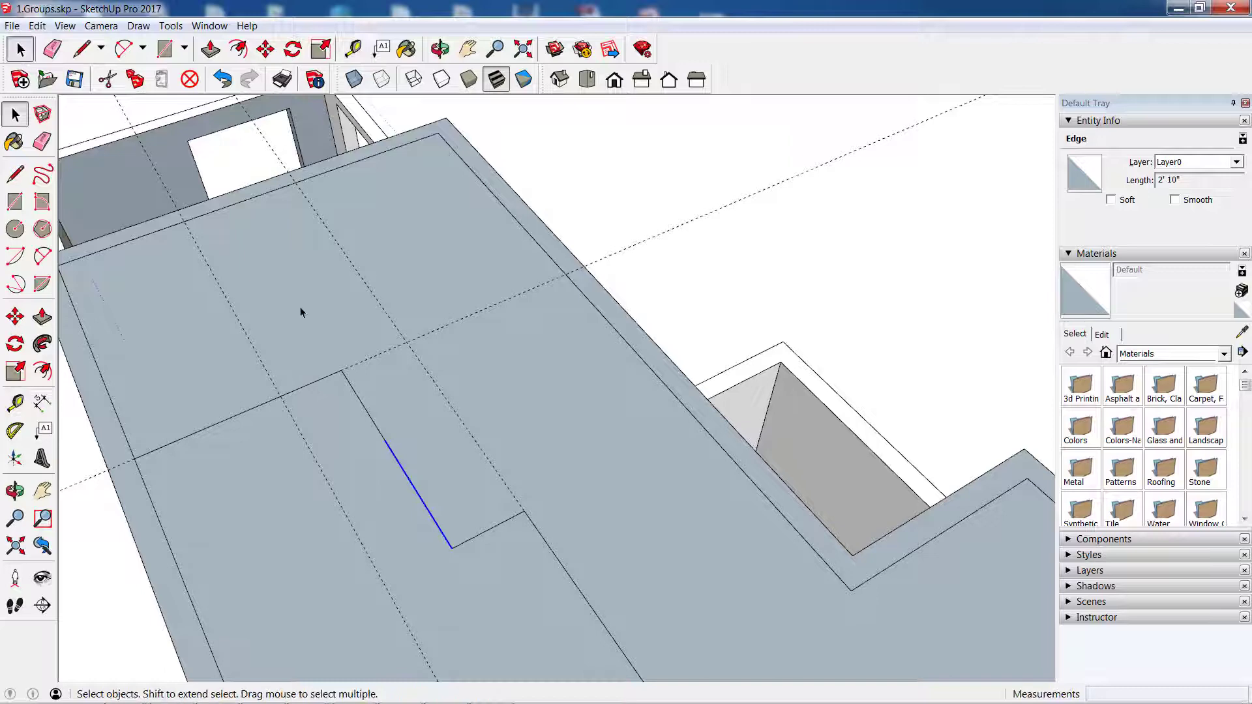
click(320, 384)
scroll(304, 384, up, 2)
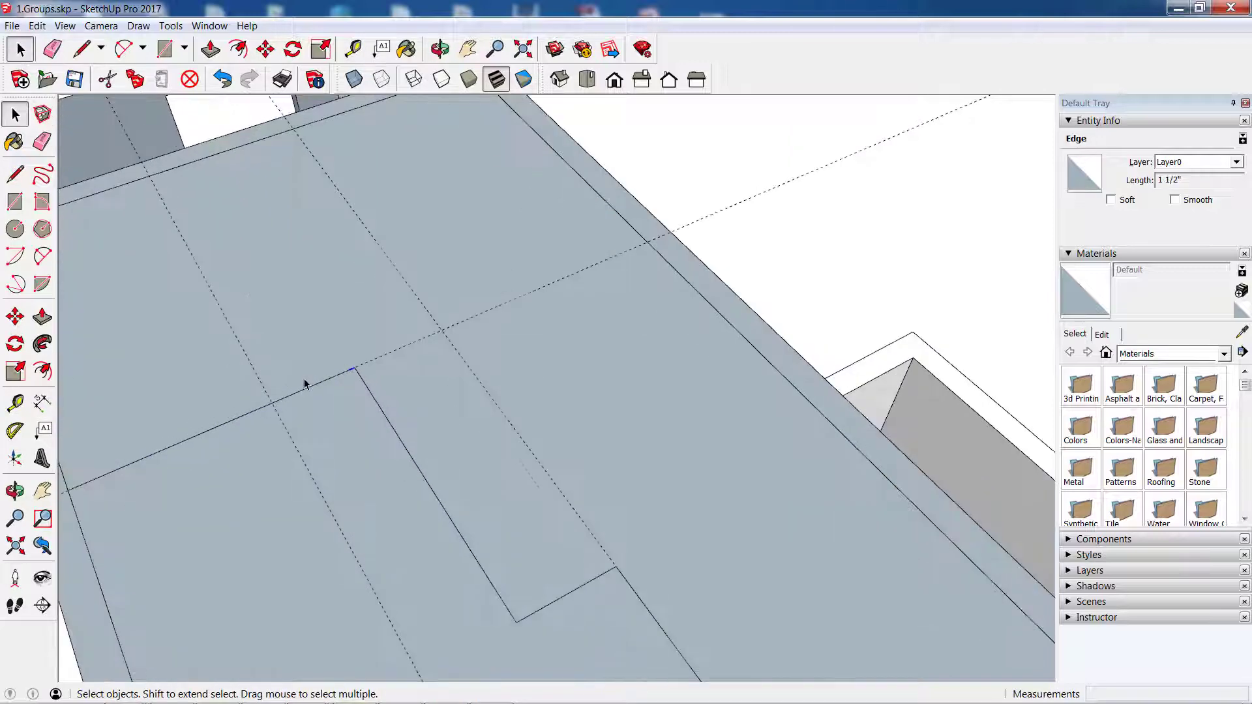
click(321, 385)
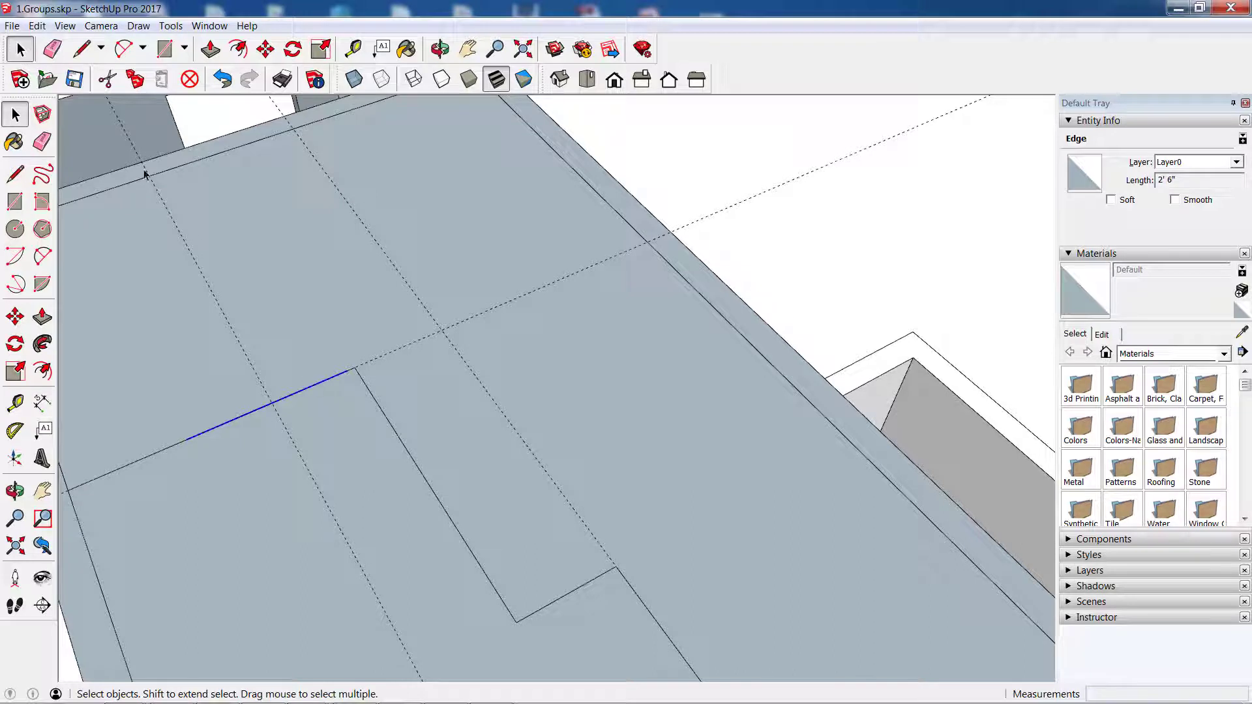
click(15, 402)
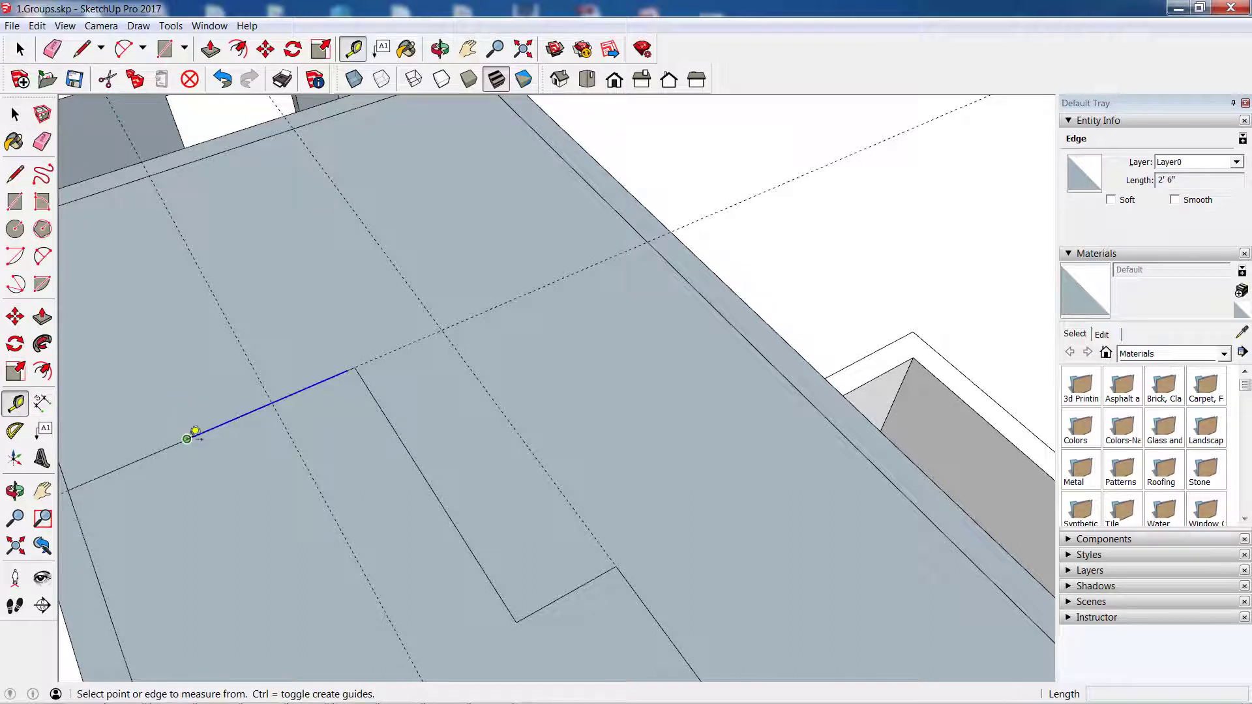
click(194, 432)
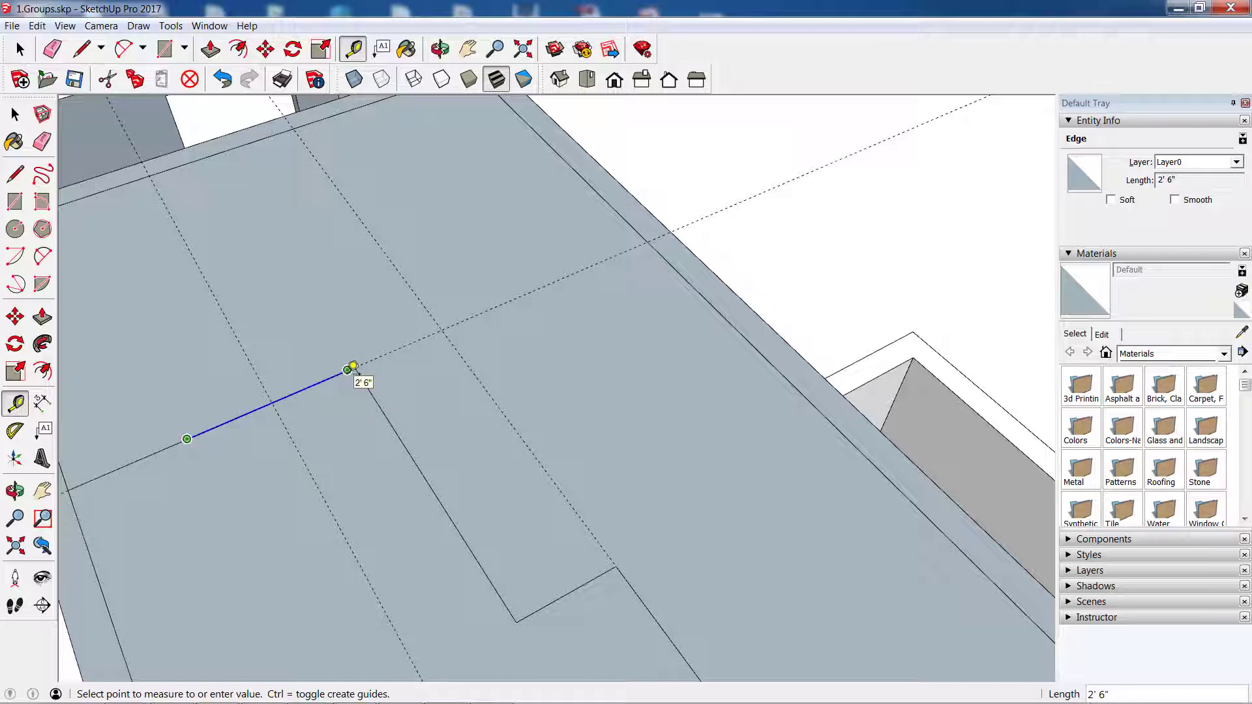
scroll(257, 442, down, 2)
scroll(154, 464, up, 1)
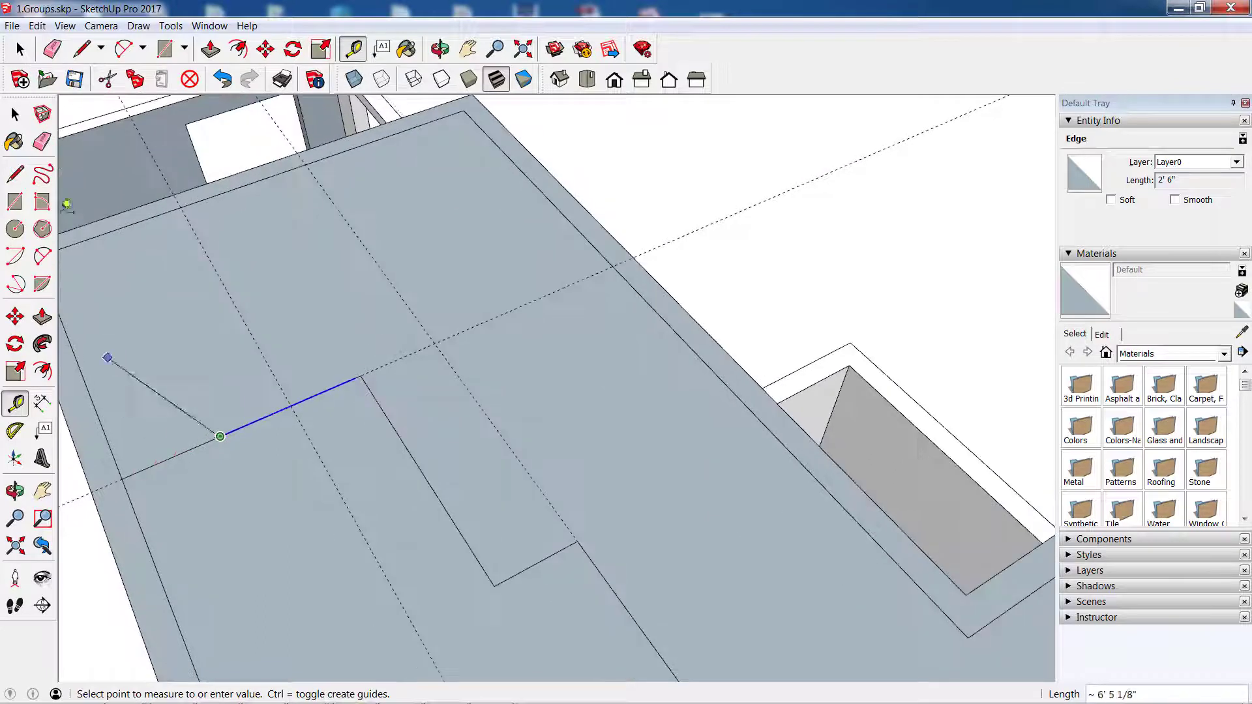
key(space)
Measure the left edge segment to confirm it is 1'8" long
click(191, 447)
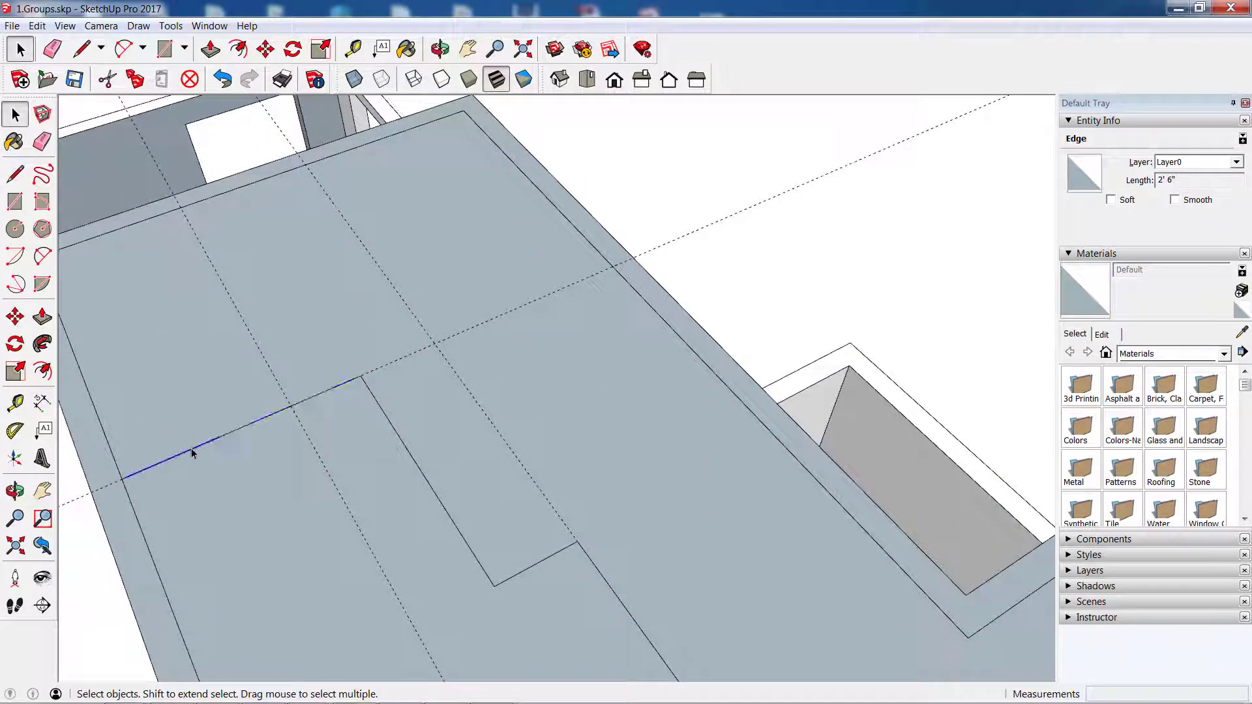
click(15, 403)
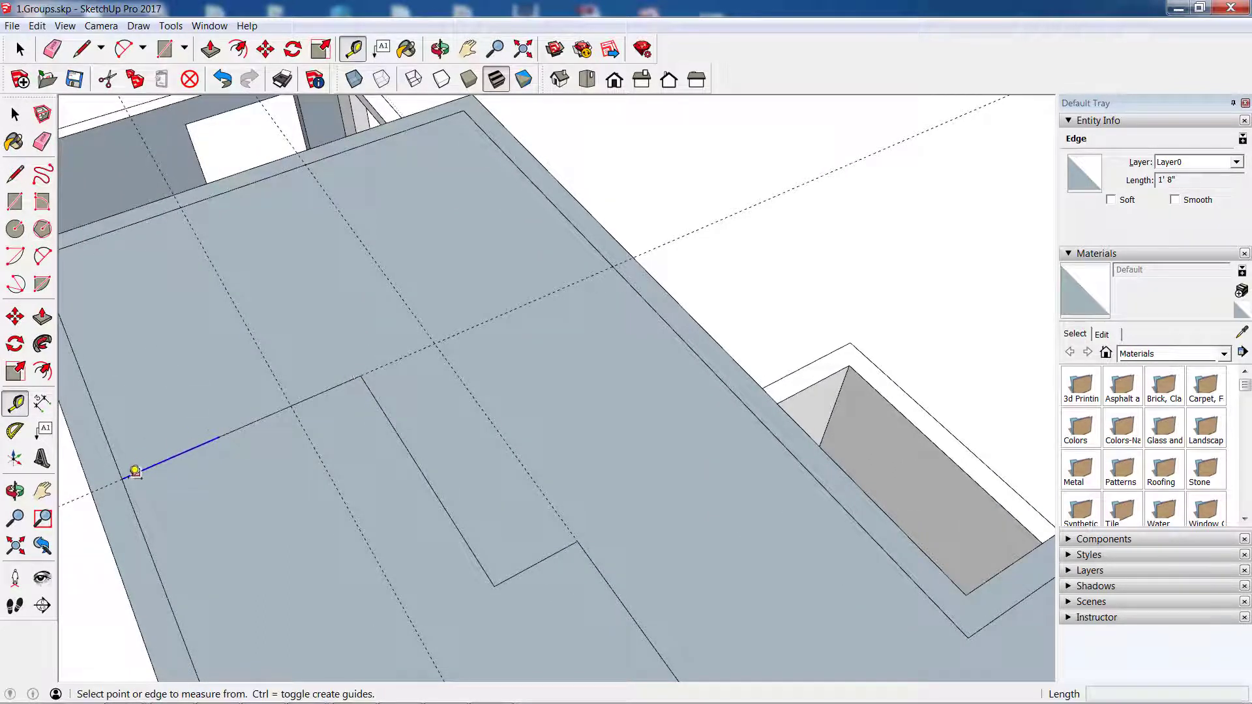
click(122, 478)
click(221, 436)
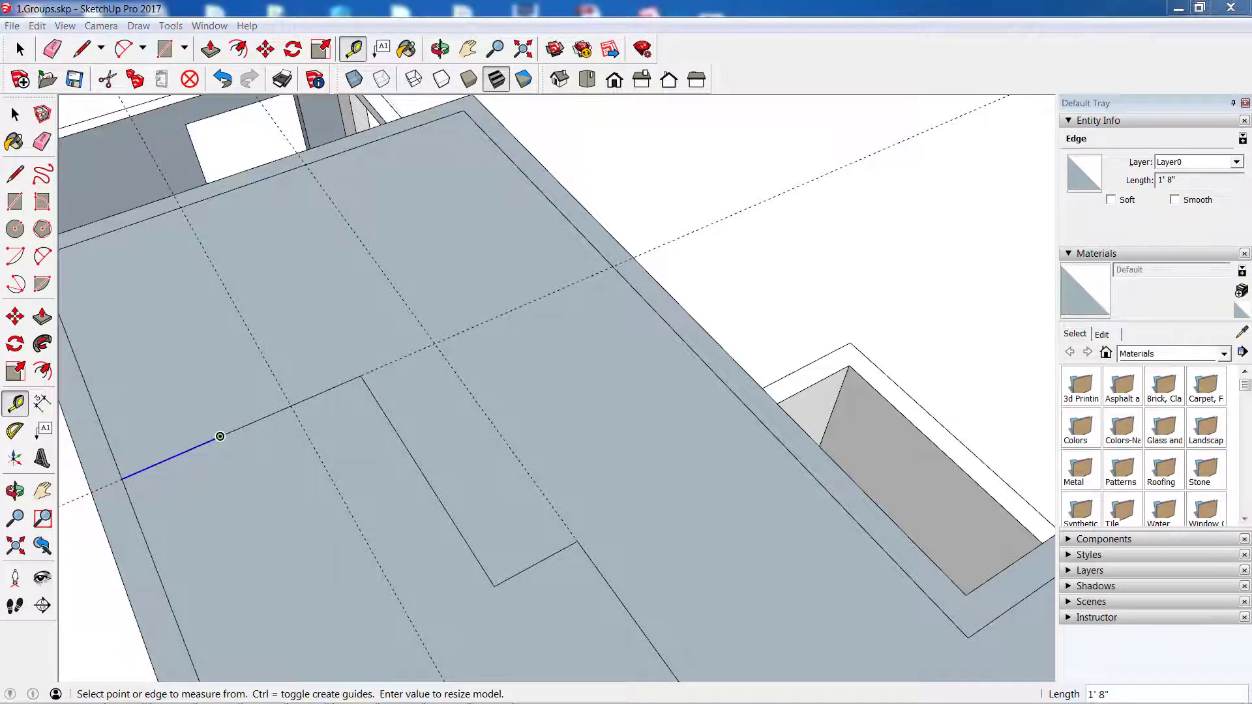
click(15, 114)
click(13, 692)
Scroll through House Dimensions.pdf to read the sketched floor plan measurements
click(410, 691)
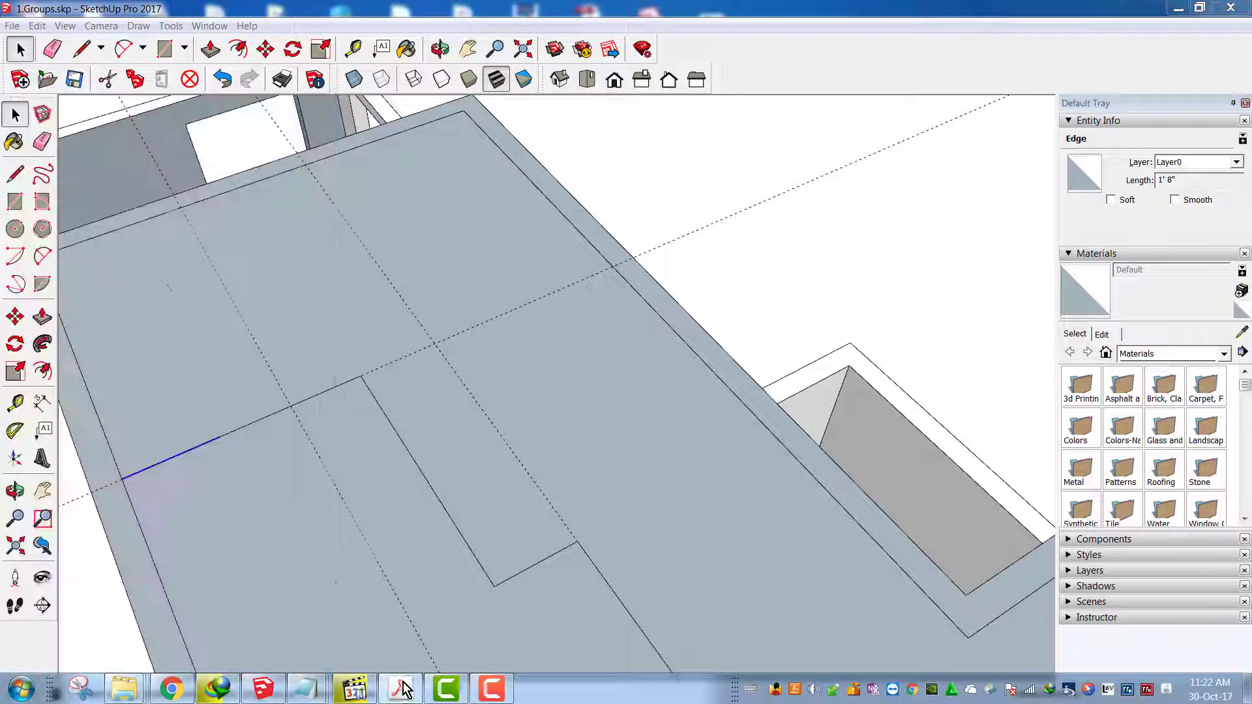
scroll(420, 384, up, 3)
scroll(419, 384, up, 3)
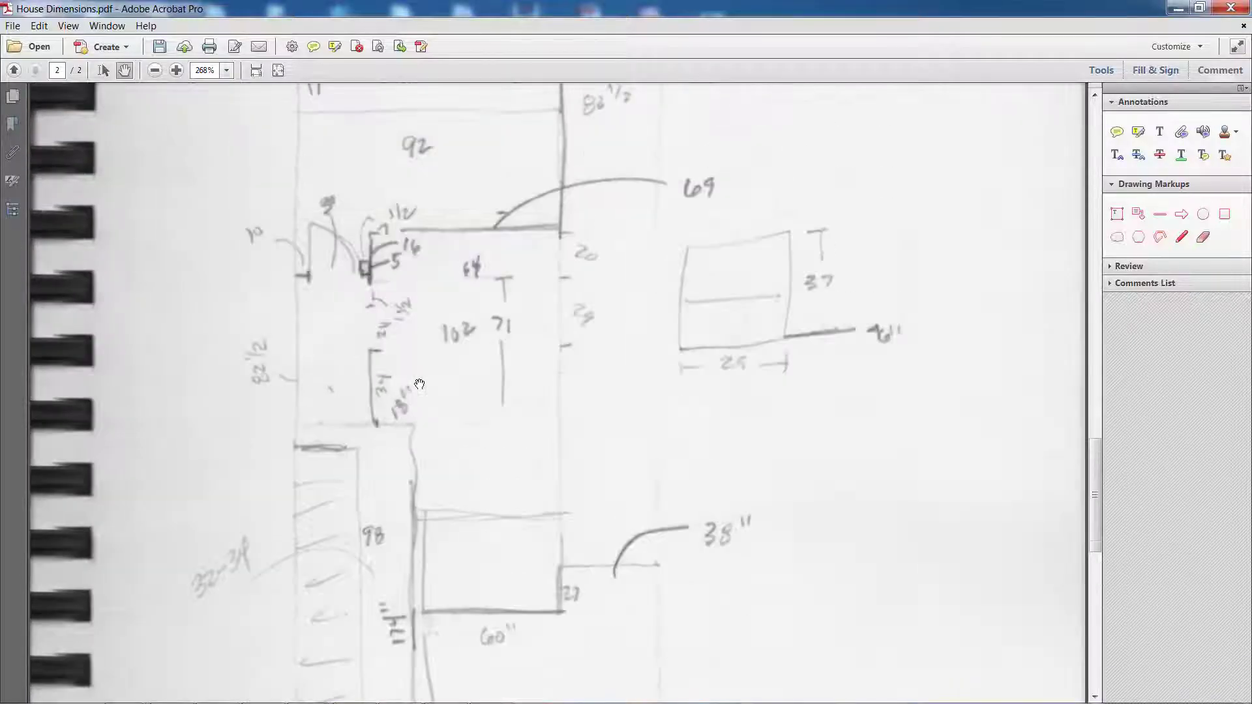
scroll(419, 384, up, 3)
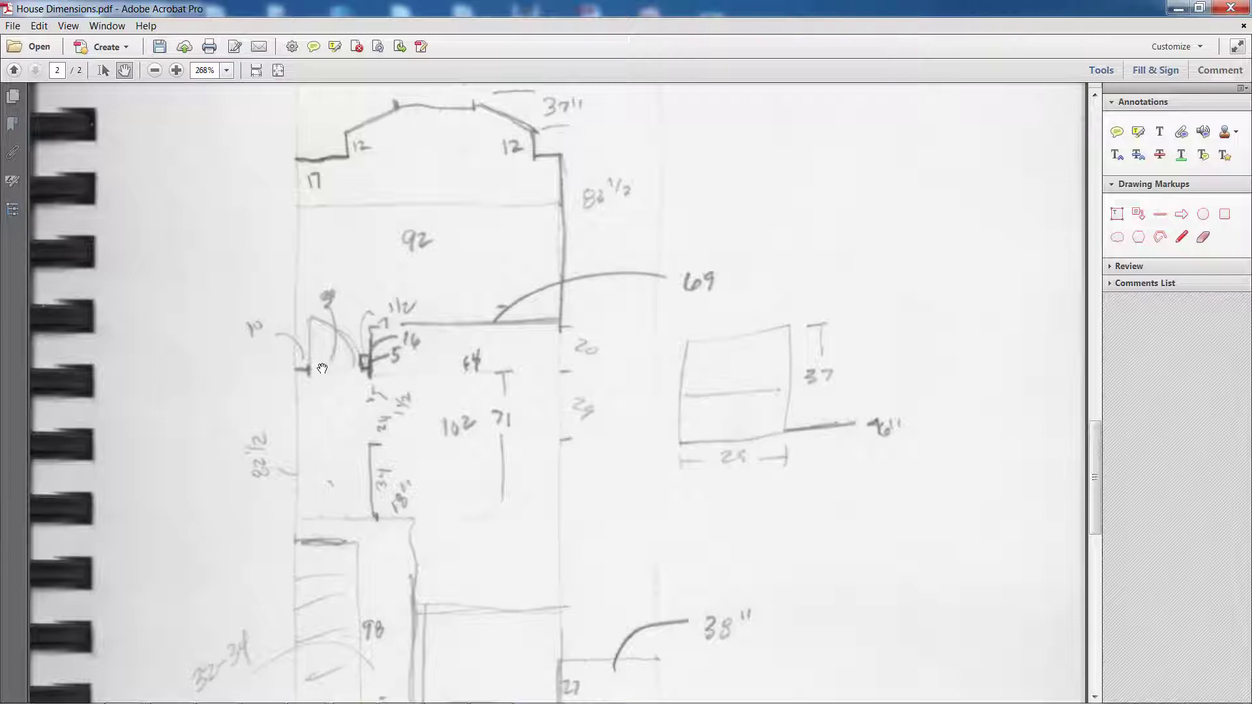
scroll(345, 378, down, 3)
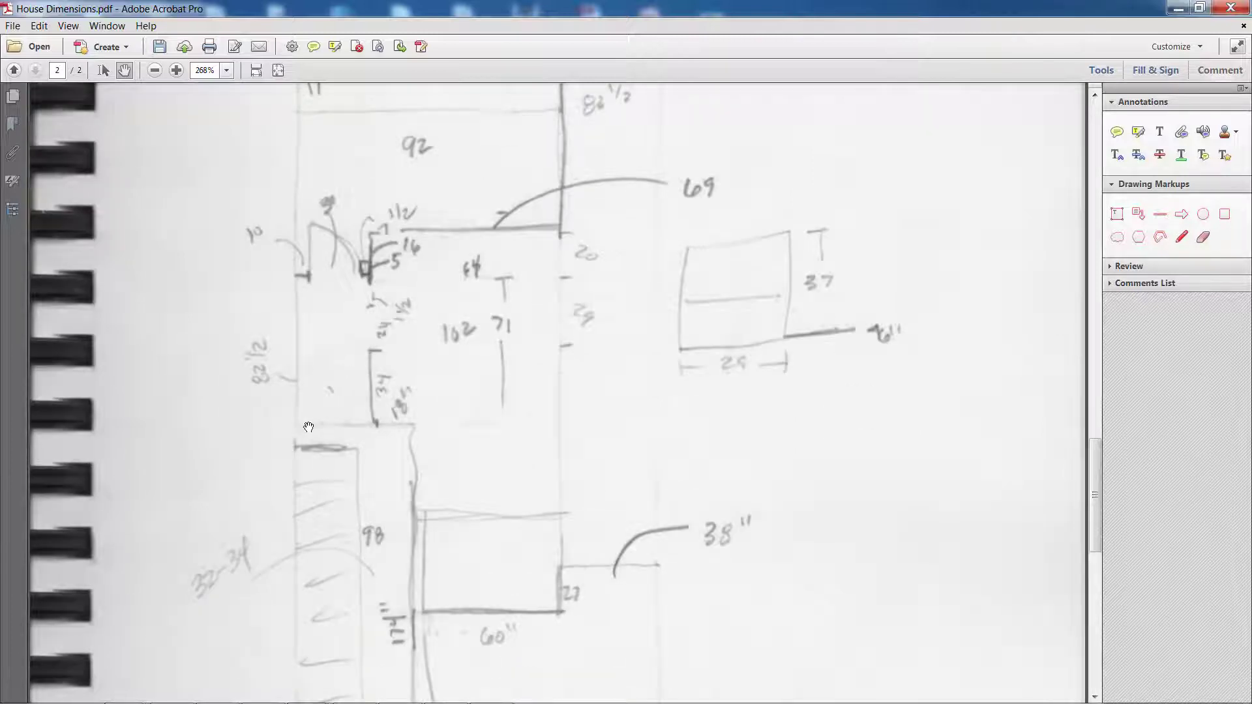
scroll(308, 427, down, 3)
scroll(308, 427, down, 5)
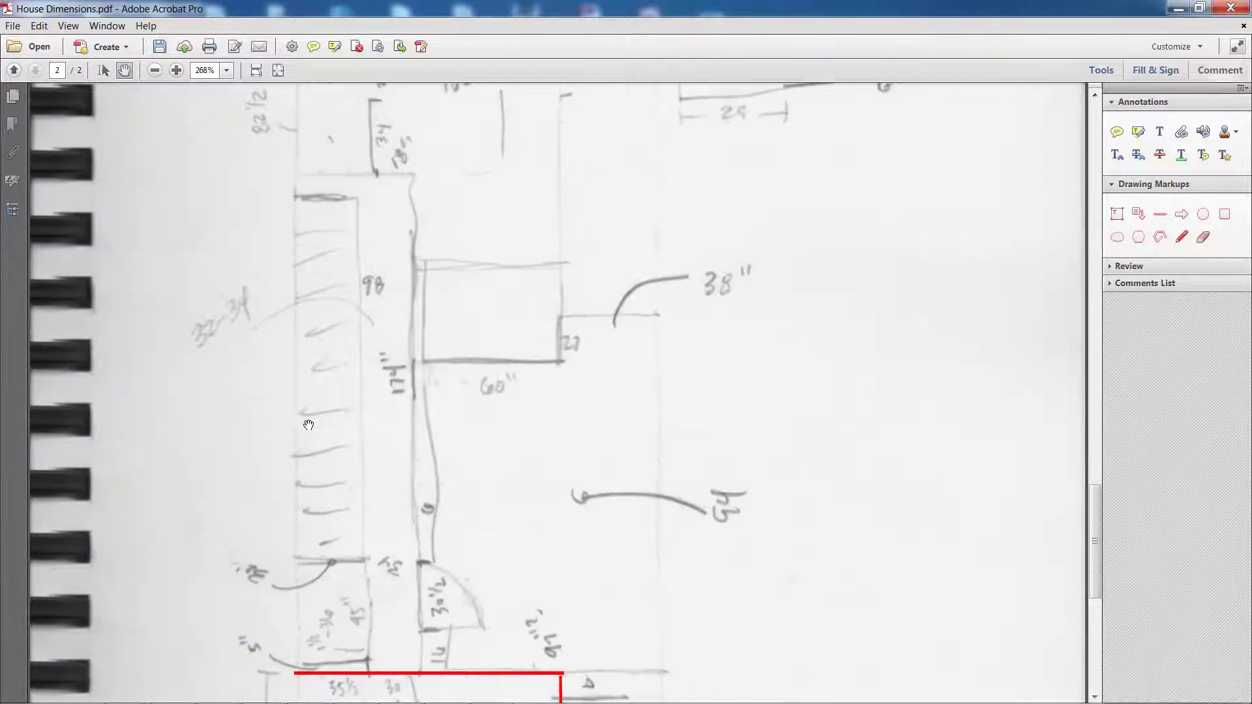
scroll(308, 427, up, 3)
Place a guide line 82½ inches in from the slab's left edge, then reframe the view
click(1177, 8)
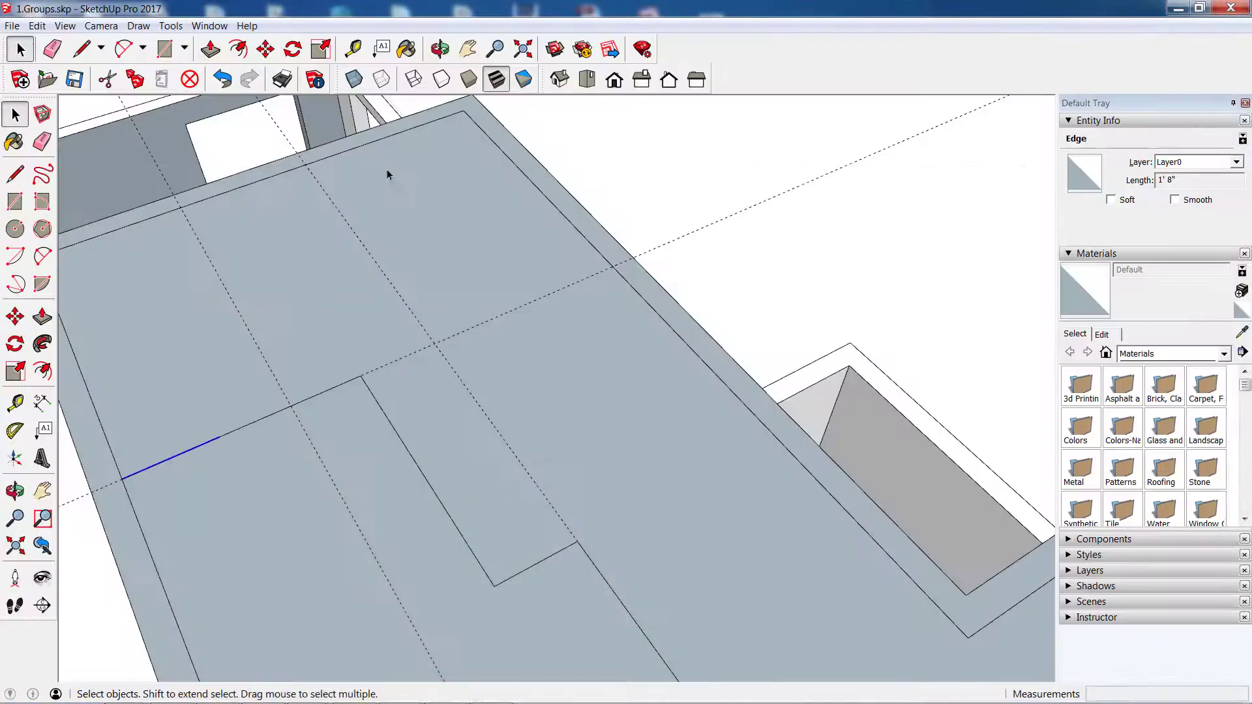
click(15, 403)
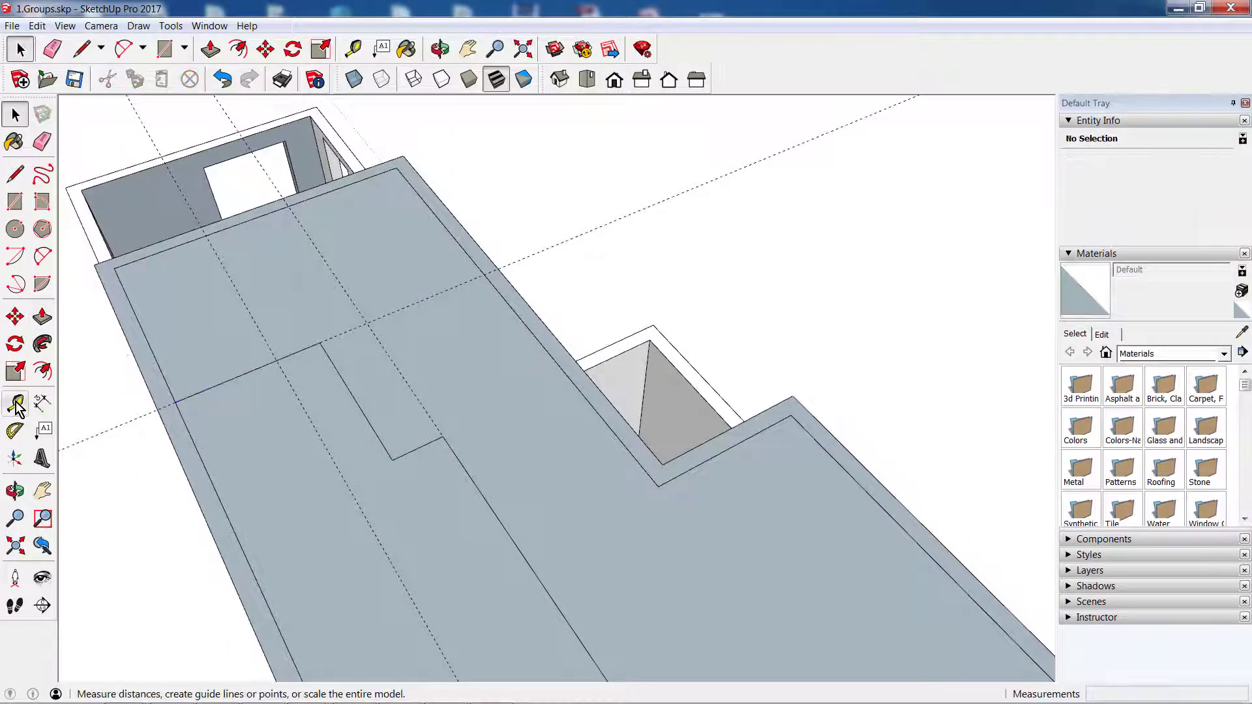
click(204, 390)
text(82.5)
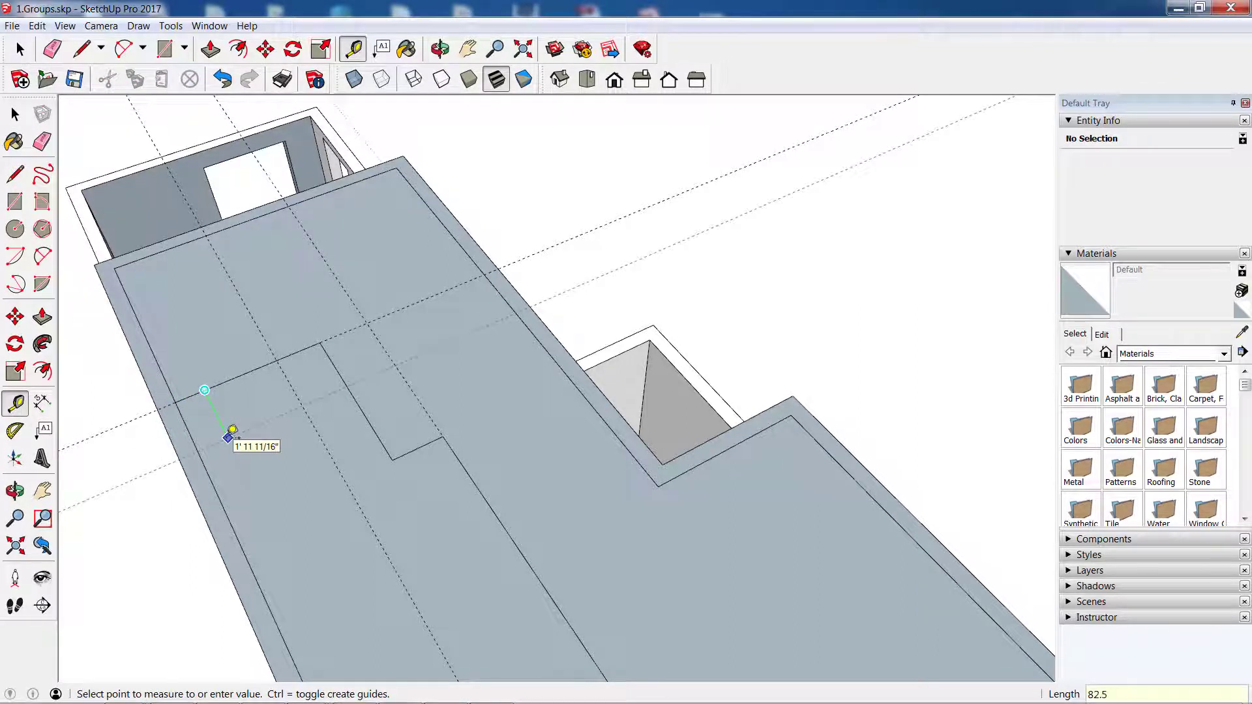
key(Return)
scroll(168, 425, down, 2)
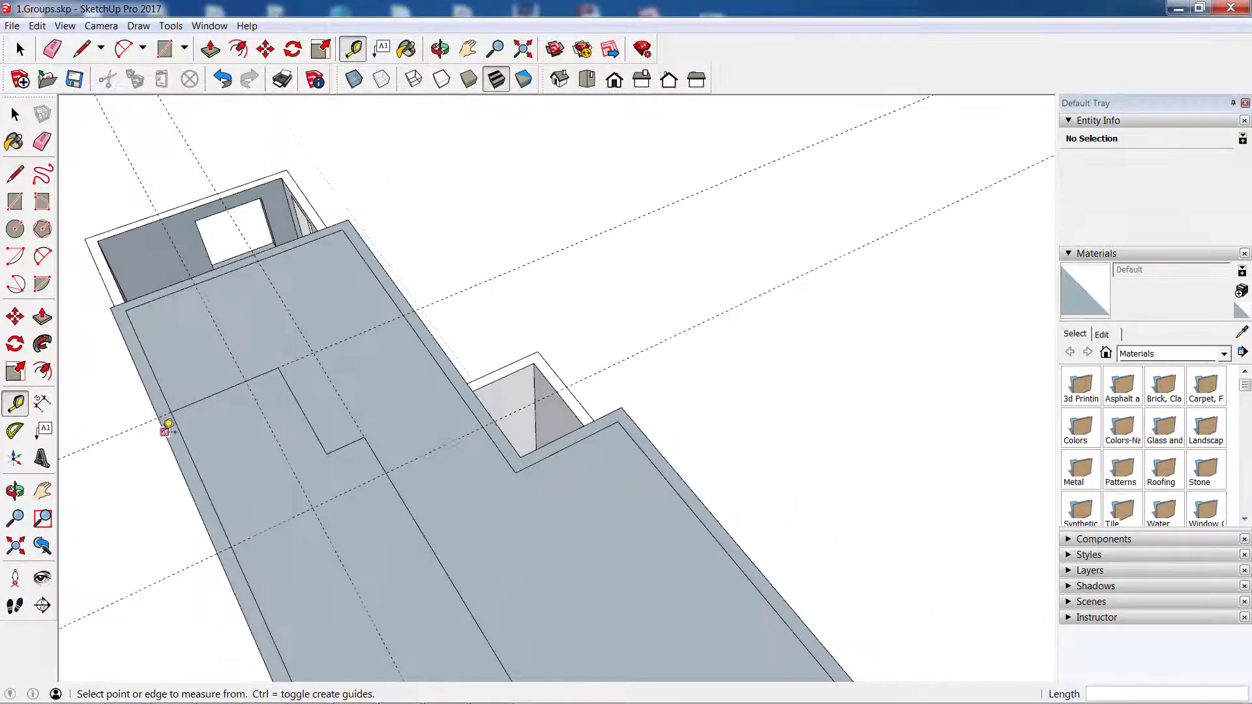
scroll(170, 425, down, 2)
scroll(179, 423, down, 1)
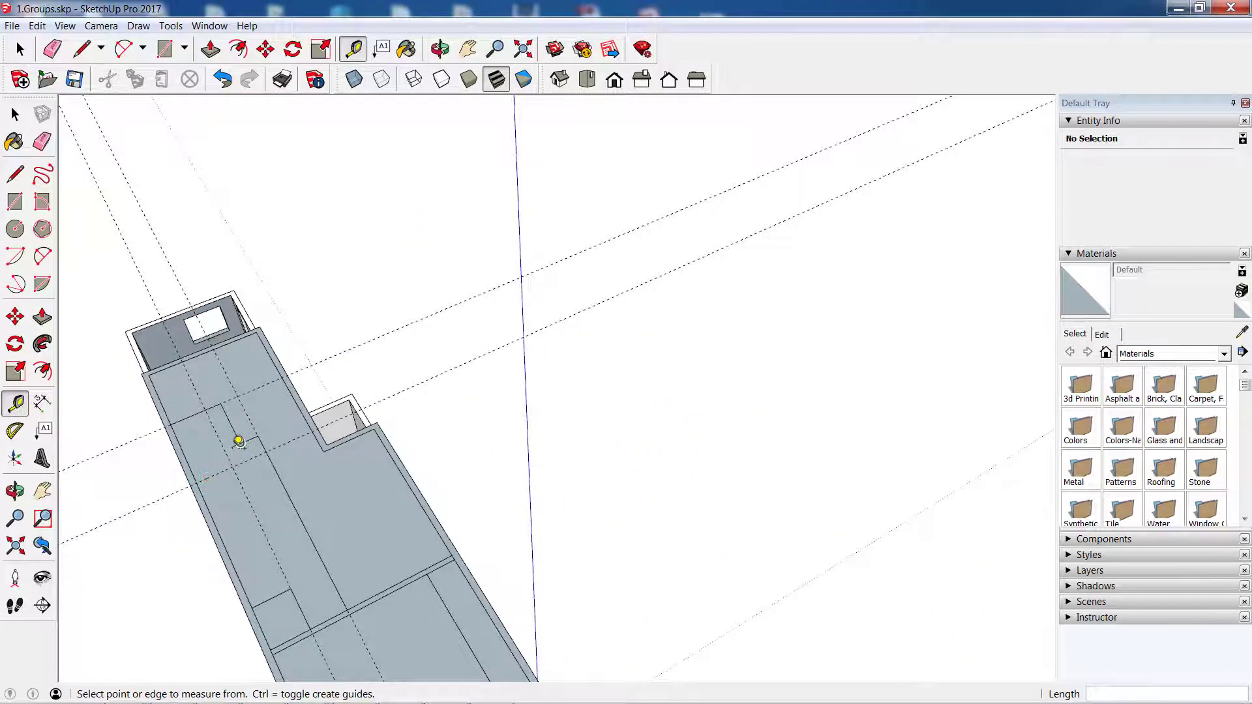
middle_drag(235, 441, 396, 336)
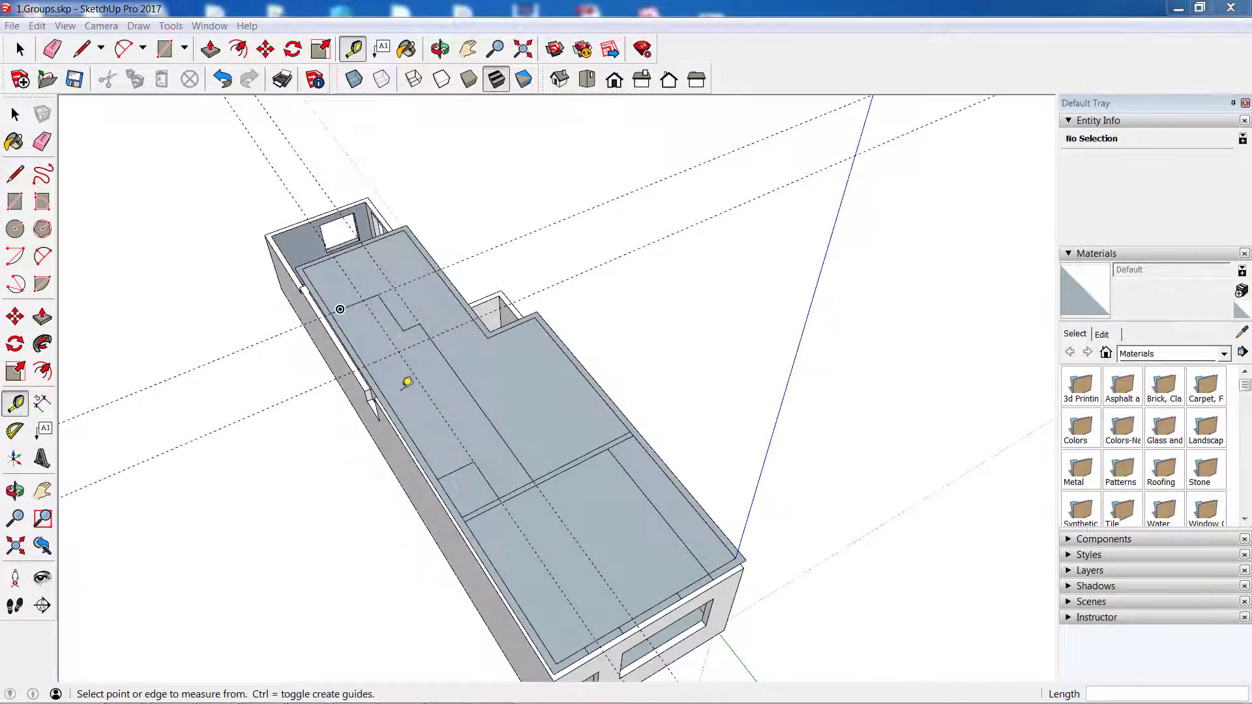
scroll(405, 380, up, 3)
scroll(396, 372, up, 2)
Draw a rectangular room outline from the guide intersection to the opposite corner
click(15, 201)
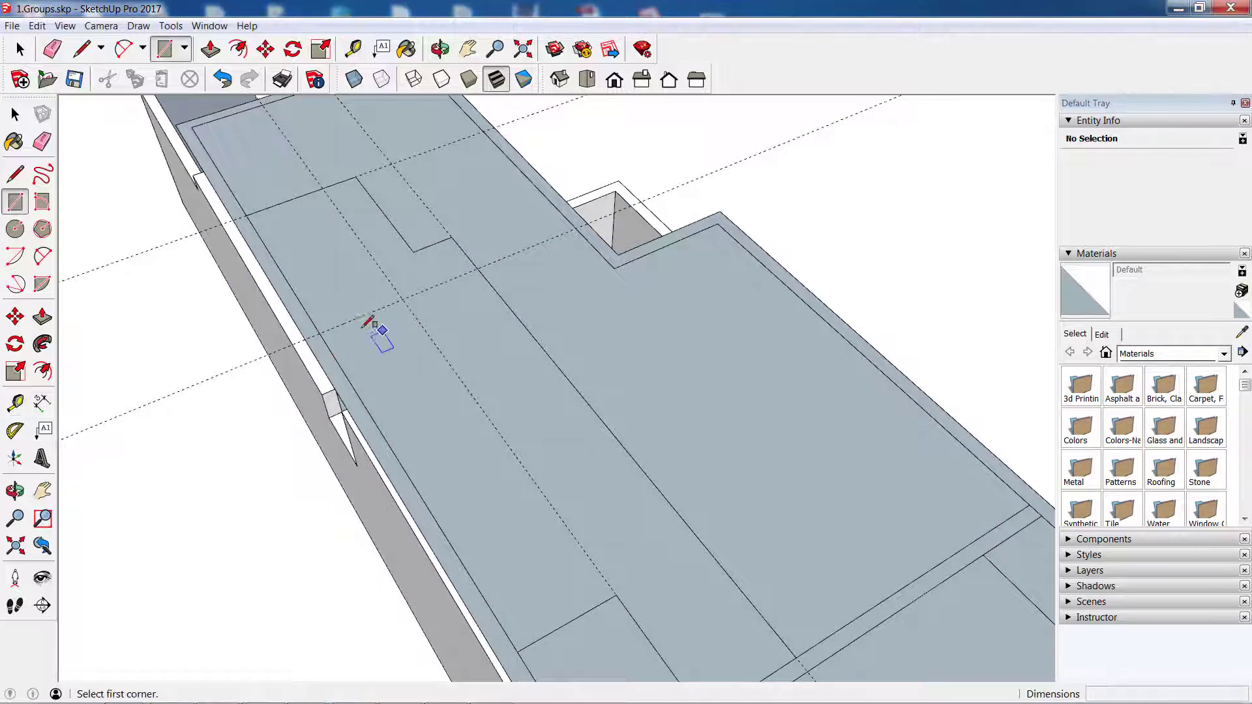
click(319, 333)
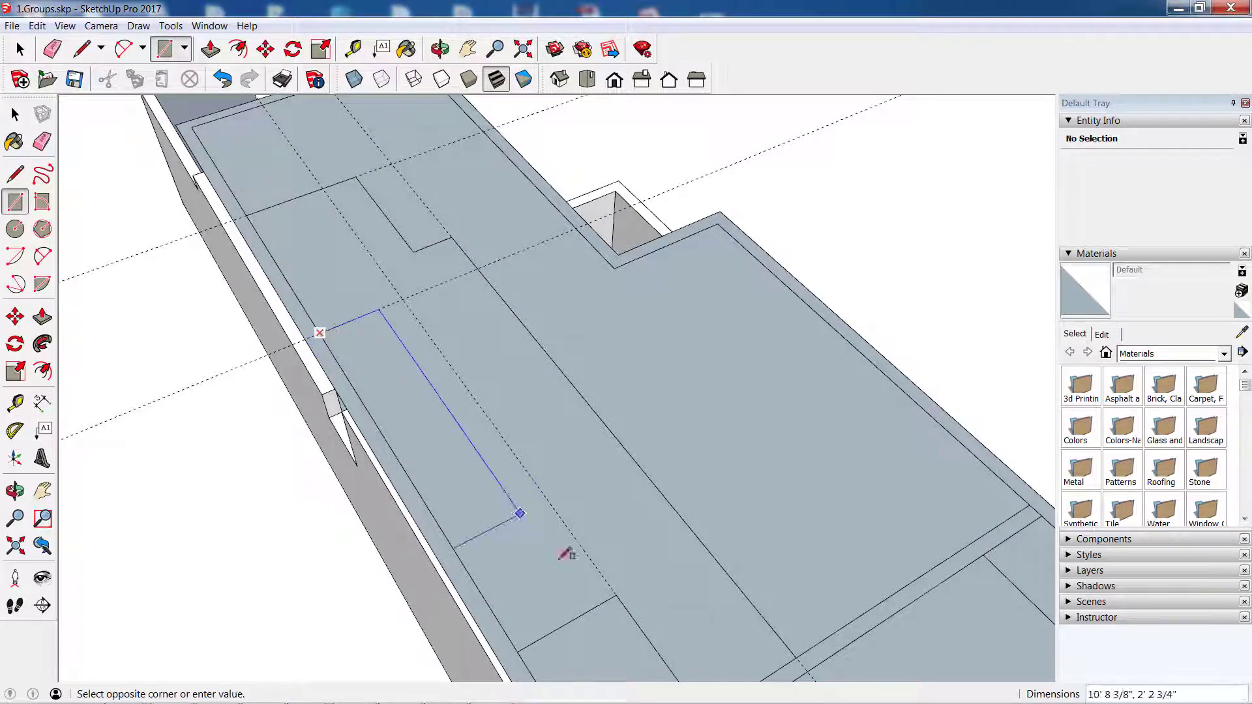
click(617, 595)
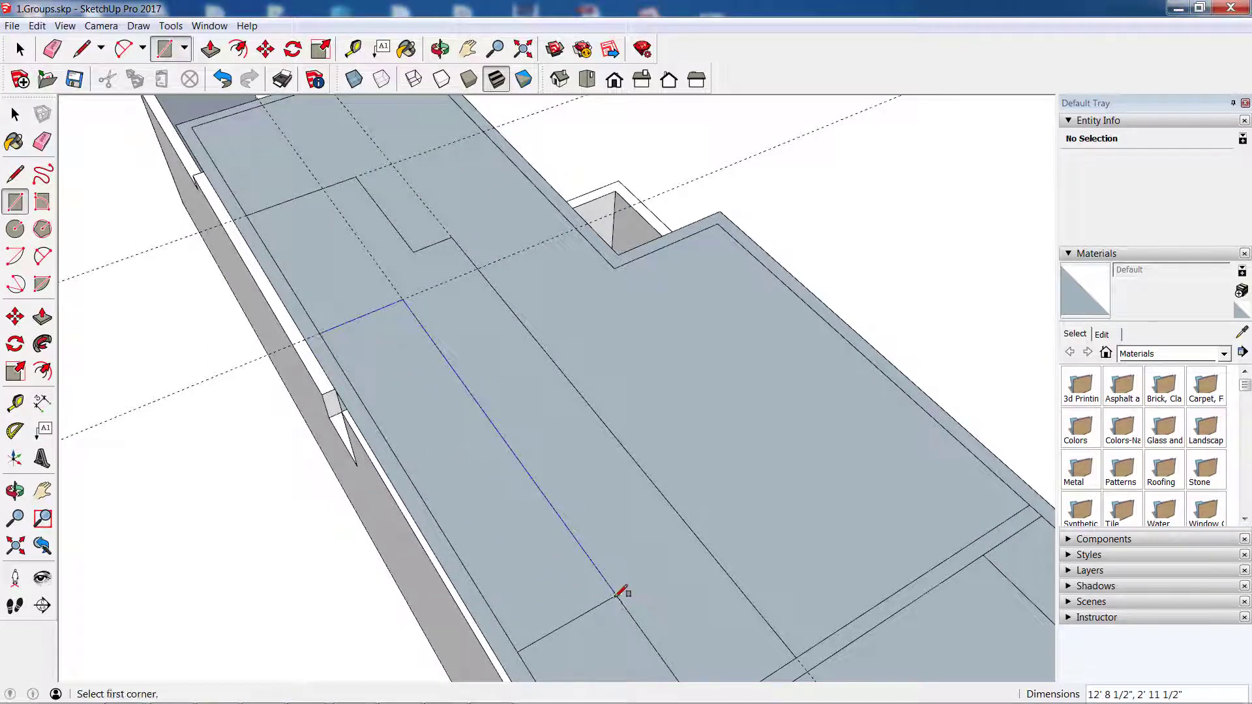
click(15, 114)
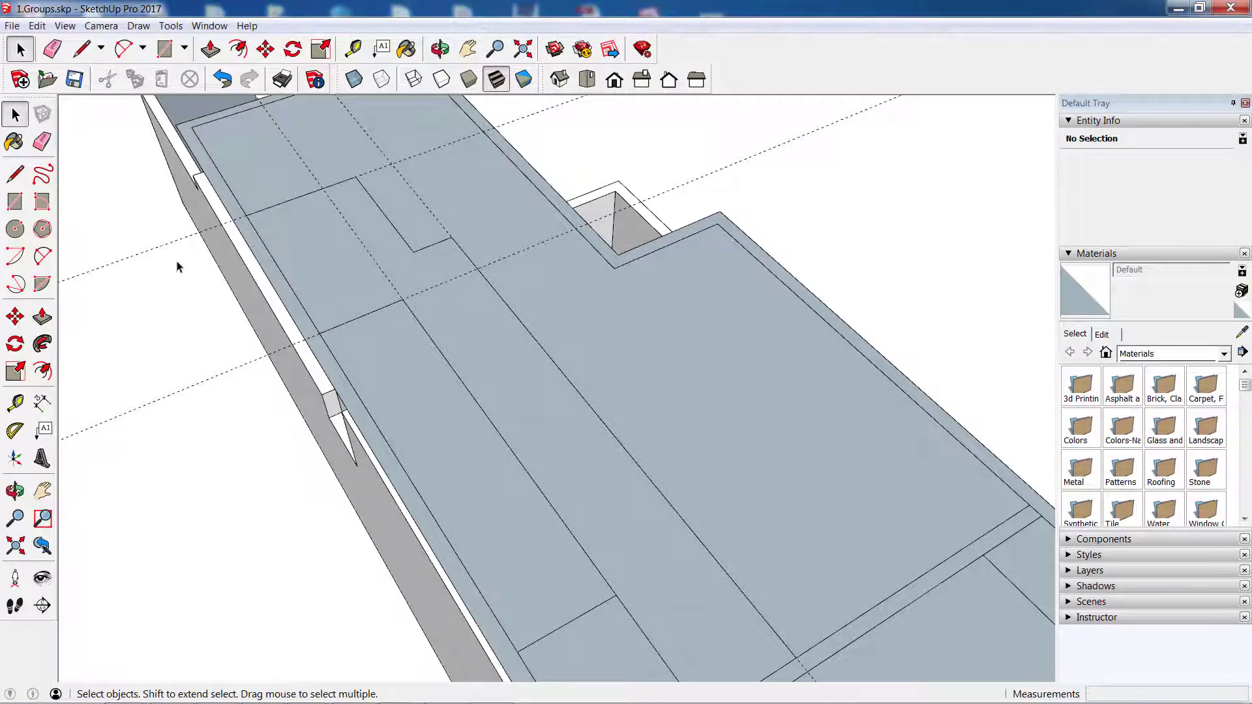
scroll(176, 265, down, 3)
scroll(377, 223, up, 3)
Select the slab face, try an offset and cancel it, then bring up the dimensions PDF
click(508, 225)
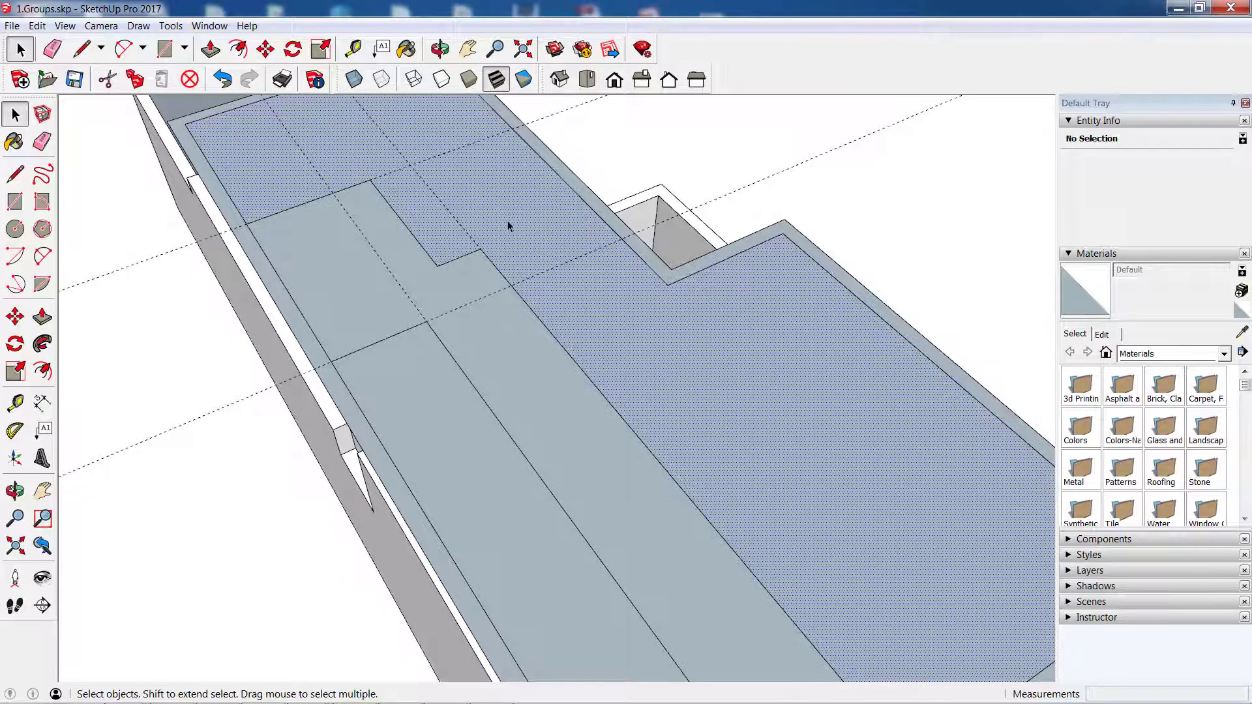
scroll(507, 225, down, 2)
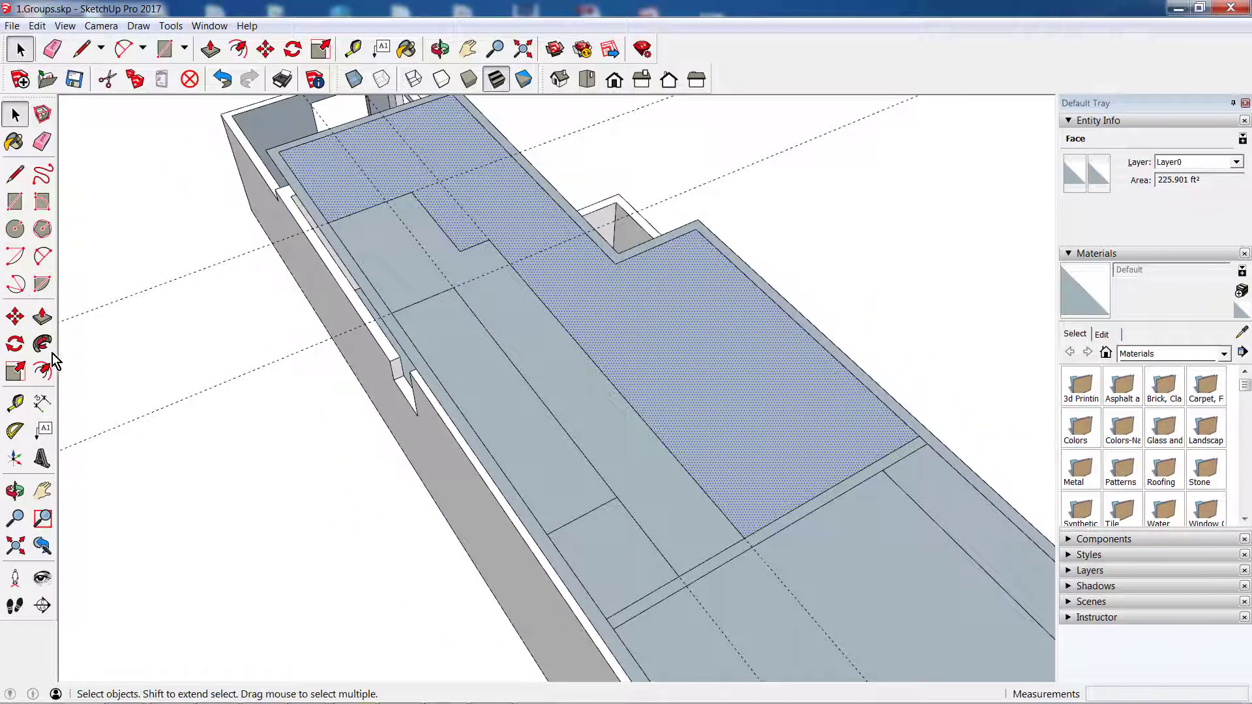
click(42, 371)
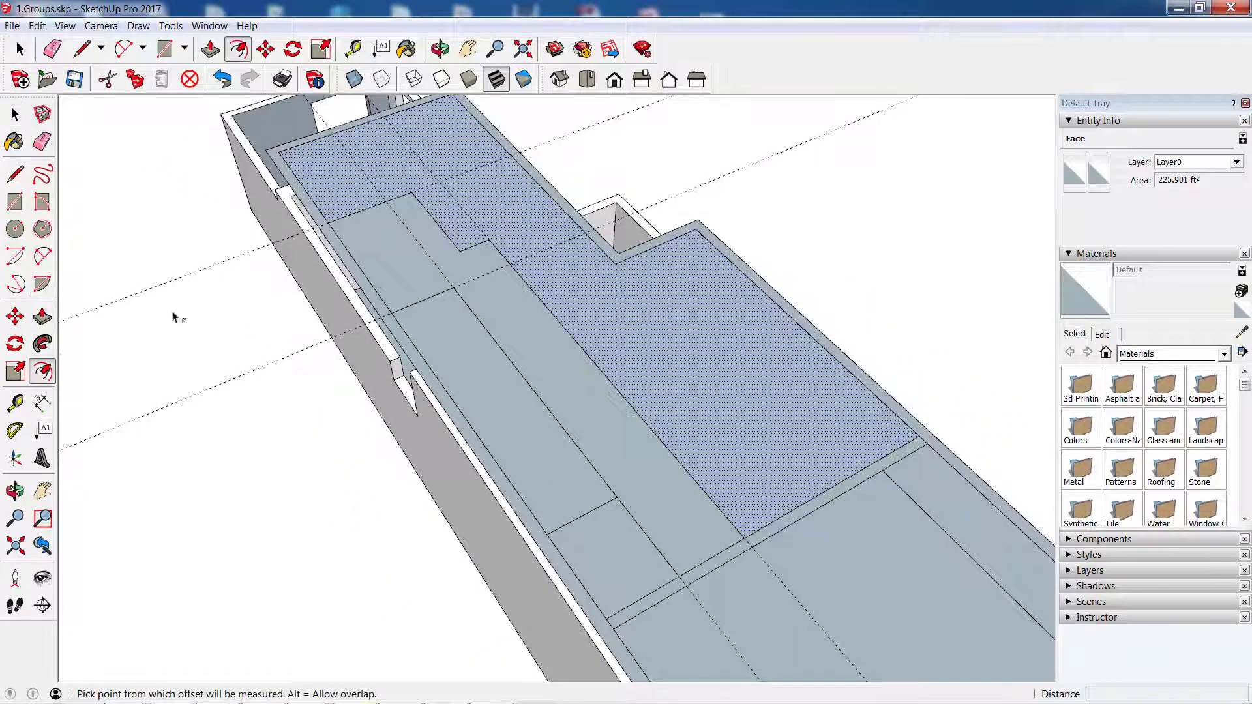
click(513, 270)
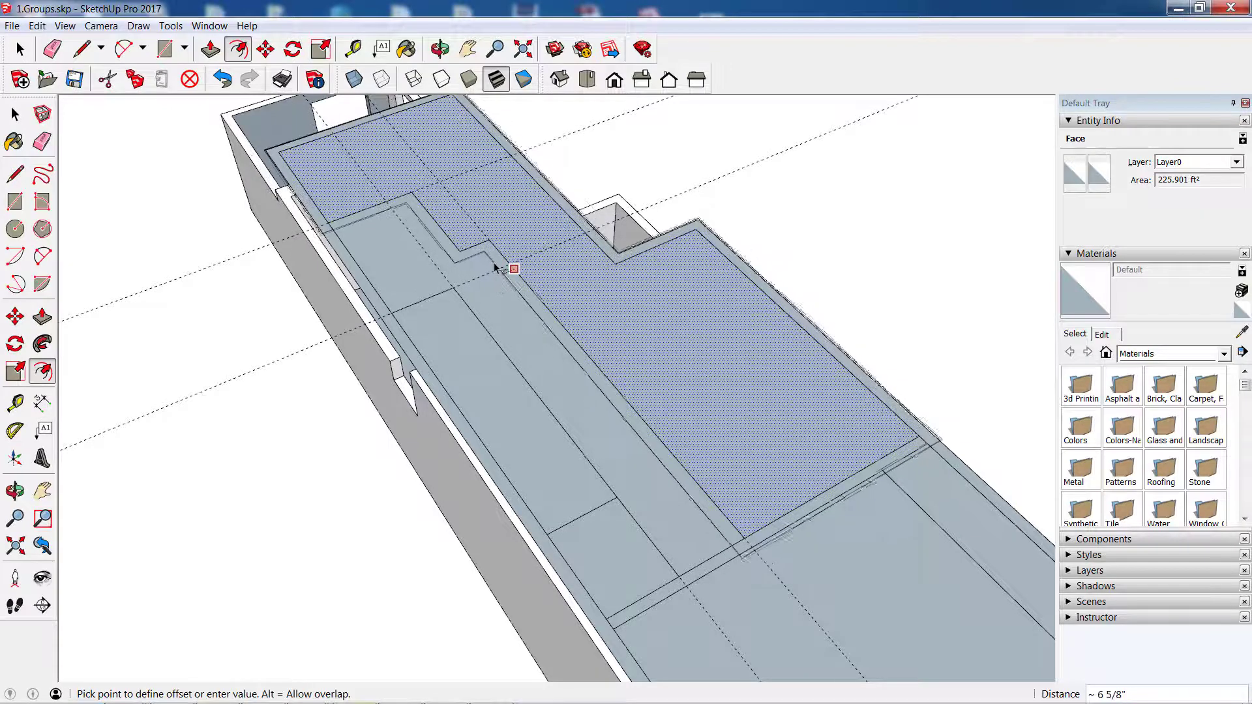
key(Escape)
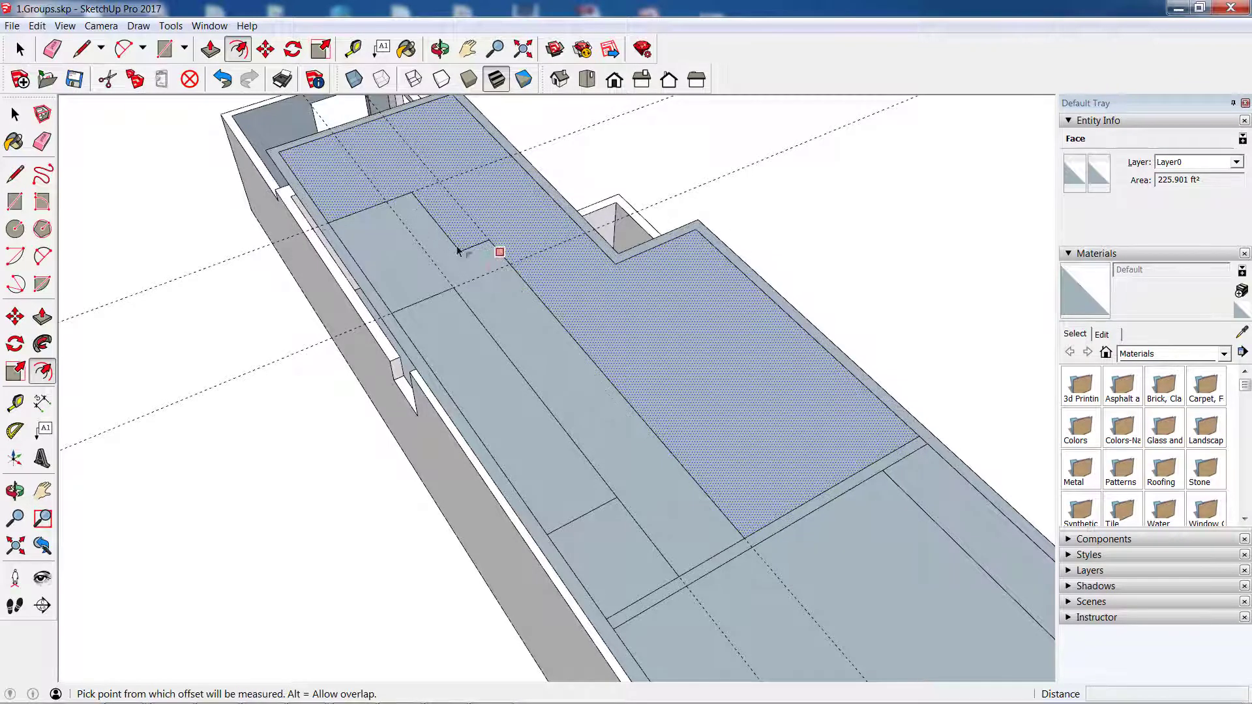
scroll(321, 201, up, 2)
scroll(320, 202, up, 2)
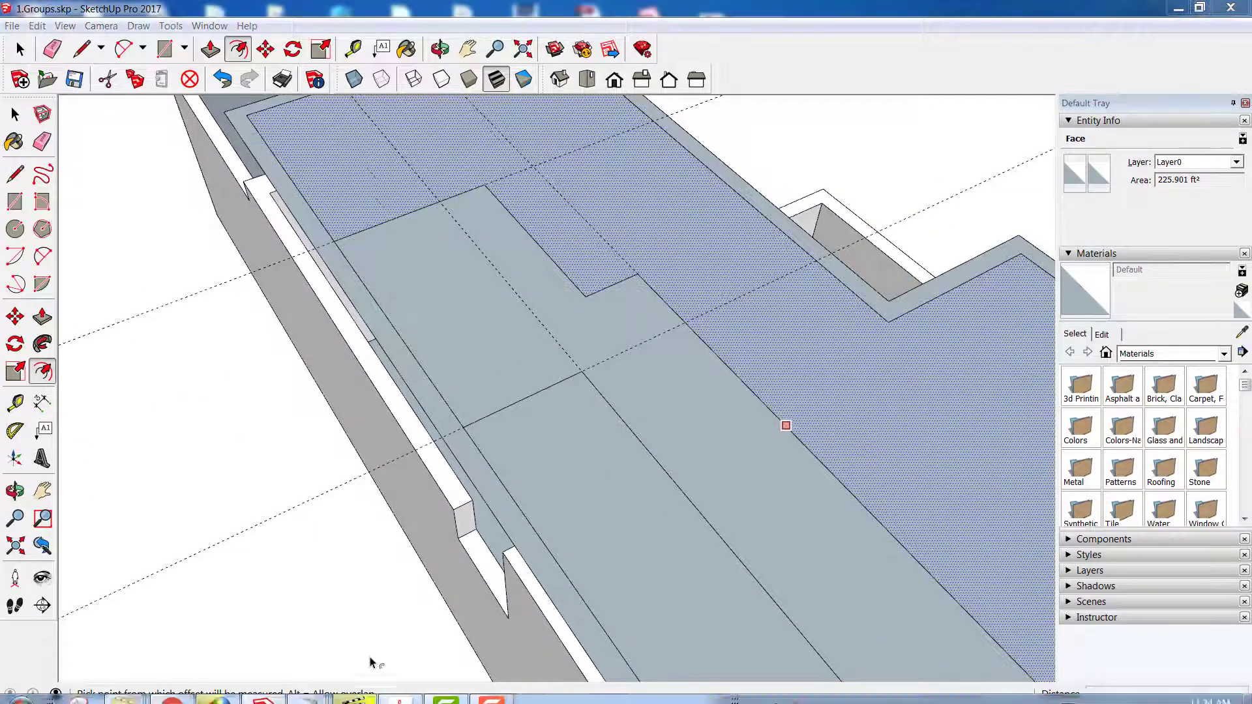
key(super)
click(400, 689)
Scroll through House Dimensions.pdf to check the marked room measurements
scroll(369, 496, down, 3)
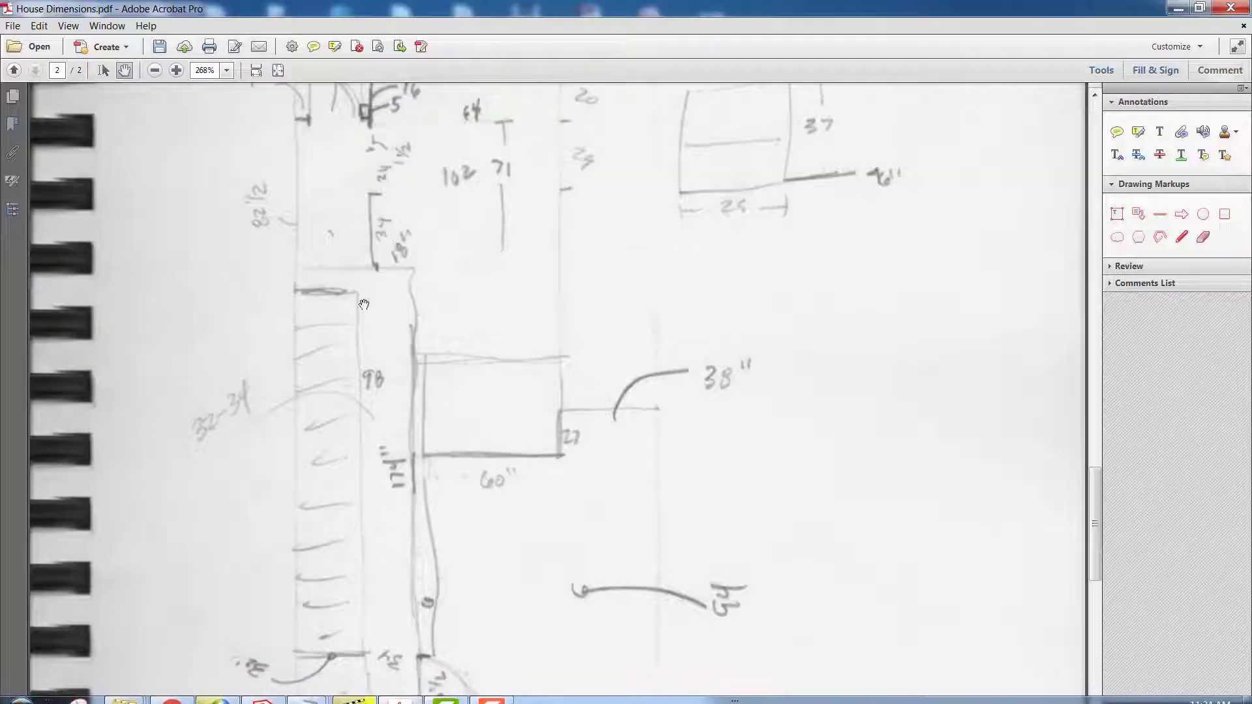
scroll(384, 404, down, 2)
scroll(394, 357, down, 1)
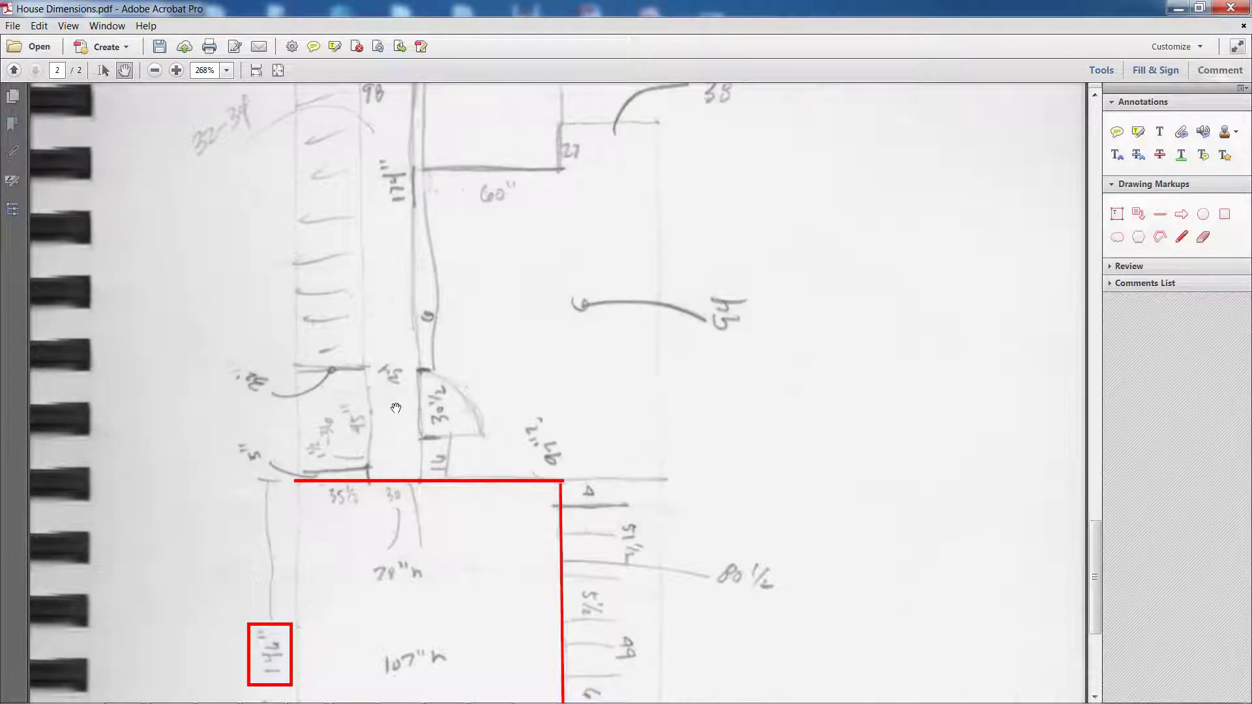
scroll(391, 391, up, 4)
scroll(403, 436, up, 1)
scroll(404, 501, up, 1)
scroll(404, 501, up, 3)
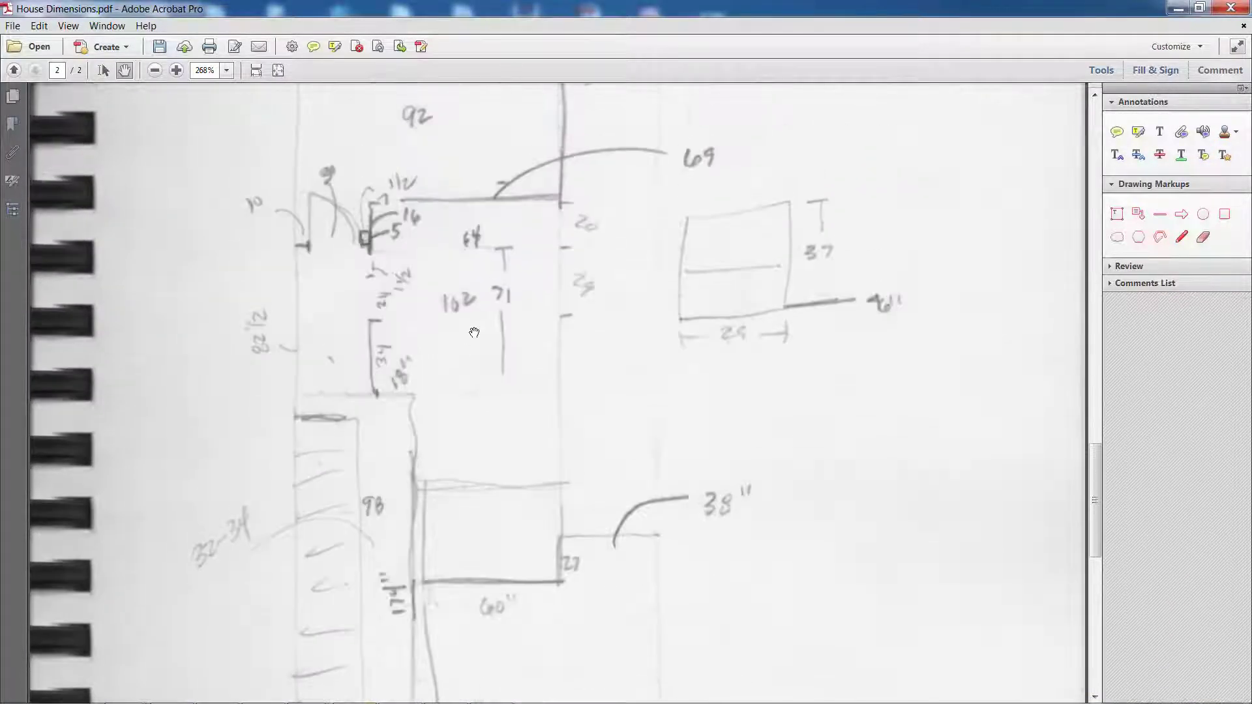
scroll(466, 405, down, 1)
scroll(469, 456, down, 5)
scroll(468, 358, down, 1)
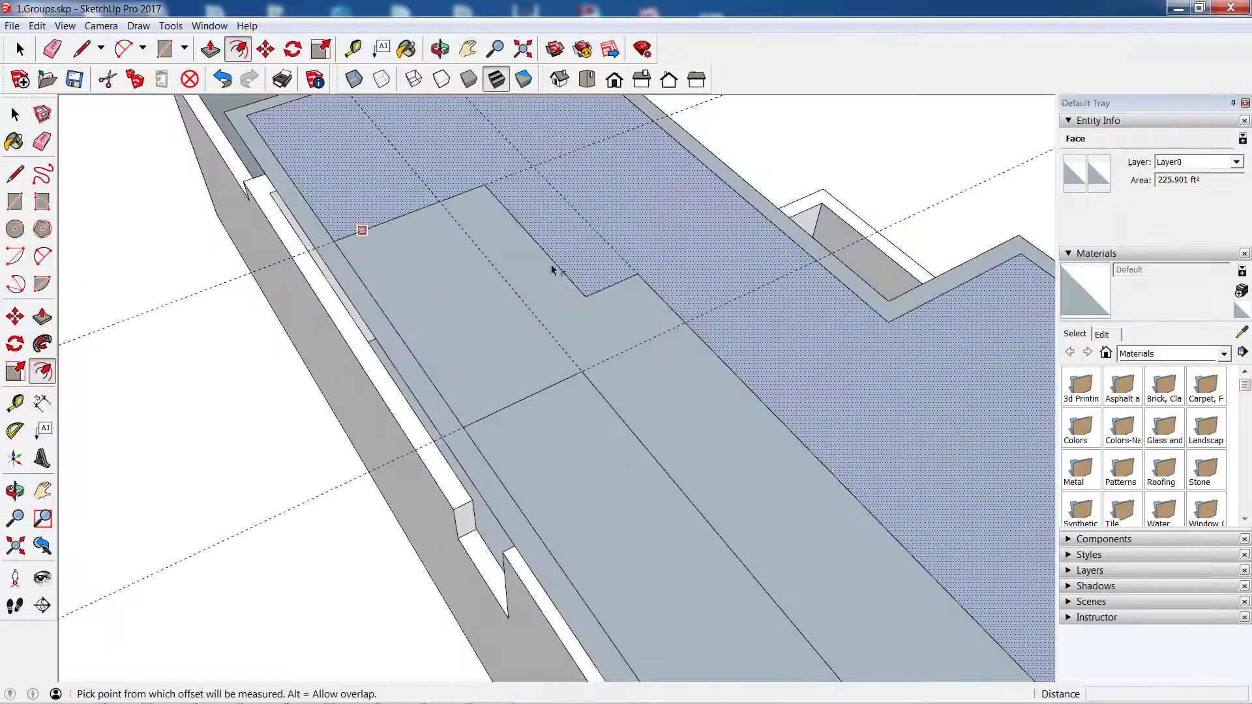
Select the first two adjoining edges of the jogged room line
click(15, 114)
scroll(353, 220, up, 2)
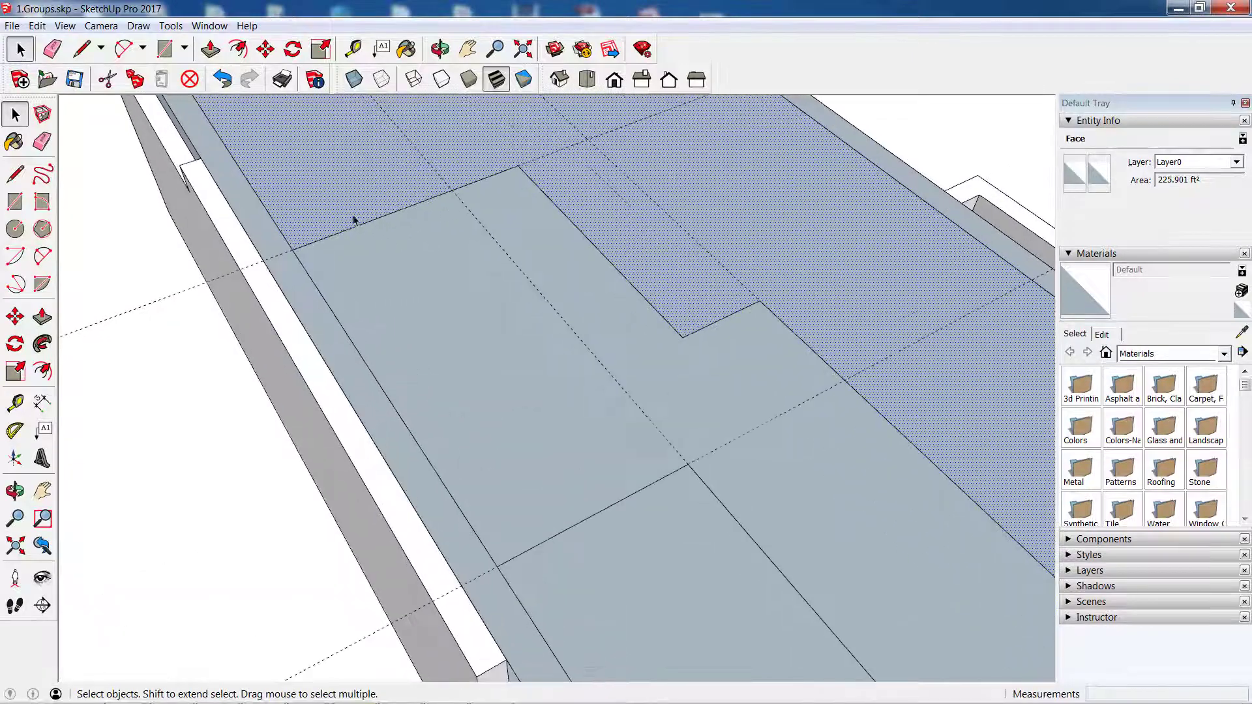
click(300, 245)
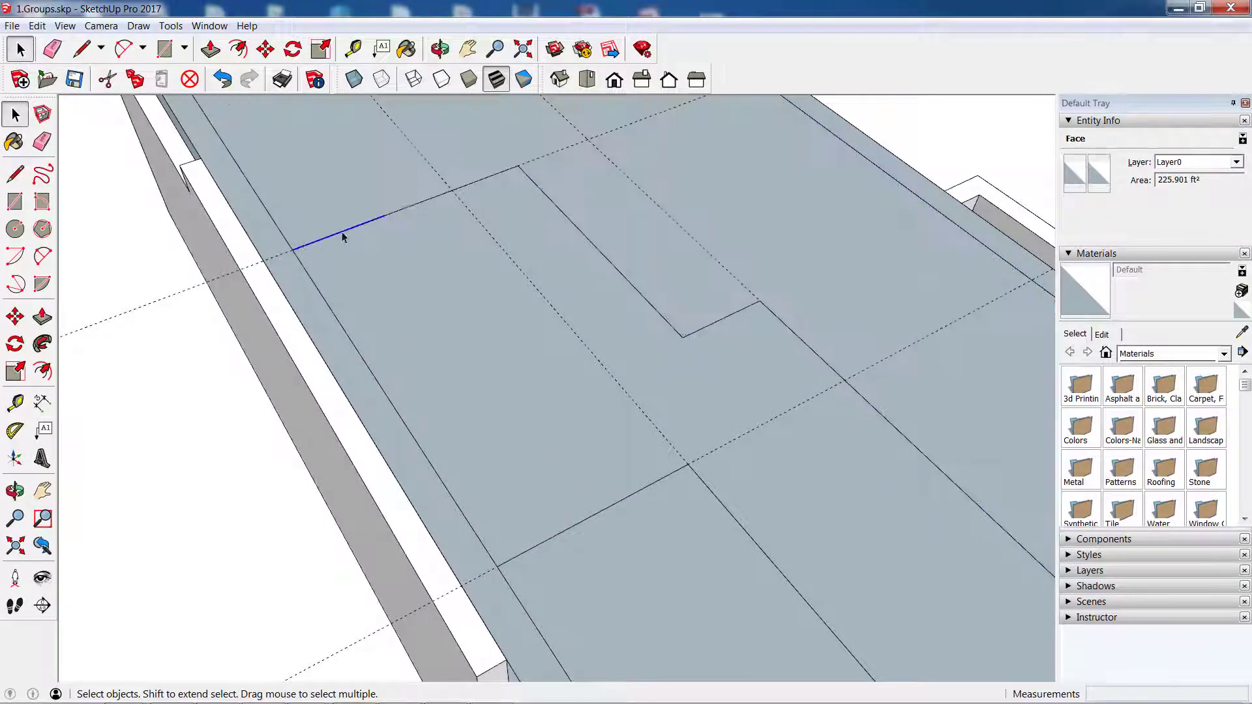
shift+click(428, 202)
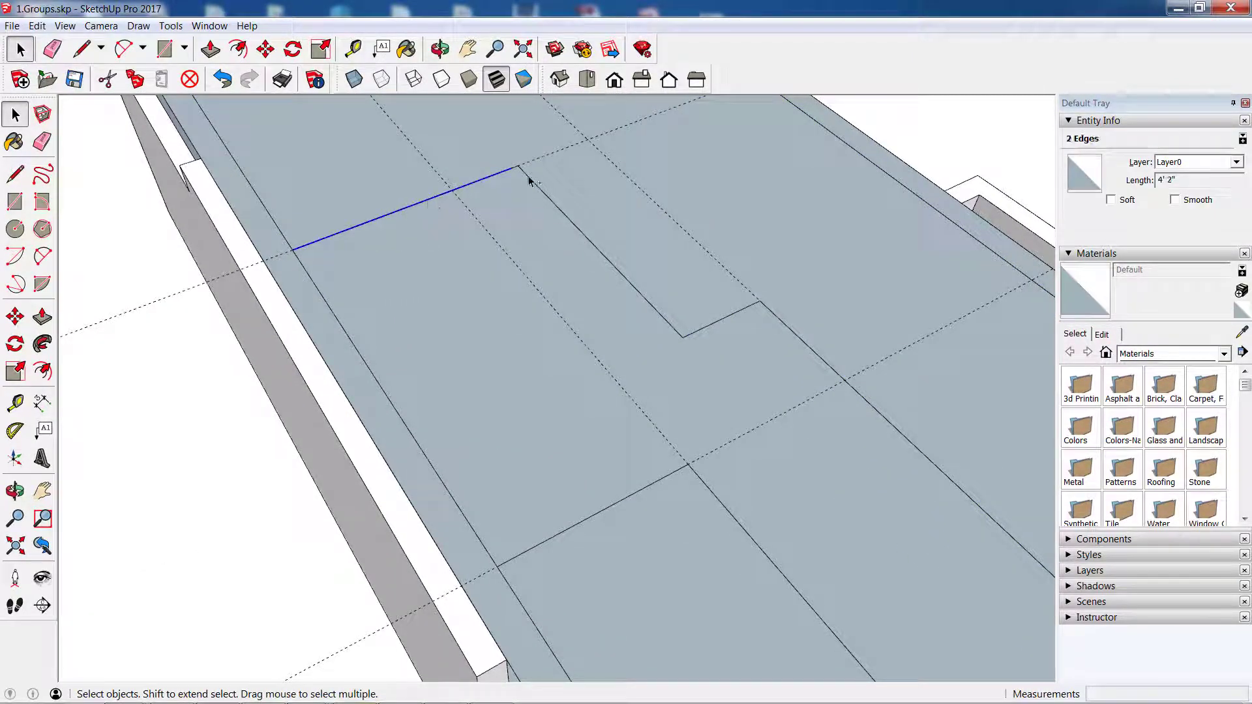
scroll(525, 171, up, 3)
scroll(518, 163, up, 2)
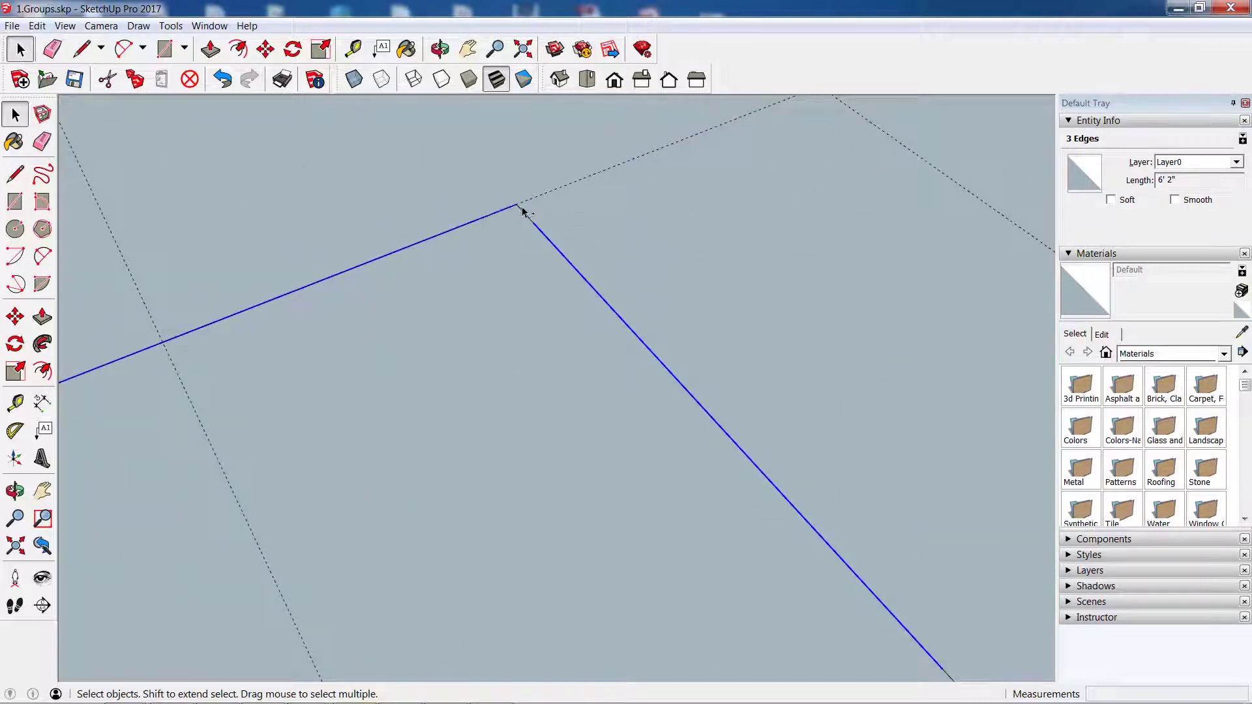
scroll(525, 218, down, 2)
scroll(530, 222, down, 2)
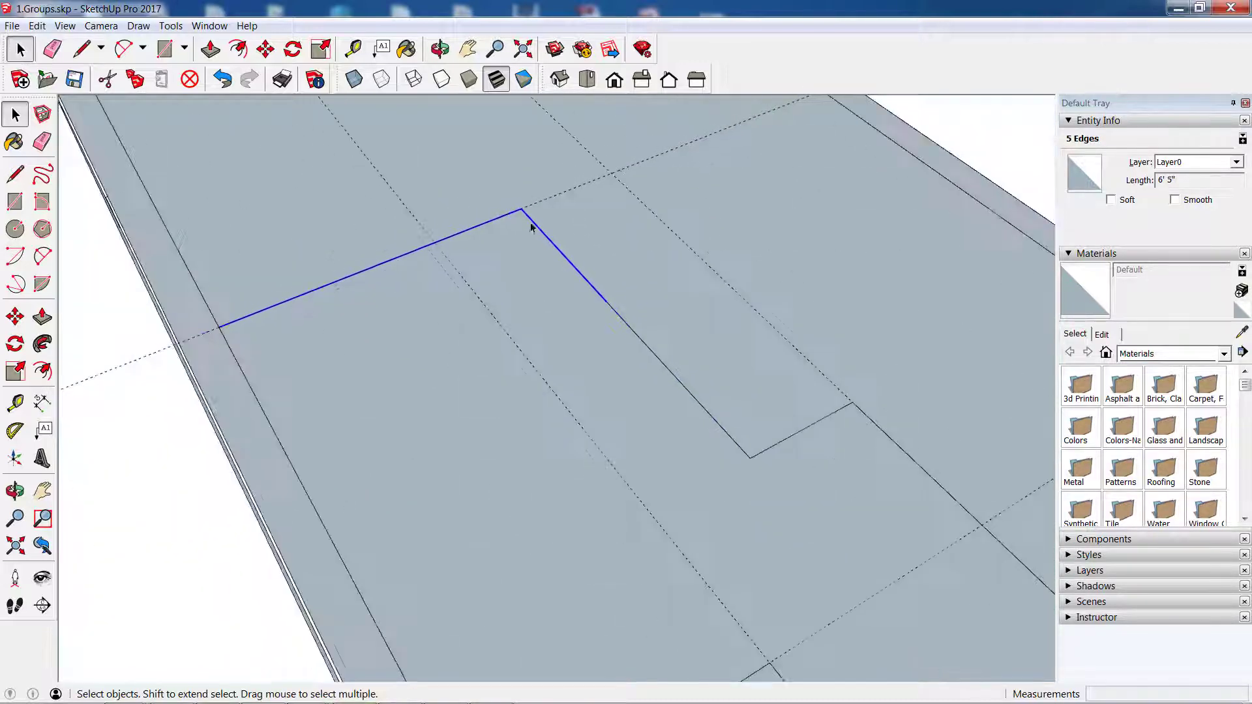
Add the diagonal, jog and long edges, dropping the stray floor face, for 10 edges totalling 29'1½"
shift+click(637, 337)
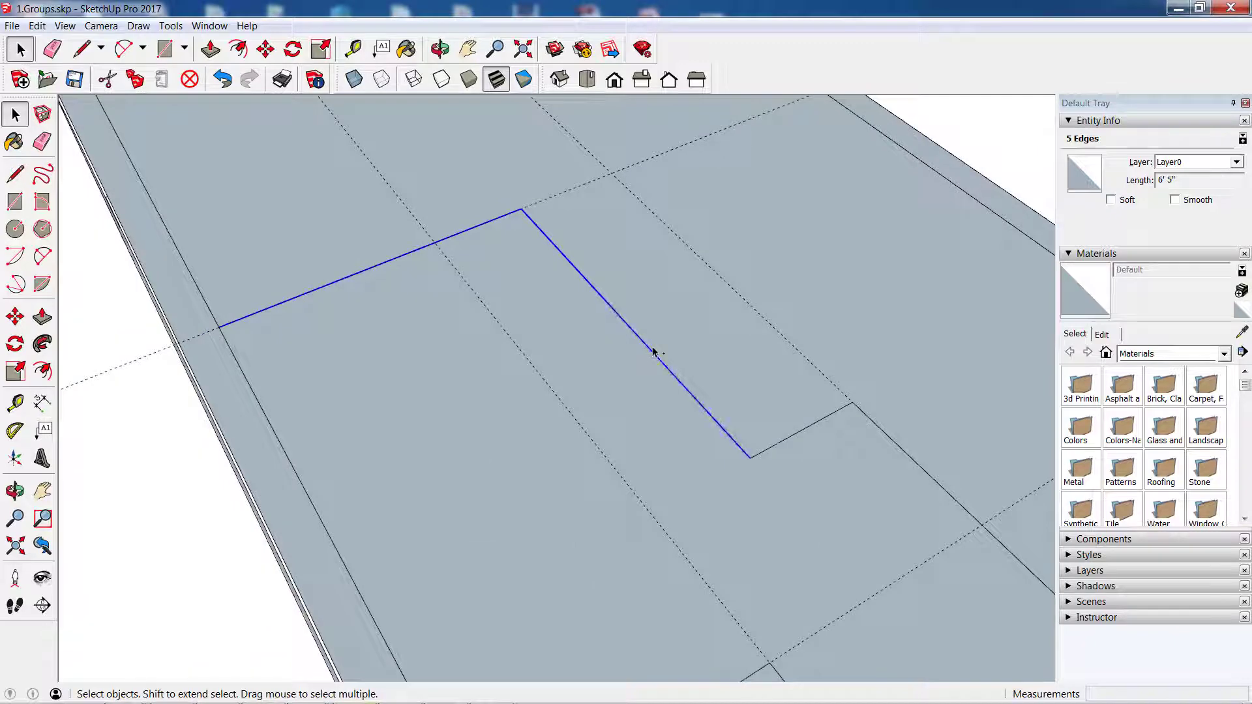
shift+click(794, 439)
shift+click(871, 424)
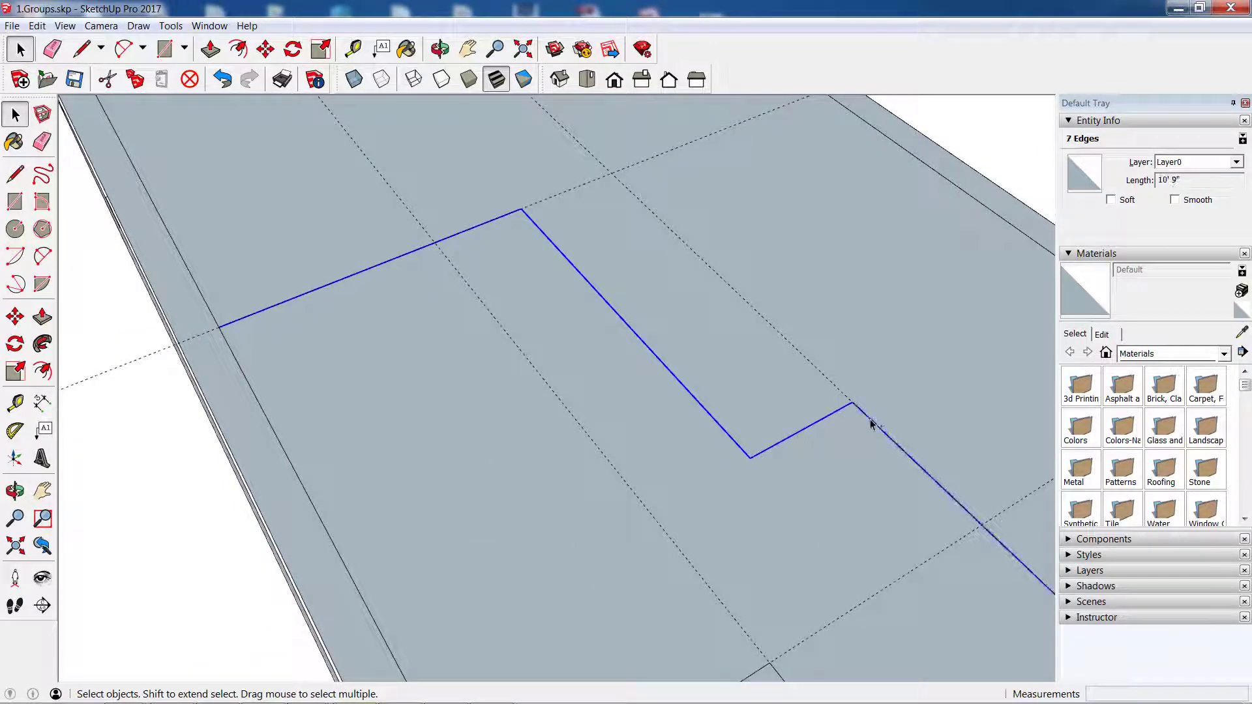
mouse_move(871, 424)
middle_down()
mouse_move(668, 466)
mouse_move(551, 184)
mouse_move(692, 399)
middle_up()
middle_drag(796, 573, 648, 419)
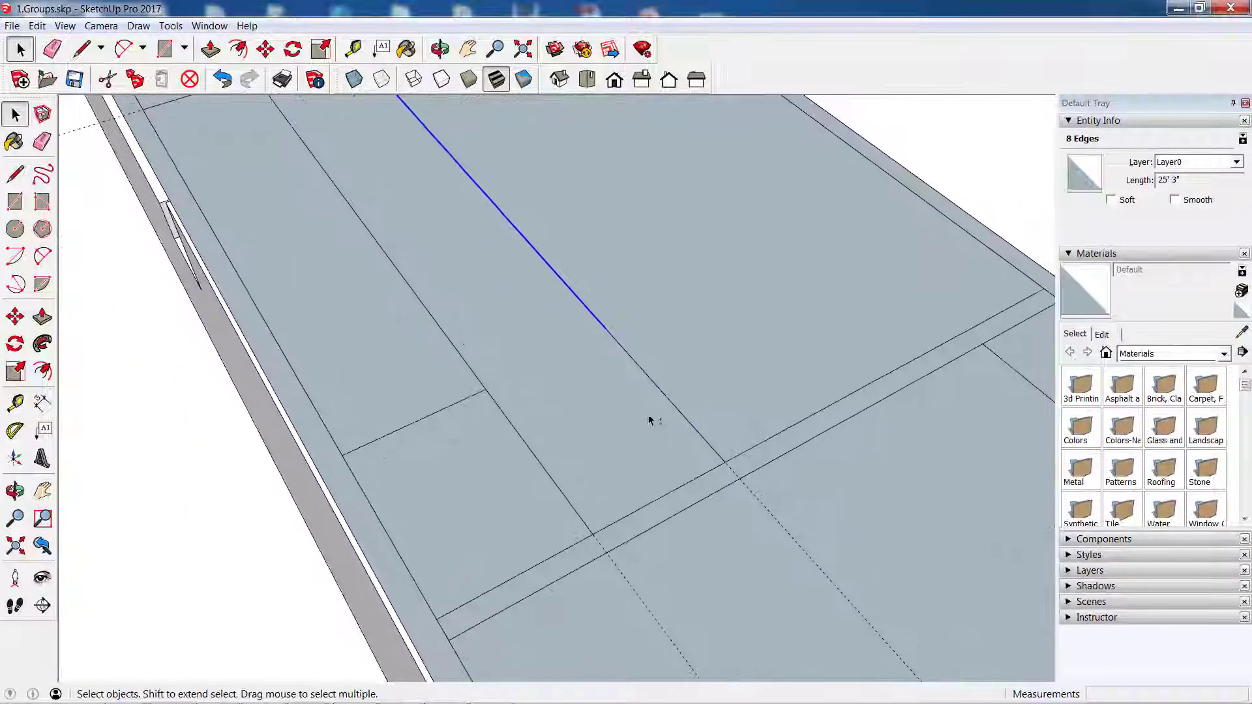
shift+click(641, 372)
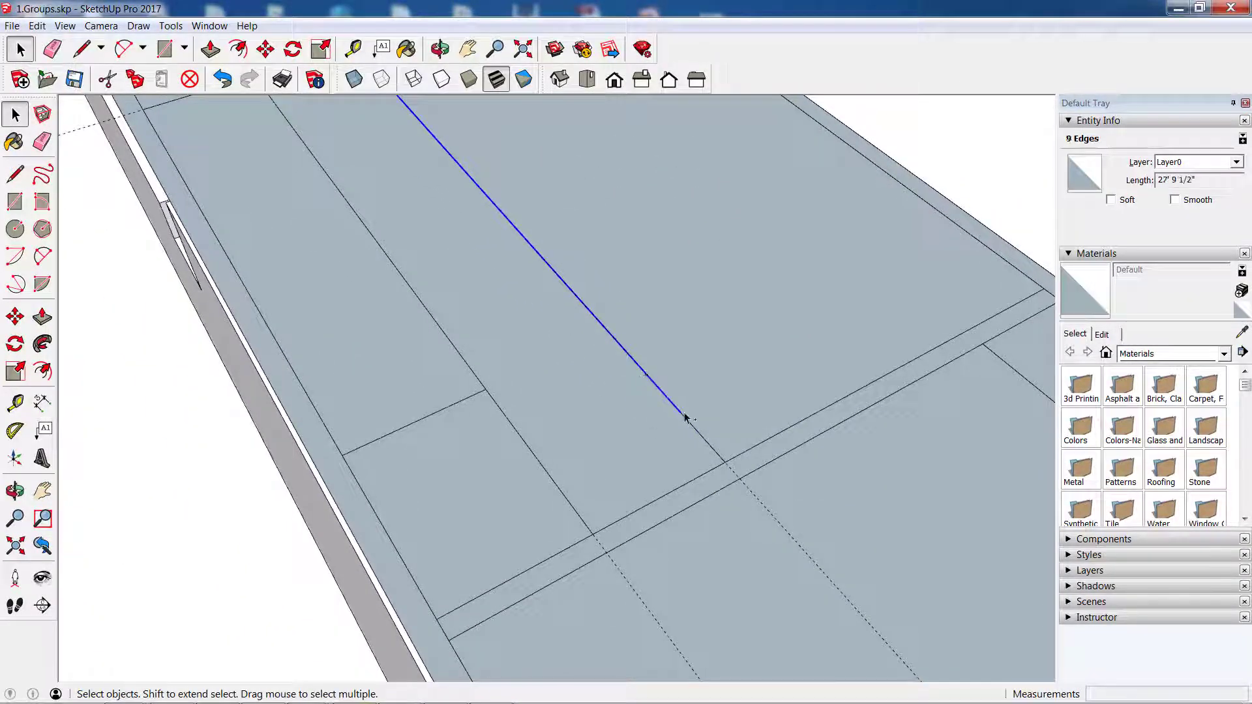
scroll(690, 427, down, 2)
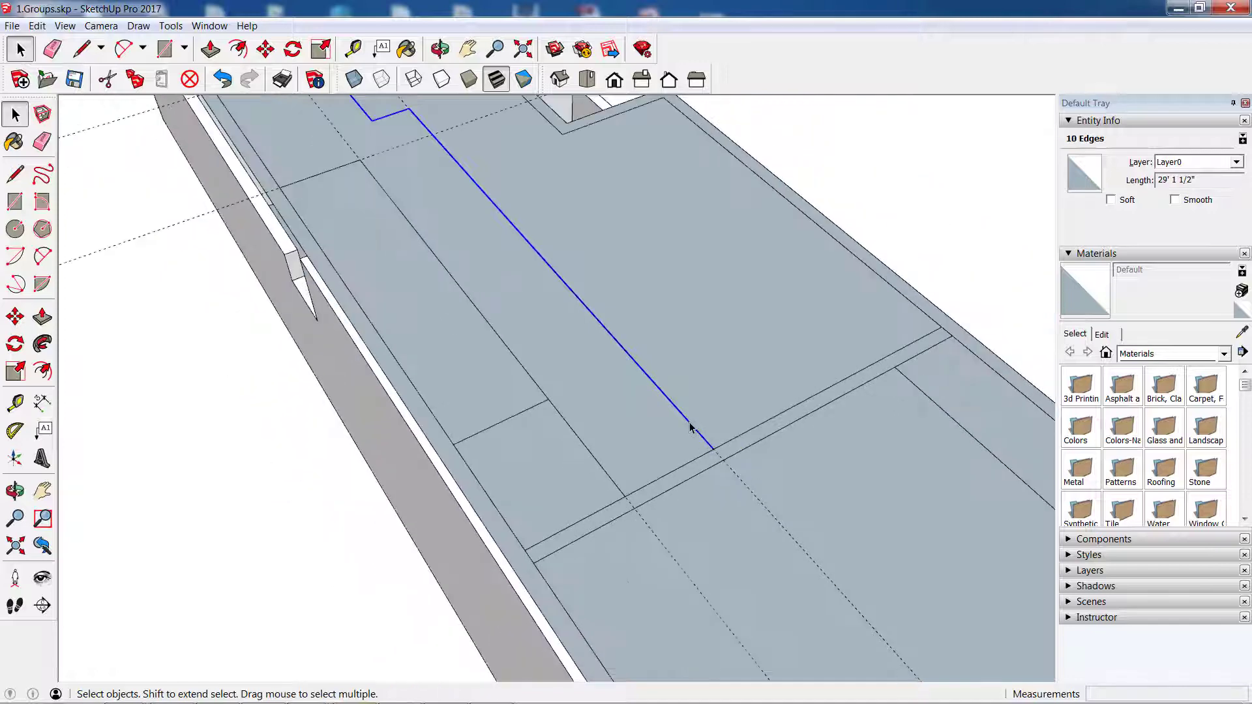
shift+click(630, 256)
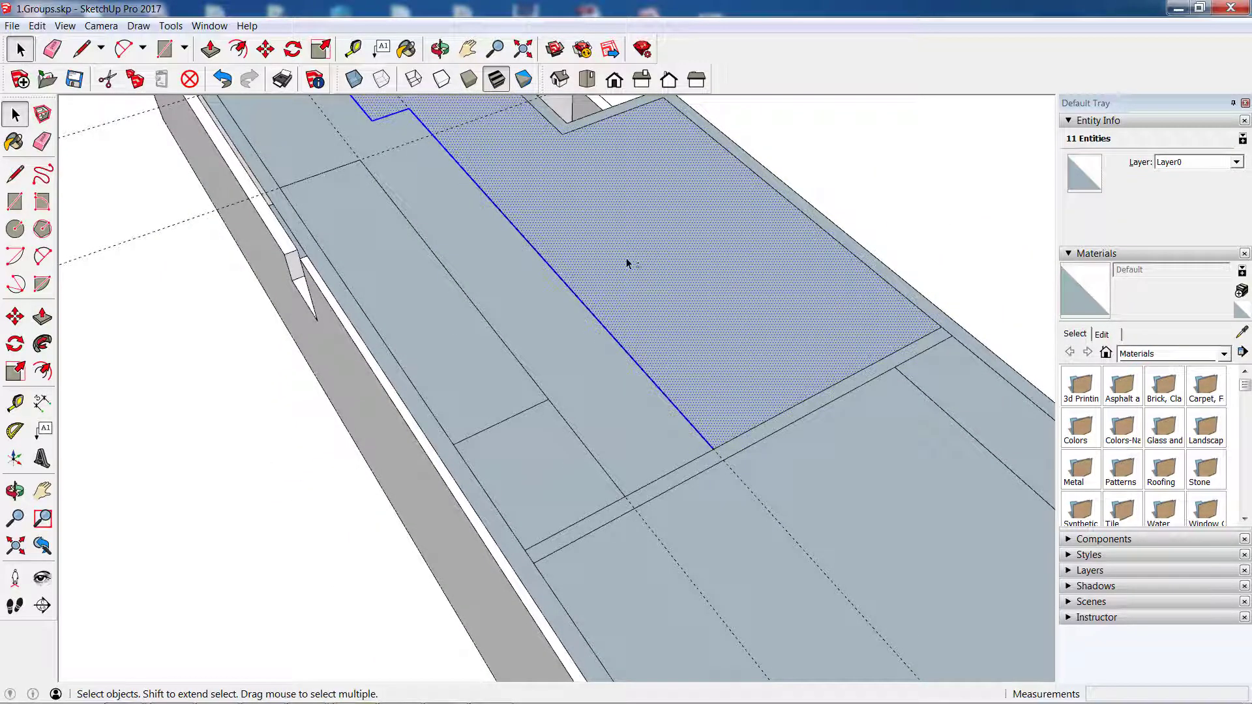
shift+click(626, 263)
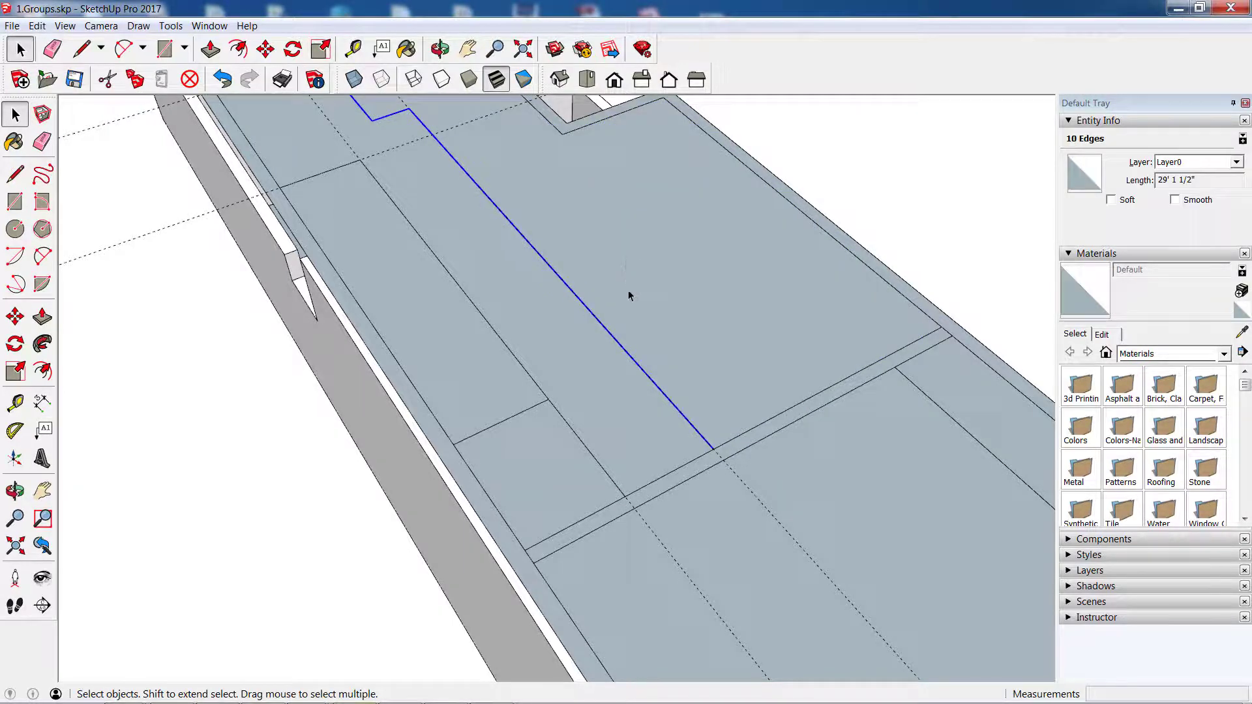
scroll(644, 272, down, 2)
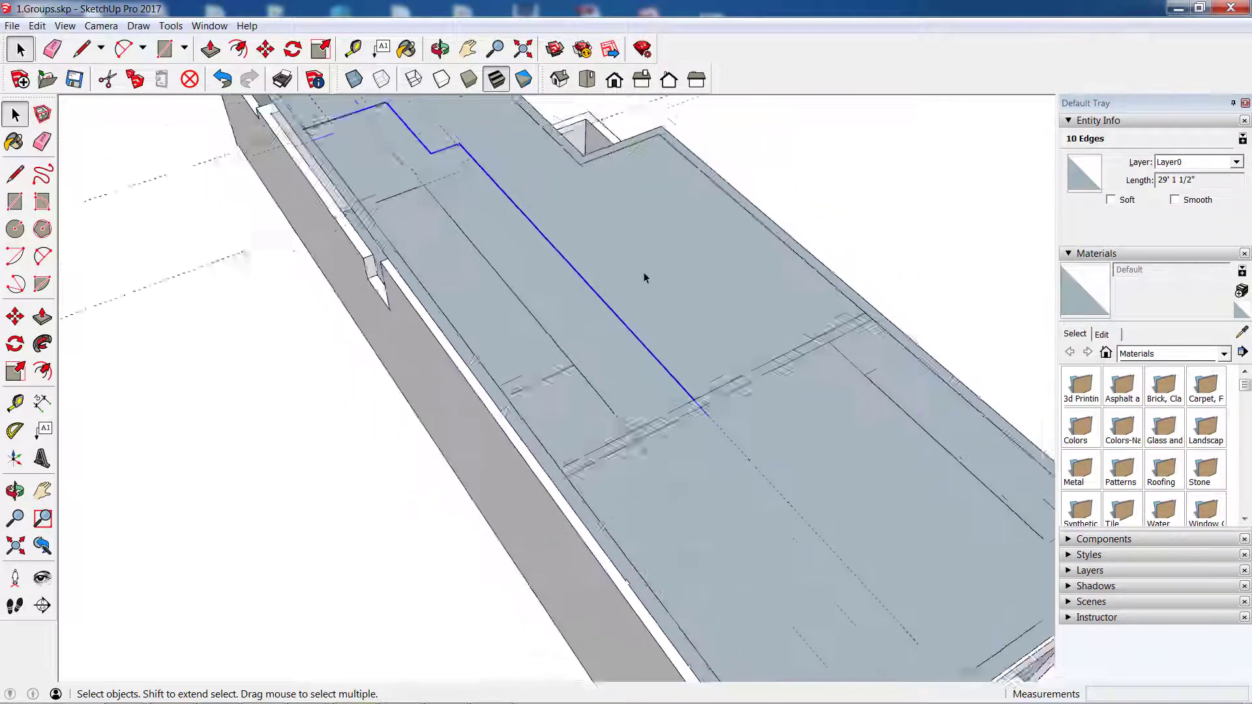
scroll(644, 272, down, 3)
scroll(642, 271, up, 3)
scroll(287, 108, up, 1)
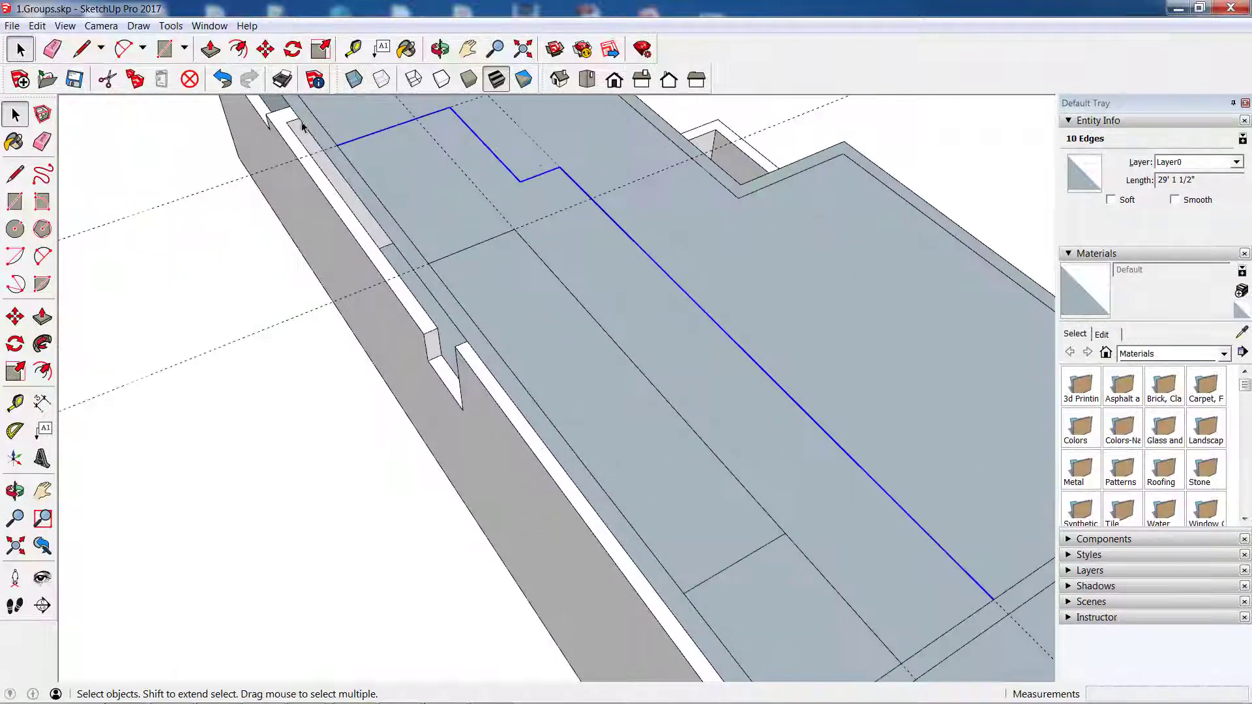
scroll(317, 123, up, 2)
scroll(317, 122, up, 2)
scroll(317, 124, up, 2)
scroll(317, 126, down, 1)
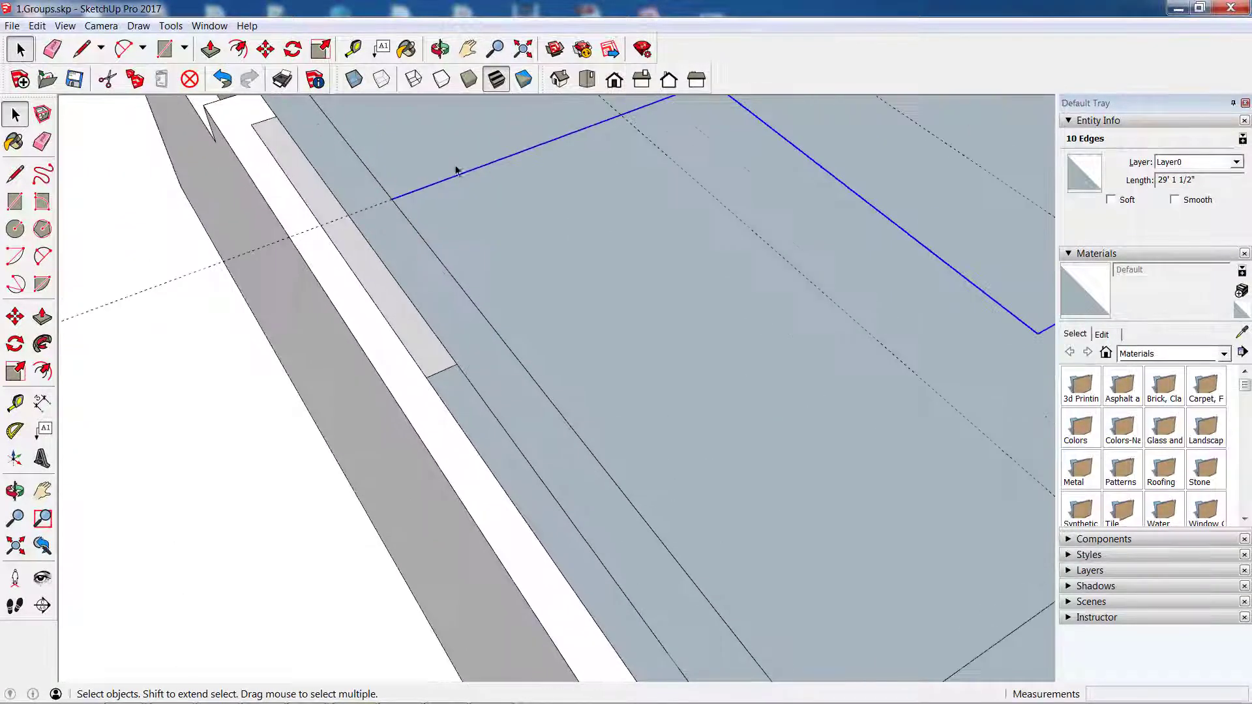
scroll(358, 232, down, 2)
scroll(360, 228, up, 1)
scroll(362, 228, up, 2)
scroll(364, 228, down, 2)
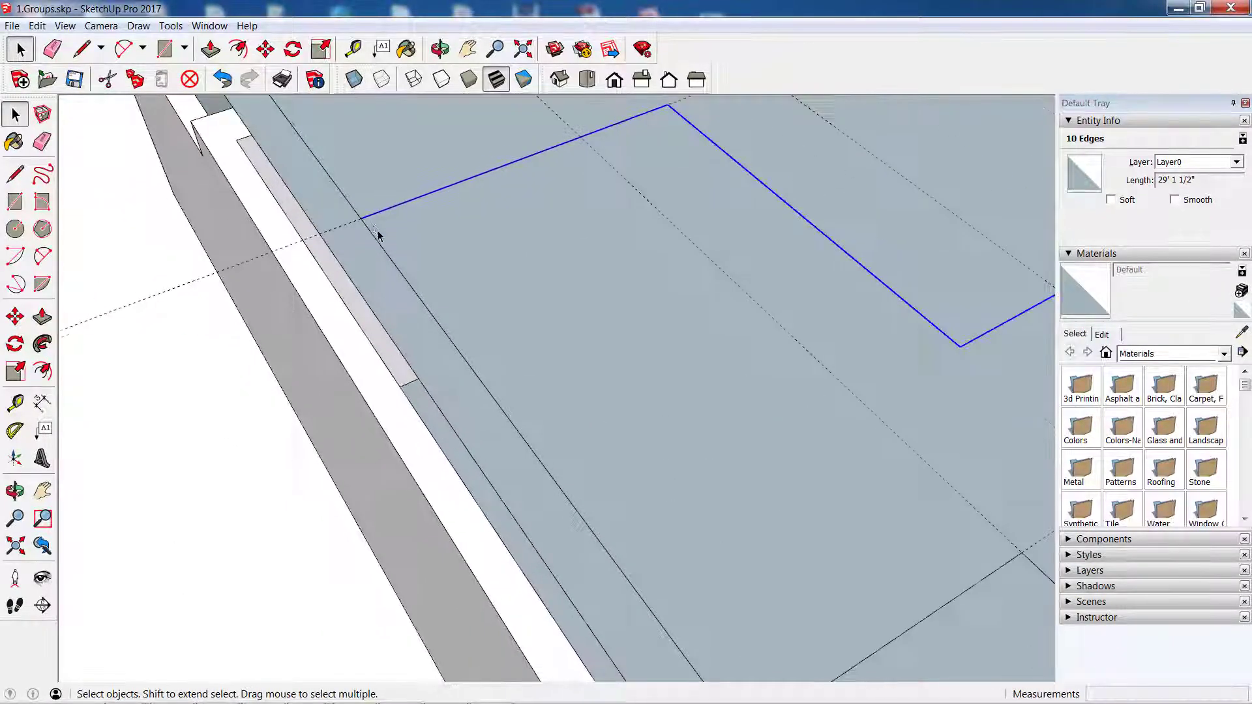
scroll(364, 230, down, 2)
scroll(364, 233, down, 1)
scroll(365, 240, down, 1)
scroll(652, 444, up, 2)
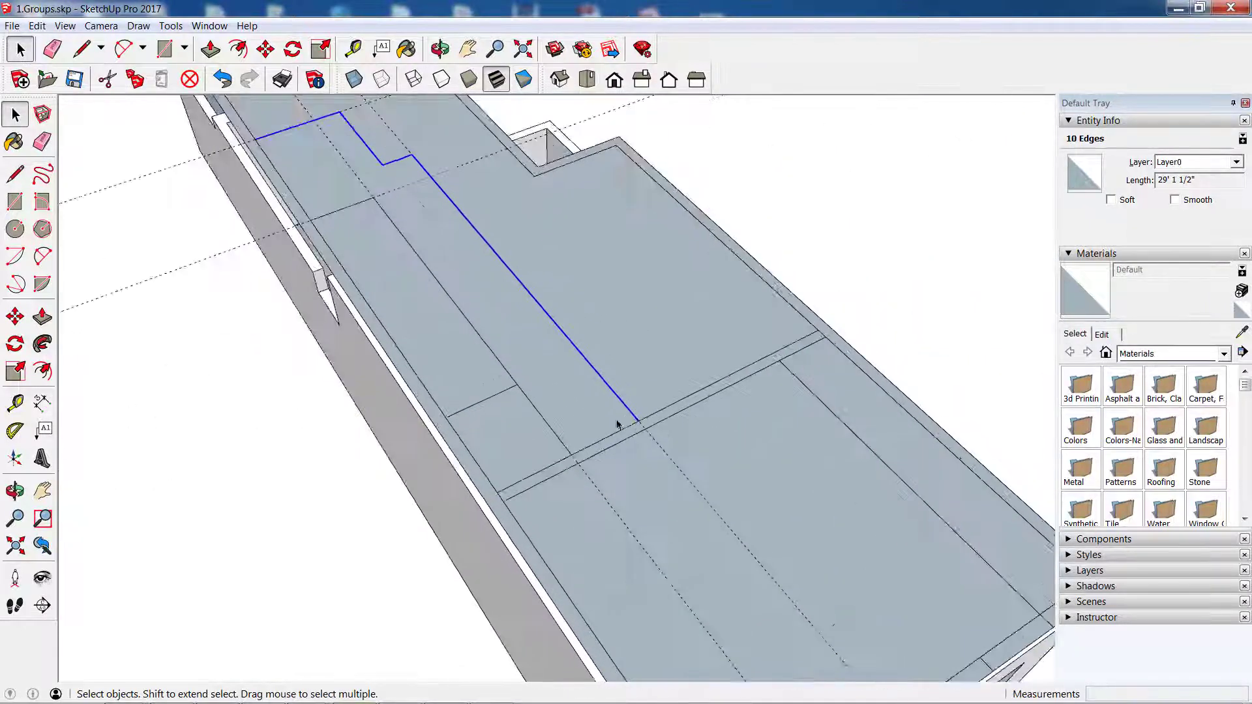
scroll(618, 418, up, 2)
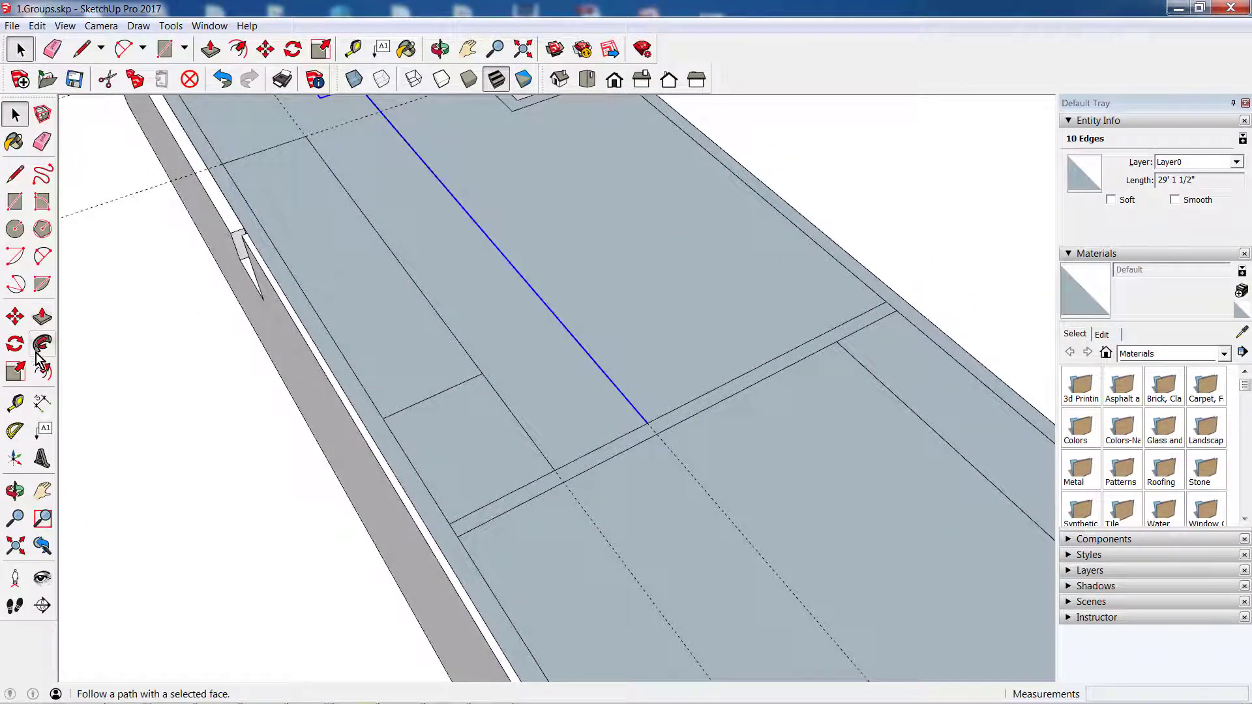
click(42, 370)
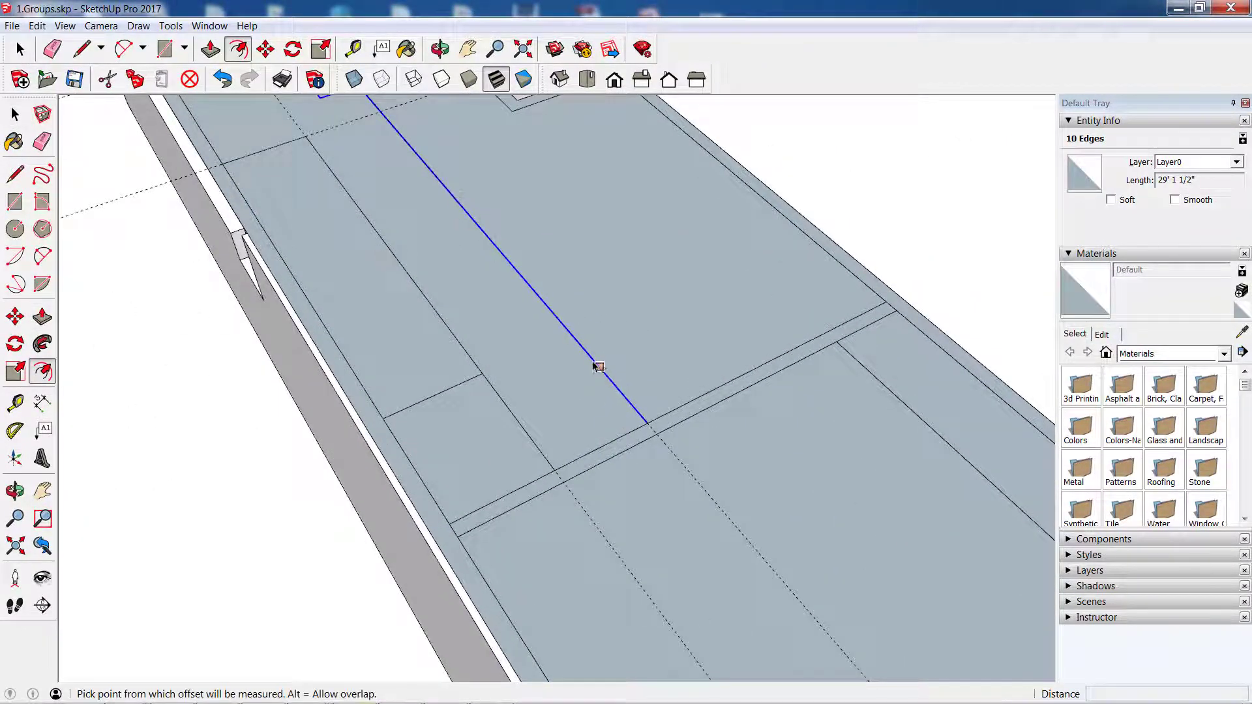
click(593, 359)
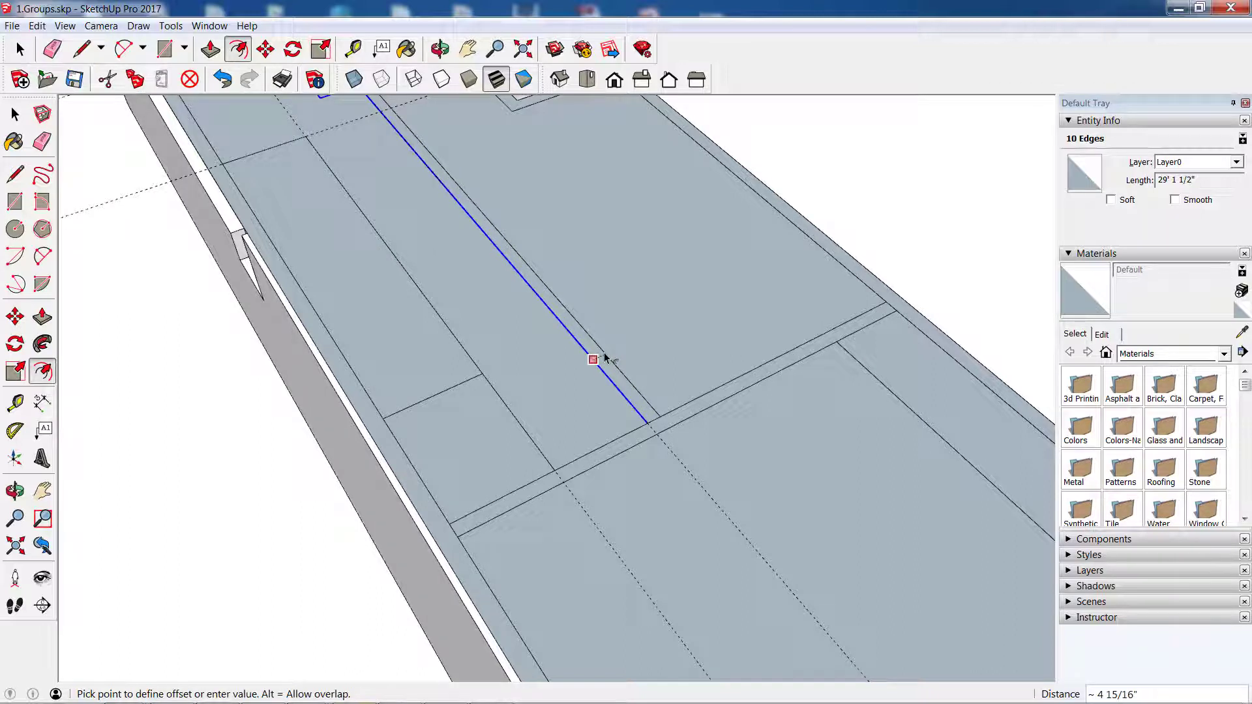
text(5)
key(Return)
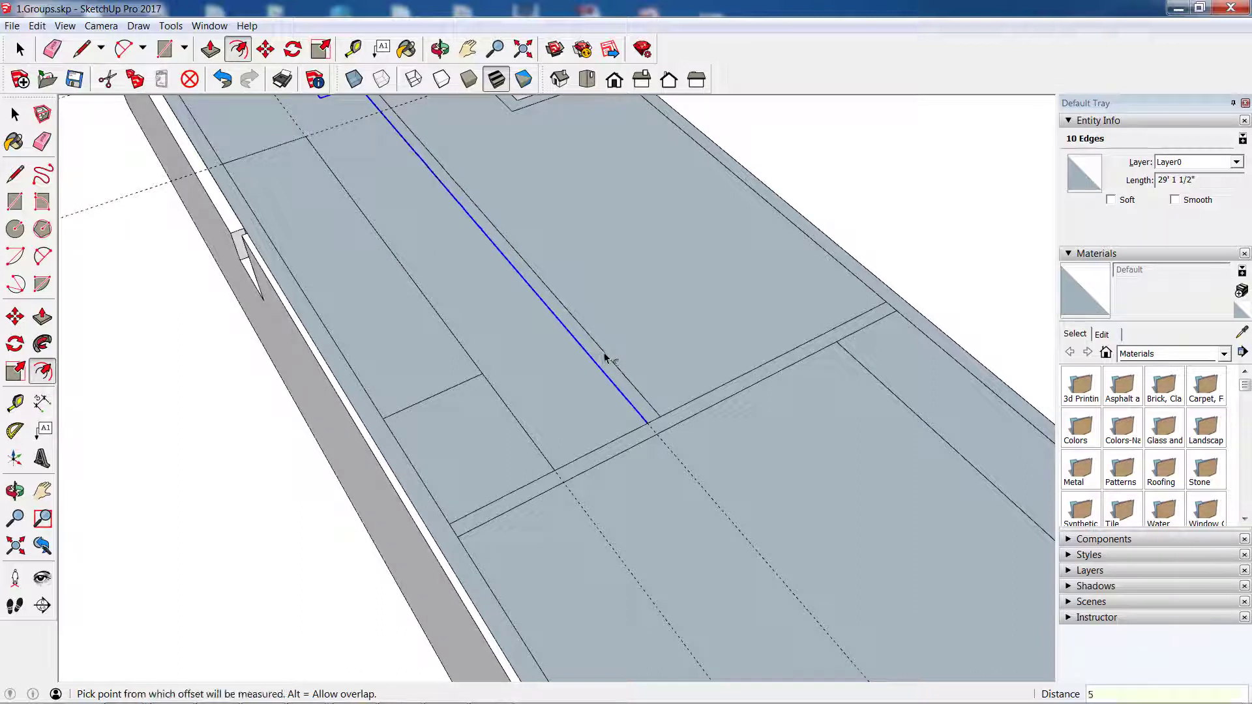
click(15, 115)
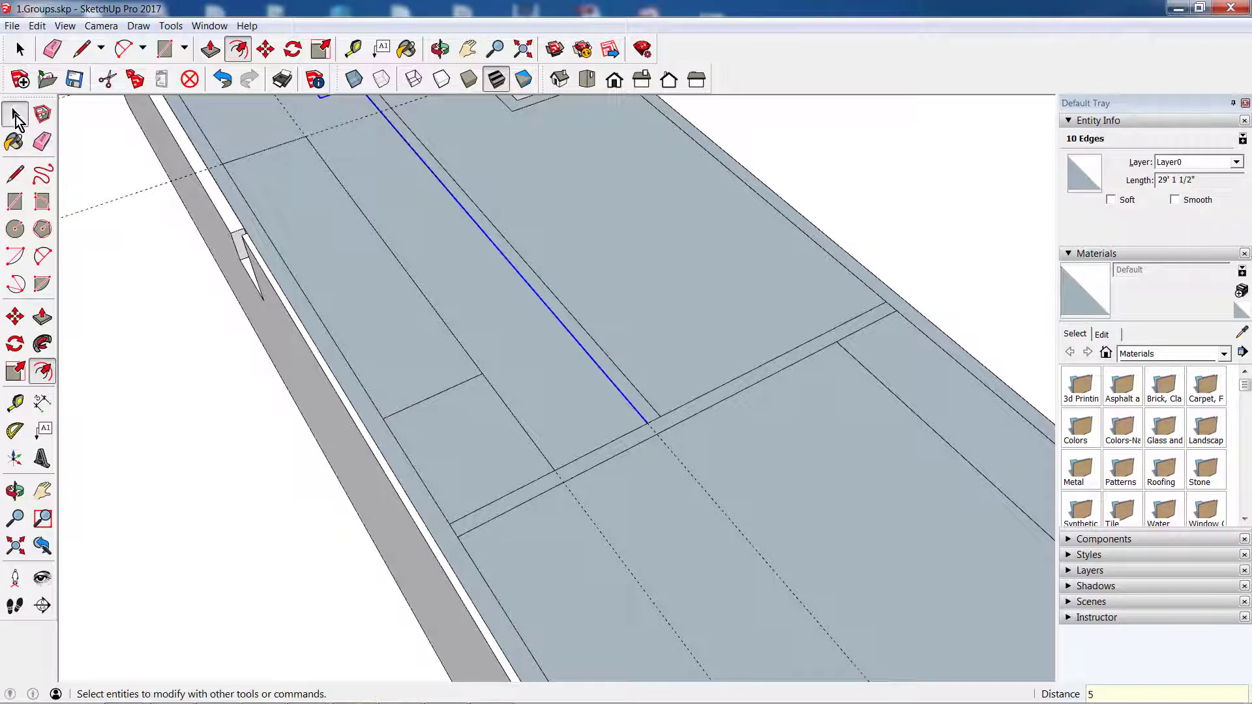
Clear the ten-edge selection and orbit out to view the whole slab with its room outlines
scroll(257, 358, down, 3)
click(228, 291)
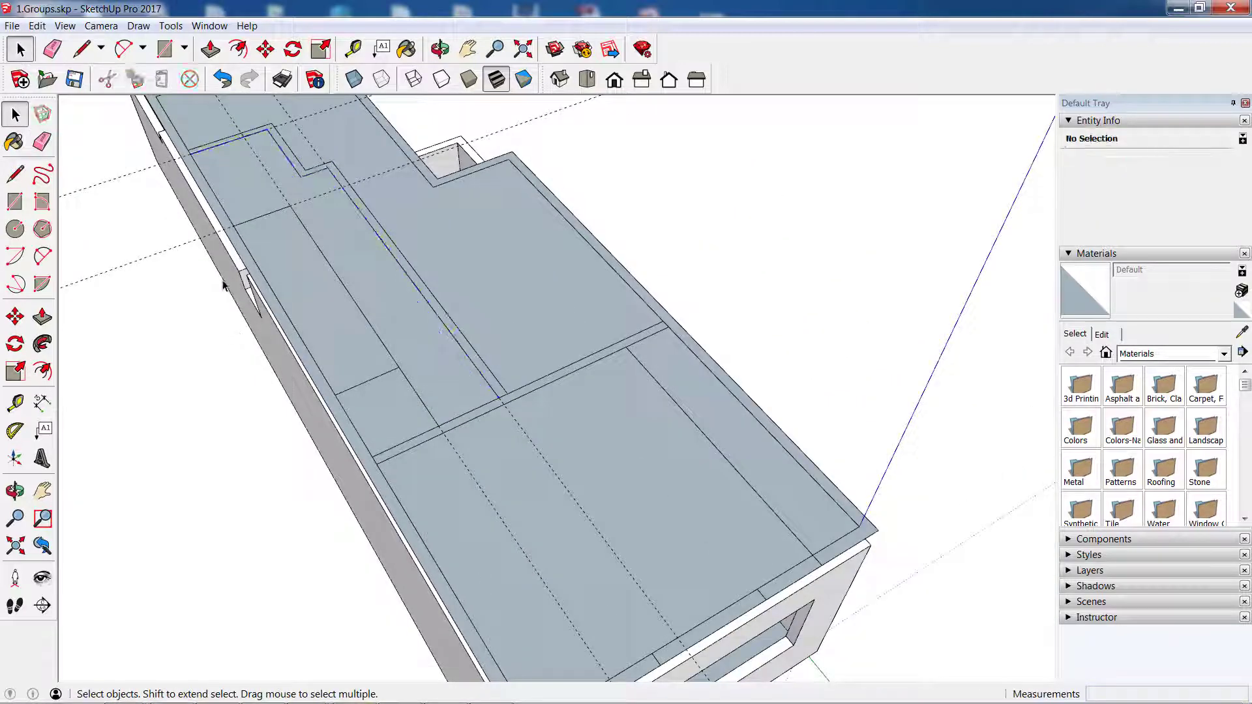
scroll(181, 140, up, 3)
scroll(181, 139, up, 2)
scroll(181, 140, up, 1)
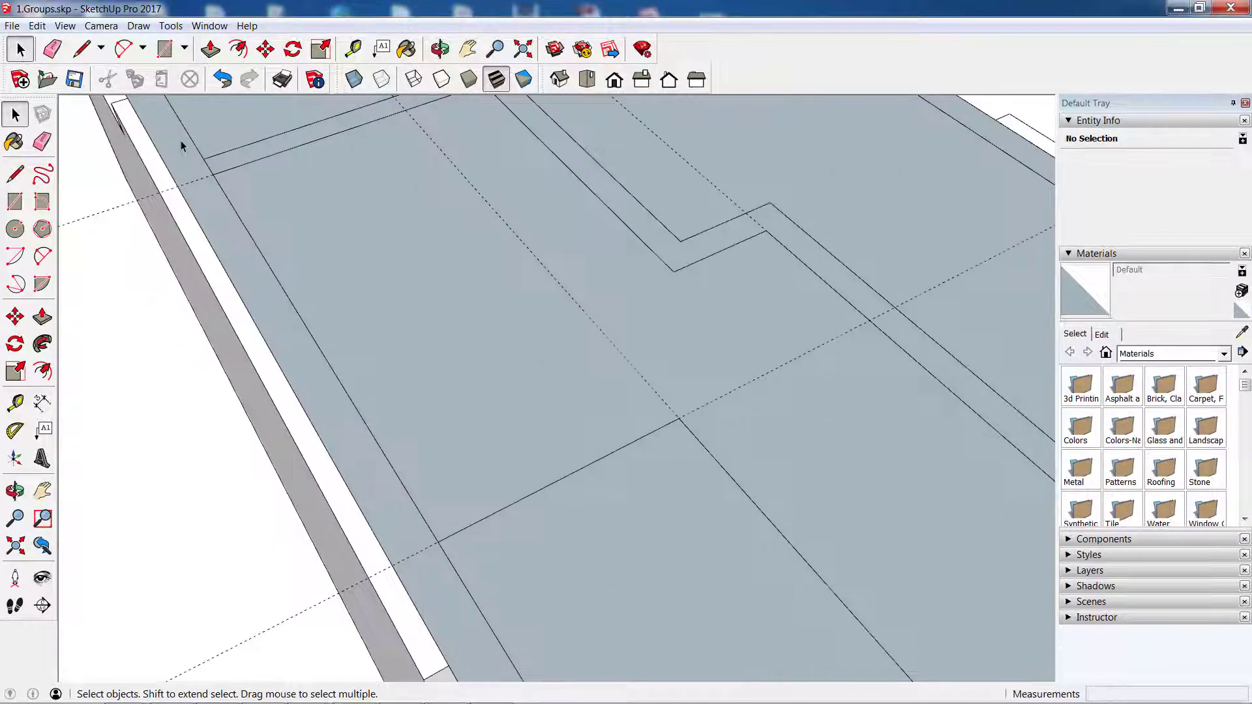
scroll(179, 159, down, 2)
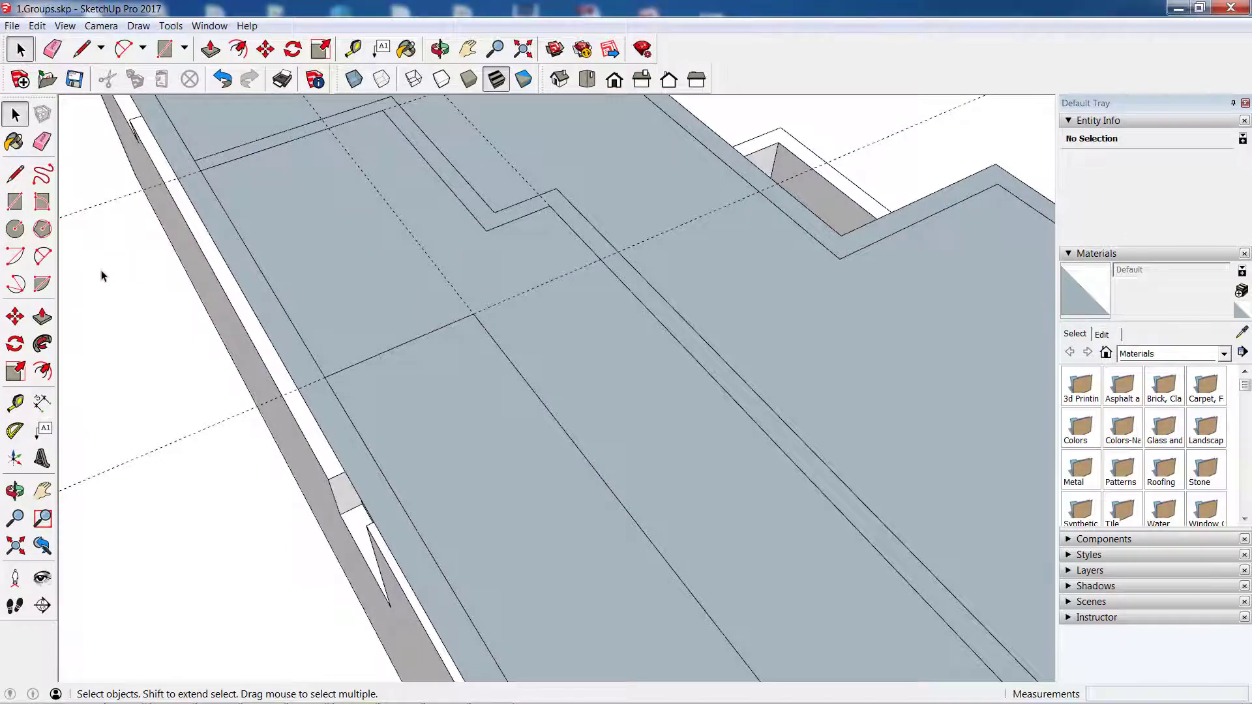
scroll(174, 260, down, 2)
scroll(178, 257, down, 2)
middle_drag(179, 257, 255, 313)
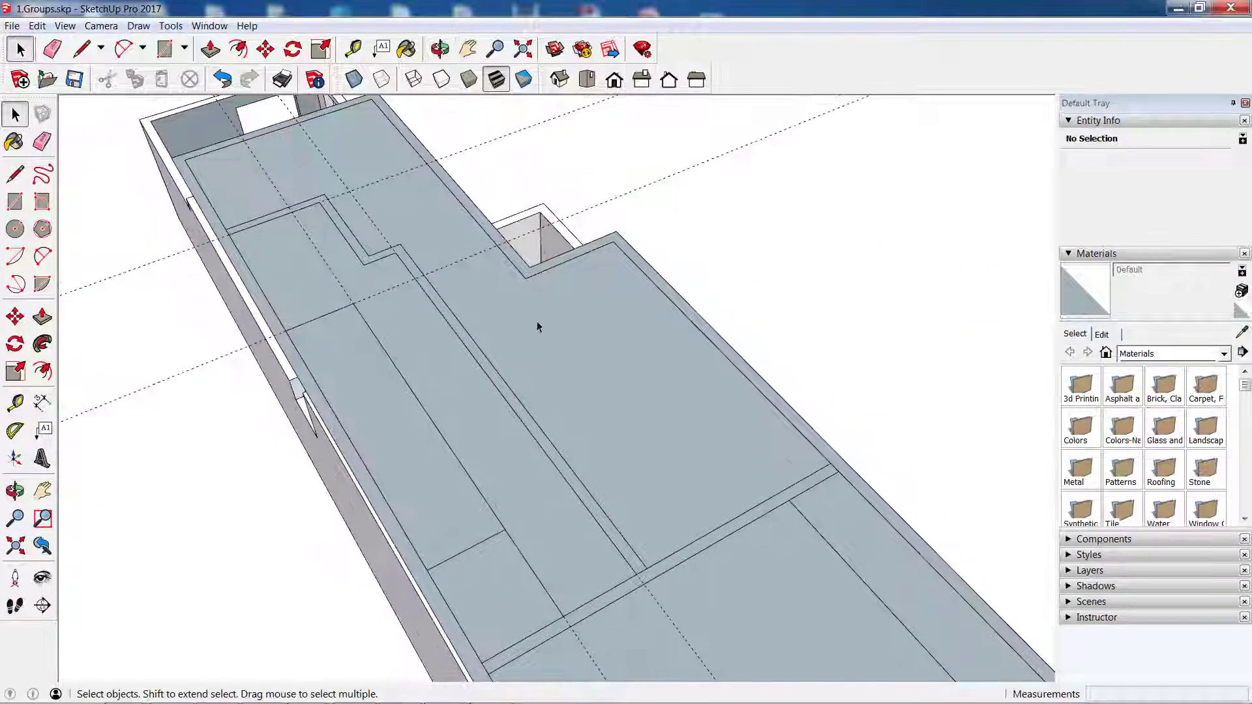
middle_drag(372, 287, 433, 234)
mouse_move(405, 315)
middle_down()
mouse_move(431, 425)
mouse_move(455, 315)
middle_up()
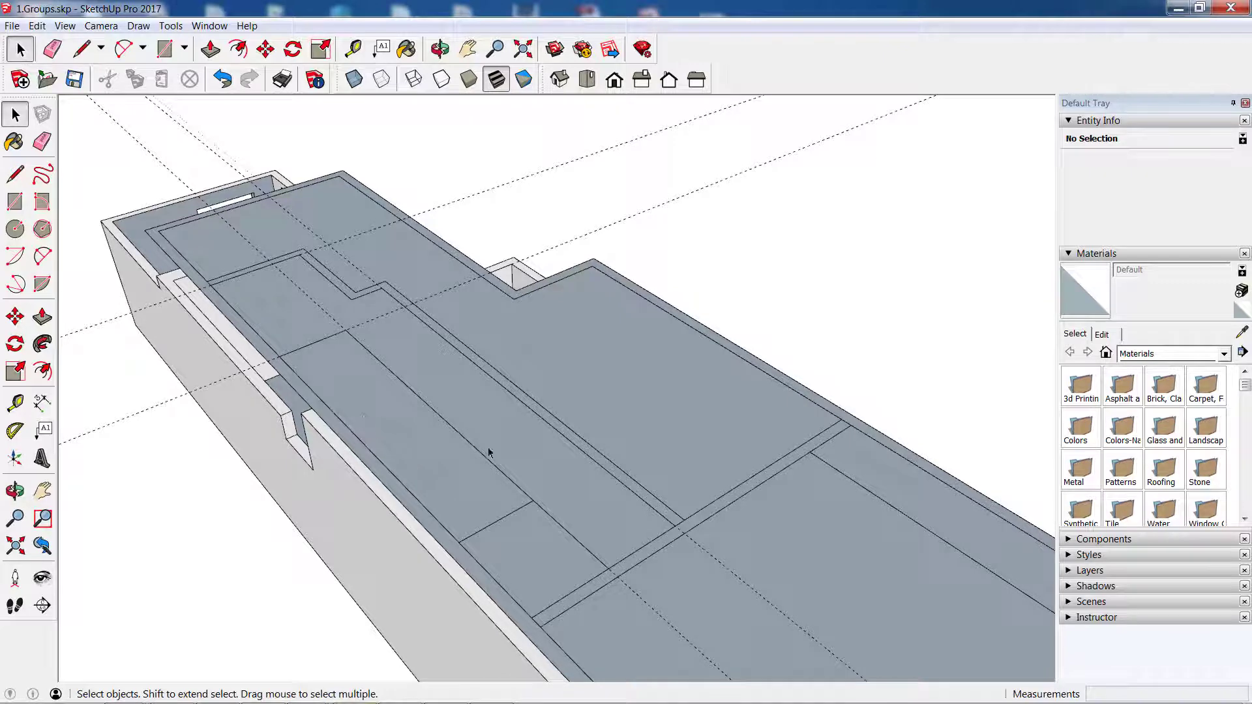
scroll(809, 522, down, 2)
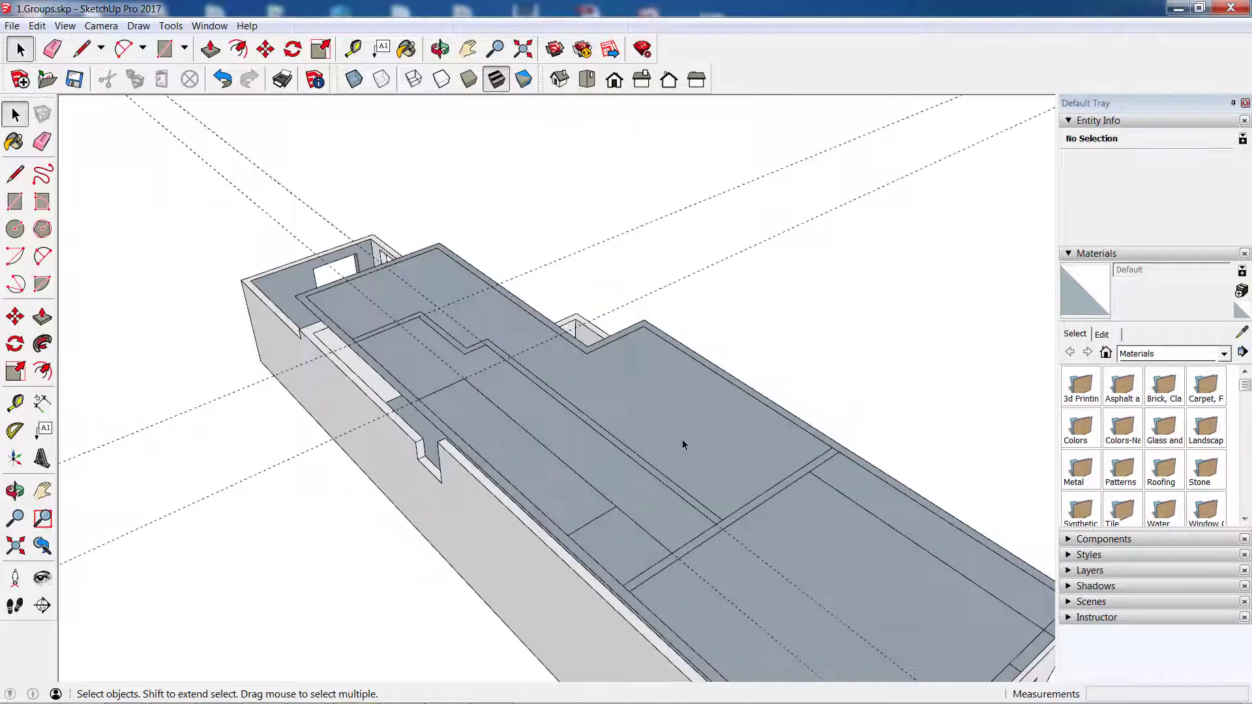